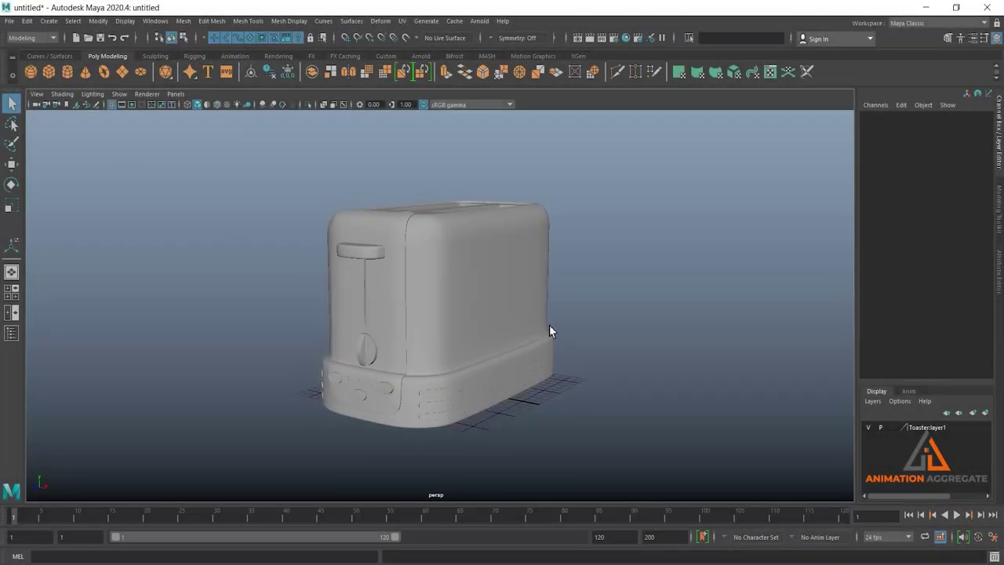
# Step: Orbit and dolly around the finished toaster, then bring up the red retro toaster reference photo
pyautogui.keyDown('alt'); pyautogui.moveTo(491, 363); pyautogui.dragTo(461, 275); pyautogui.keyUp('alt')
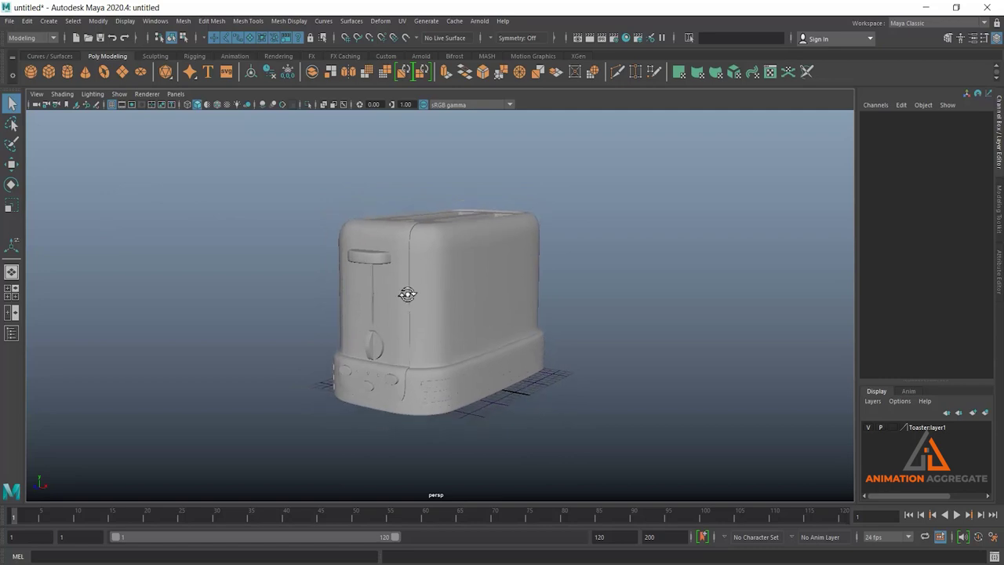
pyautogui.keyDown('alt'); pyautogui.moveTo(461, 274); pyautogui.dragTo(491, 283, button='right'); pyautogui.keyUp('alt')
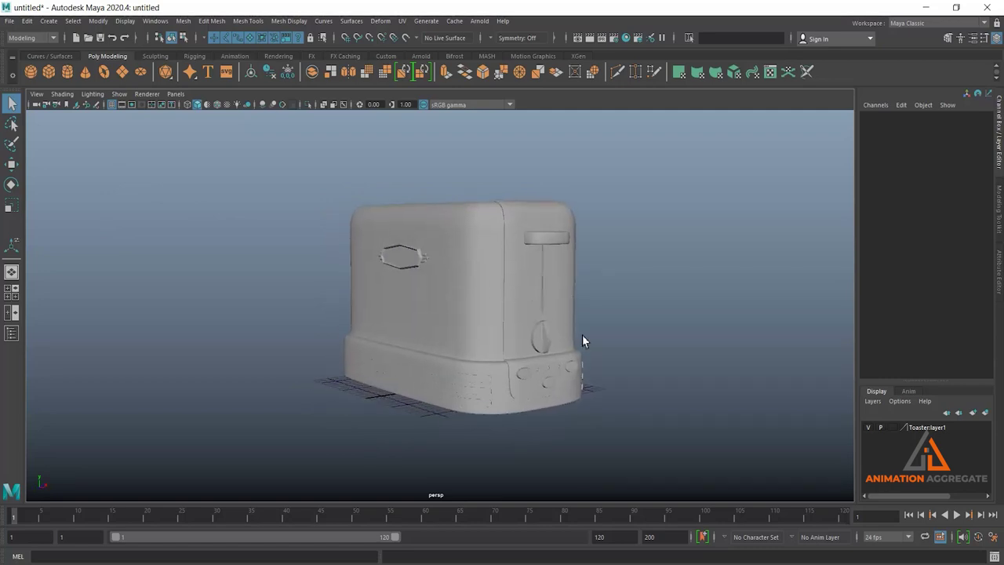
pyautogui.keyDown('alt'); pyautogui.moveTo(583, 338); pyautogui.dragTo(512, 309); pyautogui.keyUp('alt')
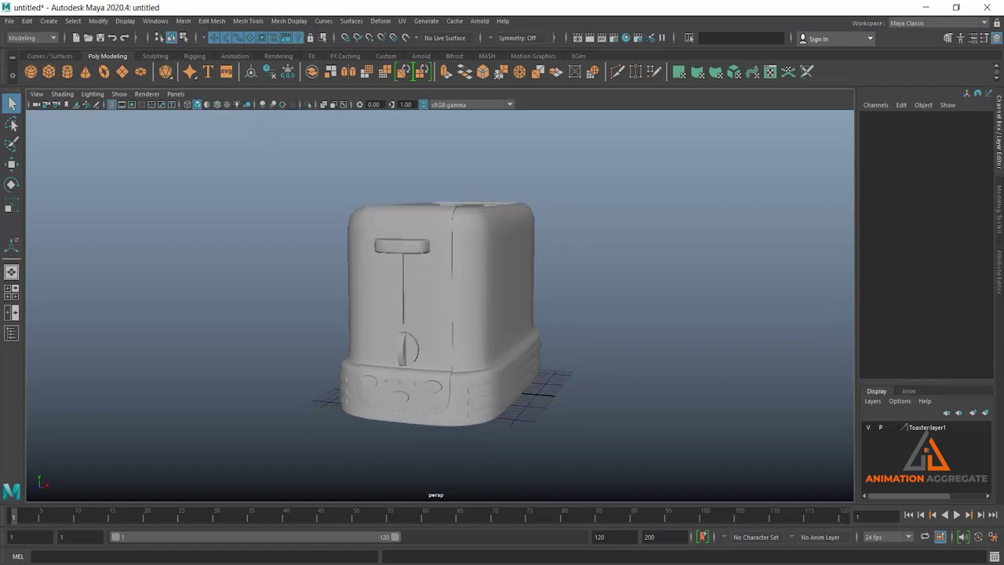
pyautogui.click(570, 561)
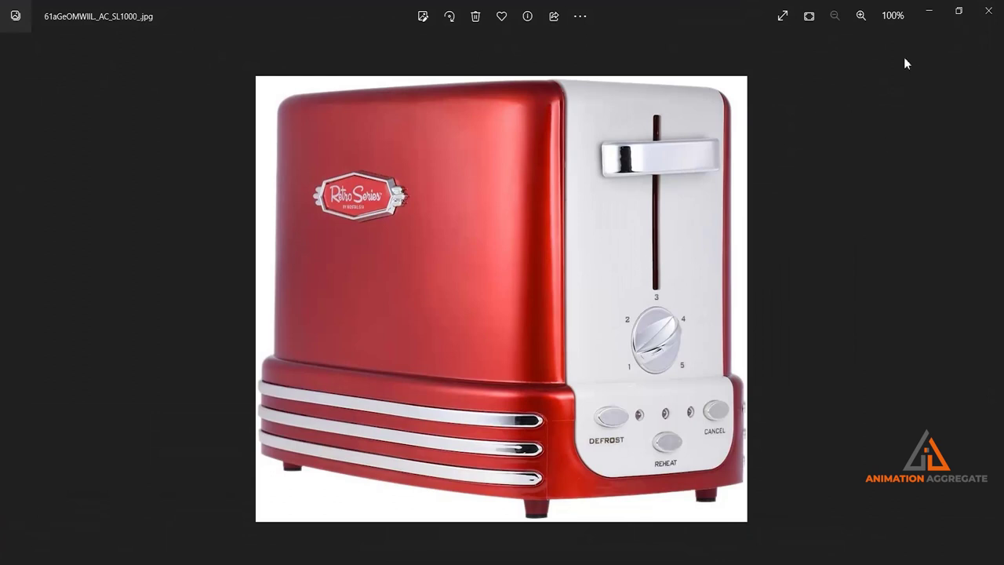
# Step: Minimize Photos and start a new empty scene, discarding the toaster without saving
pyautogui.click(927, 11)
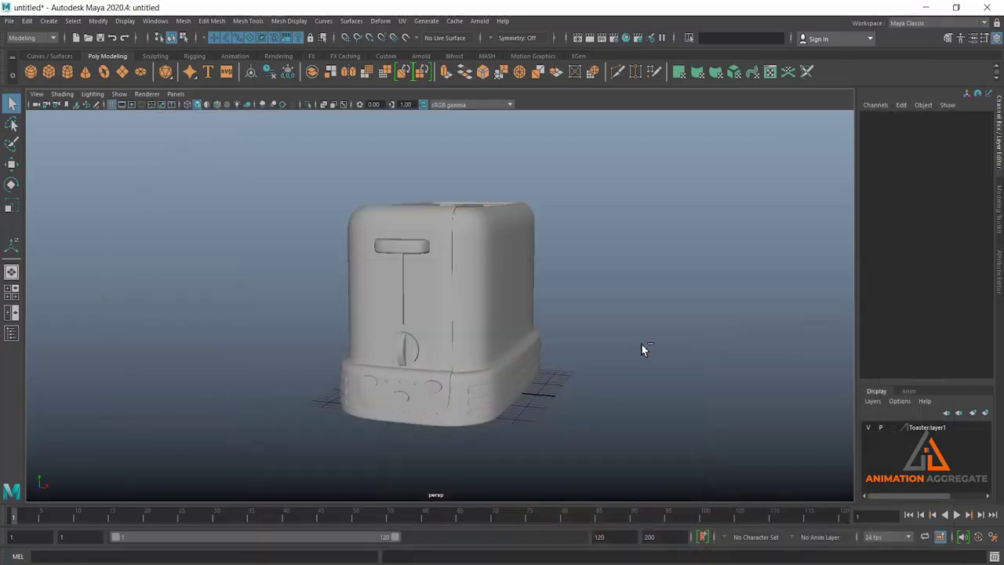
pyautogui.hotkey('ctrl', 'n')
pyautogui.click(508, 292)
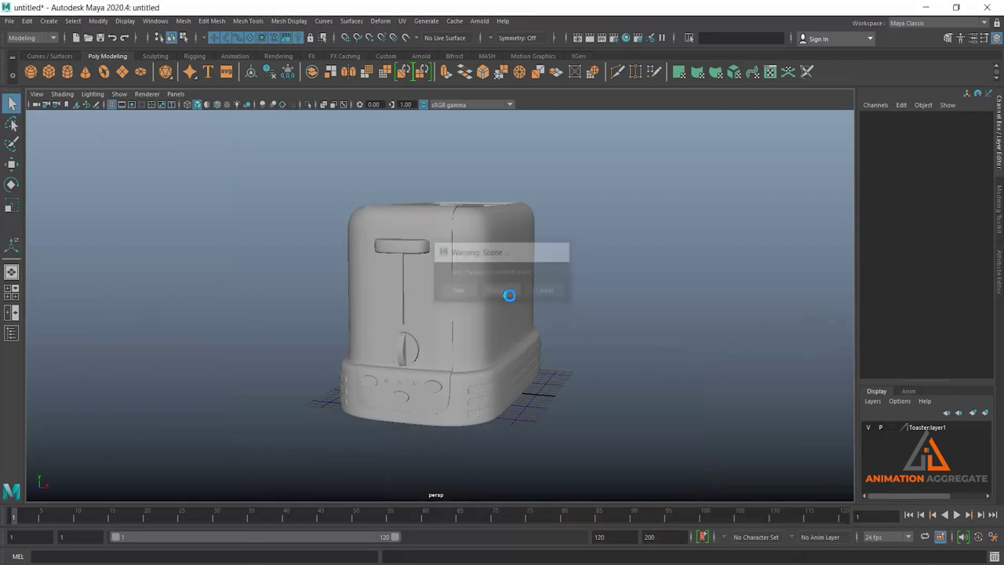
pyautogui.moveTo(522, 354)
pyautogui.keyDown('alt'); pyautogui.mouseDown()
pyautogui.moveTo(507, 331)
pyautogui.moveTo(497, 343)
pyautogui.mouseUp(); pyautogui.keyUp('alt')
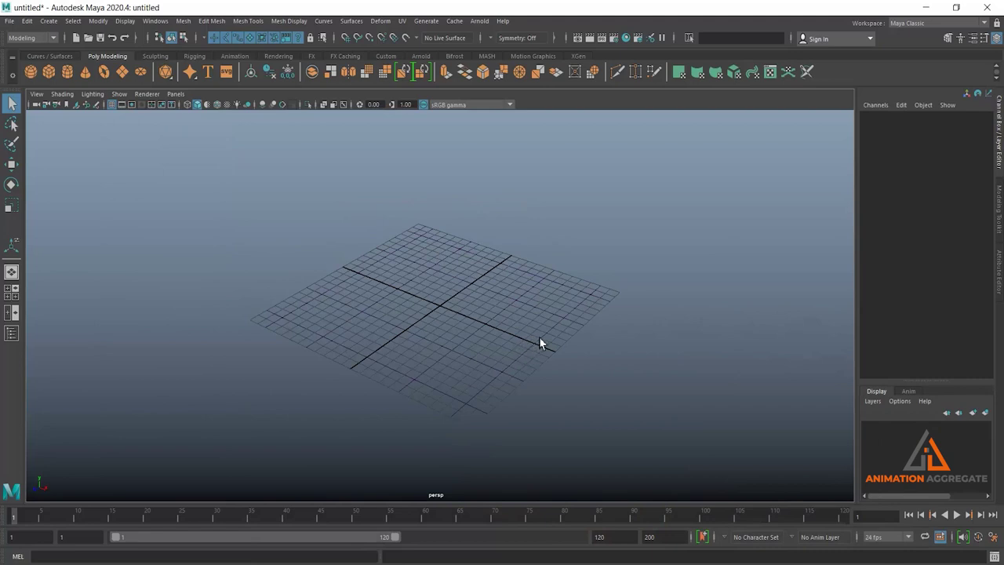
# Step: Create a polygon cube and scale it to 15 × 20 × 28
pyautogui.click(49, 71)
pyautogui.scroll(2, 469, 285)
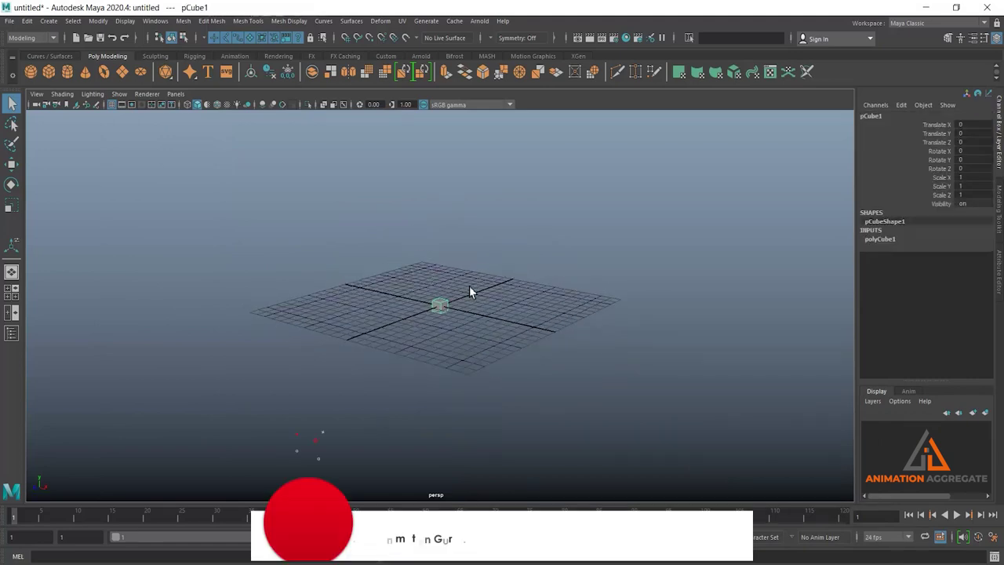
pyautogui.scroll(1, 484, 352)
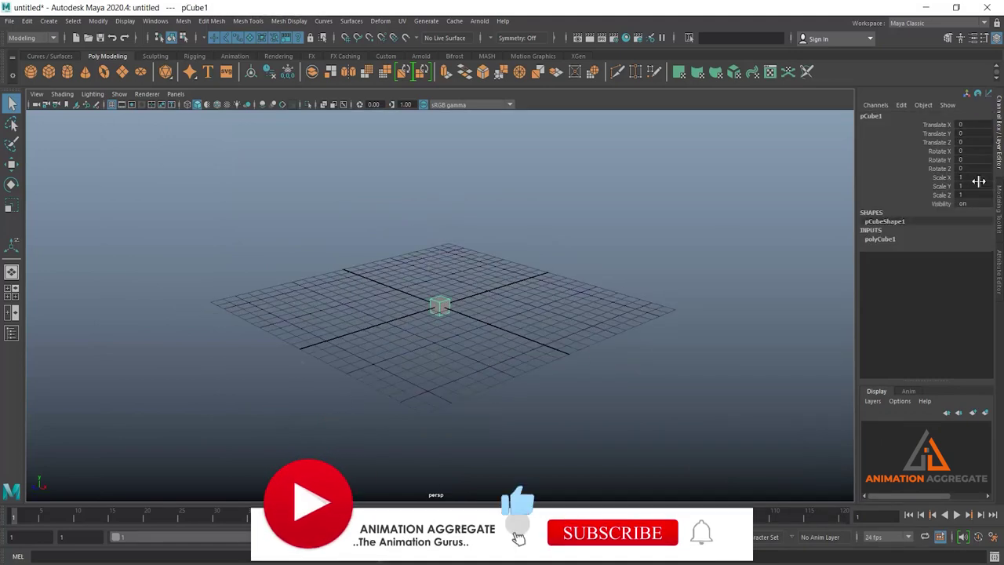
pyautogui.doubleClick(977, 178)
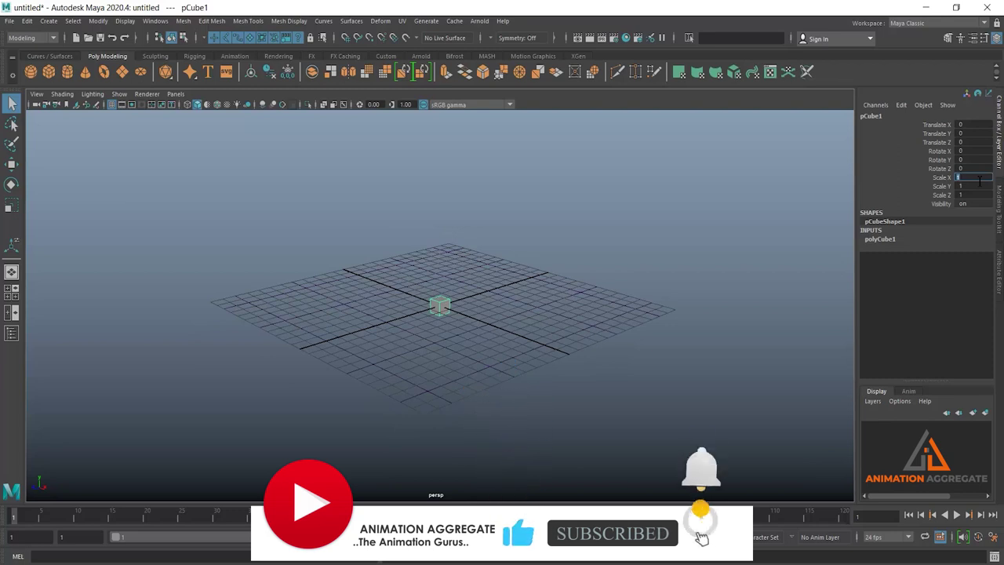
pyautogui.write('15')
pyautogui.press('Return')
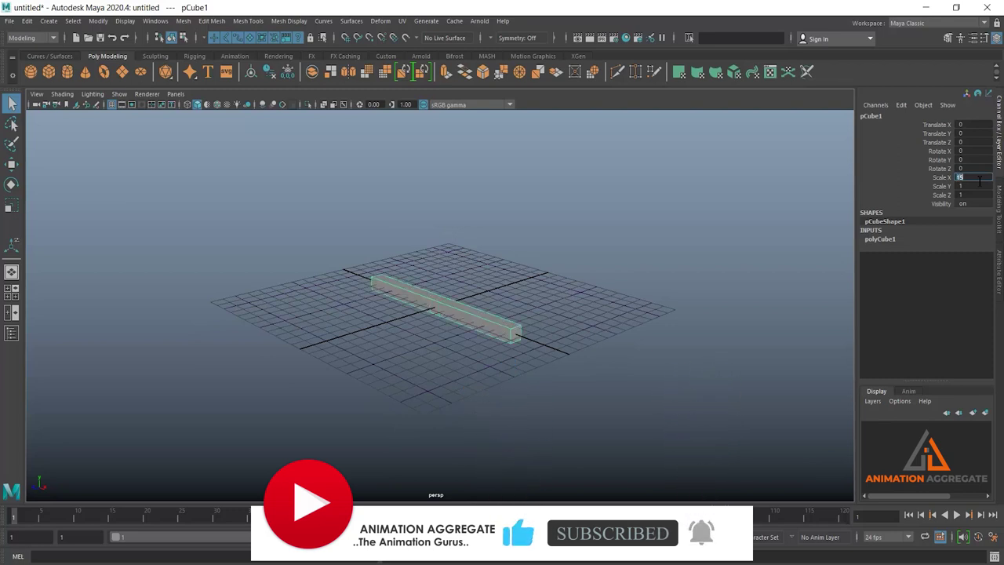
pyautogui.doubleClick(978, 187)
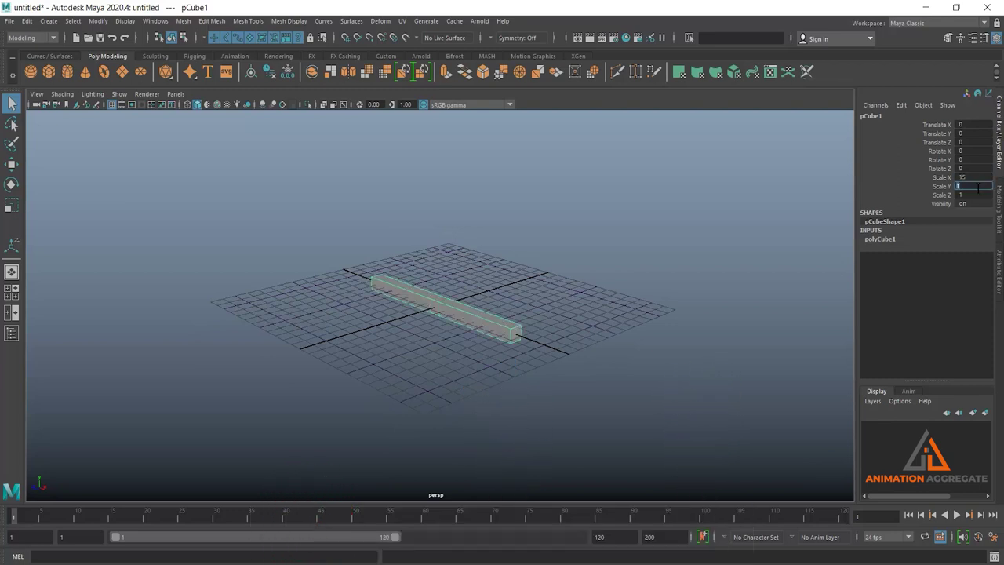
pyautogui.write('20')
pyautogui.press('Return')
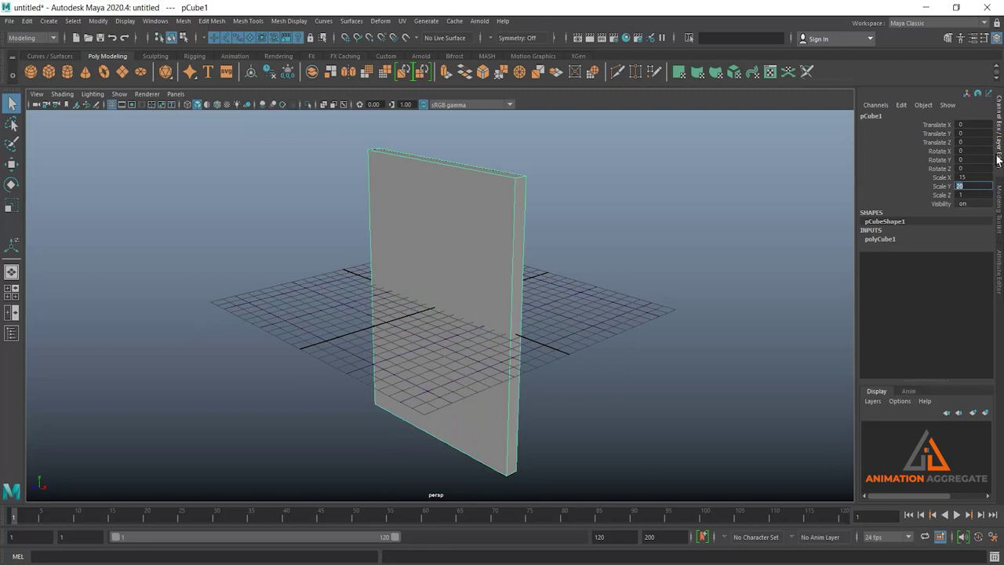
pyautogui.doubleClick(975, 194)
pyautogui.press('Return')
# Step: Raise the box to Translate Y 10 so it sits on the grid, then check the reference photo
pyautogui.keyDown('alt'); pyautogui.moveTo(565, 281); pyautogui.dragTo(484, 307); pyautogui.keyUp('alt')
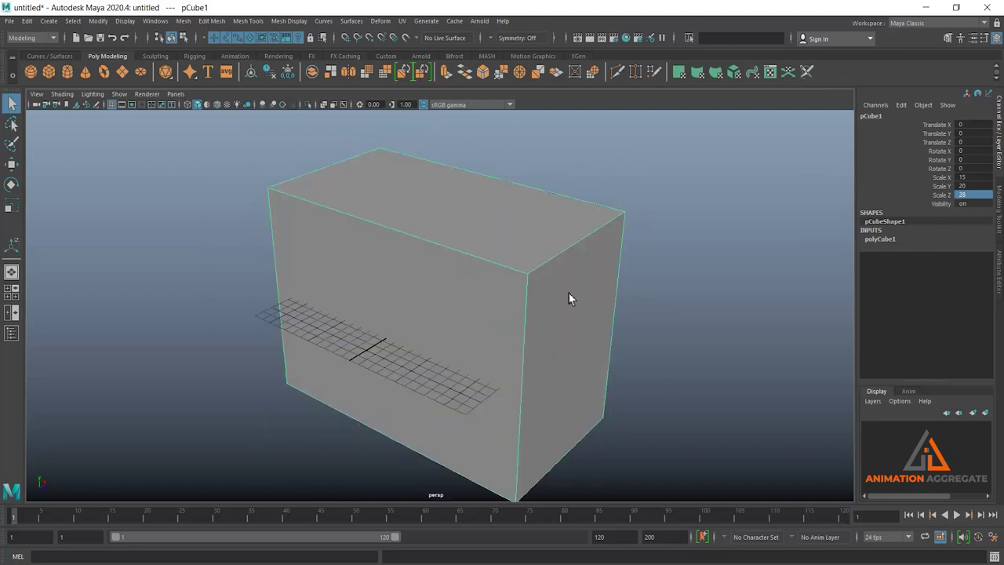
pyautogui.keyDown('alt'); pyautogui.moveTo(568, 293); pyautogui.dragTo(717, 309); pyautogui.keyUp('alt')
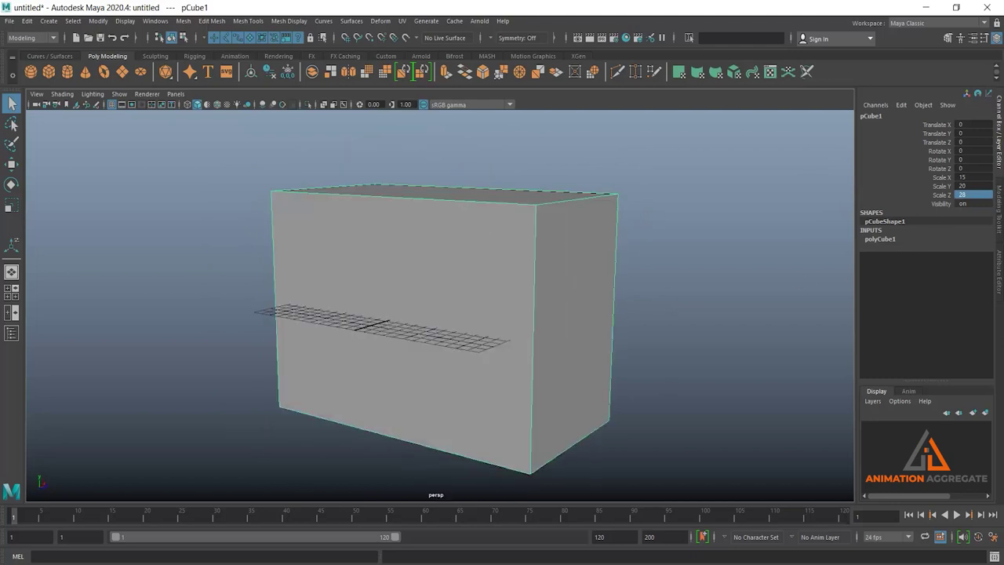
pyautogui.click(979, 135)
pyautogui.write('1')
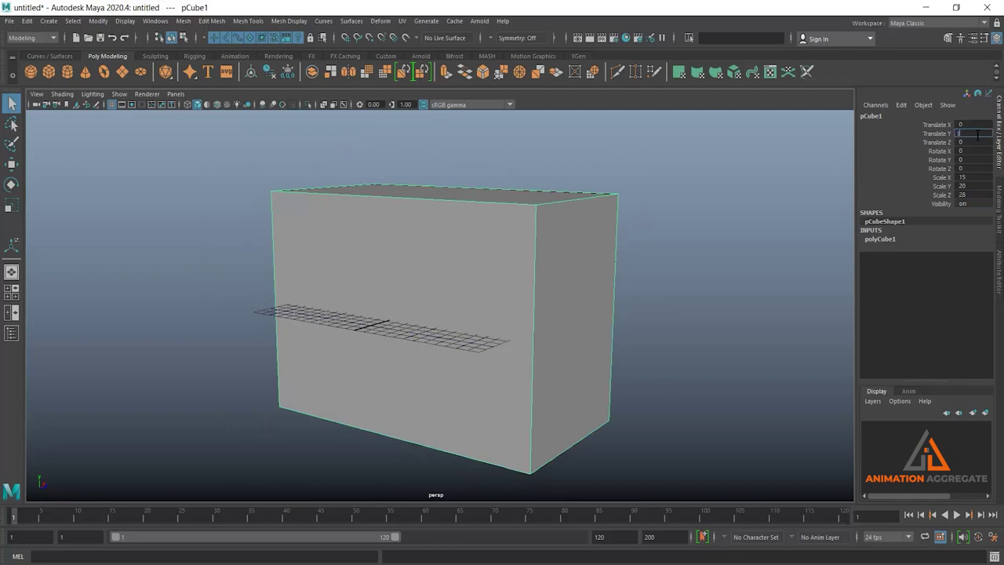
pyautogui.write('0')
pyautogui.press('Return')
pyautogui.keyDown('alt'); pyautogui.moveTo(762, 227); pyautogui.dragTo(542, 228, button='right'); pyautogui.keyUp('alt')
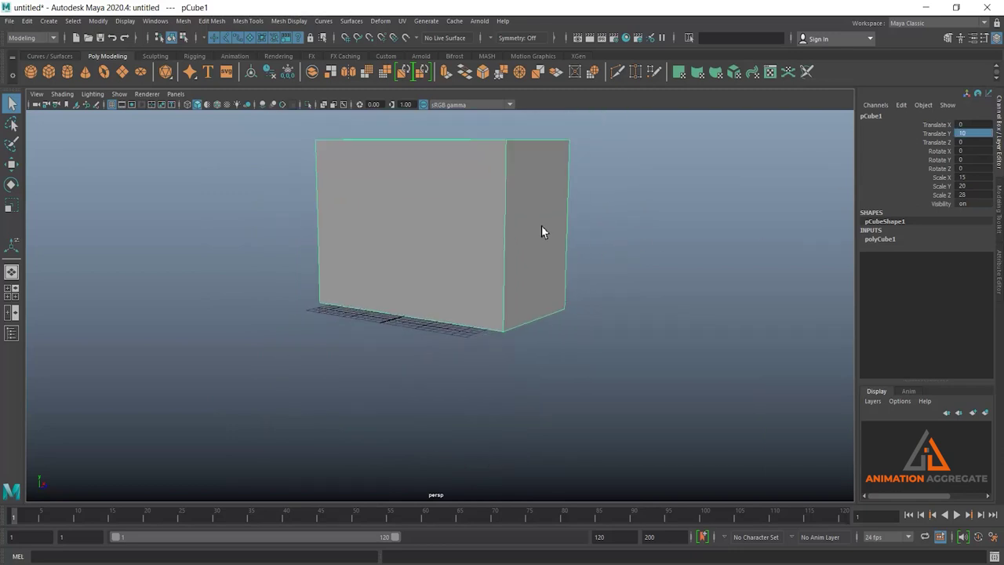
pyautogui.moveTo(542, 228)
pyautogui.keyDown('alt'); pyautogui.mouseDown()
pyautogui.moveTo(631, 302)
pyautogui.moveTo(436, 312)
pyautogui.moveTo(549, 314)
pyautogui.moveTo(529, 287)
pyautogui.moveTo(502, 300)
pyautogui.moveTo(543, 268)
pyautogui.moveTo(523, 291)
pyautogui.moveTo(431, 289)
pyautogui.moveTo(562, 277)
pyautogui.moveTo(548, 470)
pyautogui.mouseUp(); pyautogui.keyUp('alt')
pyautogui.hotkey('alt', 'Tab')
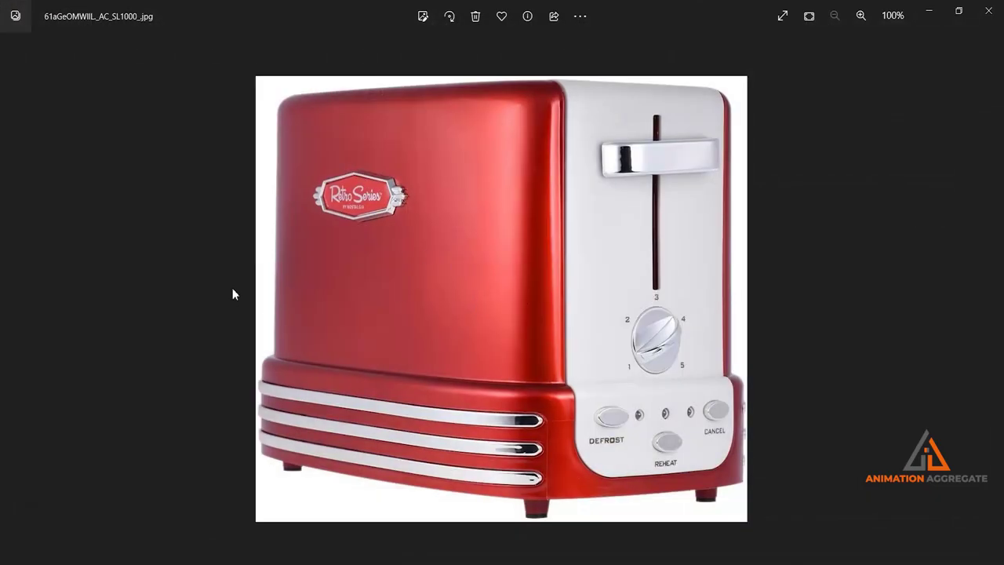
# Step: Select two of the box's edges and apply Edit Mesh > Bevel
pyautogui.click(929, 11)
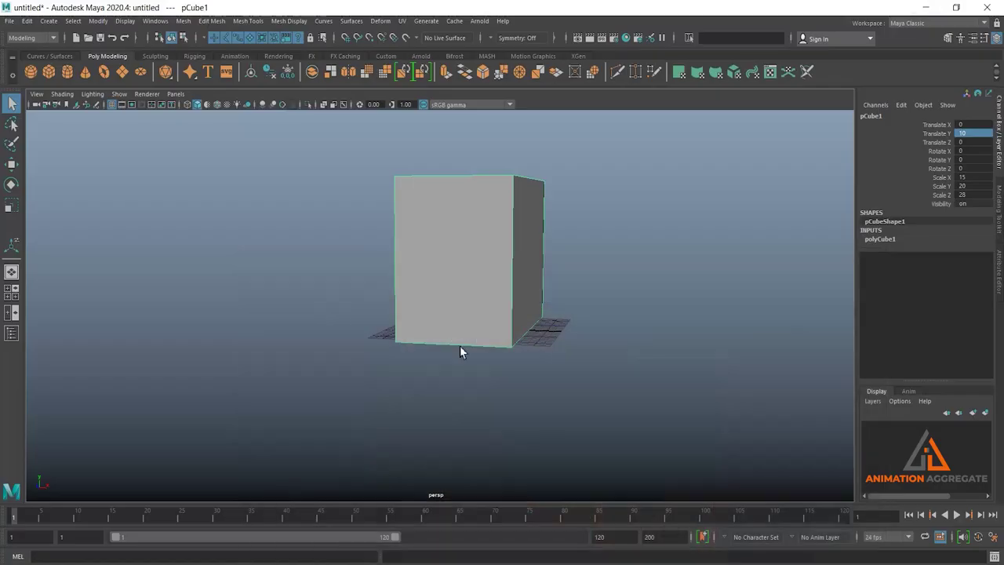
pyautogui.moveTo(462, 350)
pyautogui.keyDown('alt'); pyautogui.mouseDown()
pyautogui.moveTo(590, 325)
pyautogui.moveTo(309, 316)
pyautogui.moveTo(421, 332)
pyautogui.moveTo(509, 322)
pyautogui.mouseUp(); pyautogui.keyUp('alt')
pyautogui.moveTo(538, 236); pyautogui.dragTo(538, 176, button='right')
pyautogui.keyDown('alt'); pyautogui.moveTo(538, 175); pyautogui.dragTo(458, 319); pyautogui.keyUp('alt')
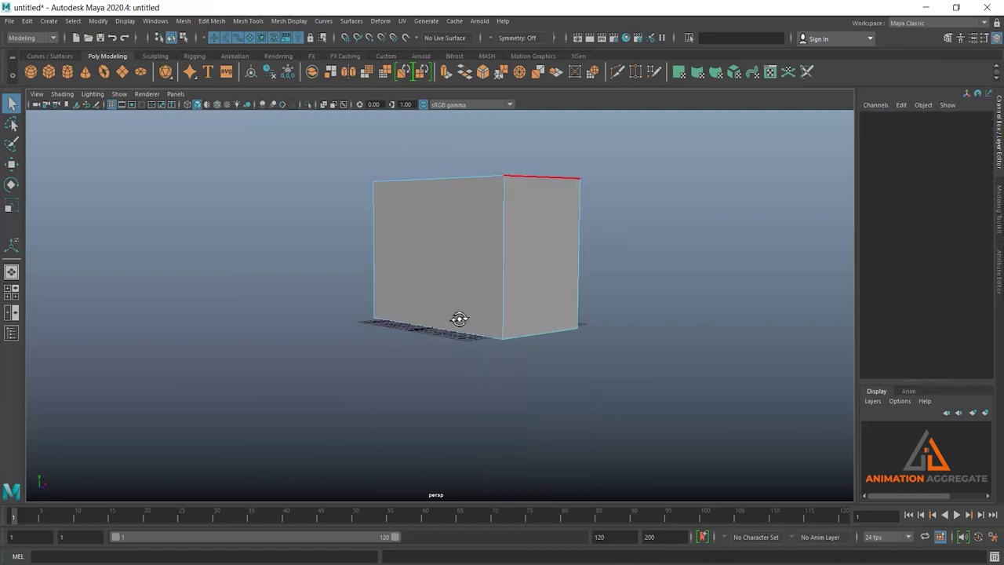
pyautogui.moveTo(262, 243); pyautogui.dragTo(388, 259)
pyautogui.moveTo(389, 259)
pyautogui.keyDown('alt'); pyautogui.mouseDown()
pyautogui.moveTo(422, 276)
pyautogui.moveTo(359, 280)
pyautogui.moveTo(509, 276)
pyautogui.moveTo(539, 287)
pyautogui.moveTo(475, 323)
pyautogui.moveTo(382, 197)
pyautogui.mouseUp(); pyautogui.keyUp('alt')
pyautogui.click(213, 20)
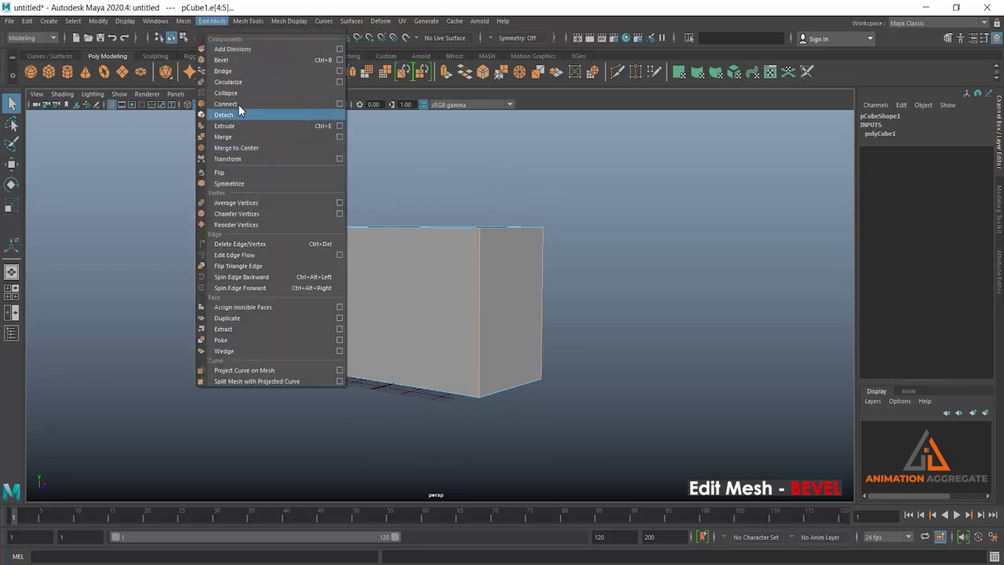
pyautogui.click(248, 61)
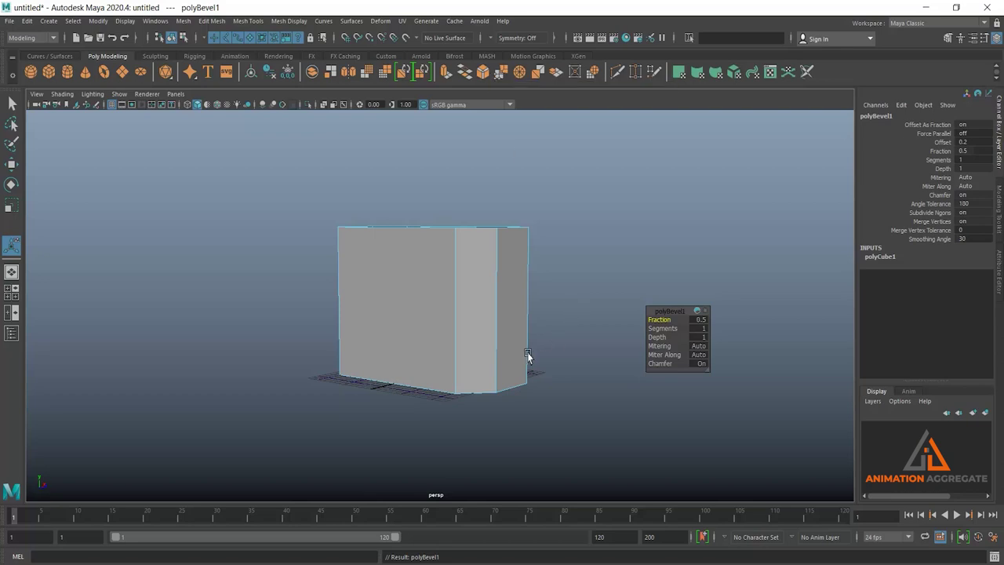
# Step: Set the bevel to Fraction 0.55 with 3 segments, then return to object selection
pyautogui.moveTo(649, 346)
pyautogui.keyDown('alt'); pyautogui.mouseDown()
pyautogui.moveTo(535, 349)
pyautogui.moveTo(522, 374)
pyautogui.moveTo(619, 353)
pyautogui.mouseUp(); pyautogui.keyUp('alt')
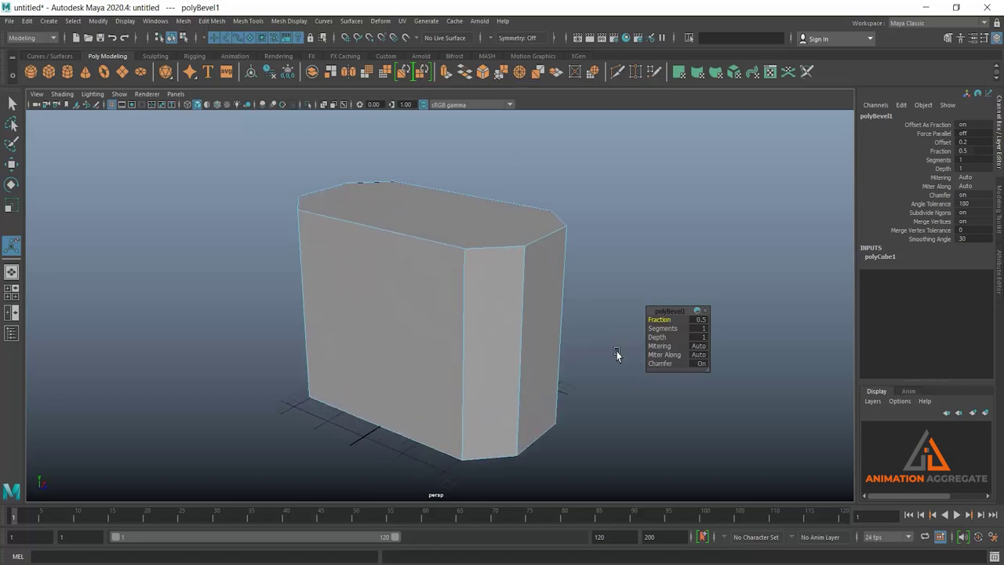
pyautogui.hotkey('alt', 'Tab')
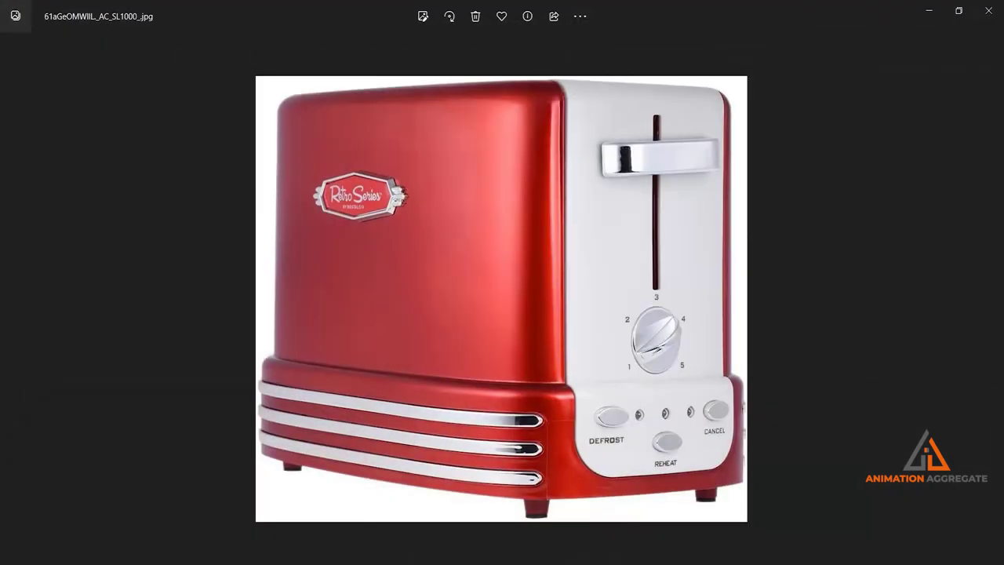
pyautogui.hotkey('alt', 'Tab')
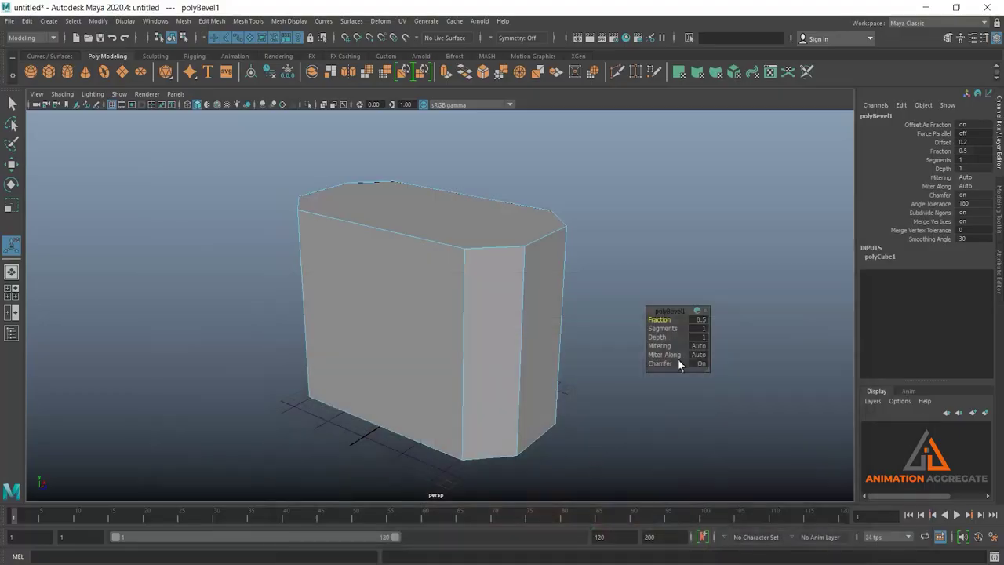
pyautogui.click(666, 322)
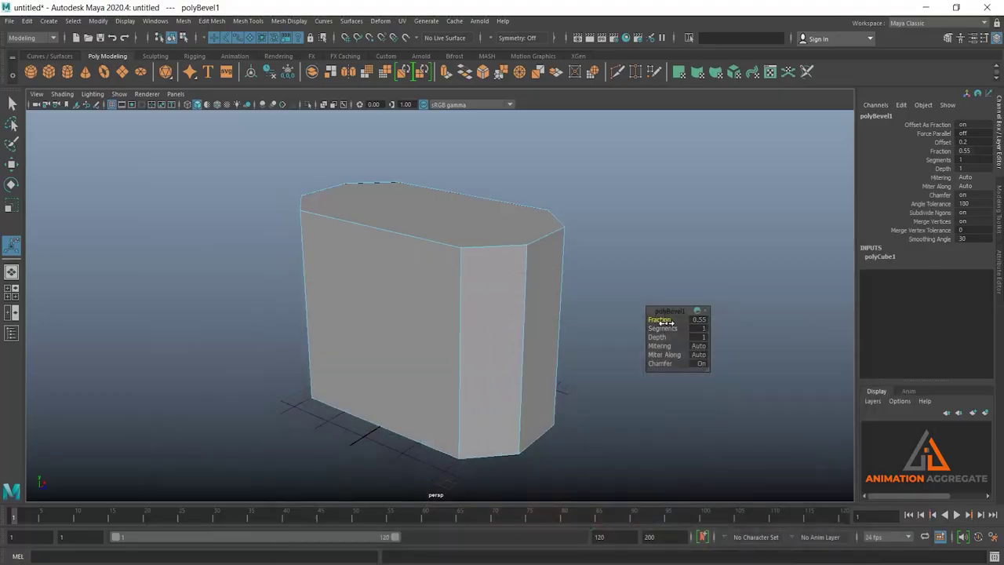
pyautogui.moveTo(666, 329); pyautogui.dragTo(684, 329)
pyautogui.keyDown('alt'); pyautogui.moveTo(575, 303); pyautogui.dragTo(457, 287); pyautogui.keyUp('alt')
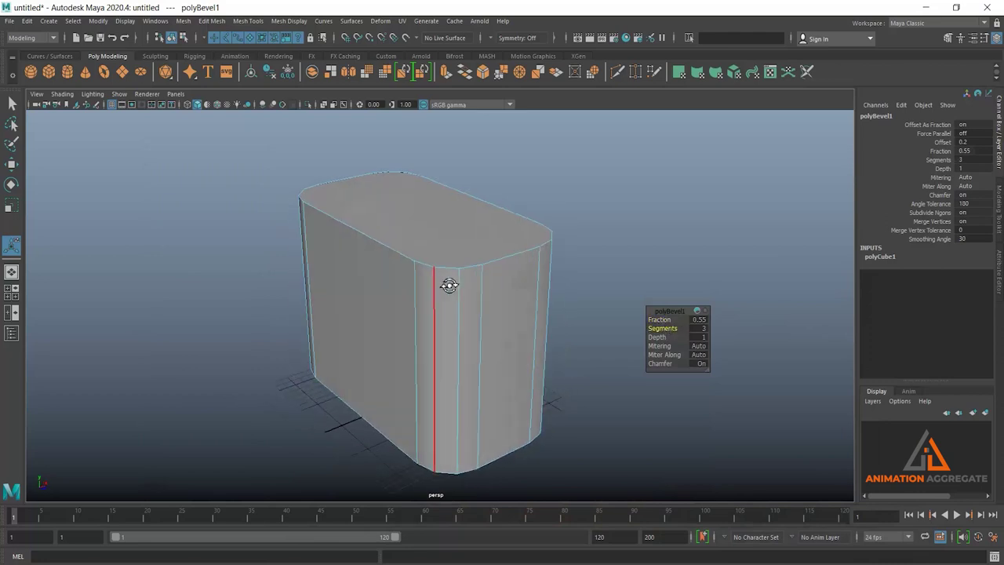
pyautogui.moveTo(458, 284); pyautogui.dragTo(528, 230, button='right')
pyautogui.moveTo(529, 230)
pyautogui.keyDown('alt'); pyautogui.mouseDown()
pyautogui.moveTo(513, 374)
pyautogui.moveTo(517, 280)
pyautogui.moveTo(533, 477)
pyautogui.mouseUp(); pyautogui.keyUp('alt')
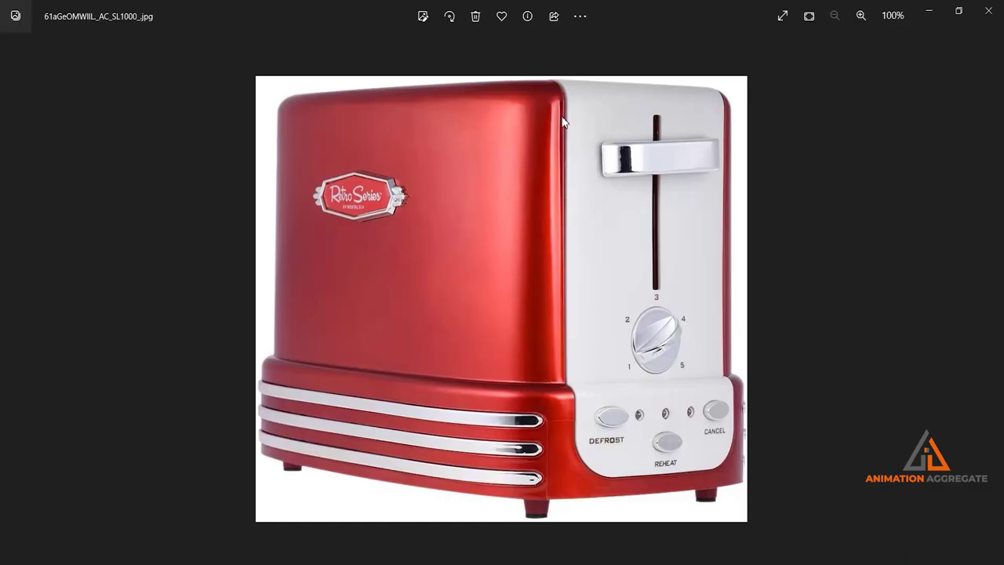
# Step: Select the edges along the top of the box and bevel them with Ctrl+B
pyautogui.click(929, 11)
pyautogui.moveTo(486, 236); pyautogui.dragTo(486, 160, button='right')
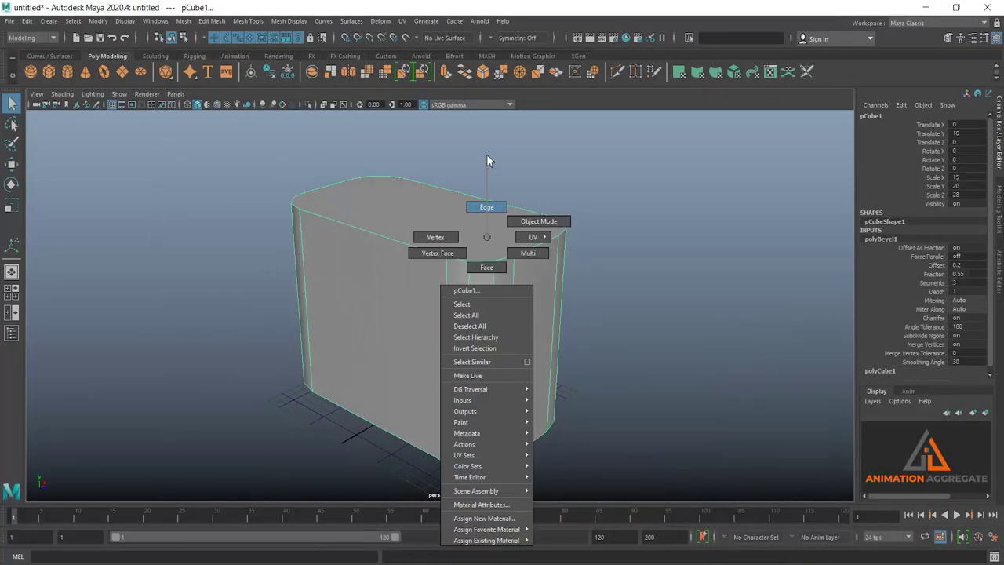
pyautogui.keyDown('alt'); pyautogui.moveTo(486, 160); pyautogui.dragTo(489, 252); pyautogui.keyUp('alt')
pyautogui.moveTo(247, 152); pyautogui.dragTo(684, 296)
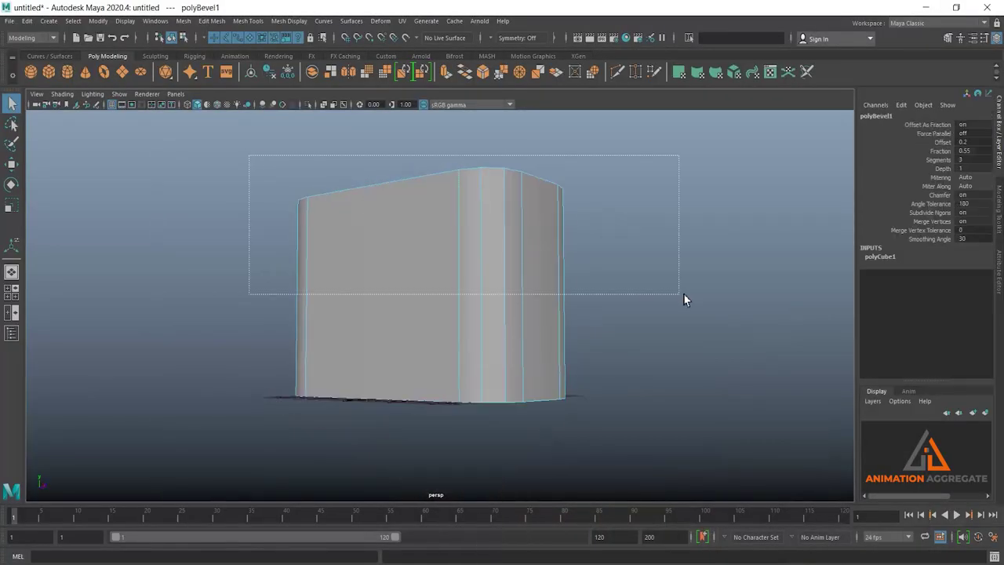
pyautogui.keyDown('alt'); pyautogui.moveTo(563, 270); pyautogui.dragTo(548, 304); pyautogui.keyUp('alt')
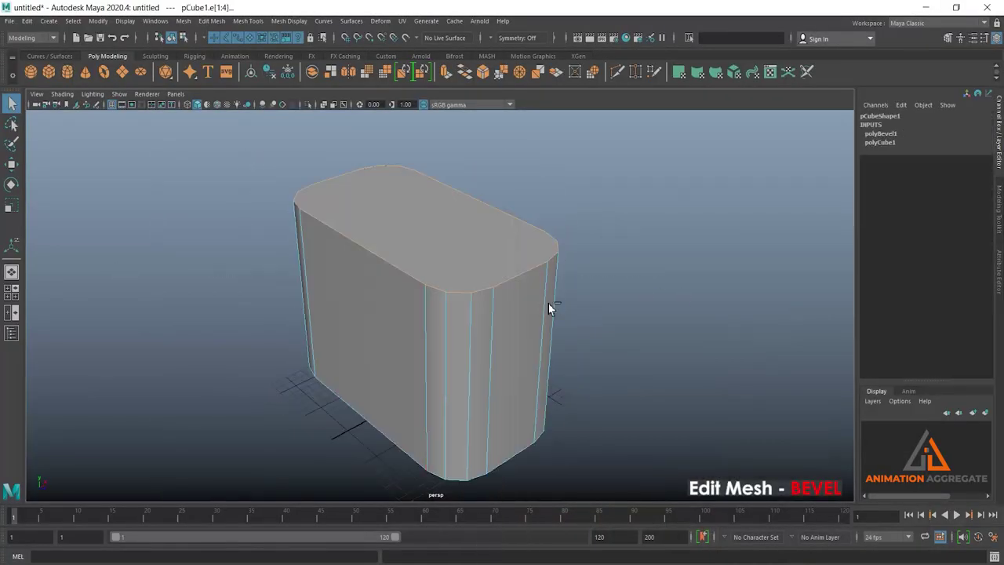
pyautogui.hotkey('ctrl', 'b')
pyautogui.keyDown('alt'); pyautogui.moveTo(460, 302); pyautogui.dragTo(437, 345); pyautogui.keyUp('alt')
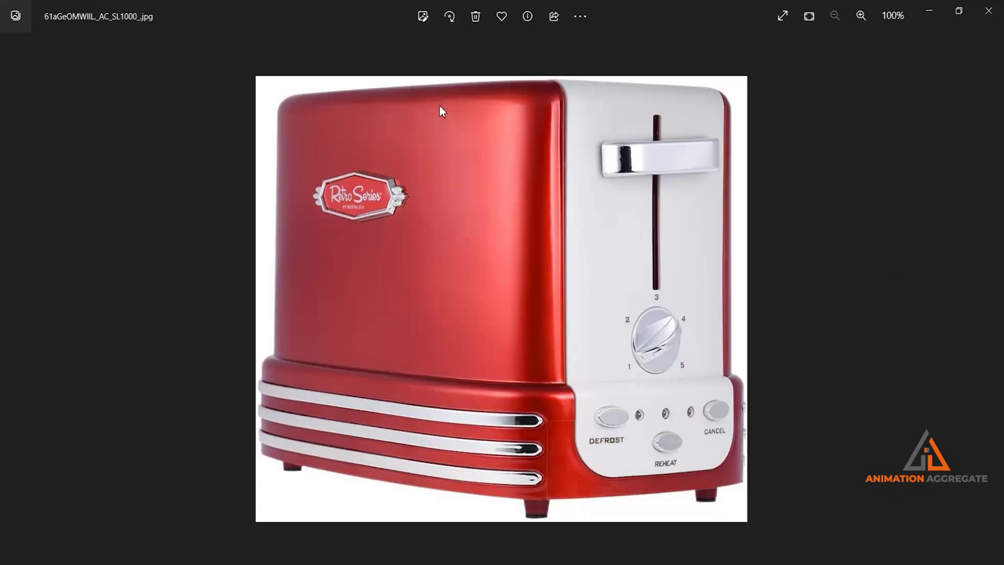
# Step: Set the top bevel to Fraction 0.36 with 3 segments and return to object mode
pyautogui.click(928, 10)
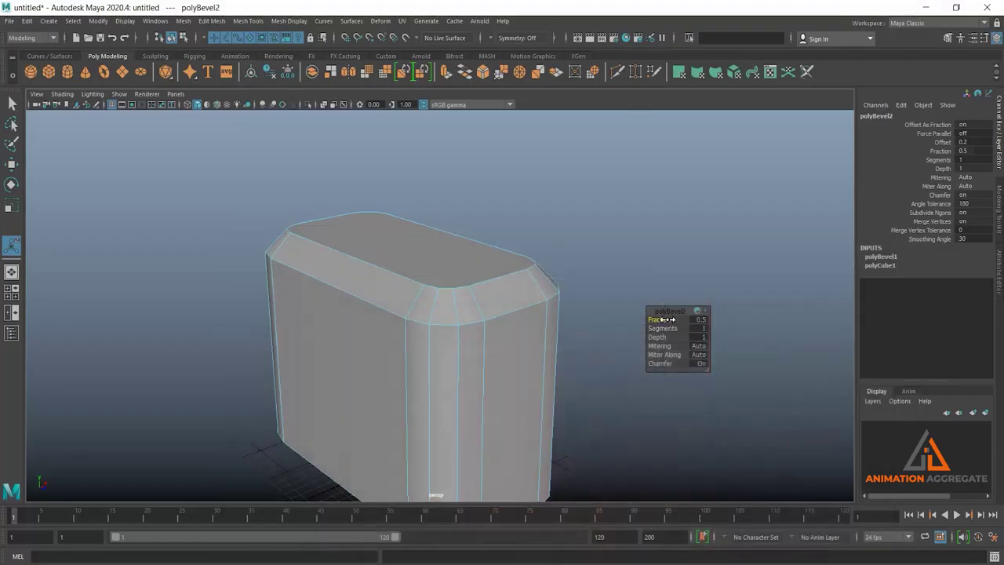
pyautogui.moveTo(665, 319); pyautogui.dragTo(672, 330)
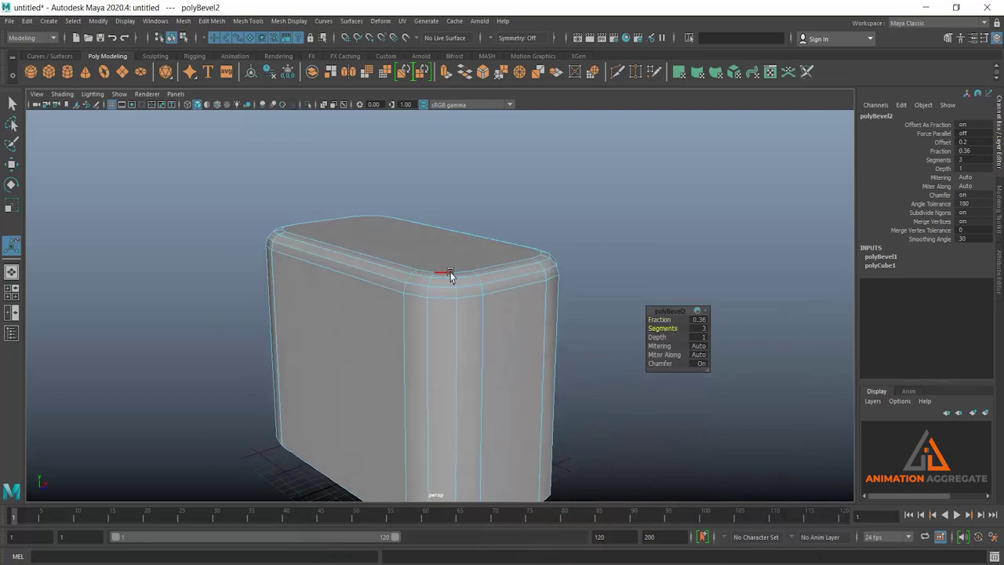
pyautogui.moveTo(448, 274); pyautogui.dragTo(523, 242, button='right')
pyautogui.moveTo(419, 335)
pyautogui.keyDown('alt'); pyautogui.mouseDown()
pyautogui.moveTo(372, 332)
pyautogui.moveTo(540, 337)
pyautogui.moveTo(547, 358)
pyautogui.moveTo(496, 348)
pyautogui.moveTo(508, 302)
pyautogui.mouseUp(); pyautogui.keyUp('alt')
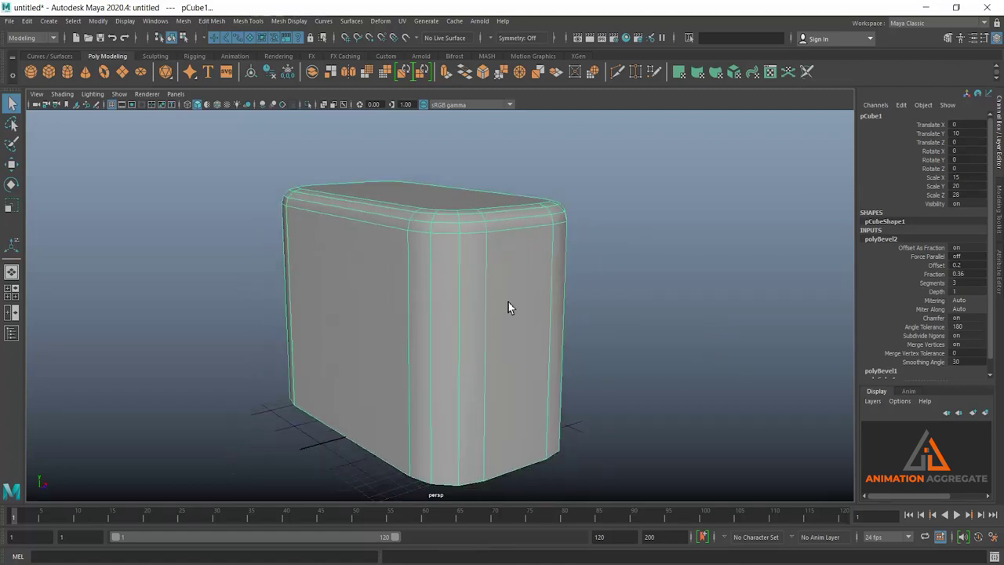
pyautogui.hotkey('alt', 'Tab')
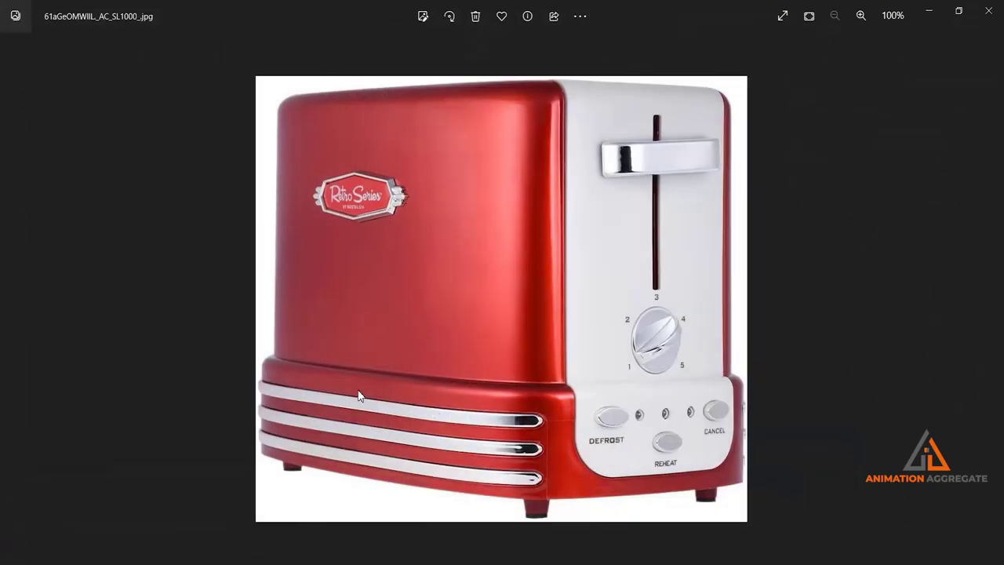
# Step: Insert a horizontal edge loop near the bottom of the box
pyautogui.click(929, 11)
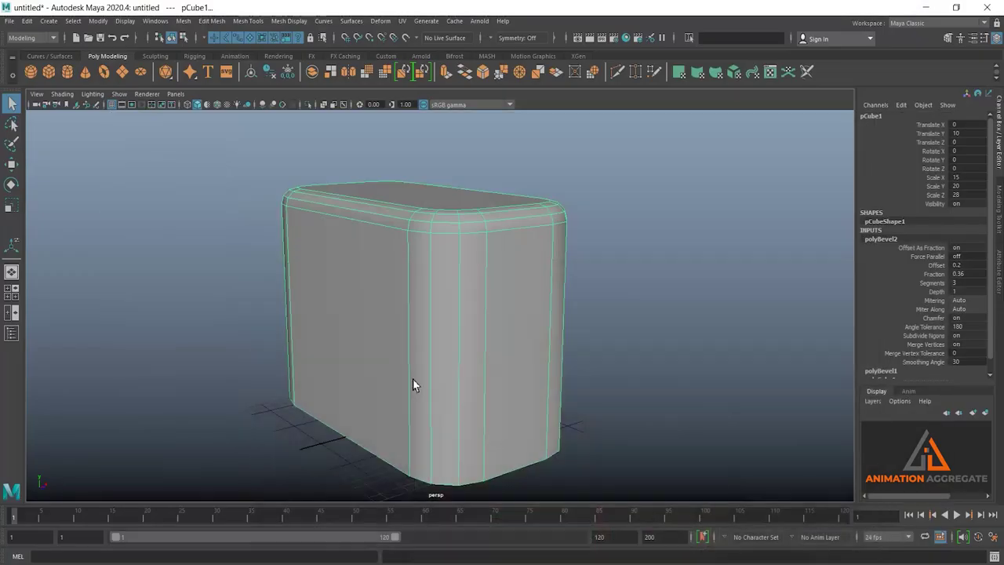
pyautogui.moveTo(412, 383)
pyautogui.keyDown('alt'); pyautogui.mouseDown()
pyautogui.moveTo(387, 299)
pyautogui.moveTo(430, 383)
pyautogui.mouseUp(); pyautogui.keyUp('alt')
pyautogui.keyDown('alt'); pyautogui.moveTo(433, 335); pyautogui.dragTo(416, 345); pyautogui.keyUp('alt')
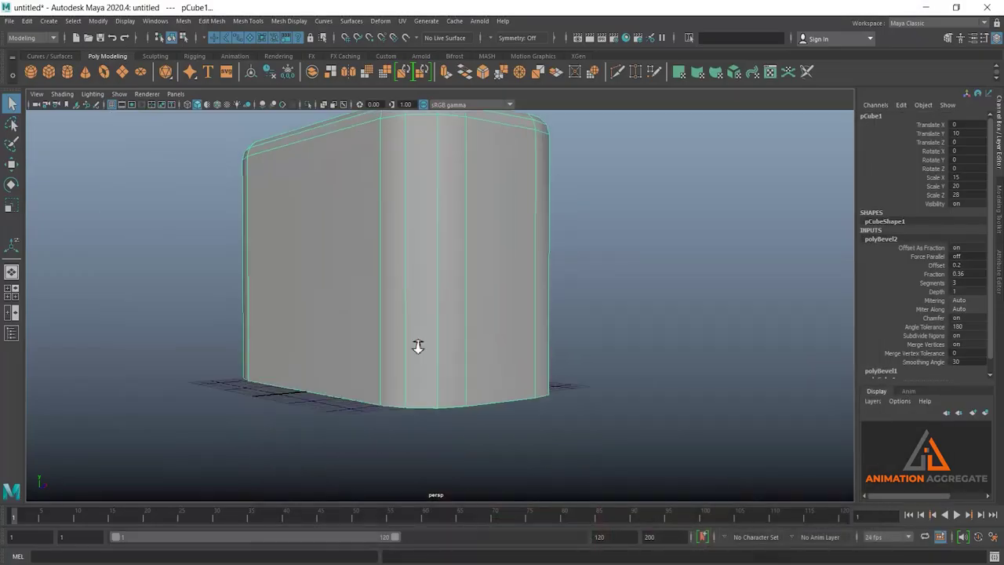
pyautogui.click(214, 21)
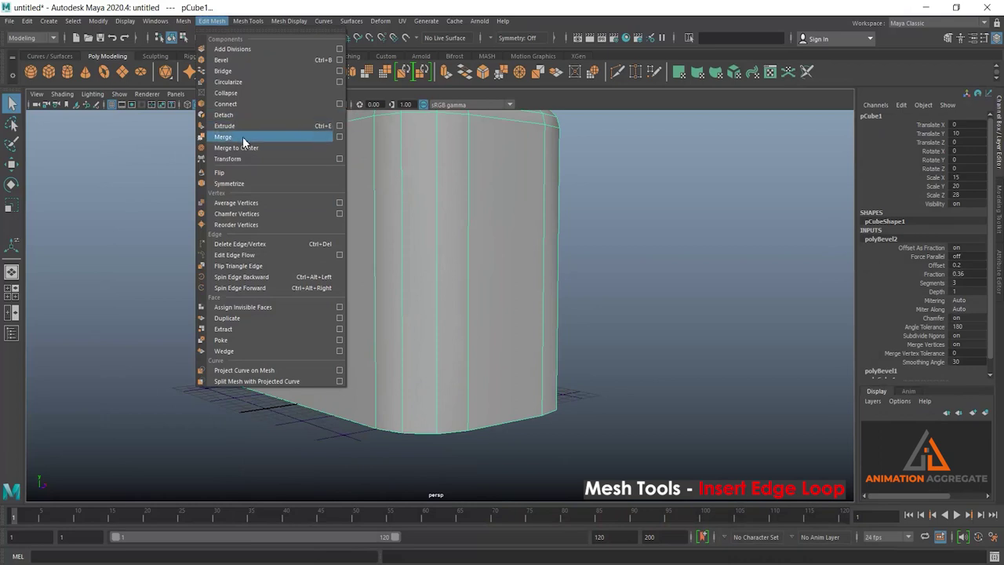
pyautogui.click(258, 23)
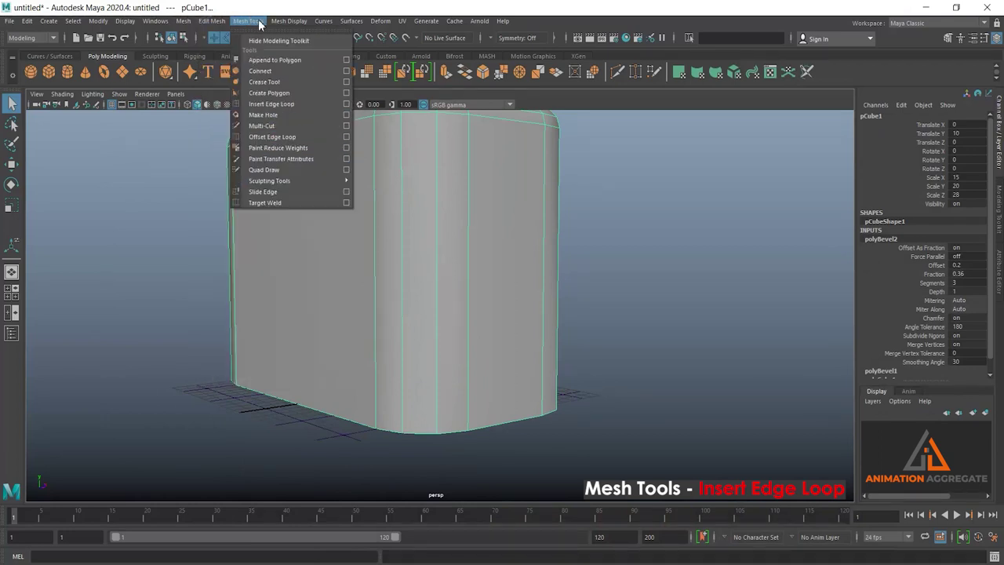
pyautogui.click(272, 104)
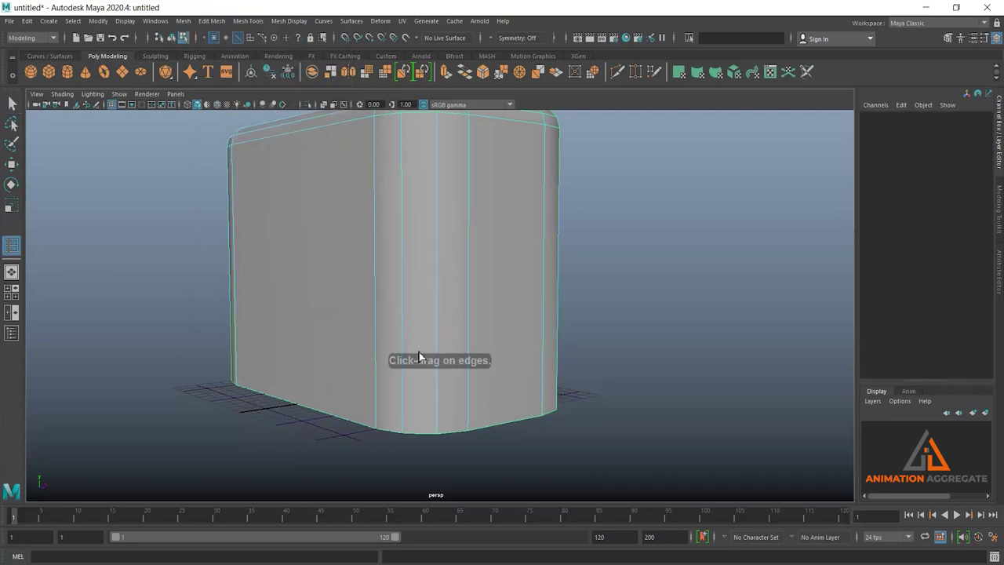
pyautogui.moveTo(403, 336)
pyautogui.keyDown('alt'); pyautogui.mouseDown()
pyautogui.moveTo(404, 303)
pyautogui.moveTo(389, 316)
pyautogui.moveTo(419, 328)
pyautogui.moveTo(419, 309)
pyautogui.moveTo(441, 339)
pyautogui.moveTo(462, 317)
pyautogui.moveTo(462, 328)
pyautogui.mouseUp(); pyautogui.keyUp('alt')
pyautogui.moveTo(462, 328)
pyautogui.keyDown('alt'); pyautogui.mouseDown()
pyautogui.moveTo(554, 343)
pyautogui.moveTo(354, 340)
pyautogui.moveTo(375, 340)
pyautogui.mouseUp(); pyautogui.keyUp('alt')
# Step: Select the ring of faces around the base below the new edge loop
pyautogui.press('w')
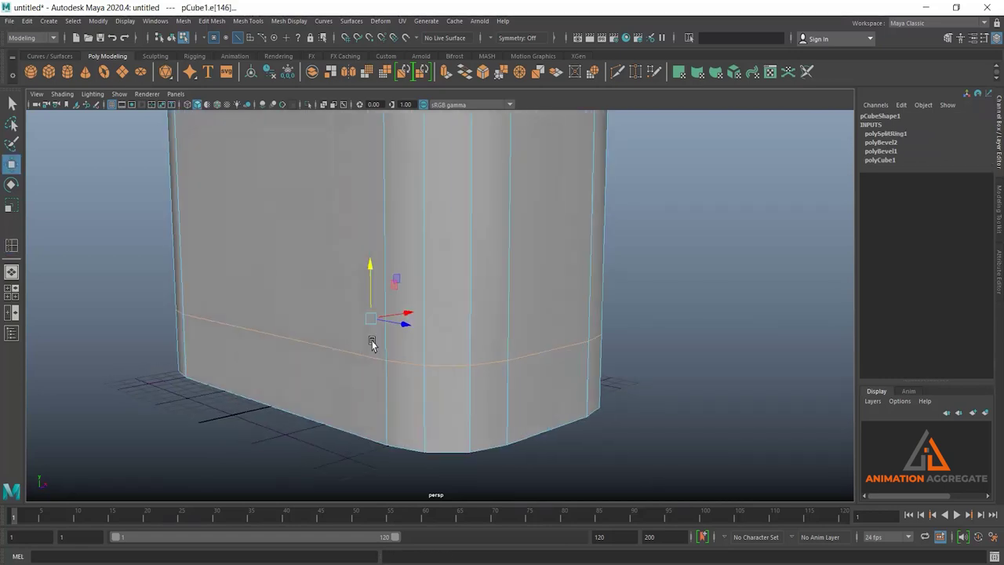
pyautogui.moveTo(470, 279)
pyautogui.mouseDown(button='right')
pyautogui.moveTo(496, 255)
pyautogui.moveTo(471, 309)
pyautogui.mouseUp(button='right')
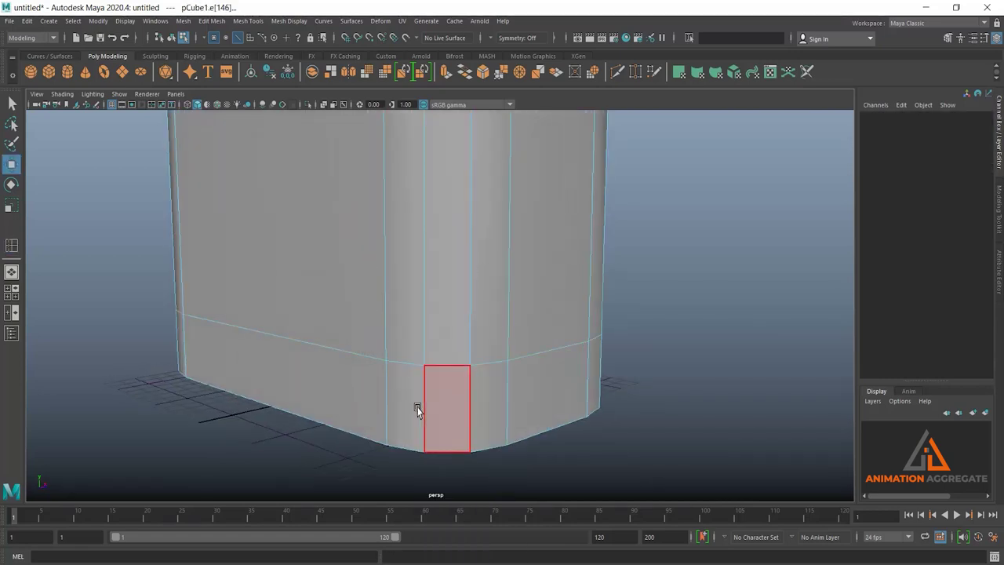
pyautogui.click(403, 410)
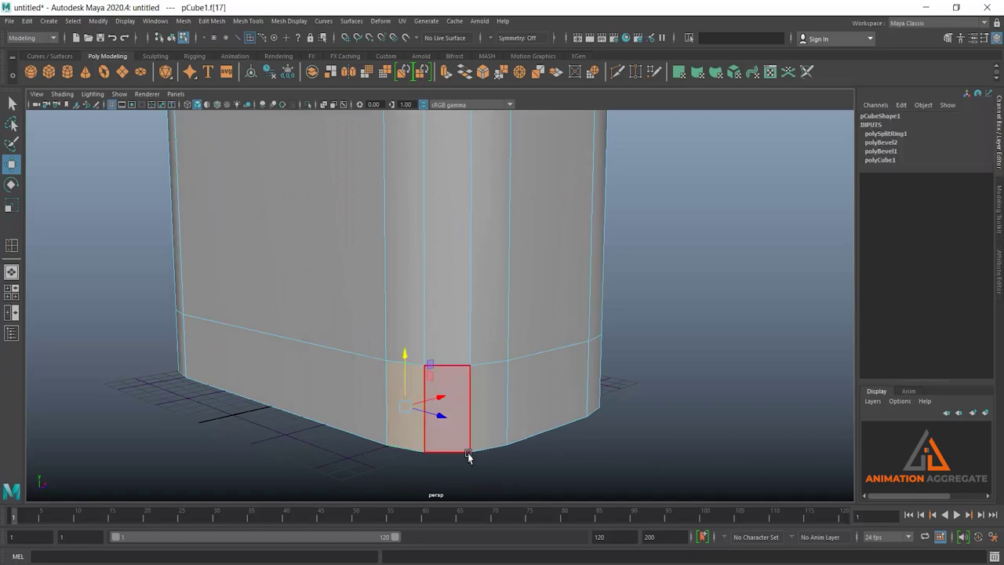
pyautogui.keyDown('shift'); pyautogui.click(455, 397); pyautogui.keyUp('shift')
pyautogui.keyDown('shift'); pyautogui.doubleClick(671, 422); pyautogui.keyUp('shift')
pyautogui.moveTo(668, 421)
pyautogui.keyDown('alt'); pyautogui.mouseDown()
pyautogui.moveTo(571, 365)
pyautogui.moveTo(352, 352)
pyautogui.moveTo(646, 364)
pyautogui.moveTo(489, 393)
pyautogui.moveTo(473, 382)
pyautogui.moveTo(556, 374)
pyautogui.moveTo(486, 377)
pyautogui.moveTo(604, 291)
pyautogui.mouseUp(); pyautogui.keyUp('alt')
# Step: Extrude the lower face band outward with thickness 0.81
pyautogui.keyDown('shift'); pyautogui.moveTo(604, 287); pyautogui.dragTo(609, 316, button='right'); pyautogui.keyUp('shift')
pyautogui.moveTo(556, 381)
pyautogui.keyDown('alt'); pyautogui.mouseDown()
pyautogui.moveTo(511, 417)
pyautogui.moveTo(626, 345)
pyautogui.moveTo(693, 320)
pyautogui.mouseUp(); pyautogui.keyUp('alt')
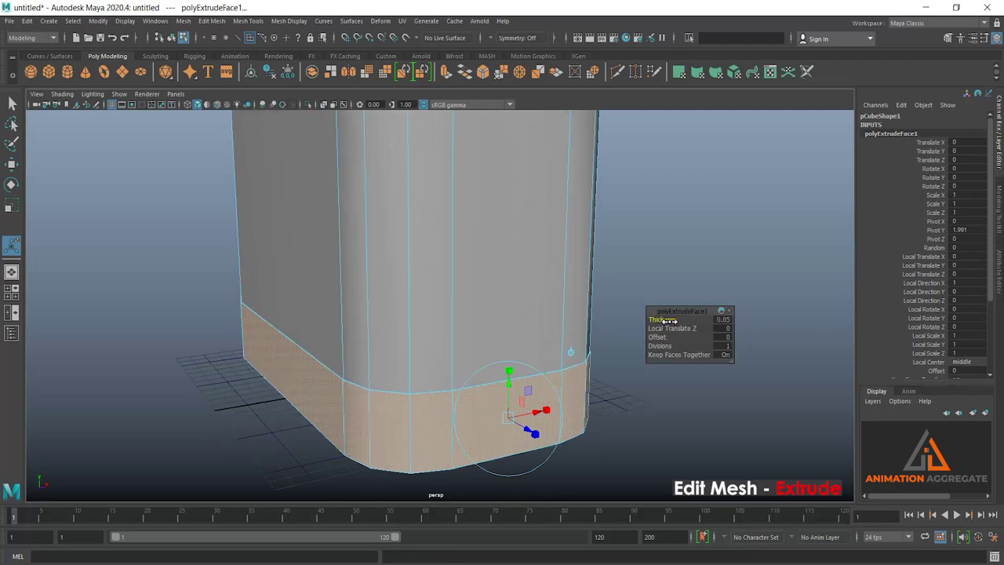
pyautogui.moveTo(702, 322); pyautogui.dragTo(718, 322)
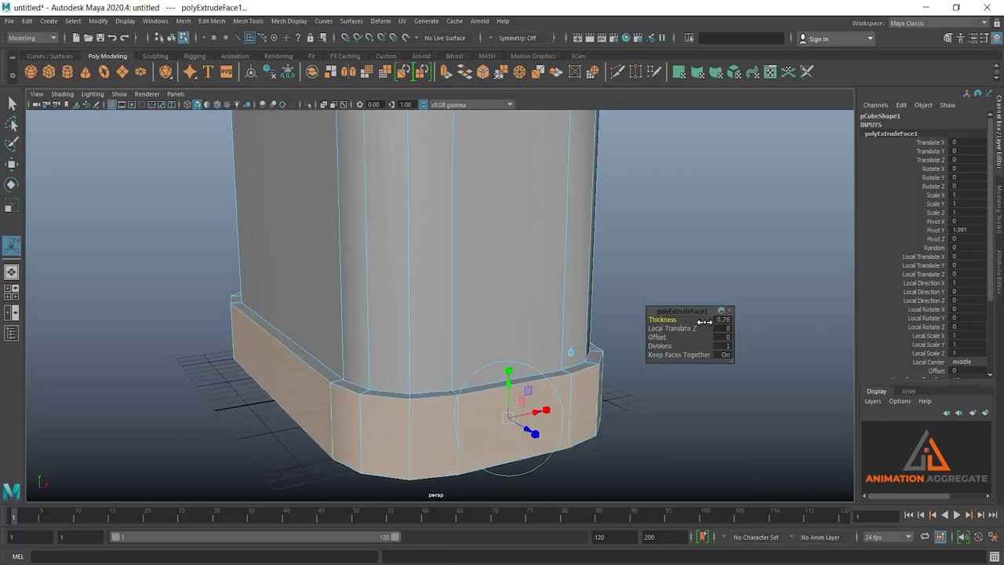
pyautogui.keyDown('alt'); pyautogui.moveTo(601, 341); pyautogui.dragTo(417, 376); pyautogui.keyUp('alt')
pyautogui.scroll(2, 421, 389)
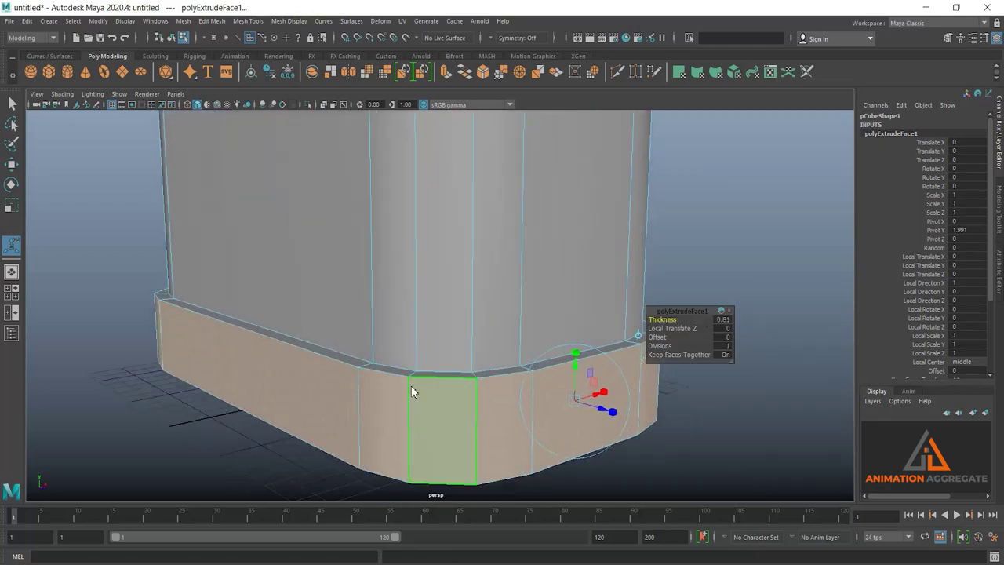
pyautogui.moveTo(413, 282)
pyautogui.mouseDown(button='right')
pyautogui.moveTo(502, 278)
pyautogui.moveTo(472, 188)
pyautogui.mouseUp(button='right')
pyautogui.scroll(2, 430, 408)
pyautogui.scroll(-2, 430, 414)
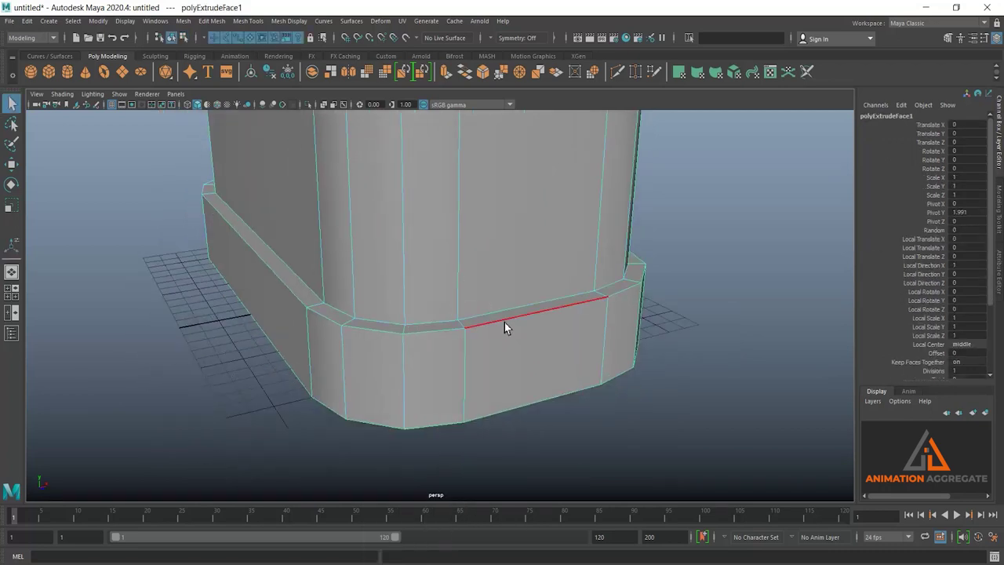
# Step: Bevel the edge loop along the base's top with 3 segments
pyautogui.doubleClick(505, 323)
pyautogui.keyDown('alt'); pyautogui.moveTo(628, 353); pyautogui.dragTo(563, 348); pyautogui.keyUp('alt')
pyautogui.hotkey('ctrl', 'b')
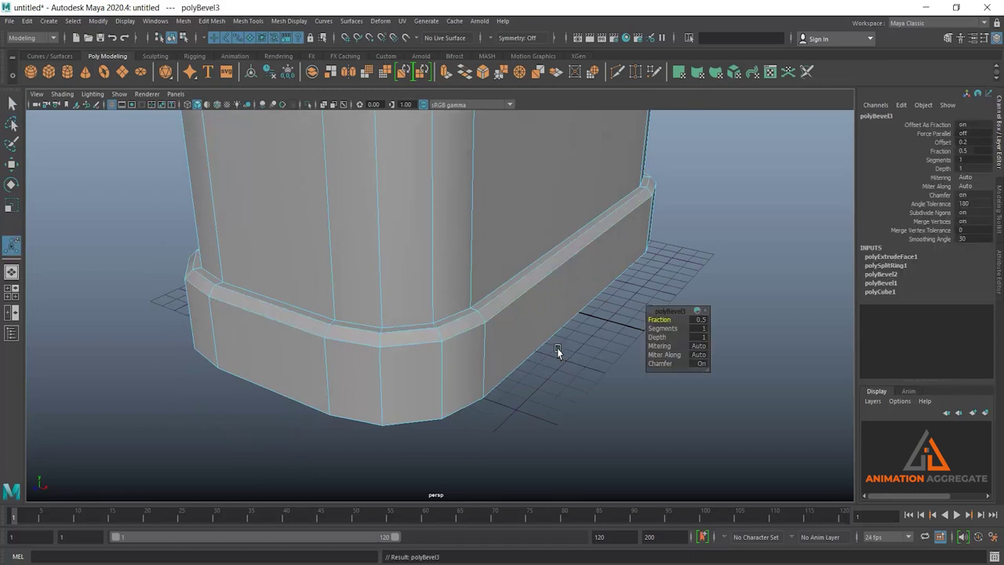
pyautogui.keyDown('alt'); pyautogui.moveTo(518, 386); pyautogui.dragTo(473, 337); pyautogui.keyUp('alt')
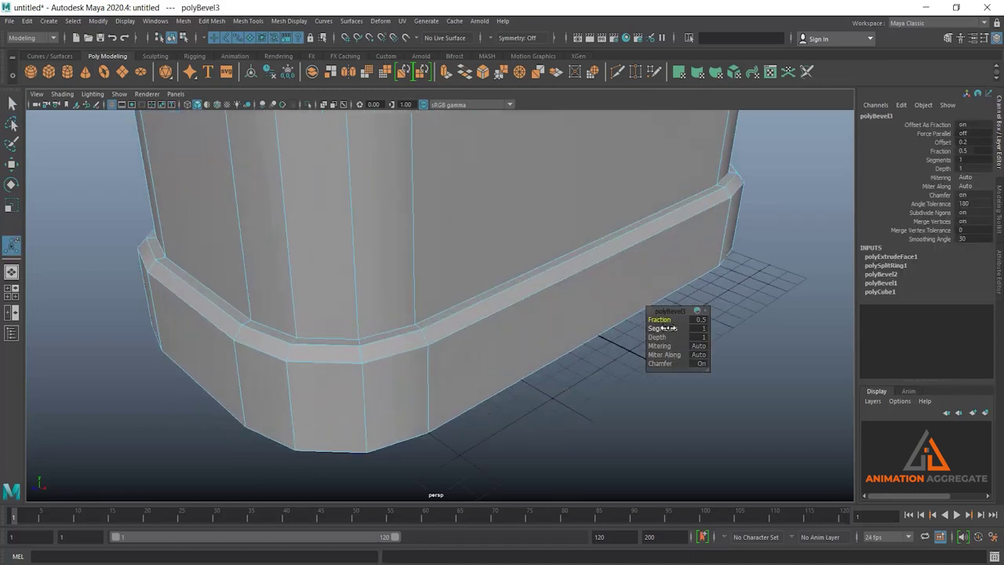
pyautogui.moveTo(661, 328); pyautogui.dragTo(677, 327)
pyautogui.moveTo(437, 292); pyautogui.dragTo(504, 227, button='right')
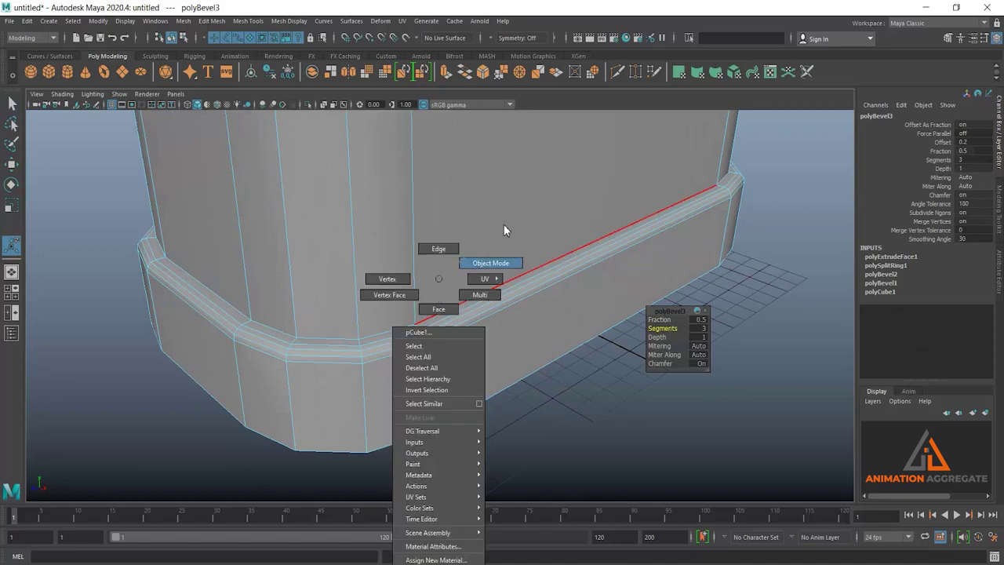
pyautogui.moveTo(513, 372)
pyautogui.keyDown('alt'); pyautogui.mouseDown()
pyautogui.moveTo(395, 346)
pyautogui.moveTo(457, 259)
pyautogui.moveTo(478, 340)
pyautogui.moveTo(440, 291)
pyautogui.moveTo(371, 309)
pyautogui.moveTo(418, 326)
pyautogui.moveTo(585, 508)
pyautogui.mouseUp(); pyautogui.keyUp('alt')
pyautogui.hotkey('alt', 'Tab')
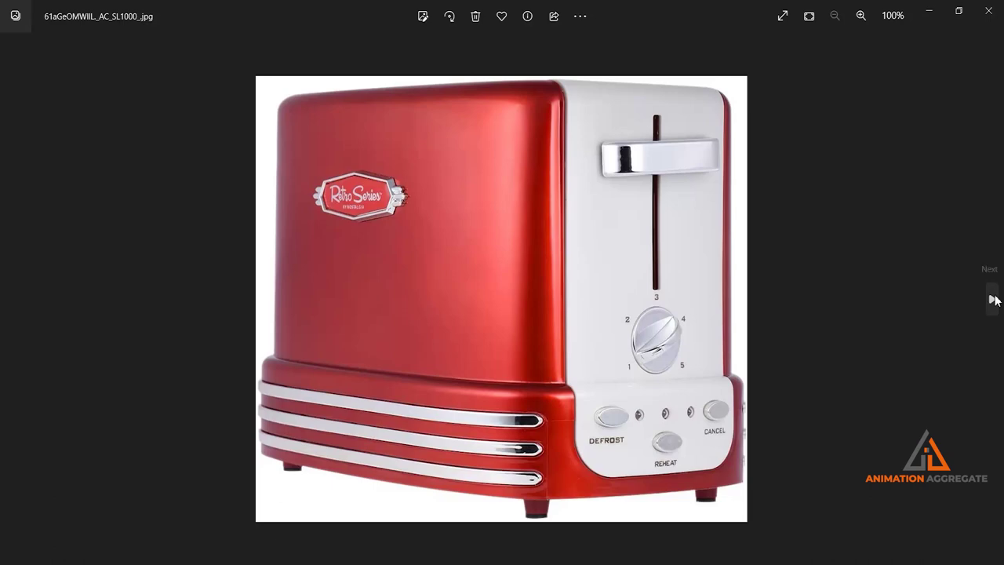
# Step: Advance two images to BeautyShot.jpg, then minimize Photos to return to Maya
pyautogui.click(994, 299)
pyautogui.click(994, 300)
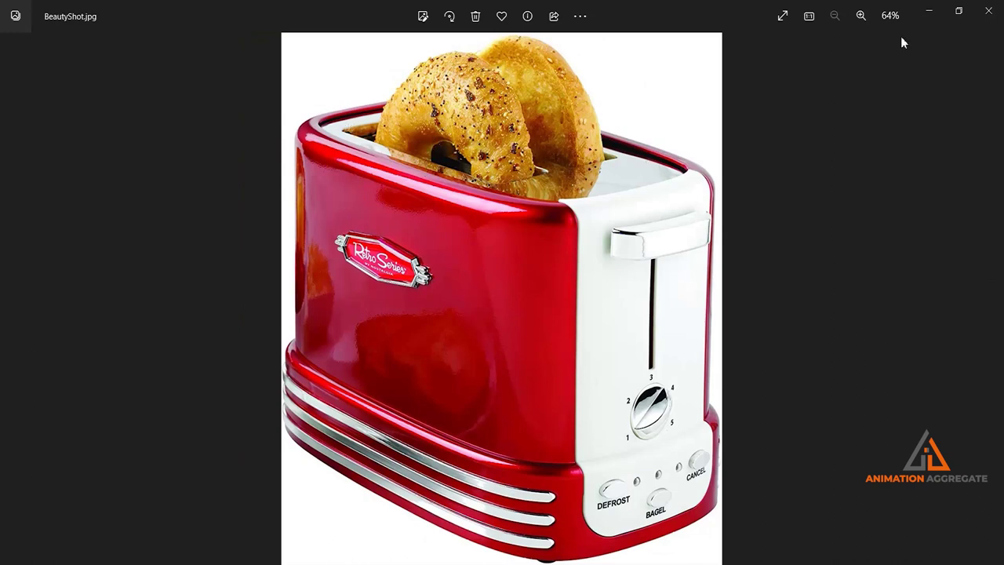
pyautogui.click(928, 10)
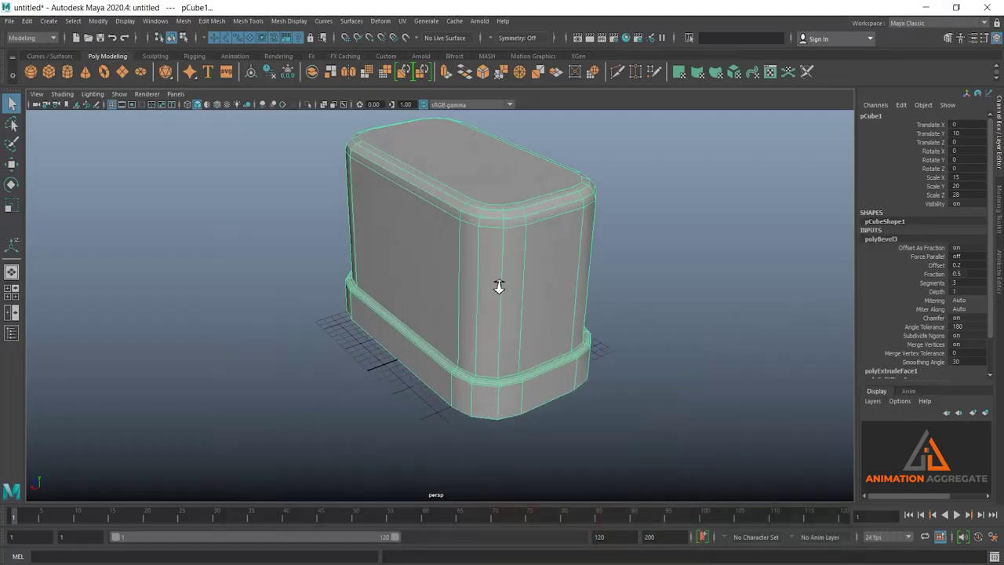
# Step: Extrude the top face down into the body and delete it to hollow the toaster
pyautogui.keyDown('alt'); pyautogui.moveTo(499, 287); pyautogui.dragTo(476, 284, button='right'); pyautogui.keyUp('alt')
pyautogui.moveTo(475, 284)
pyautogui.keyDown('alt'); pyautogui.mouseDown()
pyautogui.moveTo(433, 290)
pyautogui.moveTo(460, 292)
pyautogui.moveTo(480, 269)
pyautogui.mouseUp(); pyautogui.keyUp('alt')
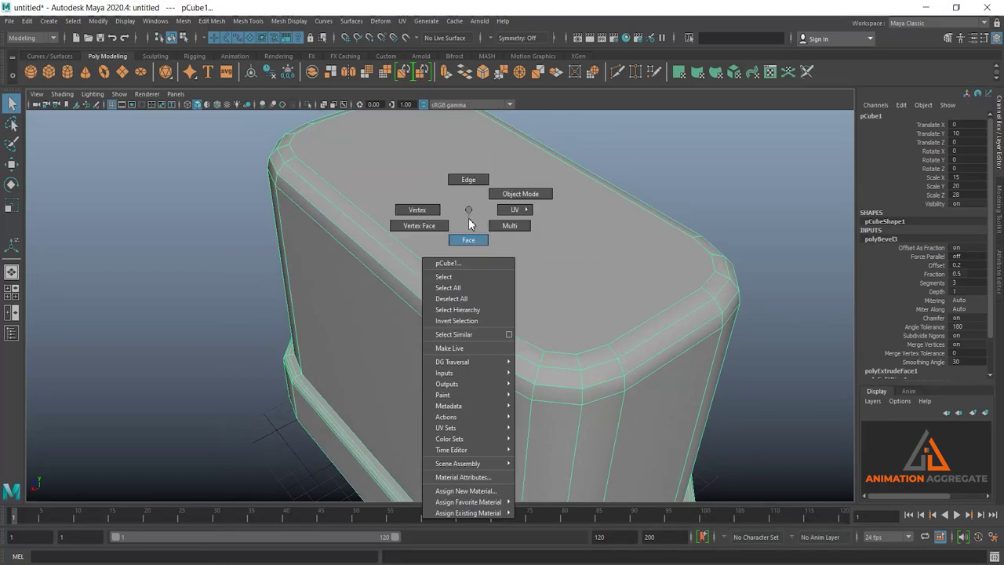
pyautogui.moveTo(448, 239); pyautogui.dragTo(484, 223, button='right')
pyautogui.click(524, 241)
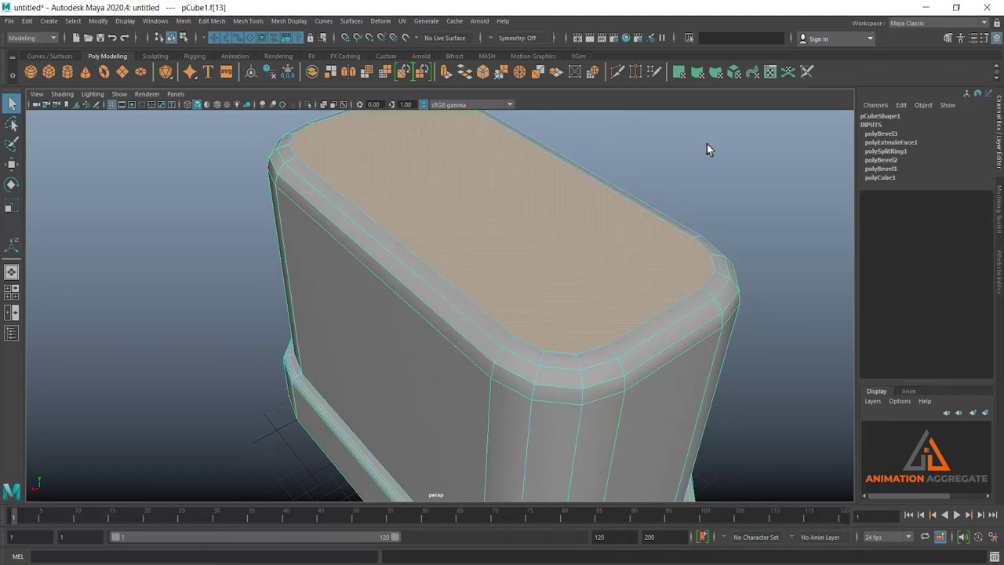
pyautogui.keyDown('shift'); pyautogui.moveTo(706, 167); pyautogui.dragTo(709, 113, button='right'); pyautogui.keyUp('shift')
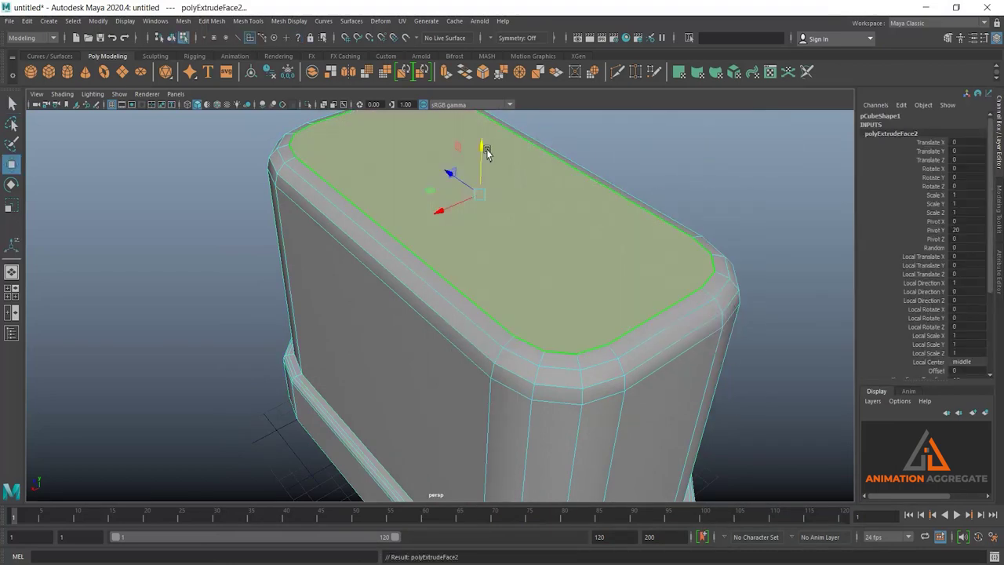
pyautogui.moveTo(484, 149); pyautogui.dragTo(486, 182)
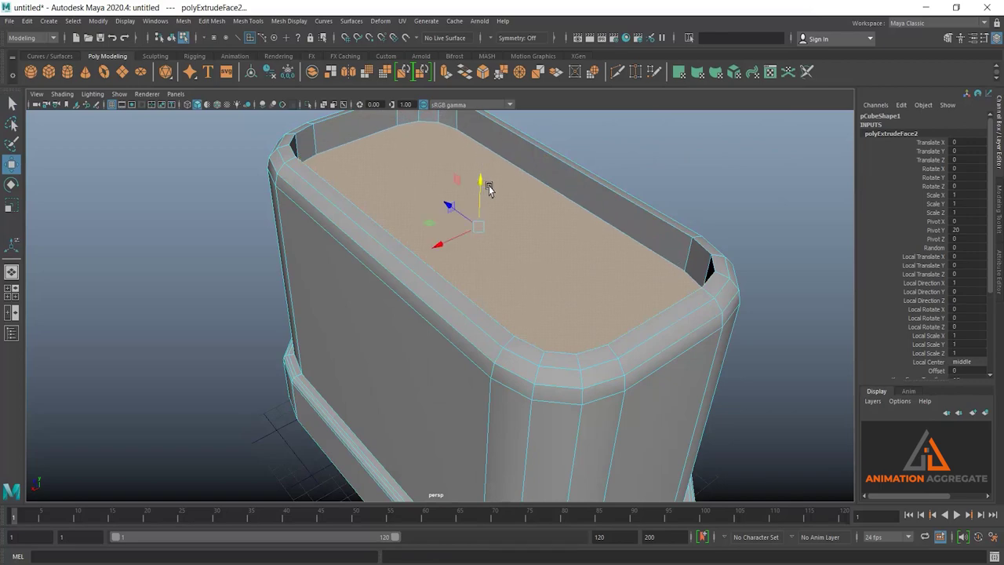
pyautogui.press('Delete')
pyautogui.moveTo(565, 234)
pyautogui.keyDown('alt'); pyautogui.mouseDown()
pyautogui.moveTo(654, 241)
pyautogui.moveTo(511, 224)
pyautogui.moveTo(588, 290)
pyautogui.moveTo(386, 224)
pyautogui.moveTo(512, 239)
pyautogui.mouseUp(); pyautogui.keyUp('alt')
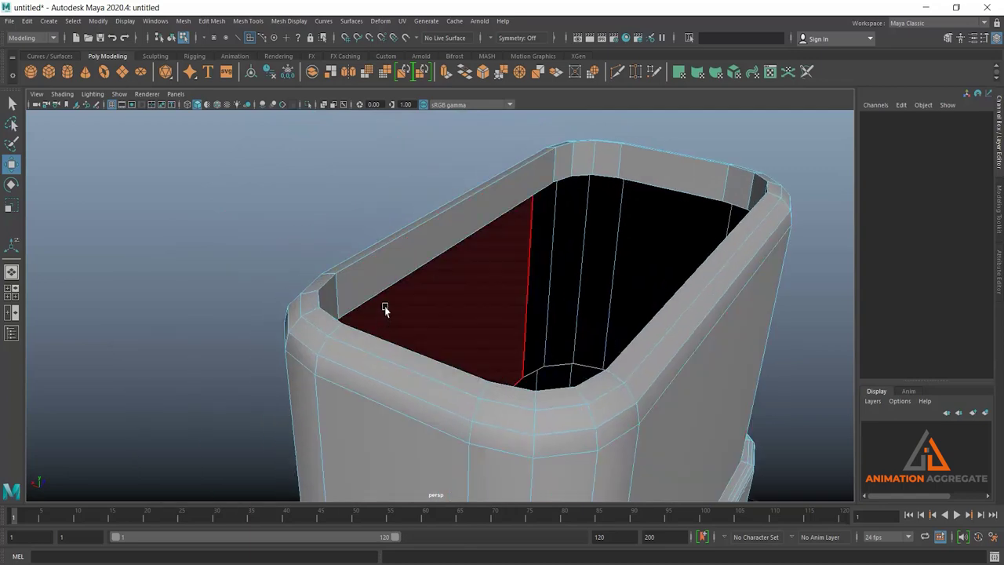
pyautogui.keyDown('alt'); pyautogui.moveTo(377, 280); pyautogui.dragTo(420, 355); pyautogui.keyUp('alt')
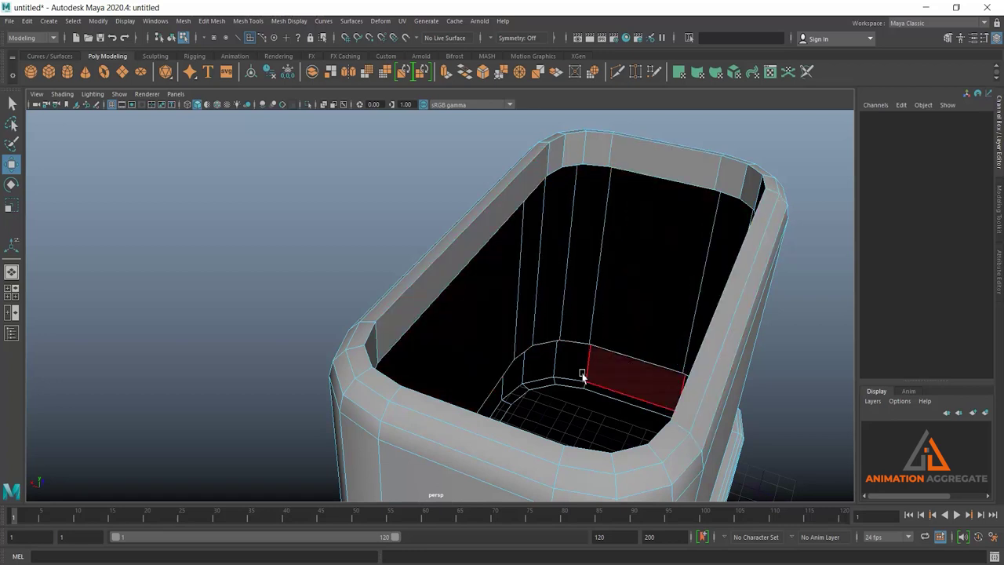
# Step: Switch to edge mode and select the top rim edge of the opening
pyautogui.keyDown('alt'); pyautogui.moveTo(583, 370); pyautogui.dragTo(583, 359); pyautogui.keyUp('alt')
pyautogui.moveTo(463, 251); pyautogui.dragTo(473, 187, button='right')
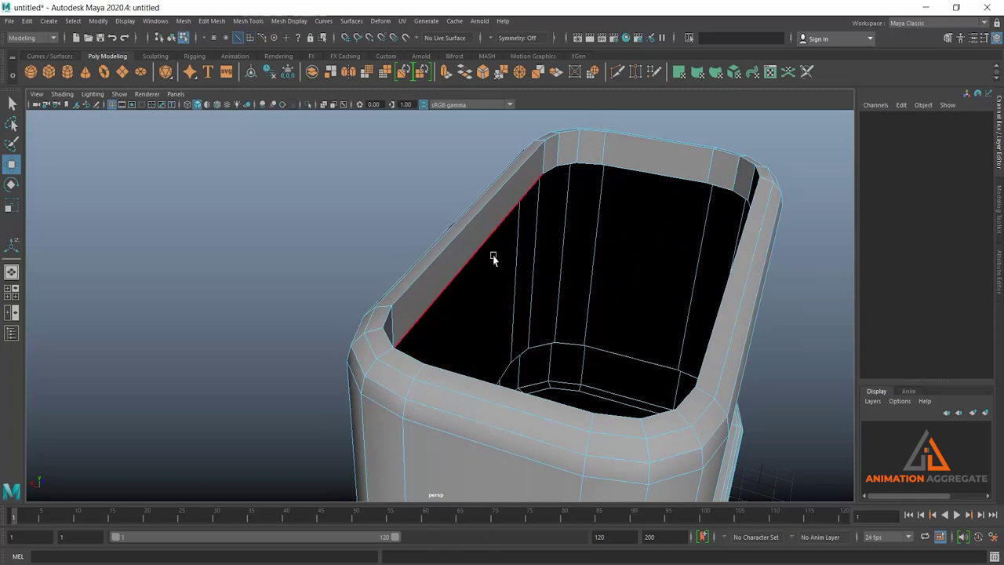
pyautogui.scroll(3, 460, 275)
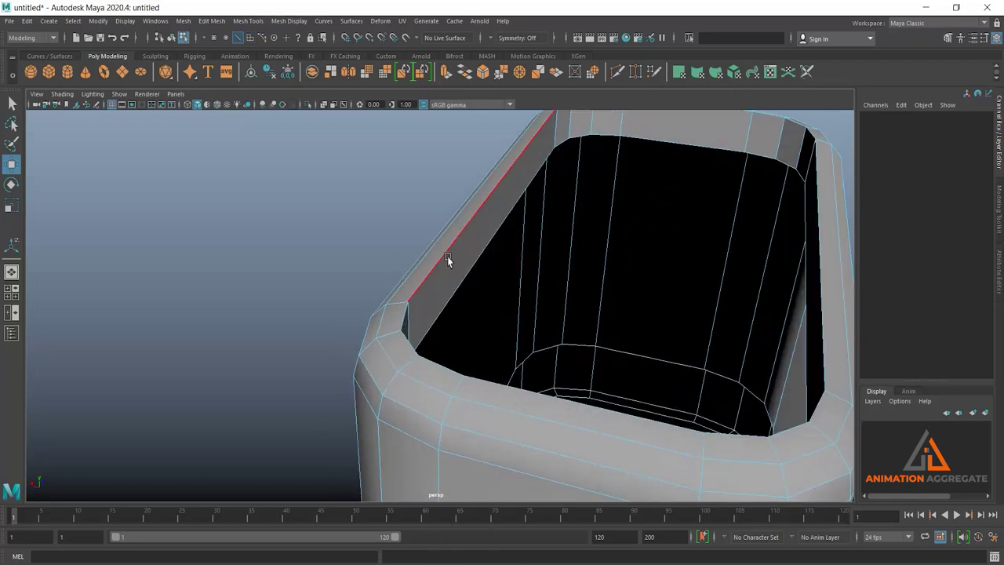
pyautogui.click(447, 257)
pyautogui.moveTo(447, 256)
pyautogui.keyDown('alt'); pyautogui.mouseDown()
pyautogui.moveTo(432, 253)
pyautogui.moveTo(453, 288)
pyautogui.mouseUp(); pyautogui.keyUp('alt')
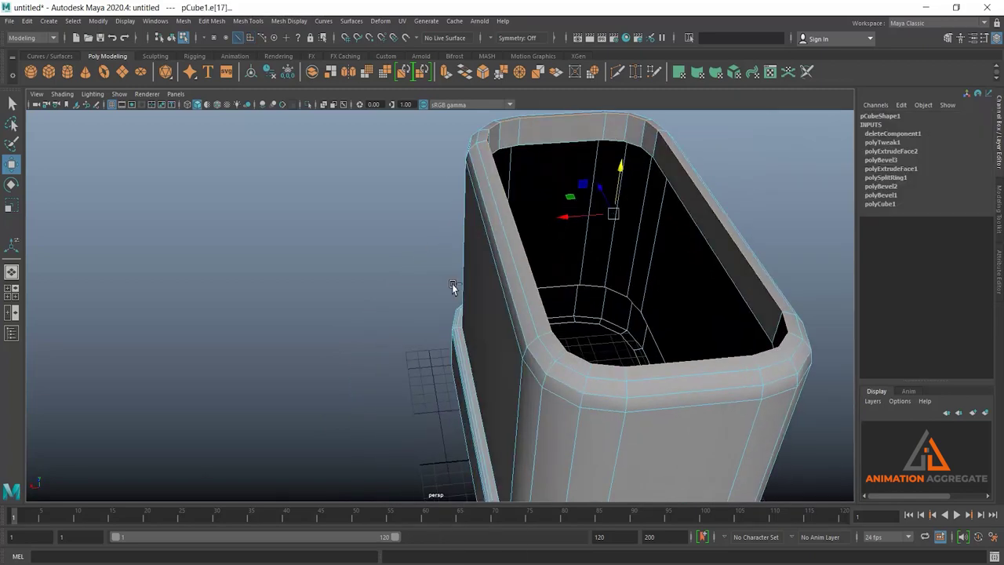
# Step: Bevel the rim edge at Fraction 0.32 with 2 segments, then return to object mode
pyautogui.hotkey('ctrl', 'b')
pyautogui.scroll(2, 529, 287)
pyautogui.scroll(2, 524, 284)
pyautogui.scroll(2, 487, 318)
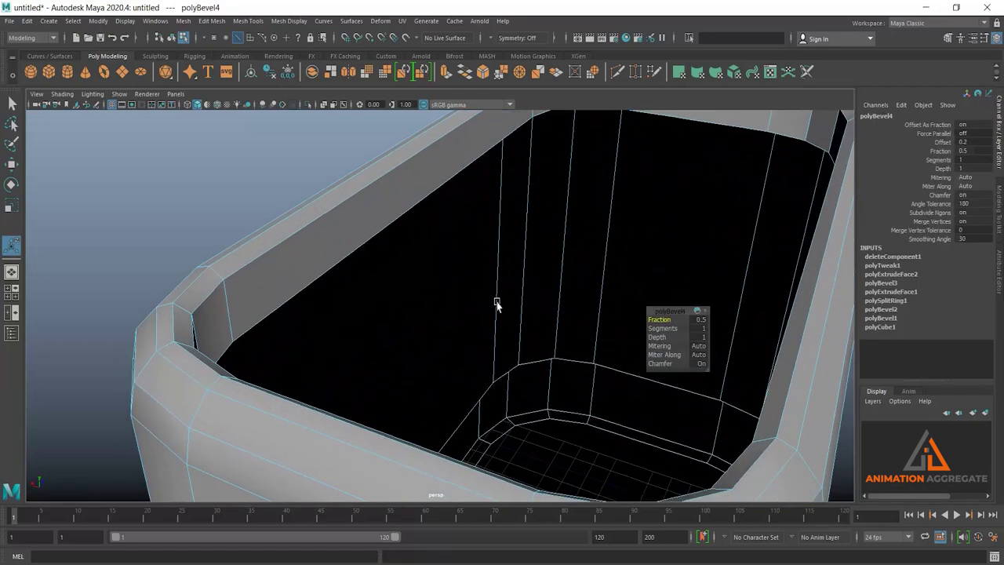
pyautogui.moveTo(660, 320)
pyautogui.mouseDown()
pyautogui.moveTo(658, 328)
pyautogui.moveTo(668, 319)
pyautogui.mouseUp()
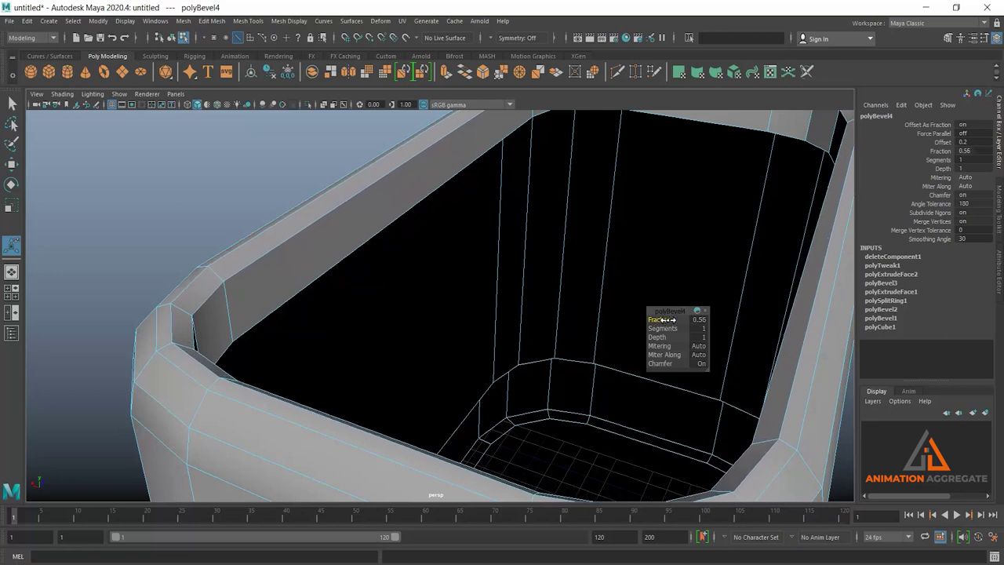
pyautogui.moveTo(661, 320); pyautogui.dragTo(662, 321)
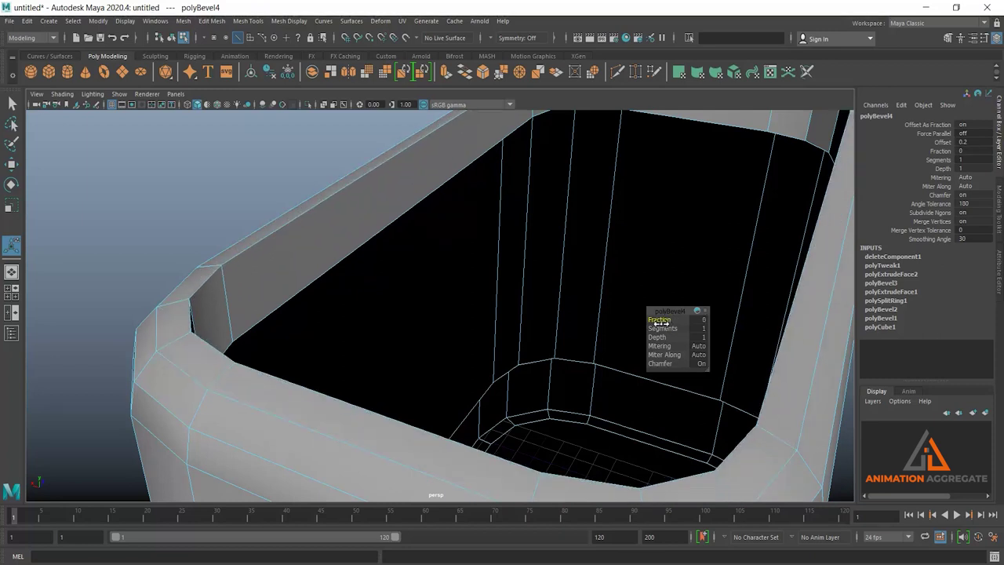
pyautogui.hotkey('ctrl', 'z')
pyautogui.moveTo(662, 320); pyautogui.dragTo(652, 327)
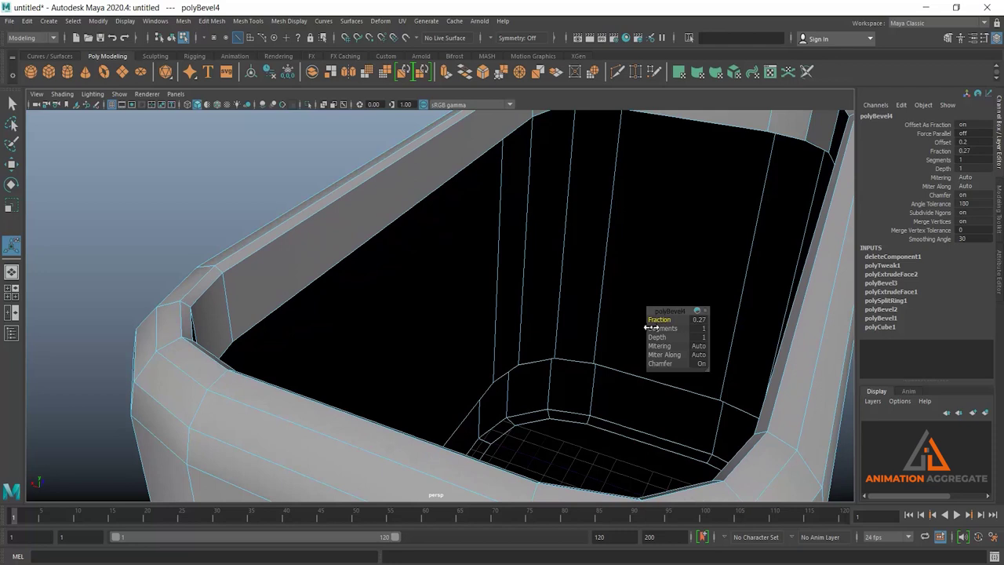
pyautogui.moveTo(652, 328); pyautogui.dragTo(654, 328)
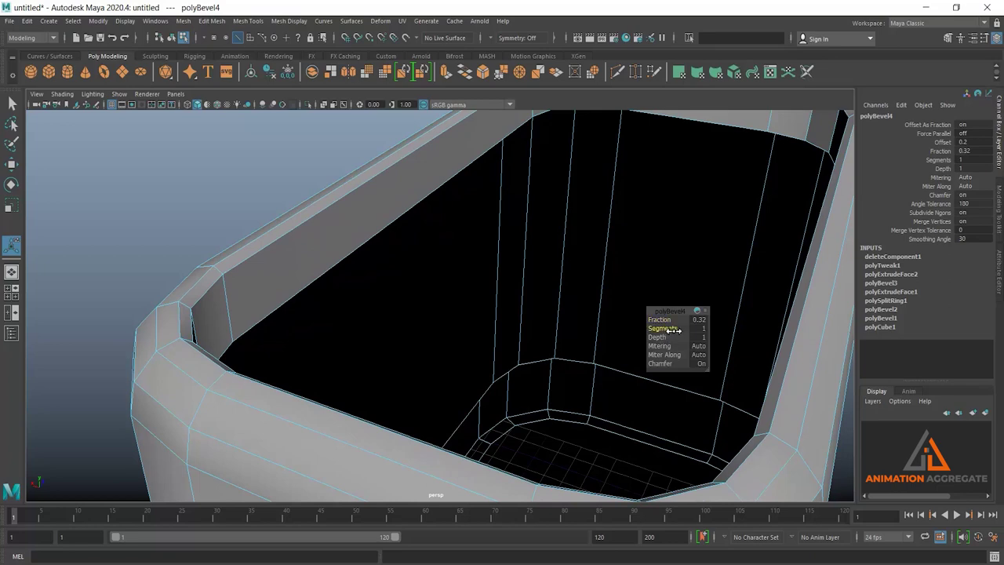
pyautogui.moveTo(675, 329); pyautogui.dragTo(681, 329)
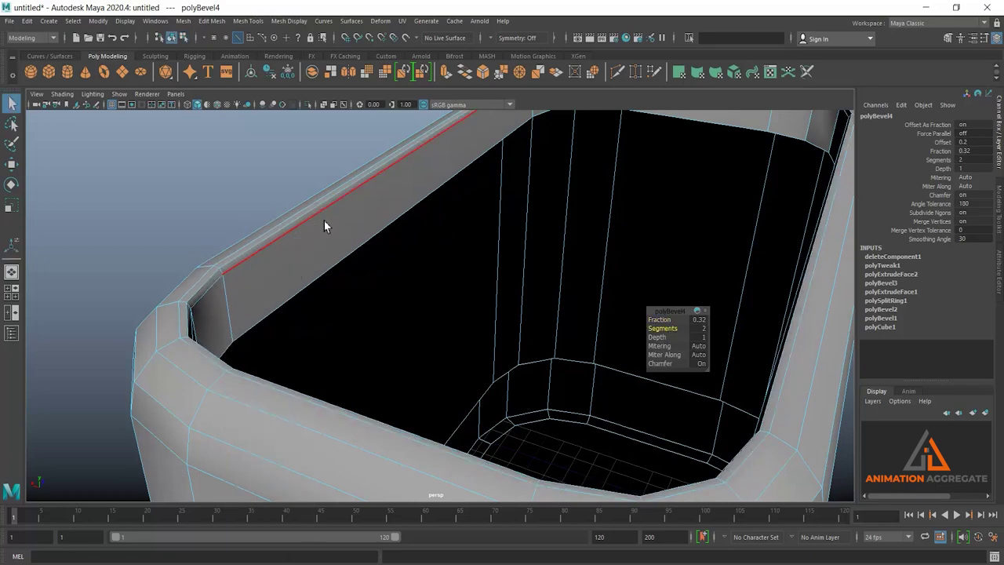
pyautogui.press('F8')
# Step: Select and delete the bottom face of the box so its base is open
pyautogui.press('3')
pyautogui.click(171, 215)
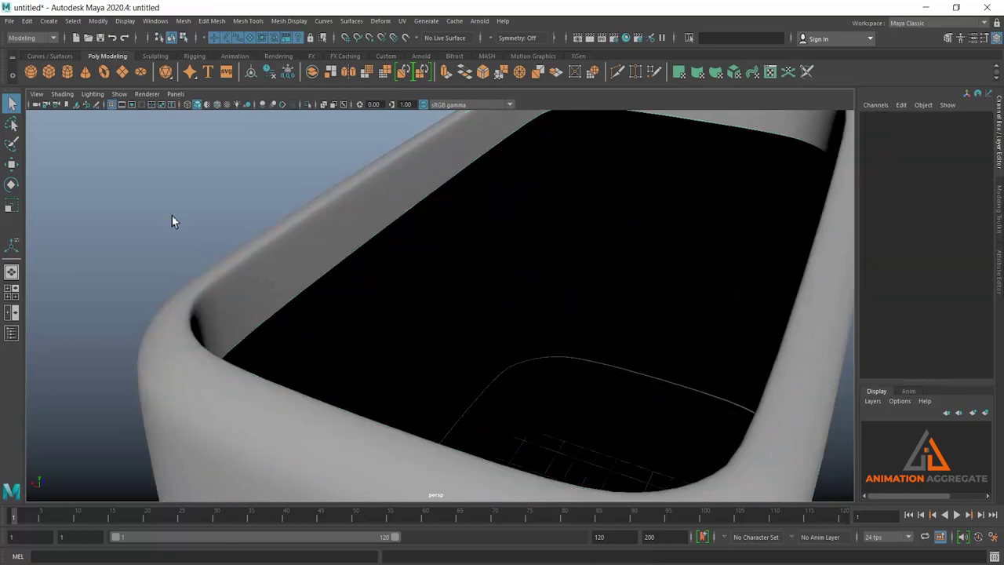
pyautogui.click(260, 287)
pyautogui.moveTo(347, 303)
pyautogui.keyDown('alt'); pyautogui.mouseDown()
pyautogui.moveTo(298, 258)
pyautogui.moveTo(303, 280)
pyautogui.moveTo(489, 337)
pyautogui.moveTo(489, 347)
pyautogui.moveTo(534, 360)
pyautogui.moveTo(512, 332)
pyautogui.moveTo(531, 354)
pyautogui.moveTo(523, 327)
pyautogui.mouseUp(); pyautogui.keyUp('alt')
pyautogui.press('1')
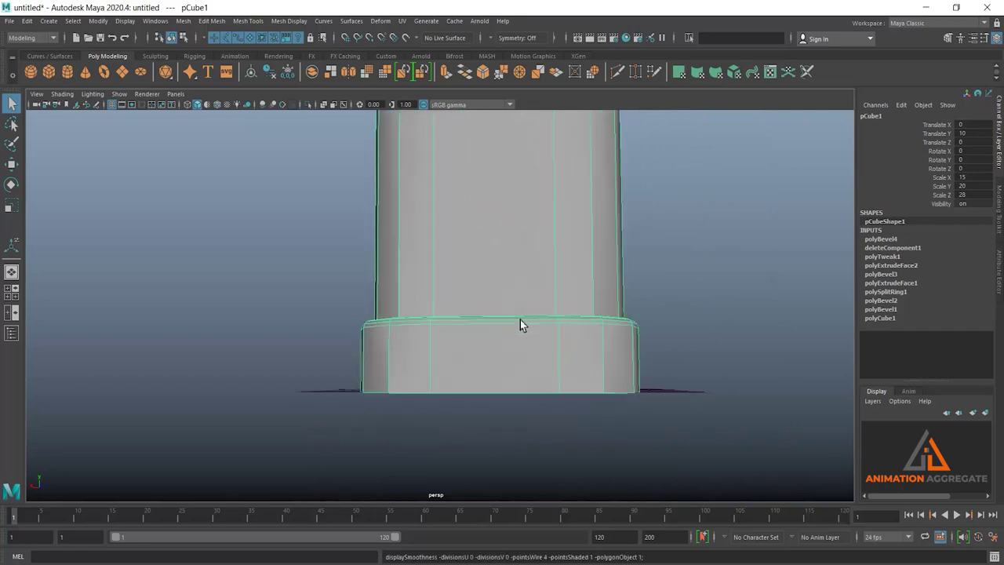
pyautogui.moveTo(524, 395)
pyautogui.keyDown('alt'); pyautogui.mouseDown()
pyautogui.moveTo(507, 321)
pyautogui.moveTo(517, 253)
pyautogui.mouseUp(); pyautogui.keyUp('alt')
pyautogui.moveTo(517, 253); pyautogui.dragTo(519, 276, button='right')
pyautogui.click(524, 272)
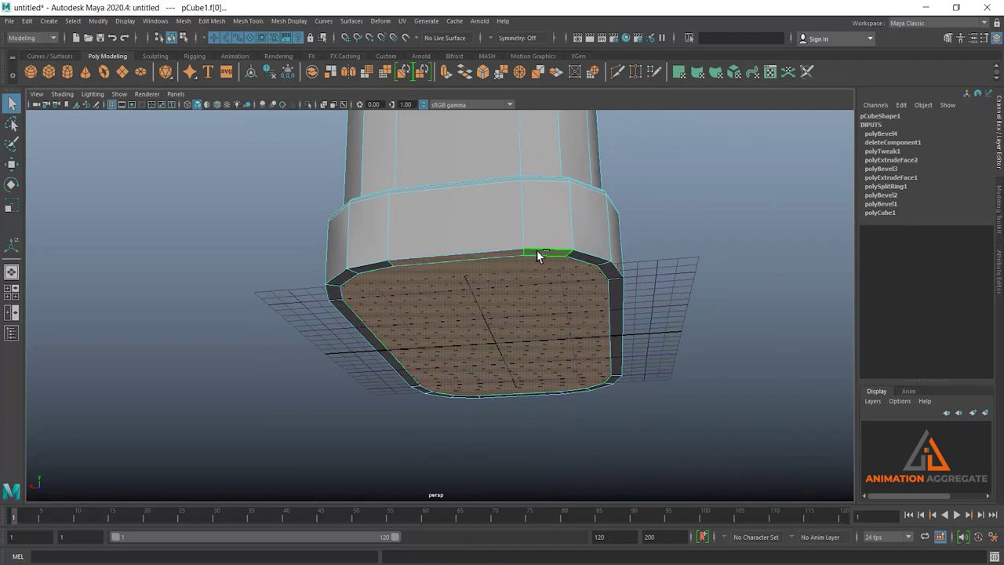
pyautogui.press('Delete')
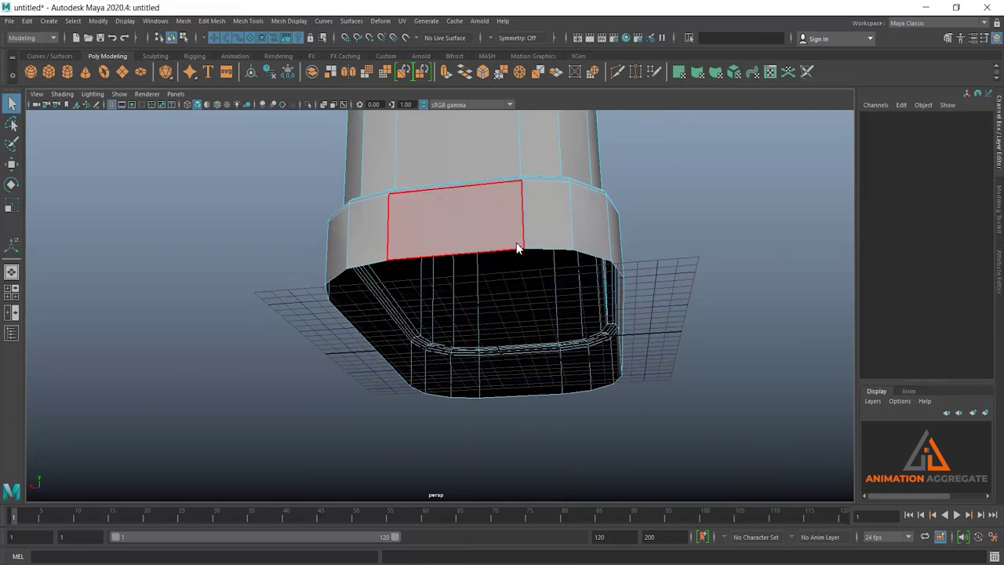
# Step: Orbit around the body to inspect the open base and top, then show the Outliner
pyautogui.moveTo(520, 246); pyautogui.dragTo(645, 207, button='right')
pyautogui.moveTo(646, 207)
pyautogui.keyDown('alt'); pyautogui.mouseDown()
pyautogui.moveTo(599, 342)
pyautogui.moveTo(551, 365)
pyautogui.mouseUp(); pyautogui.keyUp('alt')
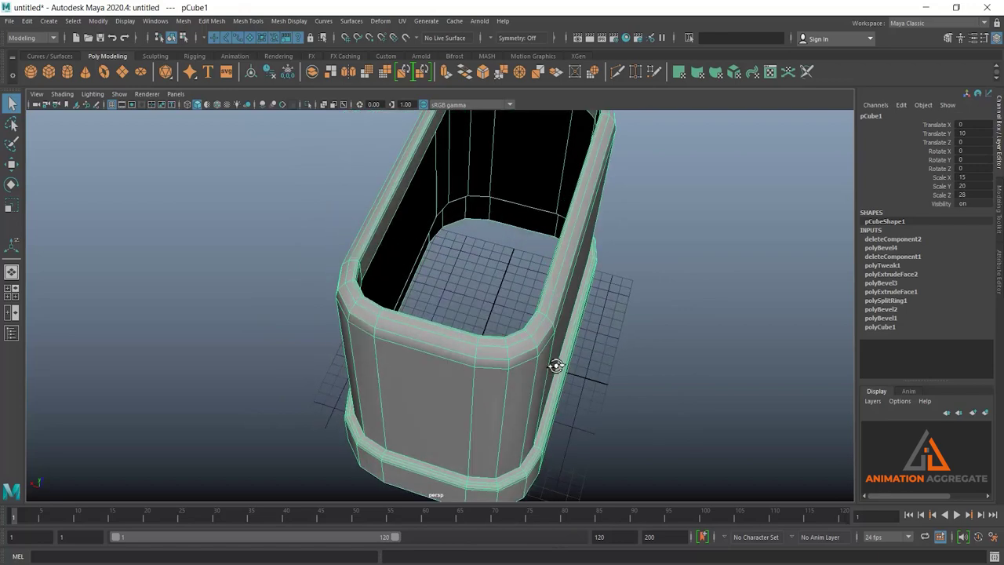
pyautogui.keyDown('alt'); pyautogui.moveTo(526, 297); pyautogui.dragTo(408, 252); pyautogui.keyUp('alt')
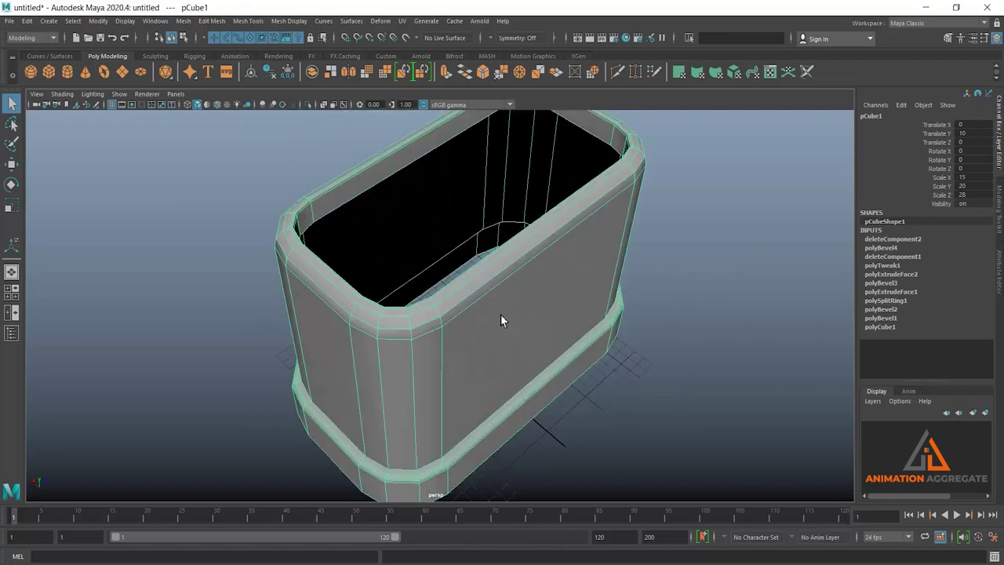
pyautogui.moveTo(501, 320)
pyautogui.keyDown('alt'); pyautogui.mouseDown()
pyautogui.moveTo(561, 242)
pyautogui.moveTo(615, 344)
pyautogui.moveTo(600, 353)
pyautogui.mouseUp(); pyautogui.keyUp('alt')
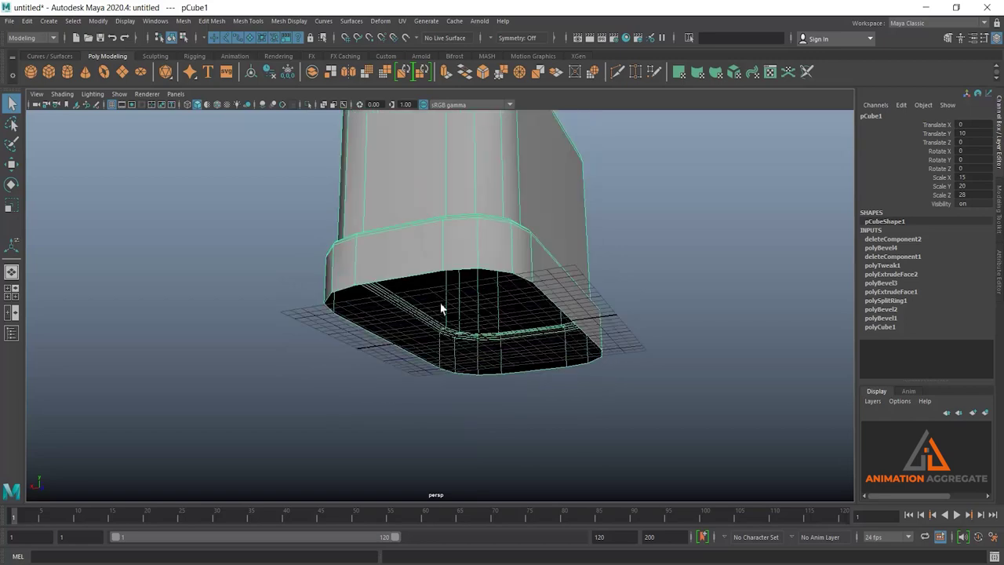
pyautogui.moveTo(516, 253)
pyautogui.keyDown('alt'); pyautogui.mouseDown()
pyautogui.moveTo(515, 284)
pyautogui.moveTo(482, 305)
pyautogui.moveTo(504, 303)
pyautogui.mouseUp(); pyautogui.keyUp('alt')
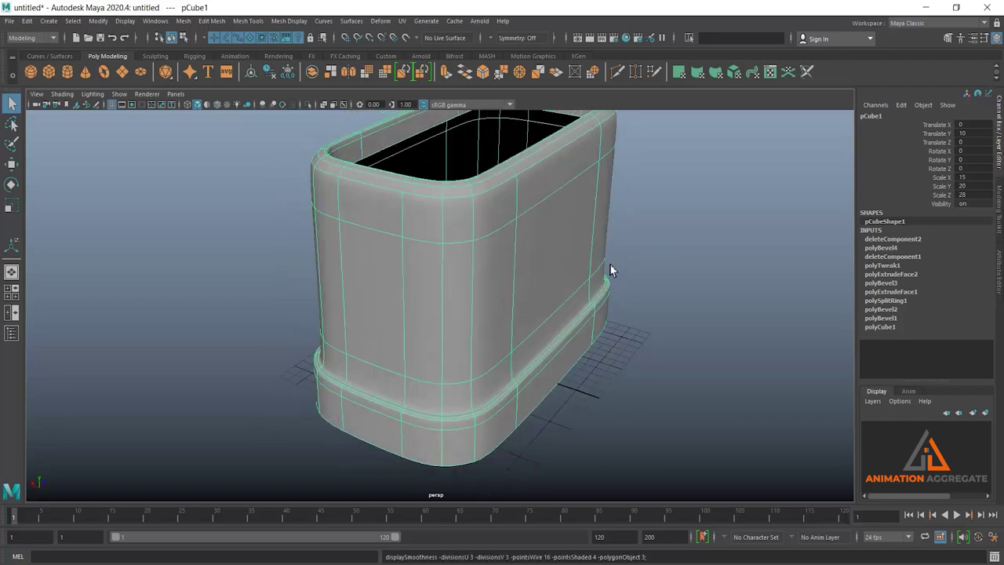
pyautogui.click(671, 229)
pyautogui.keyDown('alt'); pyautogui.moveTo(398, 319); pyautogui.dragTo(513, 333); pyautogui.keyUp('alt')
pyautogui.click(598, 294)
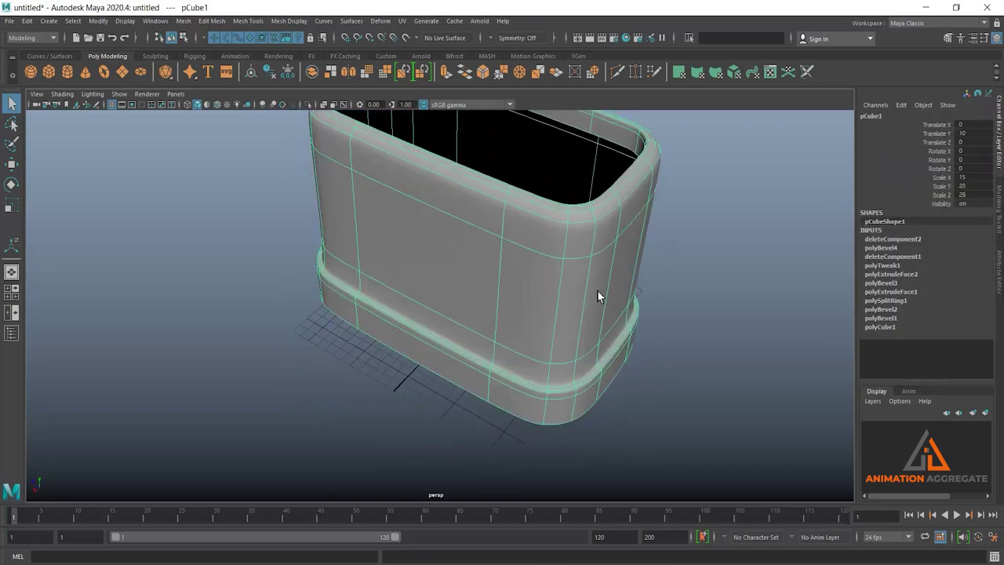
pyautogui.moveTo(598, 293)
pyautogui.keyDown('alt'); pyautogui.mouseDown()
pyautogui.moveTo(587, 338)
pyautogui.moveTo(387, 343)
pyautogui.moveTo(544, 319)
pyautogui.moveTo(493, 328)
pyautogui.moveTo(482, 342)
pyautogui.moveTo(294, 318)
pyautogui.moveTo(583, 319)
pyautogui.moveTo(548, 326)
pyautogui.mouseUp(); pyautogui.keyUp('alt')
pyautogui.keyDown('alt'); pyautogui.moveTo(413, 370); pyautogui.dragTo(506, 338); pyautogui.keyUp('alt')
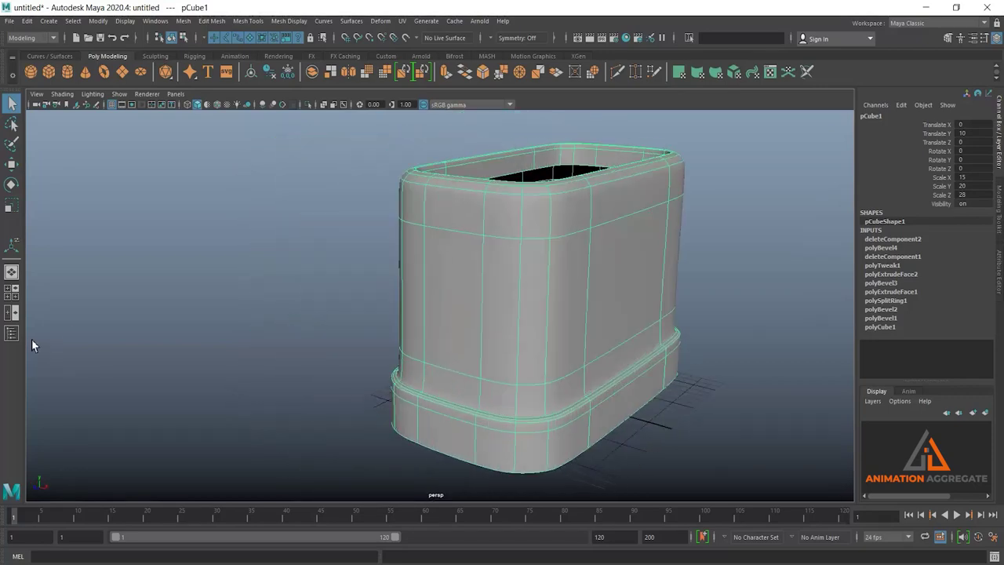
pyautogui.click(11, 333)
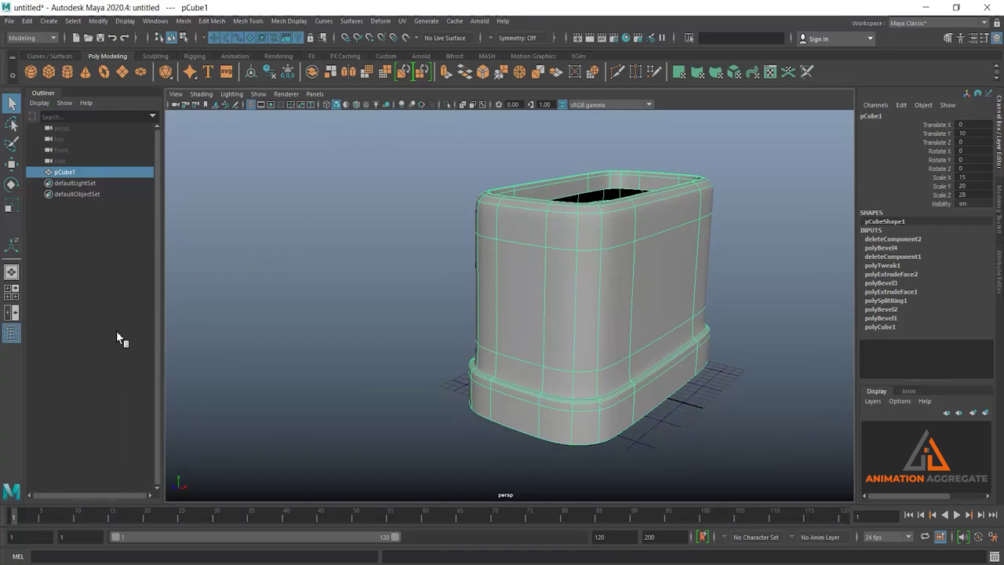
# Step: Duplicate the body and rename the two copies tosterBody and tosterFrontPannel
pyautogui.hotkey('ctrl', 'd')
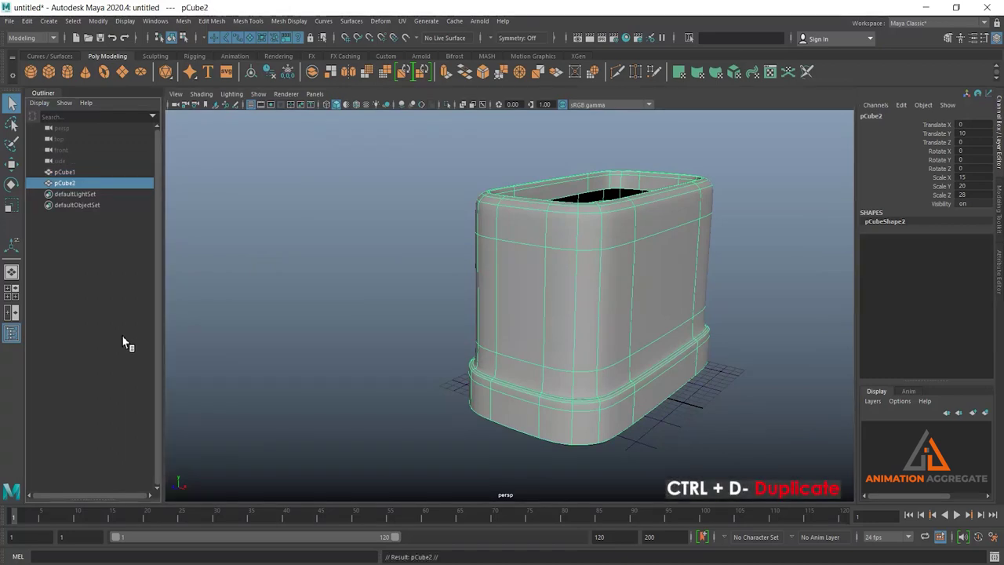
pyautogui.doubleClick(66, 171)
pyautogui.write('tosterBod')
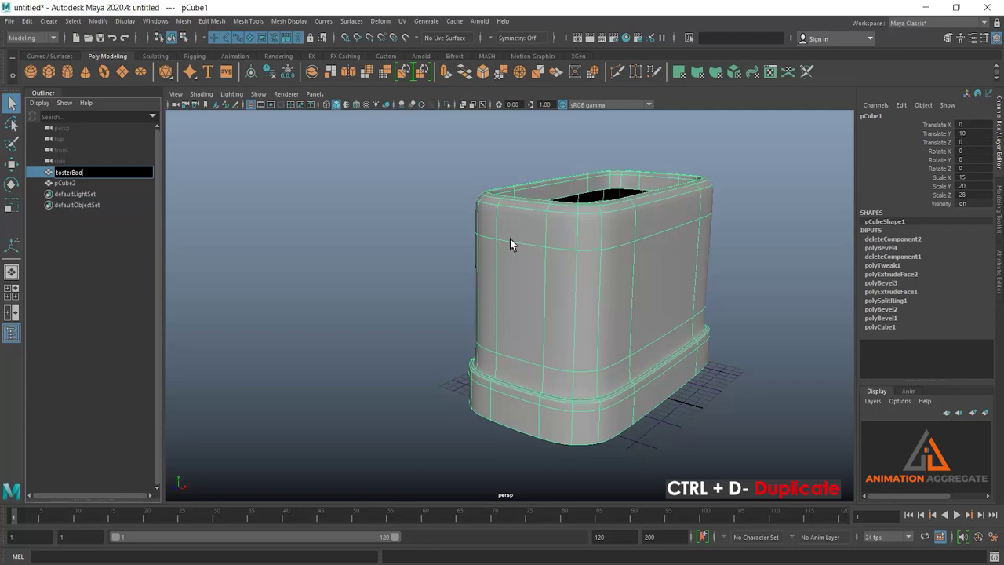
pyautogui.write('y')
pyautogui.press('Return')
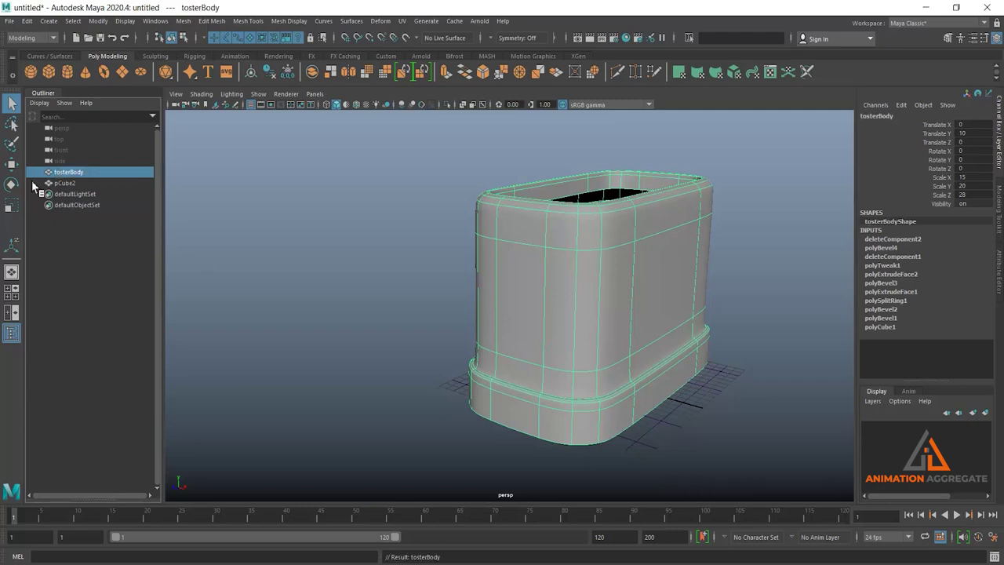
pyautogui.doubleClick(64, 183)
pyautogui.write('tosterFrontPannel')
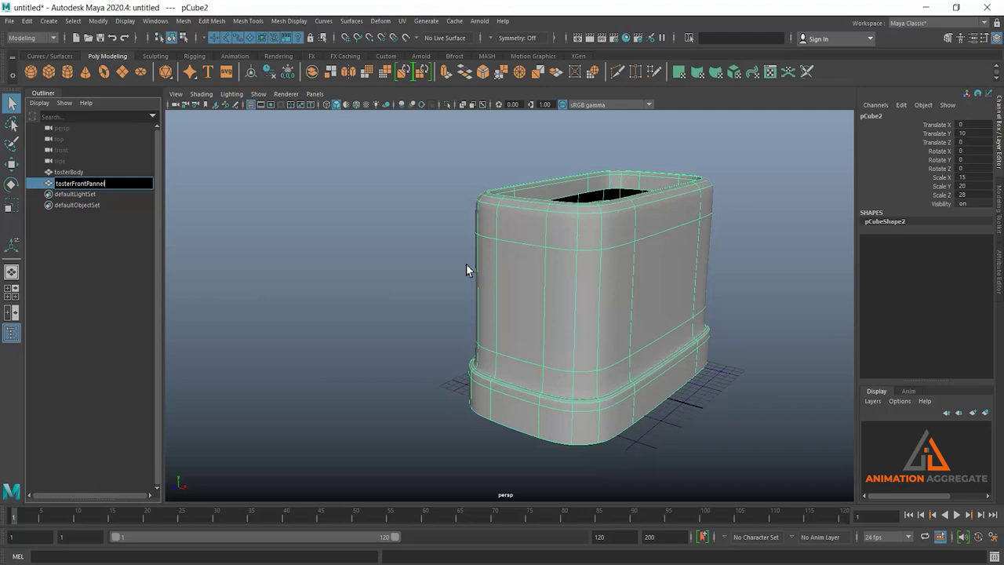
pyautogui.press('Return')
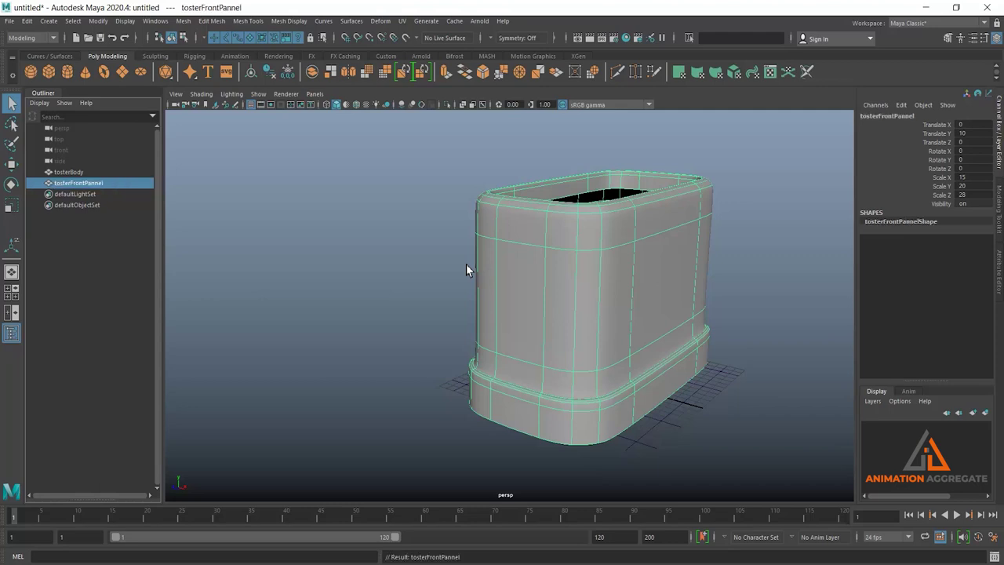
# Step: Hide tosterBody and tosterFrontPannel so neither shows in the viewport
pyautogui.click(69, 172)
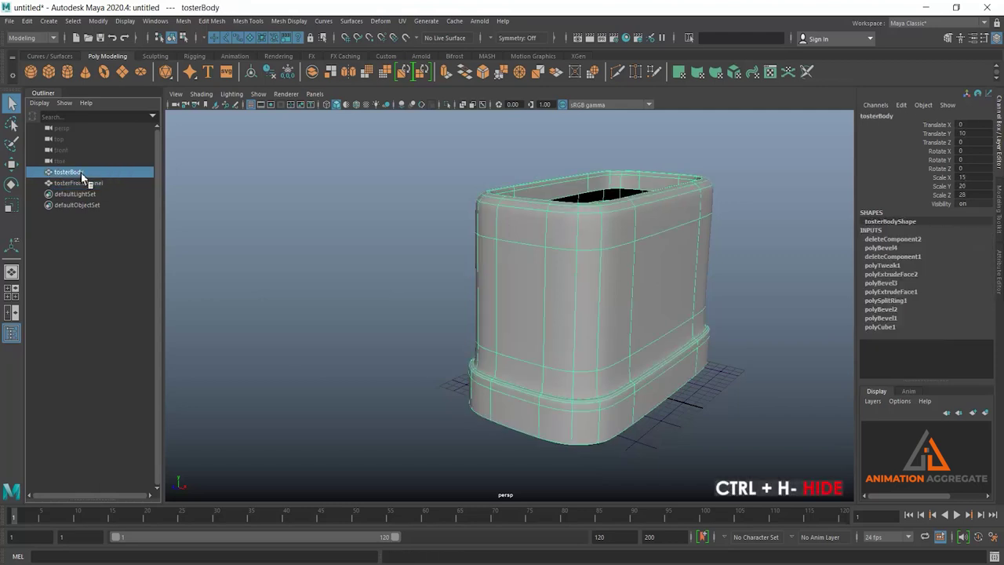
pyautogui.hotkey('ctrl', 'h')
pyautogui.click(661, 291)
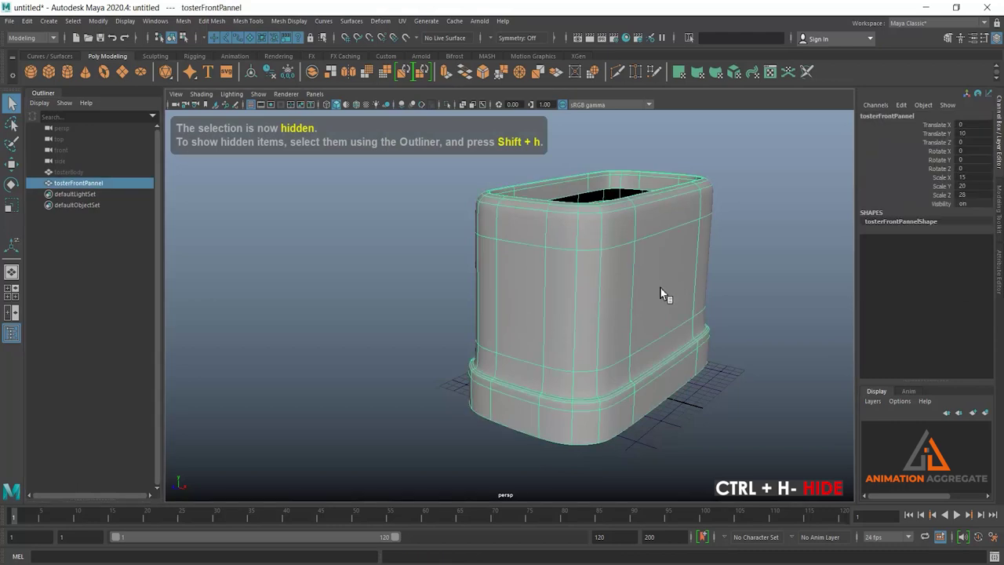
pyautogui.press('f')
pyautogui.press('1')
pyautogui.moveTo(451, 347)
pyautogui.keyDown('alt'); pyautogui.mouseDown()
pyautogui.moveTo(529, 348)
pyautogui.moveTo(560, 287)
pyautogui.moveTo(556, 307)
pyautogui.mouseUp(); pyautogui.keyUp('alt')
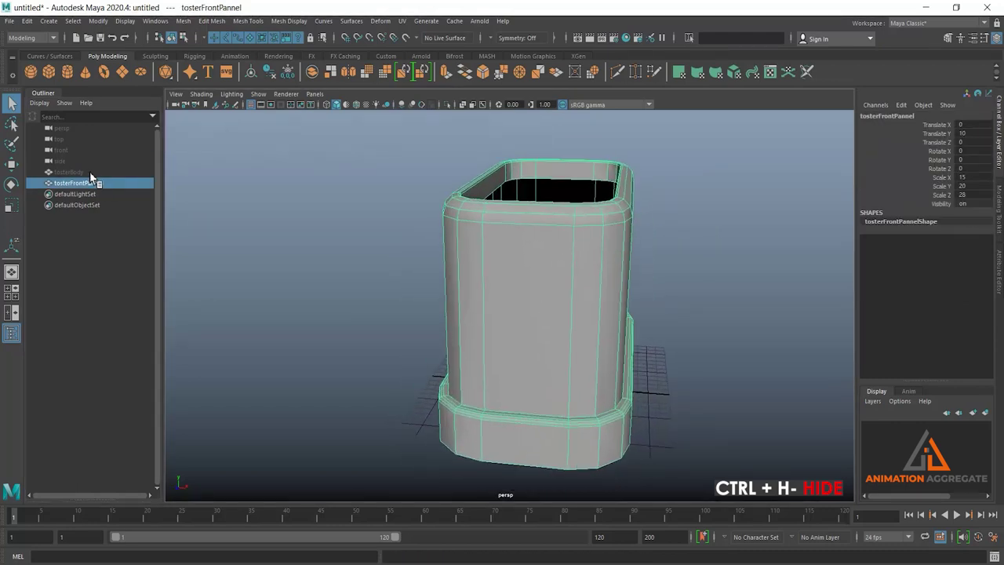
pyautogui.hotkey('ctrl', 'h')
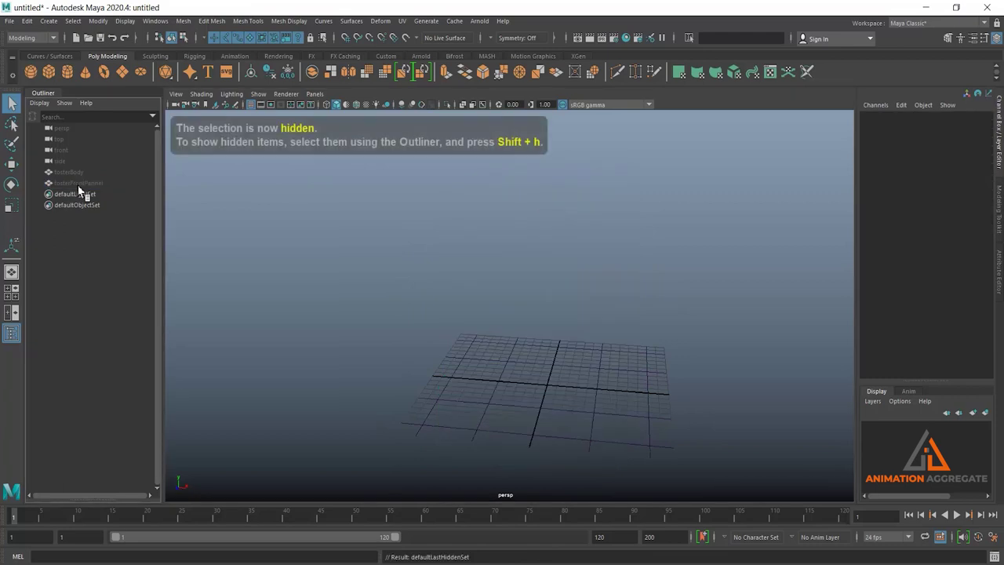
pyautogui.click(76, 183)
pyautogui.rightClick(76, 184)
# Step: Delete the tosterFrontPannel copy, leaving only tosterBody in the Outliner
pyautogui.doubleClick(74, 185)
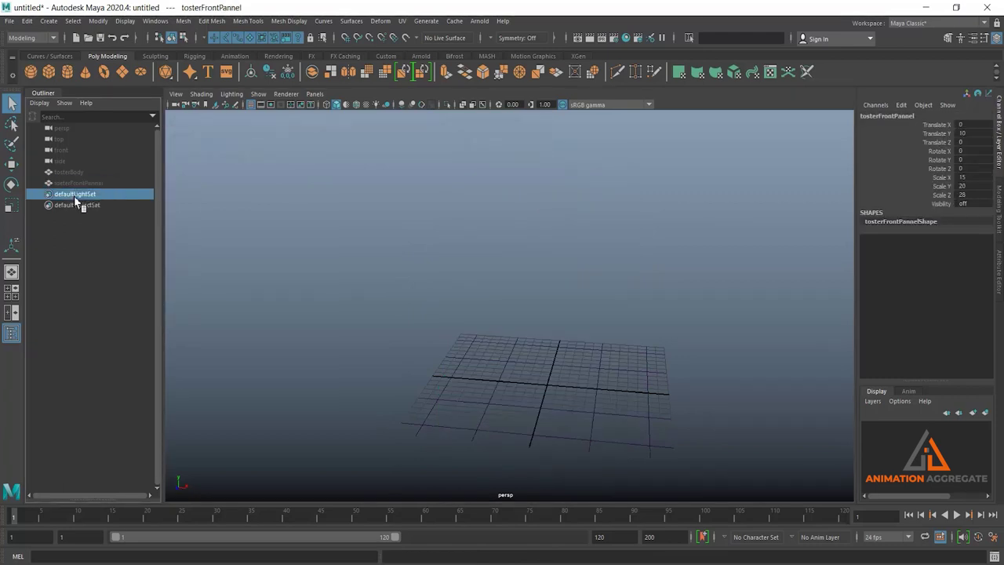
pyautogui.press('Delete')
pyautogui.click(78, 184)
pyautogui.hotkey('ctrl', 'z')
pyautogui.press('Delete')
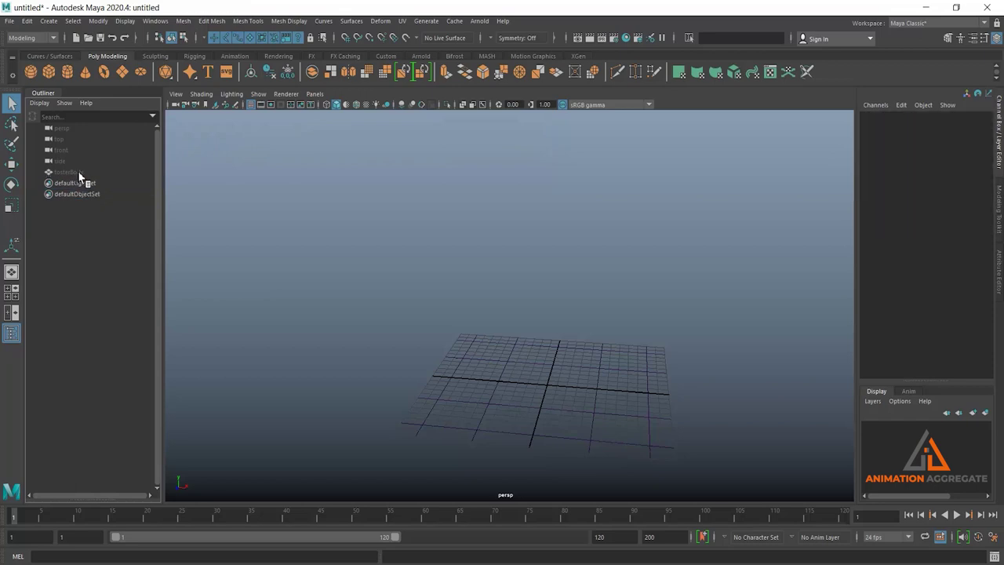
# Step: Unhide tosterBody and view it unsmoothed from above and below
pyautogui.click(79, 173)
pyautogui.hotkey('shift', 'h')
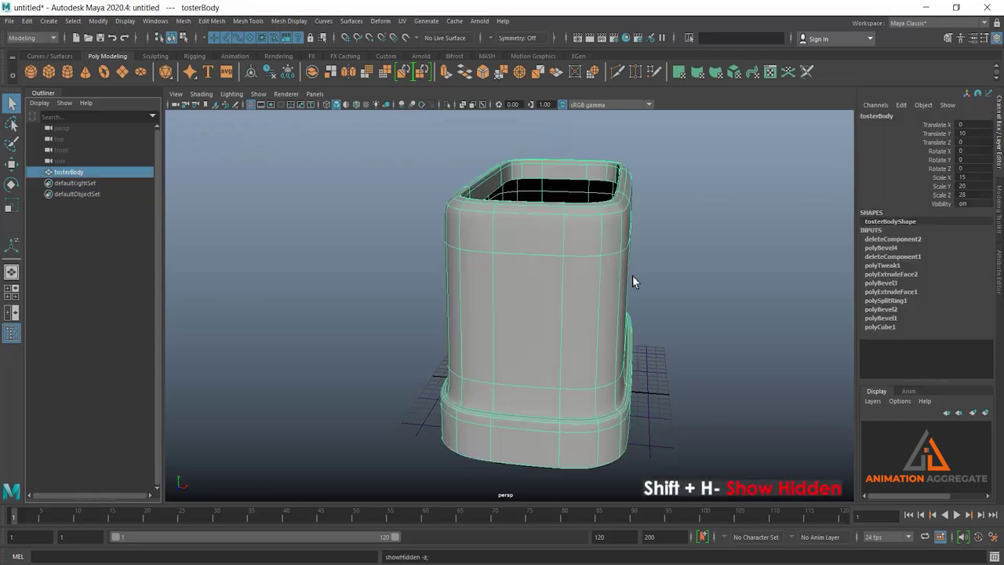
pyautogui.scroll(3, 556, 278)
pyautogui.moveTo(520, 312)
pyautogui.keyDown('alt'); pyautogui.mouseDown()
pyautogui.moveTo(415, 303)
pyautogui.moveTo(512, 324)
pyautogui.moveTo(654, 298)
pyautogui.moveTo(507, 282)
pyautogui.mouseUp(); pyautogui.keyUp('alt')
pyautogui.scroll(-2, 510, 251)
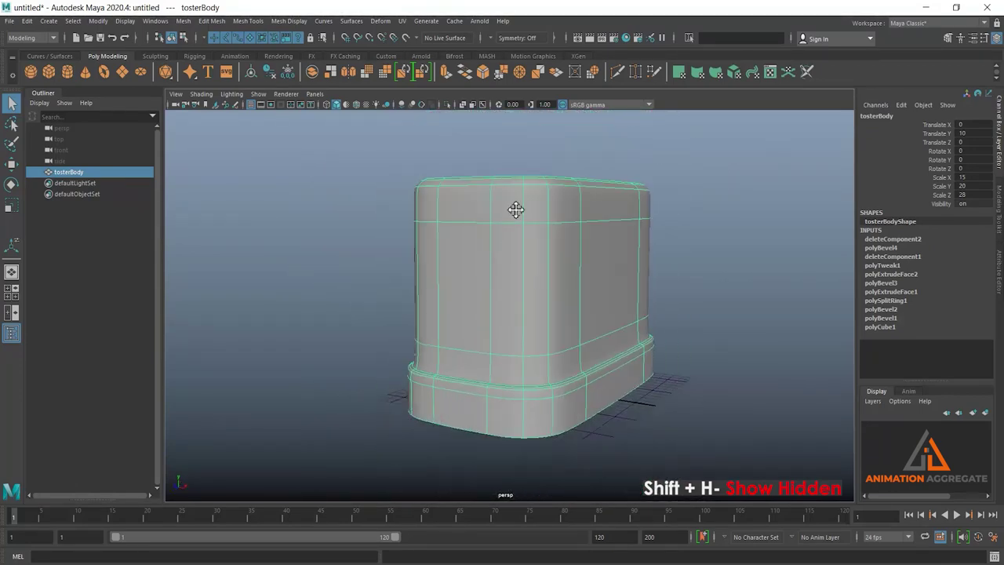
pyautogui.scroll(-2, 534, 228)
pyautogui.keyDown('alt'); pyautogui.moveTo(553, 243); pyautogui.dragTo(554, 263); pyautogui.keyUp('alt')
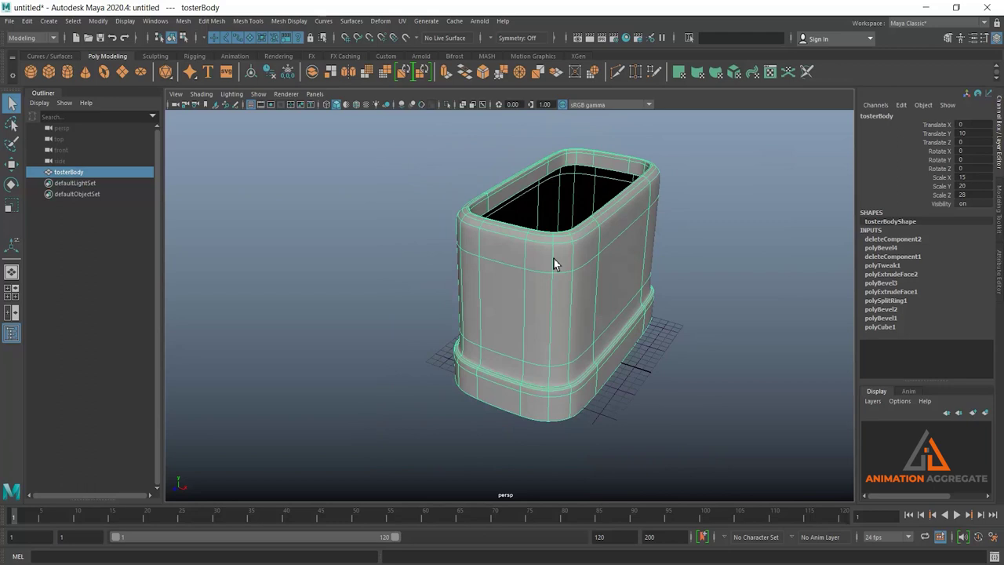
pyautogui.press('1')
pyautogui.keyDown('alt'); pyautogui.moveTo(518, 314); pyautogui.dragTo(536, 267); pyautogui.keyUp('alt')
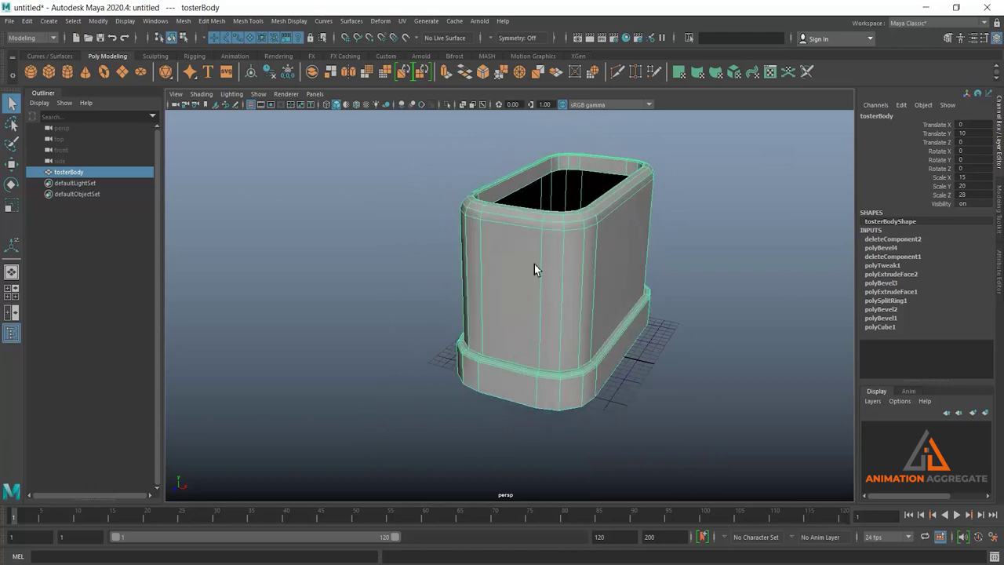
pyautogui.scroll(-1, 534, 268)
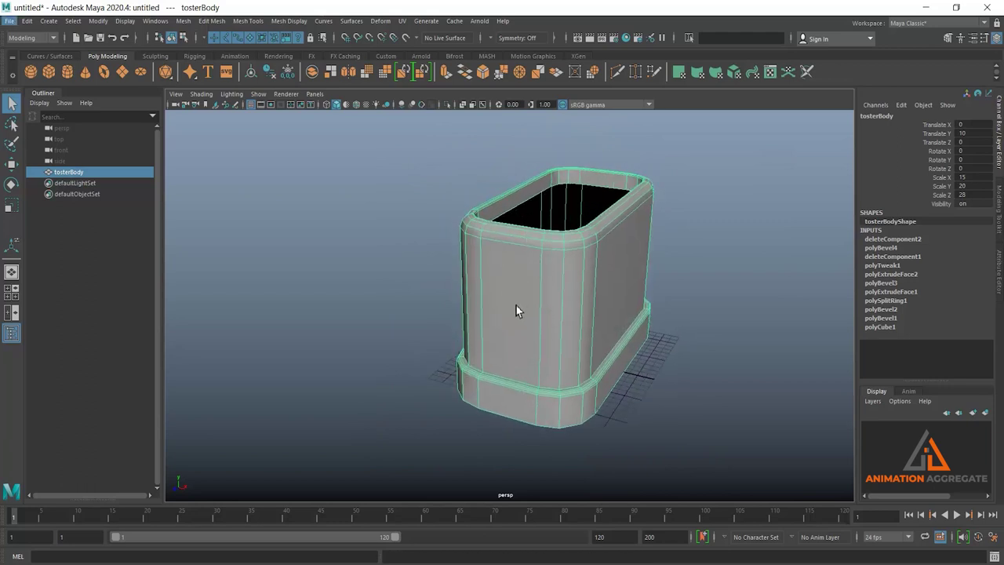
# Step: Split edge rings on the body's front to add the first two vertical edge loops
pyautogui.moveTo(521, 276); pyautogui.dragTo(516, 253, button='right')
pyautogui.click(515, 253)
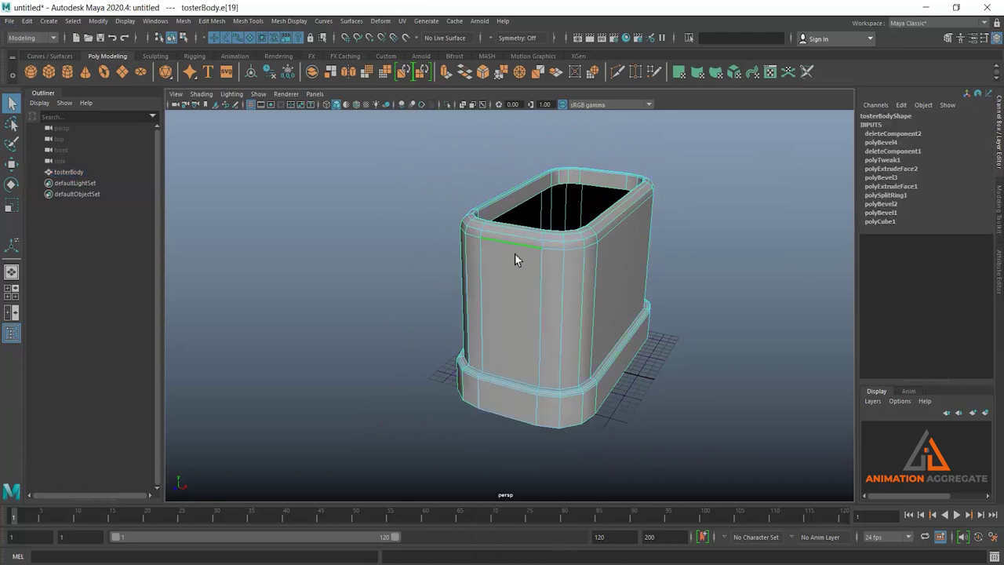
pyautogui.click(527, 315)
pyautogui.moveTo(505, 320)
pyautogui.keyDown('alt'); pyautogui.mouseDown()
pyautogui.moveTo(532, 295)
pyautogui.moveTo(544, 320)
pyautogui.moveTo(560, 316)
pyautogui.moveTo(555, 338)
pyautogui.moveTo(520, 246)
pyautogui.mouseUp(); pyautogui.keyUp('alt')
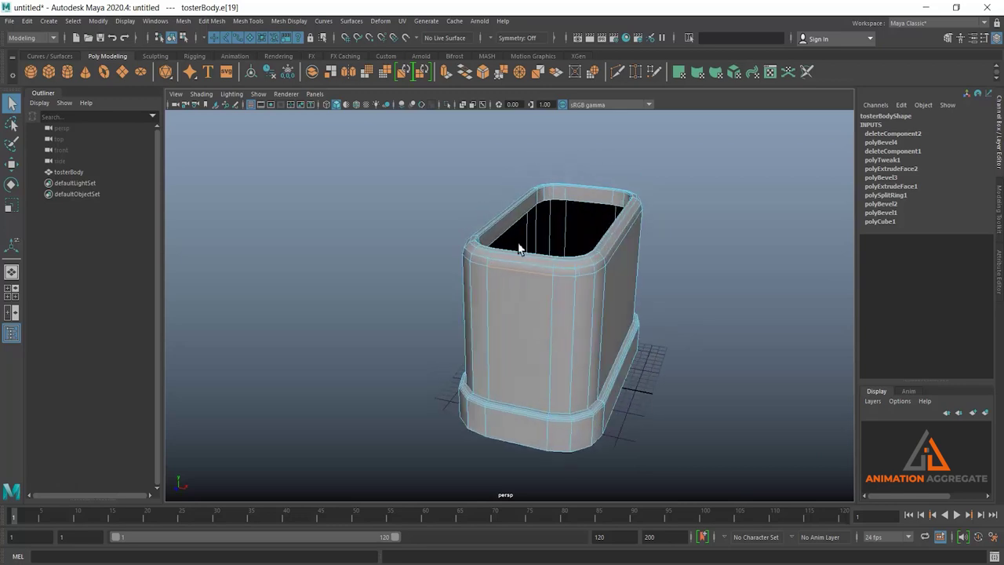
pyautogui.keyDown('ctrl'); pyautogui.rightClick(393, 215); pyautogui.keyUp('ctrl')
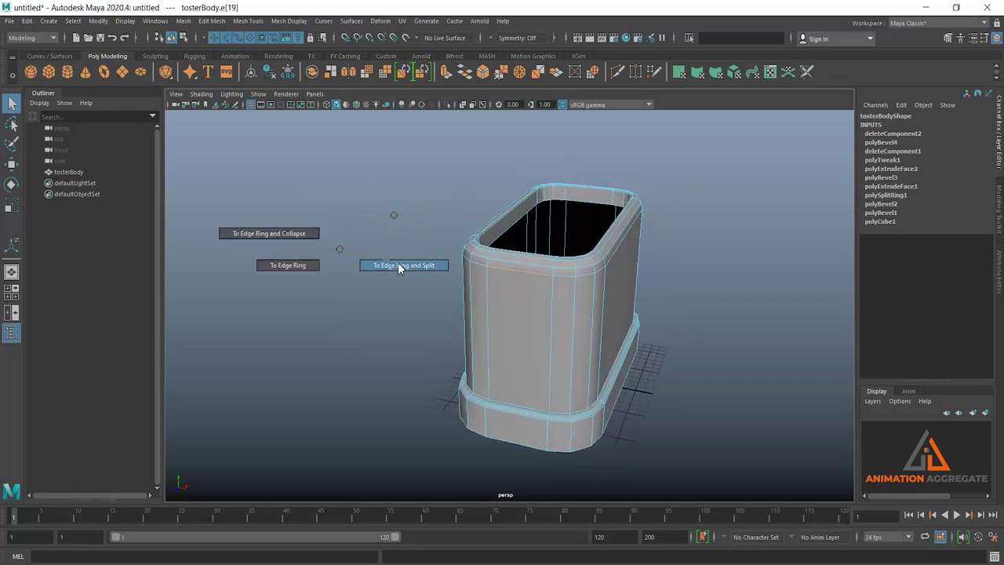
pyautogui.keyDown('ctrl'); pyautogui.moveTo(394, 215); pyautogui.dragTo(400, 265, button='right'); pyautogui.keyUp('ctrl')
pyautogui.moveTo(403, 277)
pyautogui.keyDown('alt'); pyautogui.mouseDown()
pyautogui.moveTo(519, 327)
pyautogui.moveTo(524, 266)
pyautogui.mouseUp(); pyautogui.keyUp('alt')
pyautogui.click(459, 251)
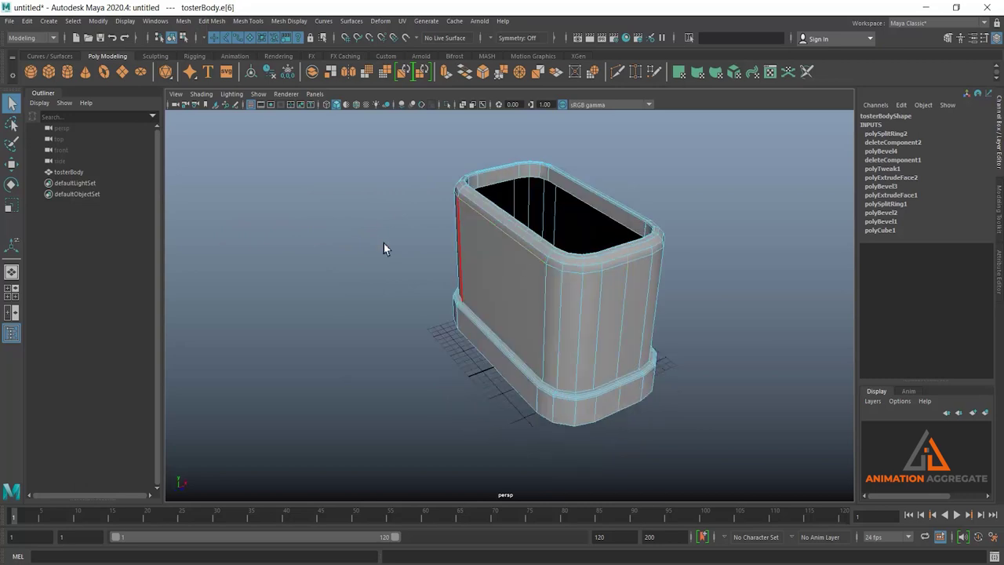
pyautogui.moveTo(360, 233)
pyautogui.keyDown('ctrl'); pyautogui.mouseDown(button='right')
pyautogui.moveTo(325, 264)
pyautogui.moveTo(397, 294)
pyautogui.mouseUp(button='right'); pyautogui.keyUp('ctrl')
pyautogui.keyDown('alt'); pyautogui.moveTo(397, 294); pyautogui.dragTo(497, 298); pyautogui.keyUp('alt')
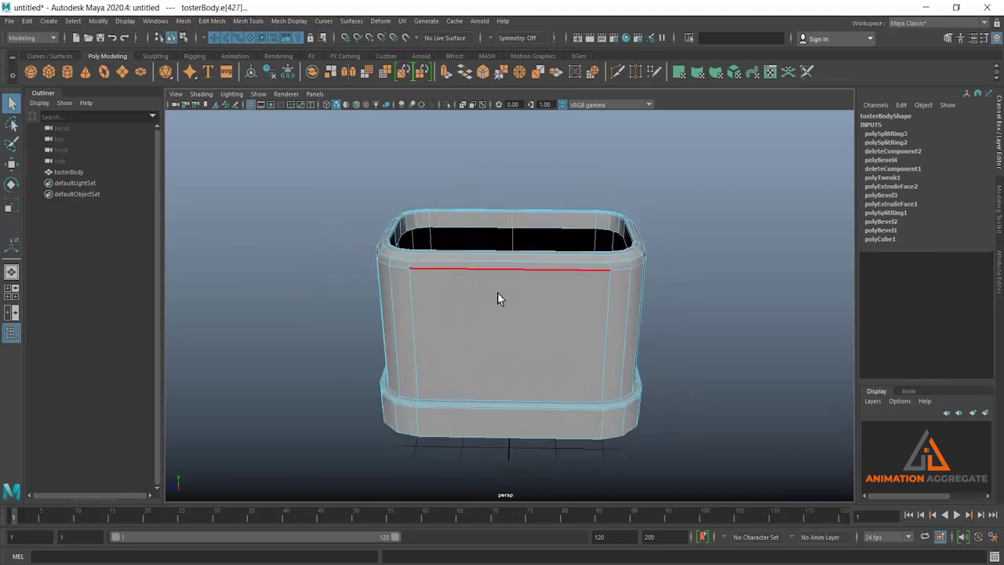
# Step: Split two more edge rings to add the remaining loops, then return to Object Mode
pyautogui.click(502, 270)
pyautogui.keyDown('ctrl'); pyautogui.rightClick(670, 186); pyautogui.keyUp('ctrl')
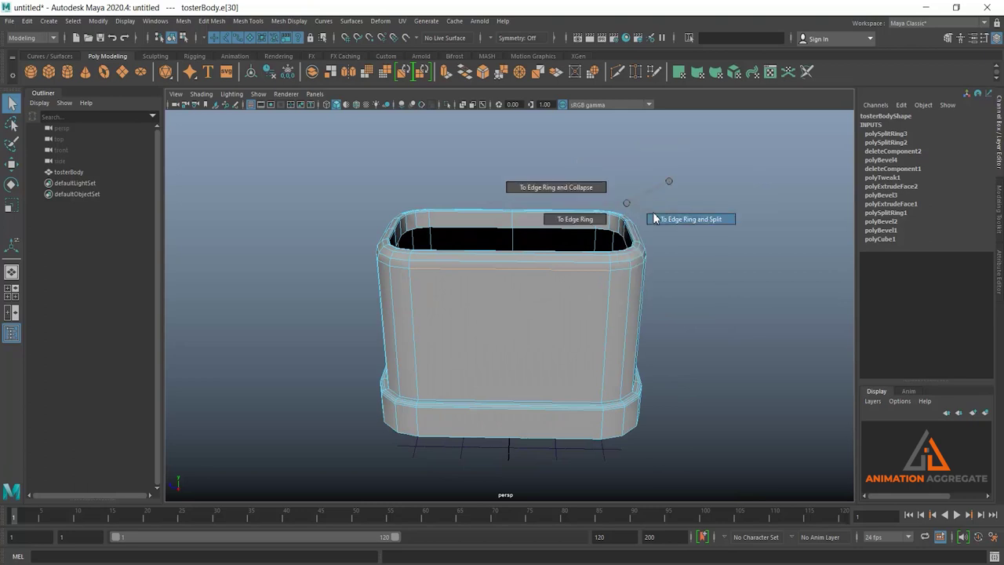
pyautogui.moveTo(671, 186); pyautogui.dragTo(654, 217, button='right')
pyautogui.keyDown('alt'); pyautogui.moveTo(635, 333); pyautogui.dragTo(513, 281); pyautogui.keyUp('alt')
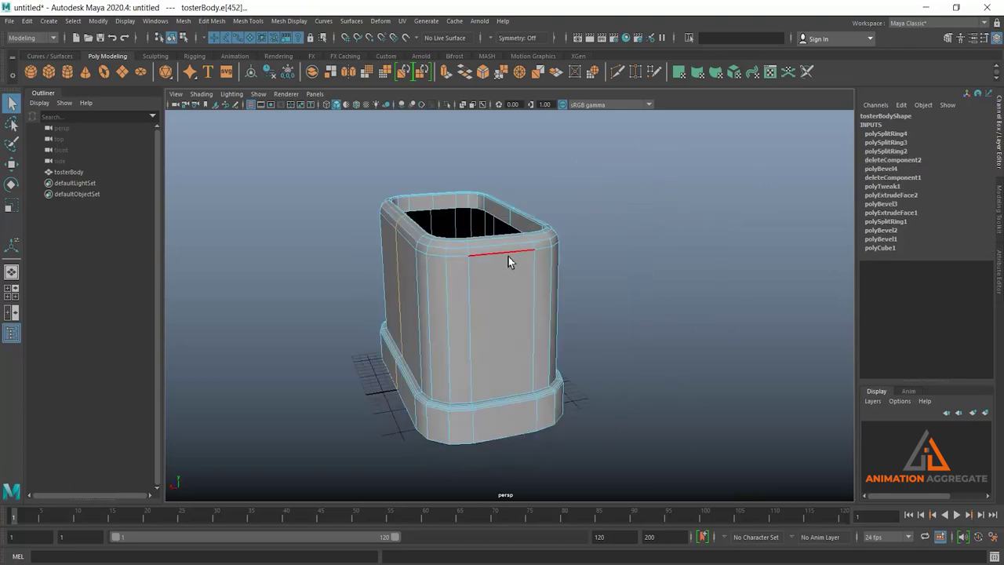
pyautogui.click(508, 257)
pyautogui.keyDown('ctrl'); pyautogui.moveTo(706, 182); pyautogui.dragTo(720, 231, button='right'); pyautogui.keyUp('ctrl')
pyautogui.moveTo(674, 316)
pyautogui.keyDown('alt'); pyautogui.mouseDown()
pyautogui.moveTo(613, 318)
pyautogui.moveTo(588, 377)
pyautogui.mouseUp(); pyautogui.keyUp('alt')
pyautogui.click(549, 228)
pyautogui.click(596, 329)
pyautogui.rightClick(578, 278)
pyautogui.click(630, 263)
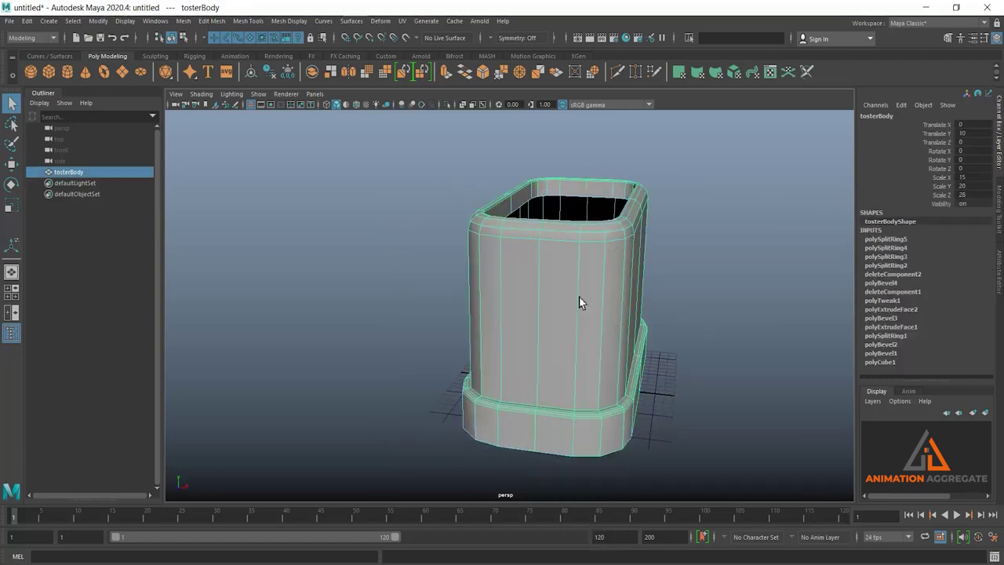
# Step: Duplicate the toaster body and name the copy tosterFrontPannel
pyautogui.hotkey('ctrl', 'd')
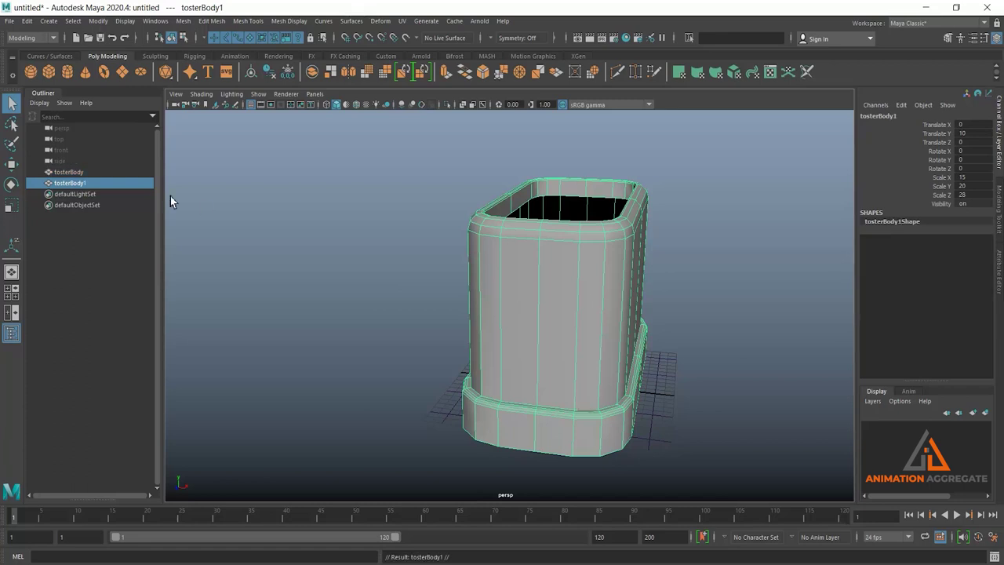
pyautogui.doubleClick(78, 184)
pyautogui.write('tosterFrontPannel')
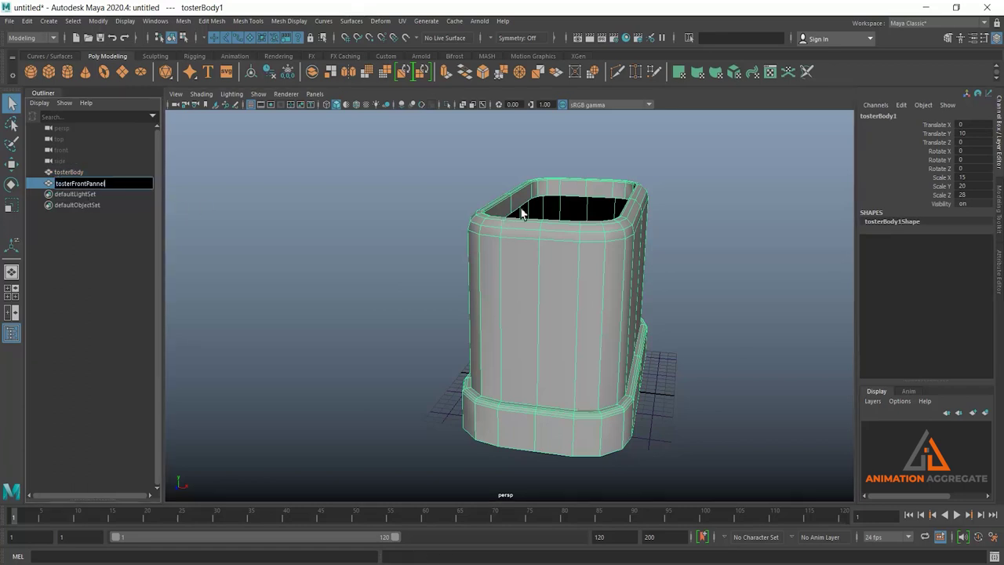
pyautogui.press('Return')
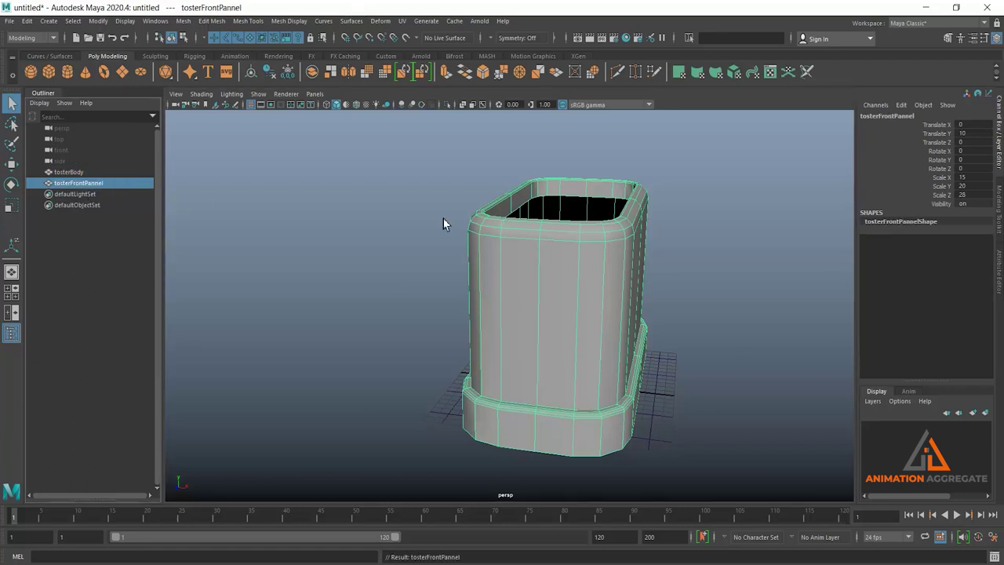
# Step: Hide the original tosterBody and select tosterFrontPannel
pyautogui.keyDown('alt'); pyautogui.moveTo(443, 224); pyautogui.dragTo(572, 293); pyautogui.keyUp('alt')
pyautogui.click(69, 172)
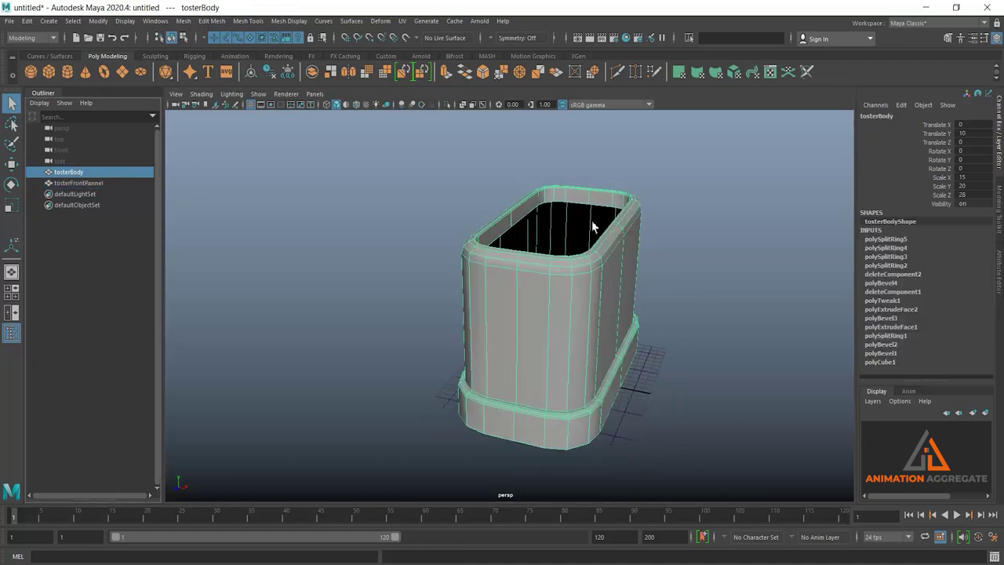
pyautogui.hotkey('ctrl', 'h')
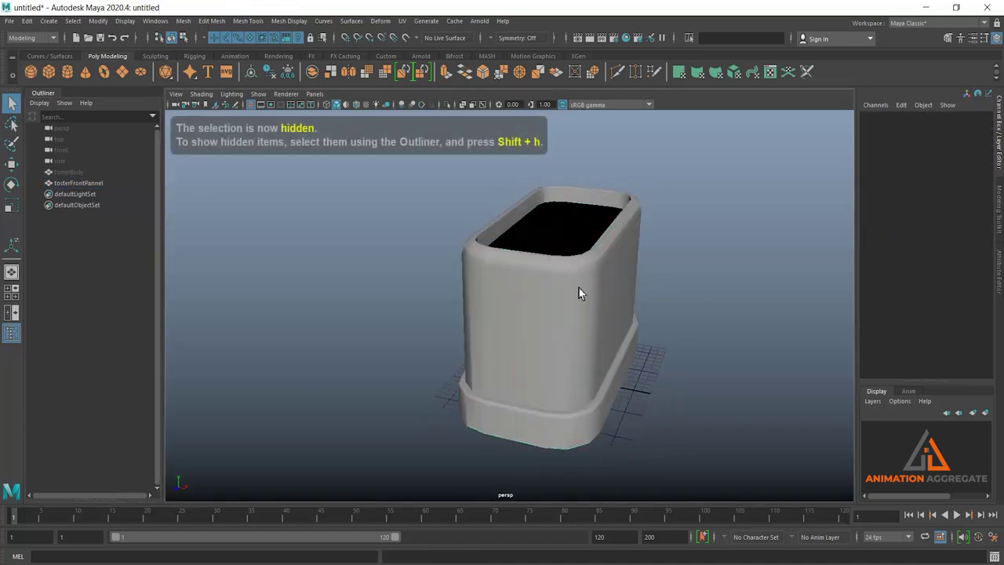
pyautogui.click(578, 291)
pyautogui.moveTo(555, 312)
pyautogui.keyDown('alt'); pyautogui.mouseDown()
pyautogui.moveTo(601, 315)
pyautogui.moveTo(554, 314)
pyautogui.moveTo(569, 314)
pyautogui.mouseUp(); pyautogui.keyUp('alt')
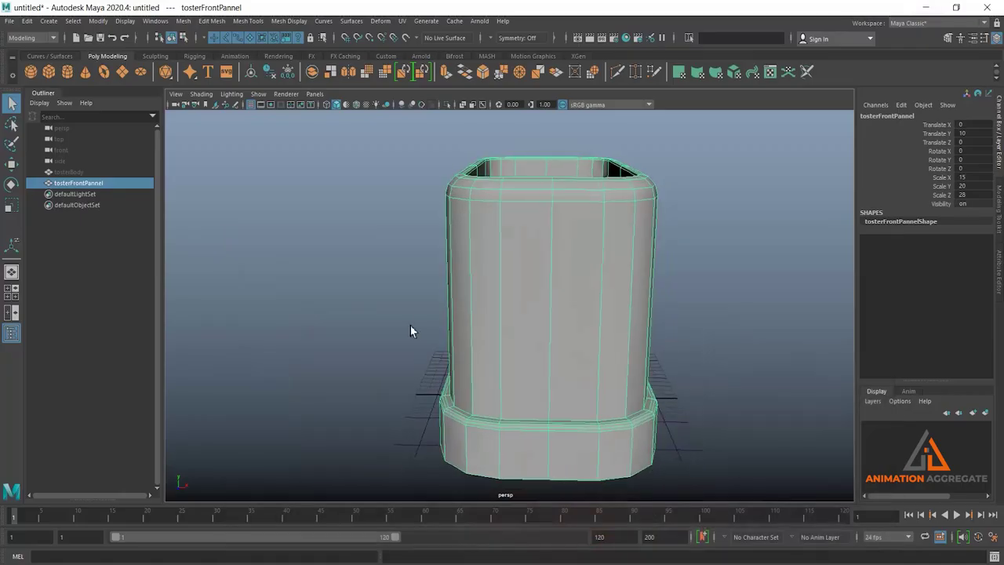
# Step: Split edge rings at the left and right front corners of tosterFrontPannel (polySplitRing6 and 7)
pyautogui.scroll(2, 431, 322)
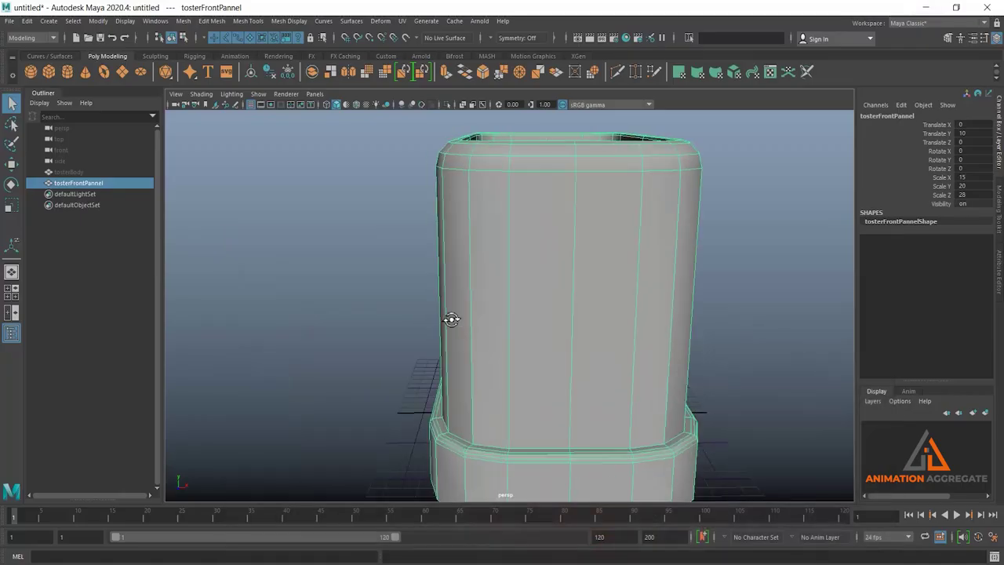
pyautogui.keyDown('alt'); pyautogui.moveTo(538, 280); pyautogui.dragTo(519, 286, button='middle'); pyautogui.keyUp('alt')
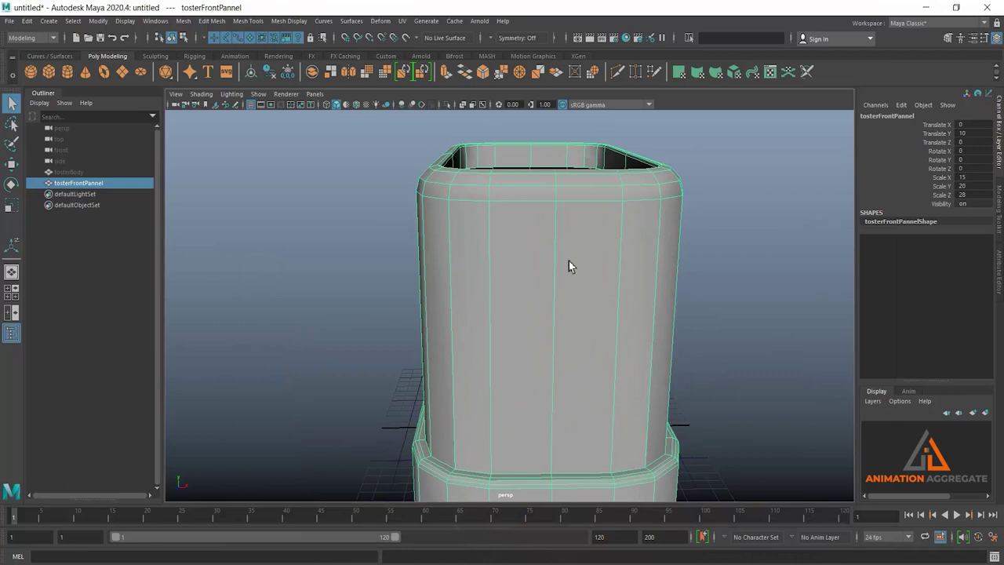
pyautogui.moveTo(490, 237); pyautogui.dragTo(481, 202, button='right')
pyautogui.click(481, 202)
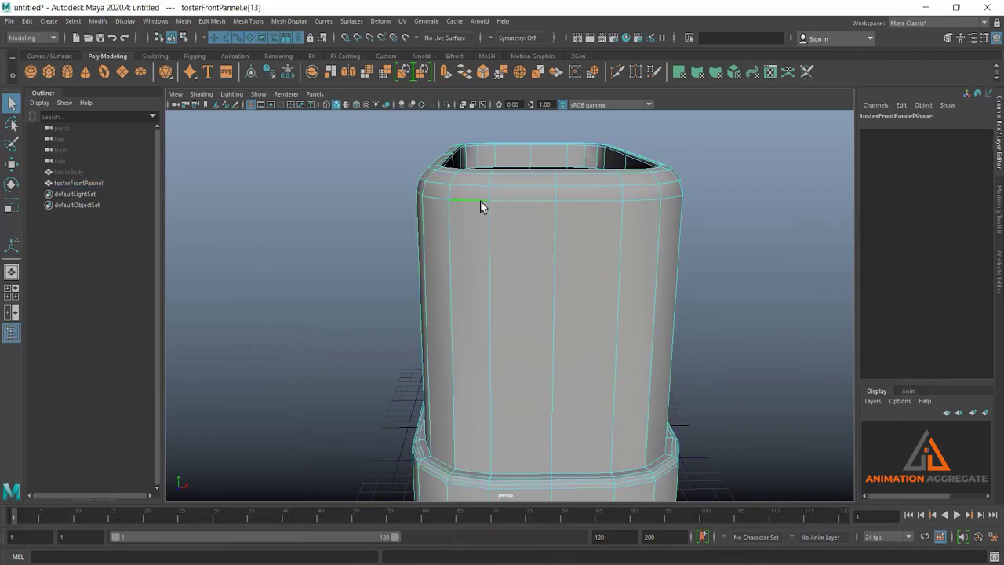
pyautogui.keyDown('shift'); pyautogui.moveTo(833, 225); pyautogui.dragTo(817, 276, button='right'); pyautogui.keyUp('shift')
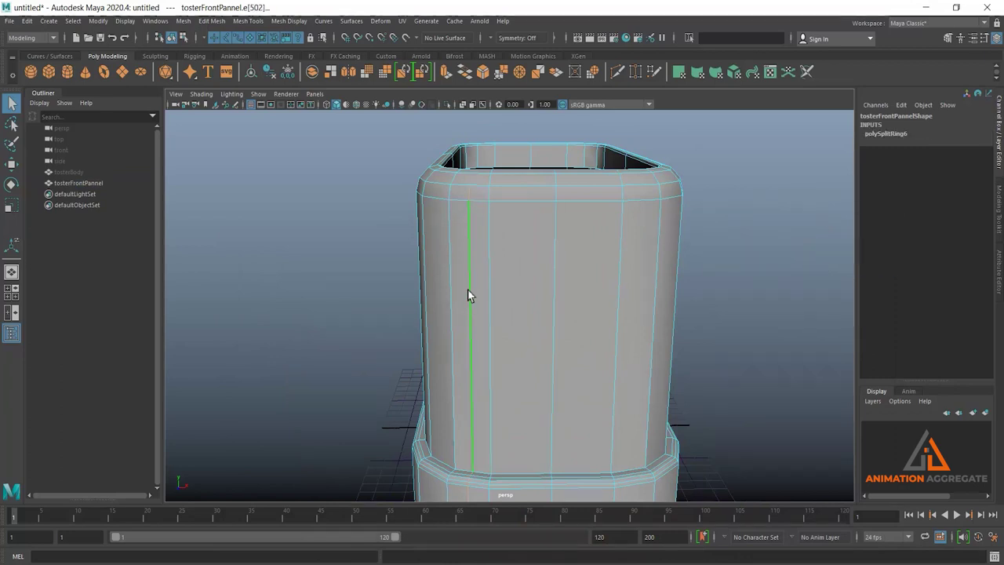
pyautogui.click(651, 204)
pyautogui.press('g')
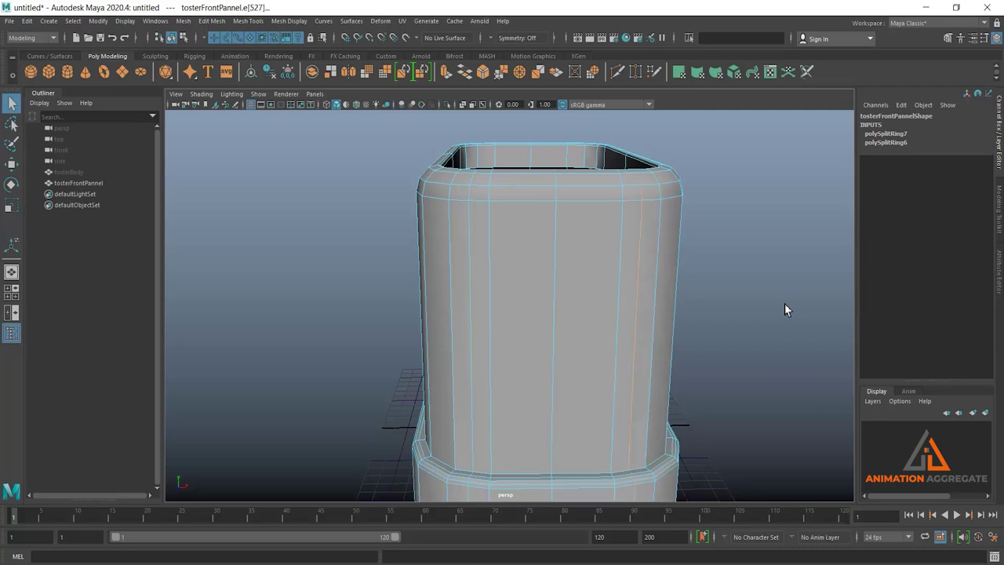
pyautogui.keyDown('alt'); pyautogui.moveTo(601, 360); pyautogui.dragTo(527, 315); pyautogui.keyUp('alt')
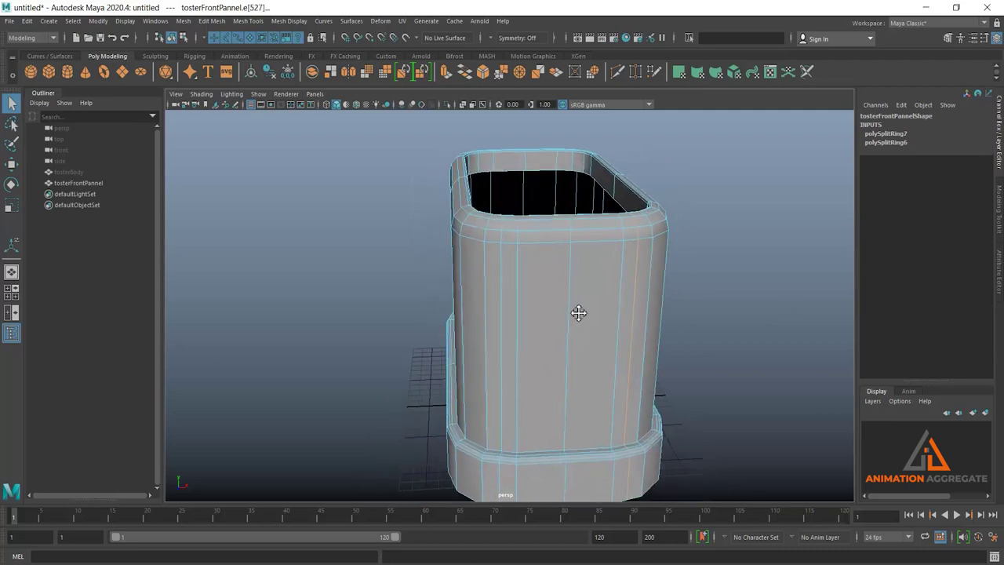
# Step: Delete the top rim face, a column face and a vertical face loop from tosterFrontPannel
pyautogui.moveTo(528, 263); pyautogui.dragTo(507, 238, button='right')
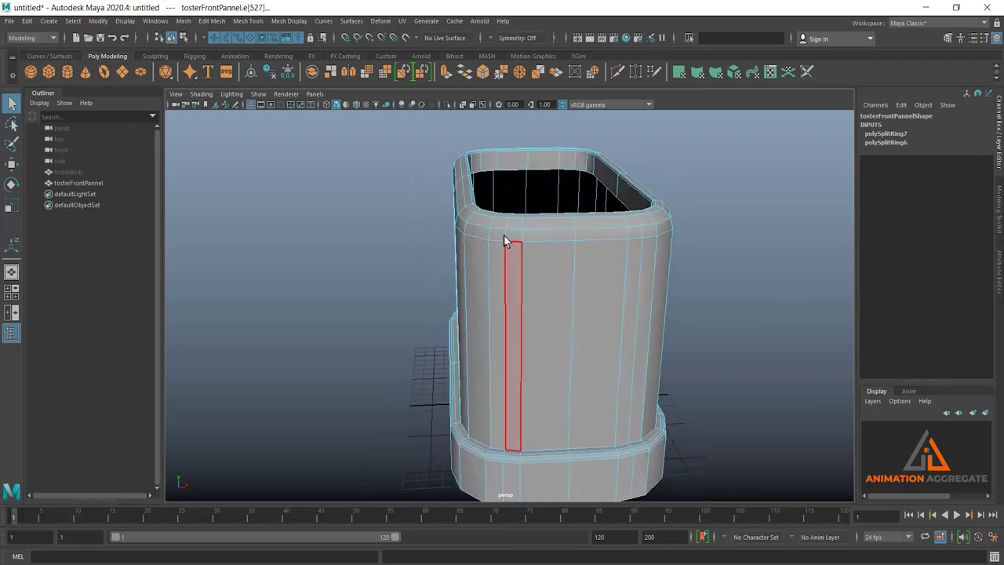
pyautogui.click(502, 238)
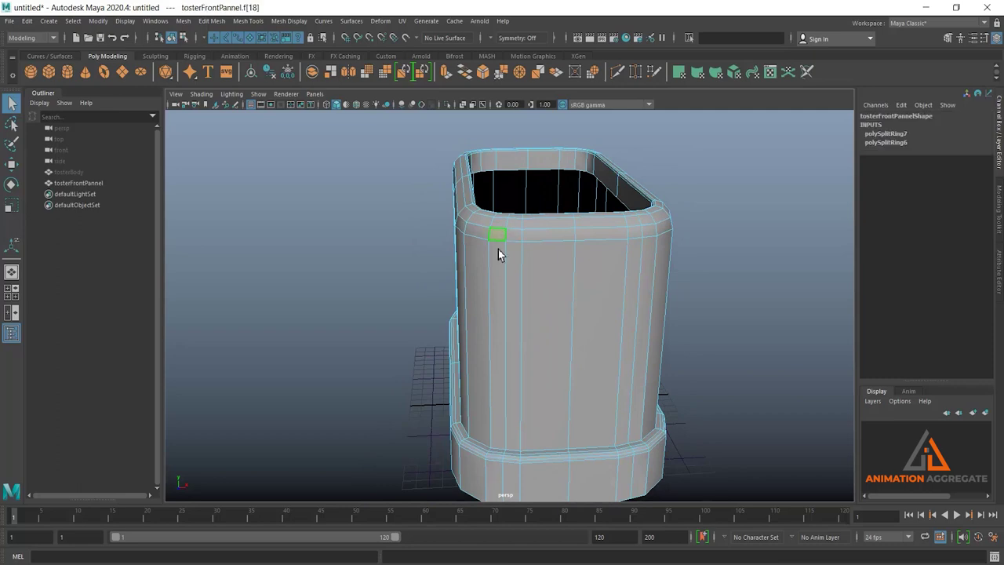
pyautogui.keyDown('shift'); pyautogui.click(510, 292); pyautogui.keyUp('shift')
pyautogui.press('Delete')
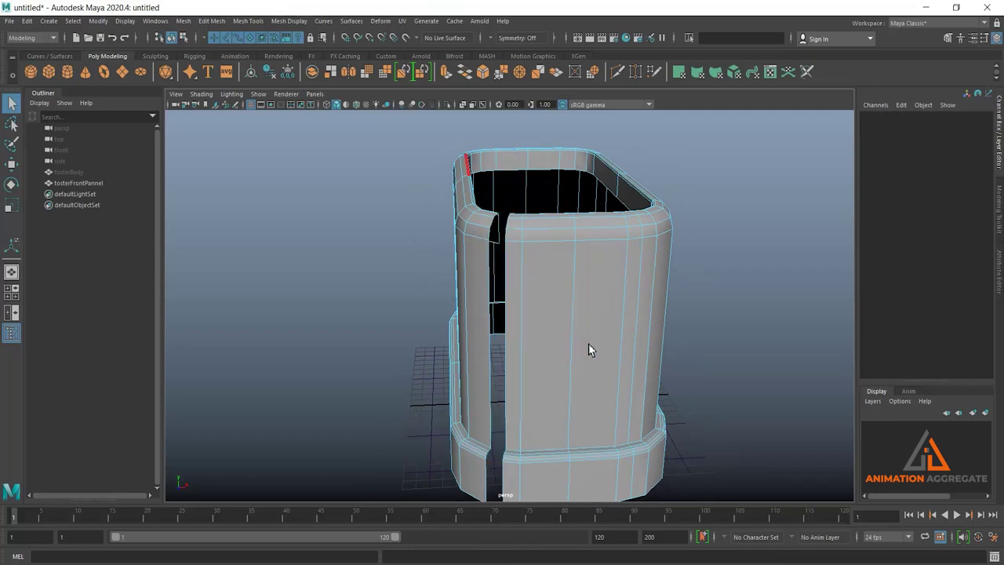
pyautogui.keyDown('alt'); pyautogui.moveTo(743, 373); pyautogui.dragTo(715, 361); pyautogui.keyUp('alt')
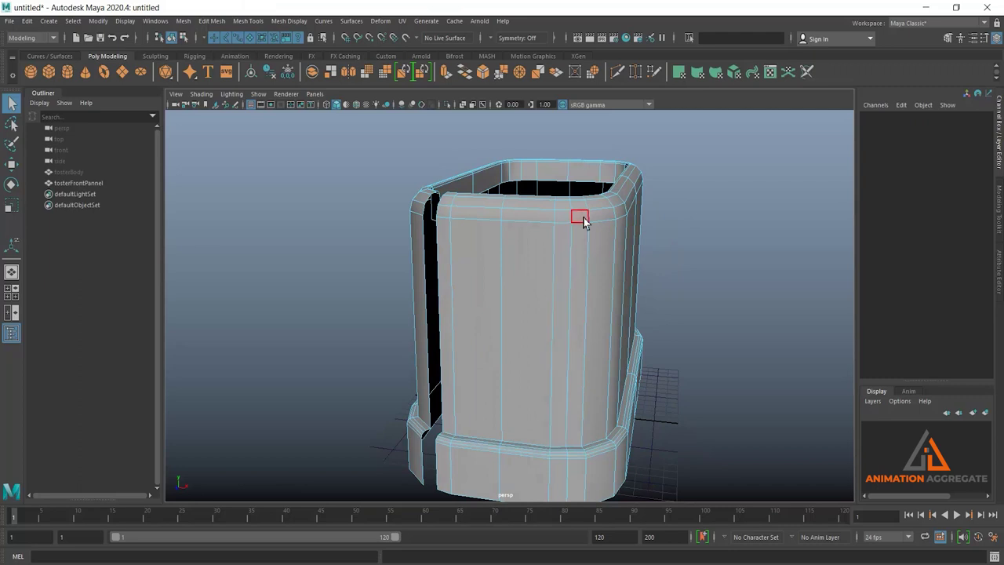
pyautogui.click(585, 246)
pyautogui.doubleClick(585, 246)
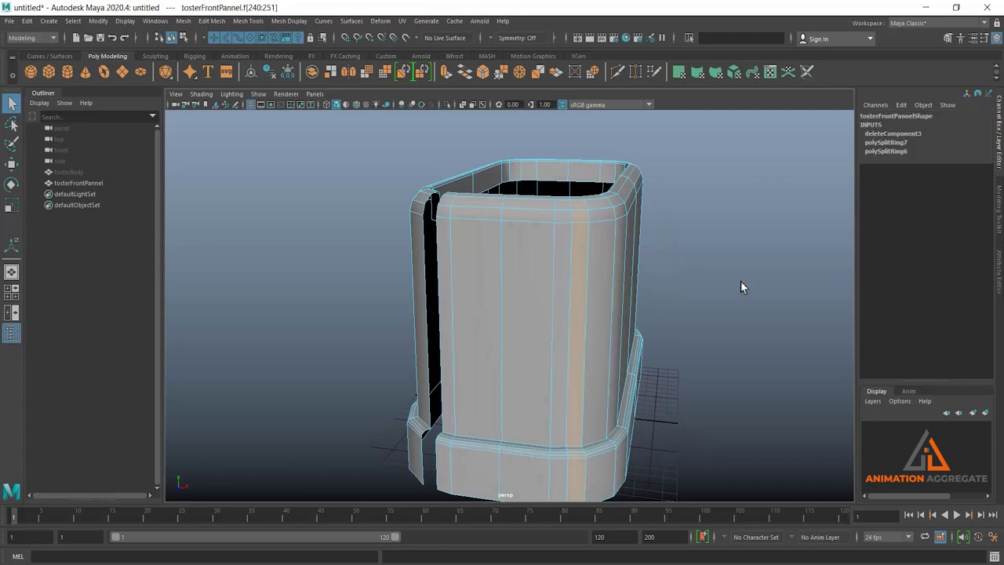
pyautogui.press('Delete')
# Step: Delete the remaining faces so only the narrow front strip and its base remain
pyautogui.moveTo(623, 258)
pyautogui.keyDown('alt'); pyautogui.mouseDown()
pyautogui.moveTo(572, 269)
pyautogui.moveTo(596, 315)
pyautogui.mouseUp(); pyautogui.keyUp('alt')
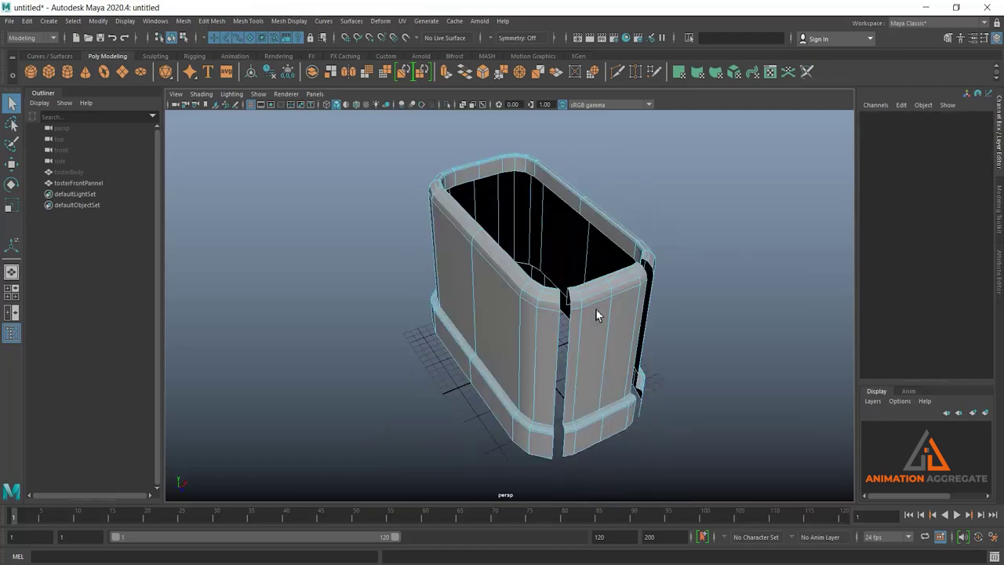
pyautogui.click(529, 314)
pyautogui.press('Delete')
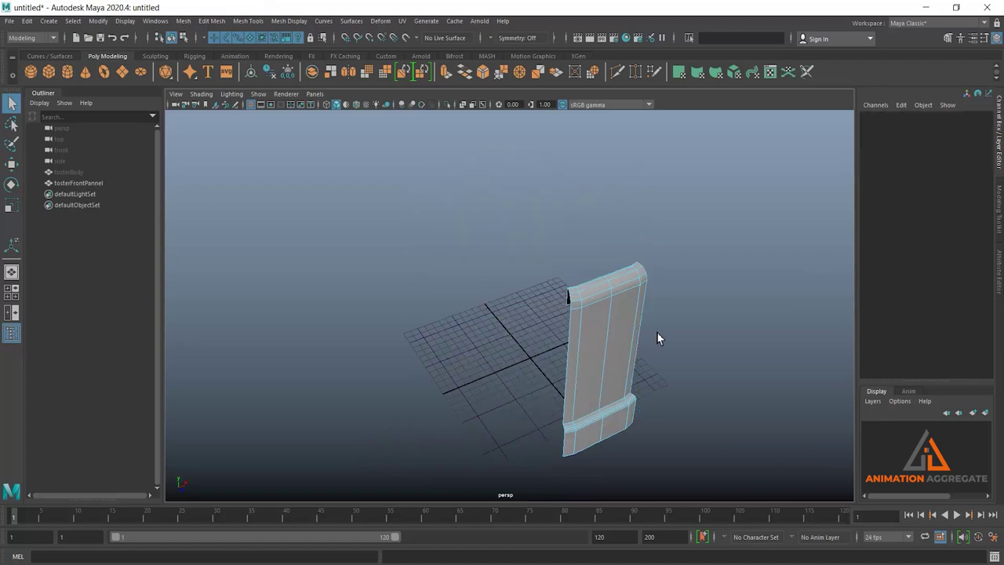
pyautogui.moveTo(648, 332)
pyautogui.keyDown('alt'); pyautogui.mouseDown()
pyautogui.moveTo(619, 347)
pyautogui.moveTo(590, 332)
pyautogui.moveTo(613, 350)
pyautogui.moveTo(585, 287)
pyautogui.mouseUp(); pyautogui.keyUp('alt')
pyautogui.moveTo(575, 244); pyautogui.dragTo(622, 212, button='right')
pyautogui.moveTo(622, 212)
pyautogui.keyDown('alt'); pyautogui.mouseDown()
pyautogui.moveTo(585, 322)
pyautogui.moveTo(557, 309)
pyautogui.mouseUp(); pyautogui.keyUp('alt')
pyautogui.click(66, 172)
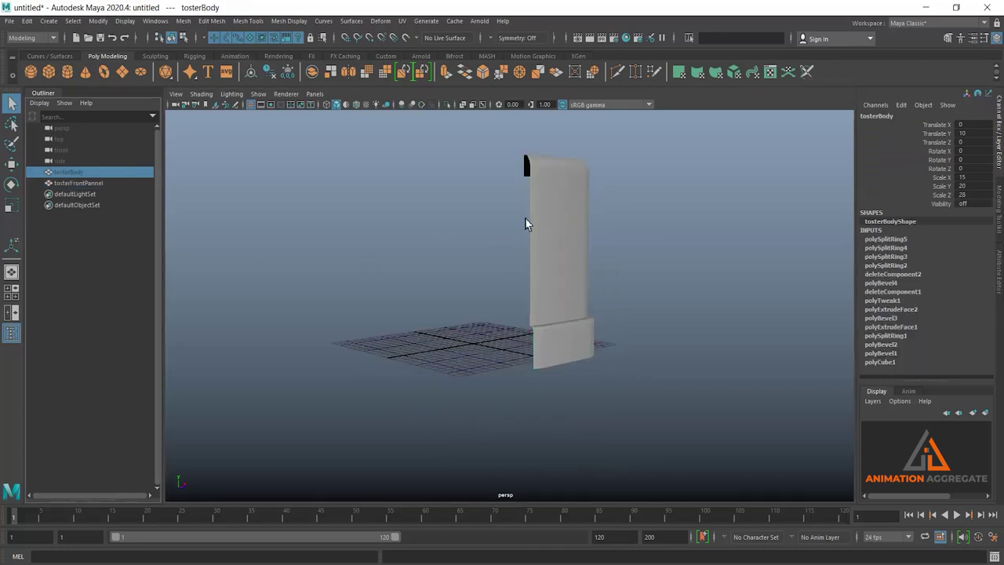
# Step: Unhide tosterBody, then isolate tosterFrontPannel with View Selected
pyautogui.hotkey('shift', 'h')
pyautogui.click(554, 235)
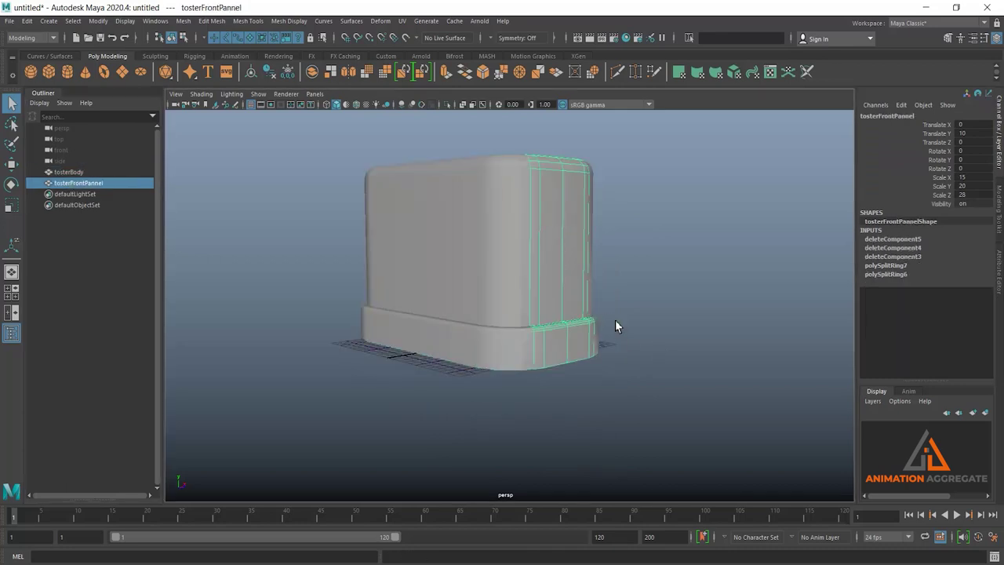
pyautogui.keyDown('alt'); pyautogui.moveTo(615, 320); pyautogui.dragTo(610, 331); pyautogui.keyUp('alt')
pyautogui.keyDown('alt'); pyautogui.moveTo(610, 331); pyautogui.dragTo(587, 411, button='right'); pyautogui.keyUp('alt')
pyautogui.scroll(3, 465, 240)
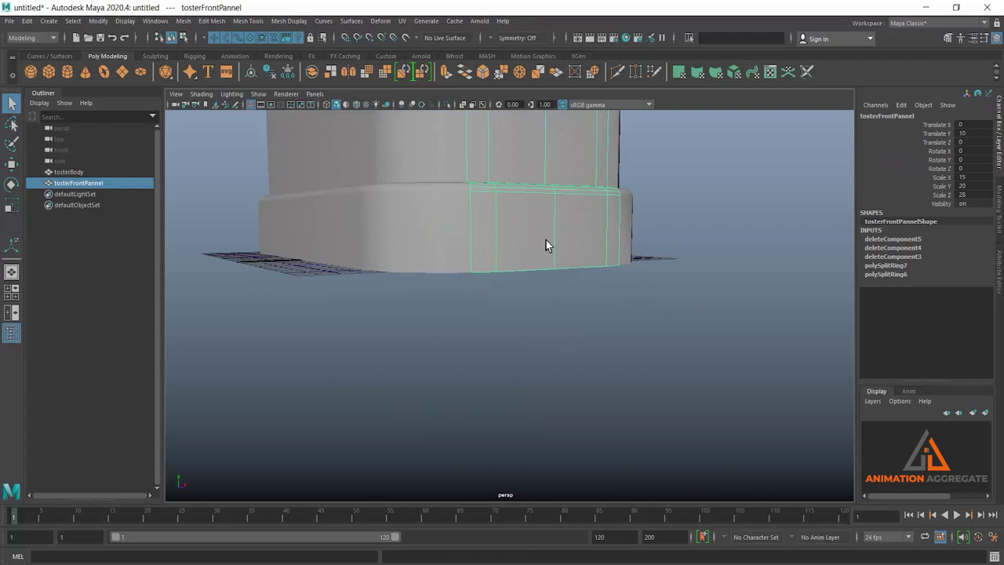
pyautogui.moveTo(39, 163); pyautogui.dragTo(141, 197, button='middle')
pyautogui.click(449, 103)
pyautogui.keyDown('alt'); pyautogui.moveTo(526, 296); pyautogui.dragTo(533, 331, button='right'); pyautogui.keyUp('alt')
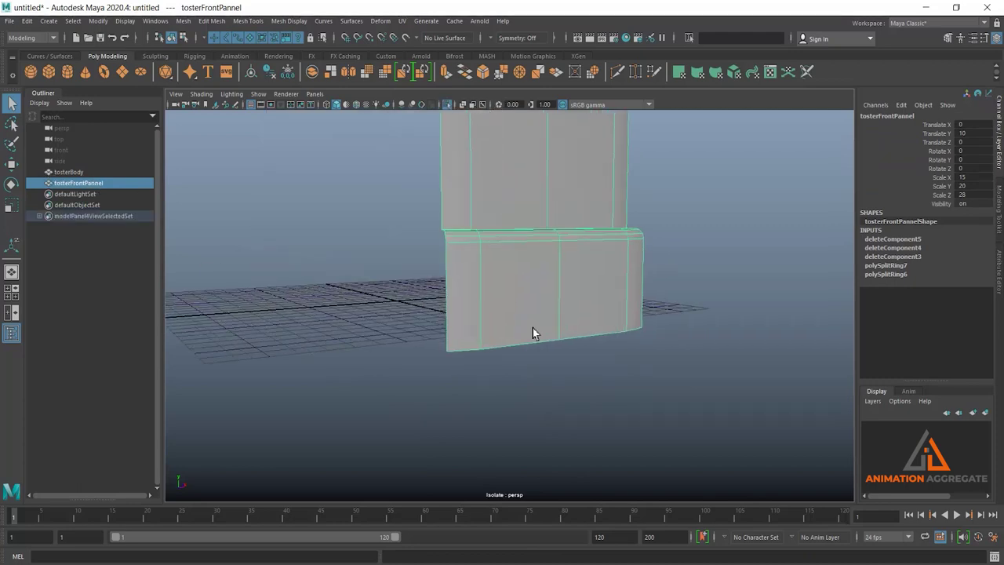
pyautogui.keyDown('shift'); pyautogui.rightClick(579, 269); pyautogui.keyUp('shift')
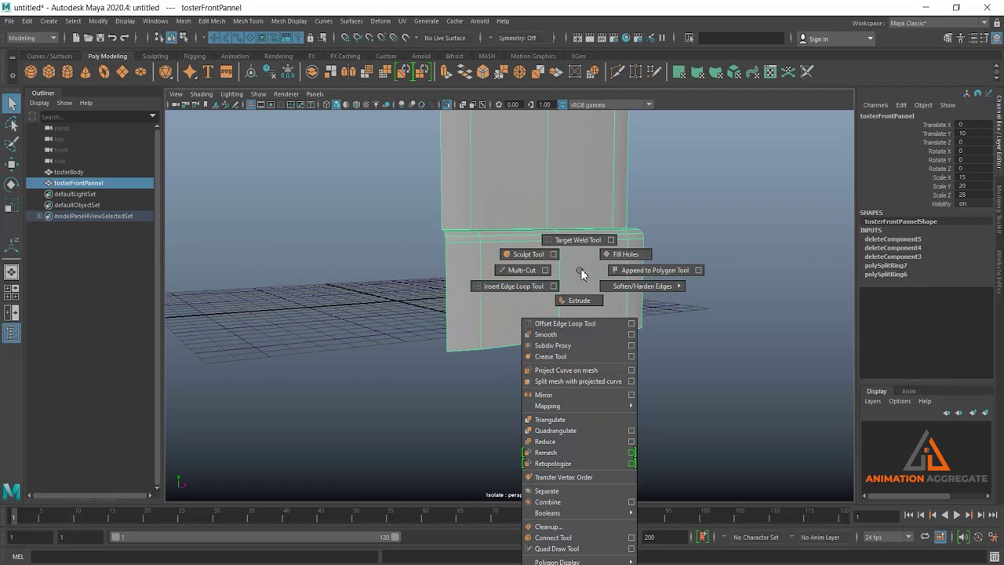
# Step: Insert an edge loop near the bottom of the front panel
pyautogui.click(580, 269)
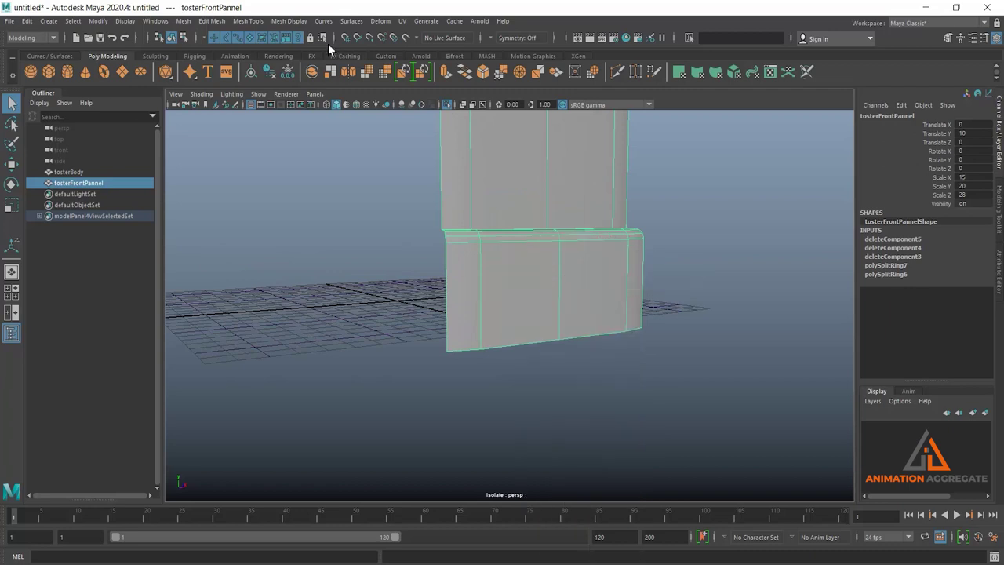
pyautogui.click(247, 21)
pyautogui.click(334, 220)
pyautogui.keyDown('shift'); pyautogui.rightClick(534, 238); pyautogui.keyUp('shift')
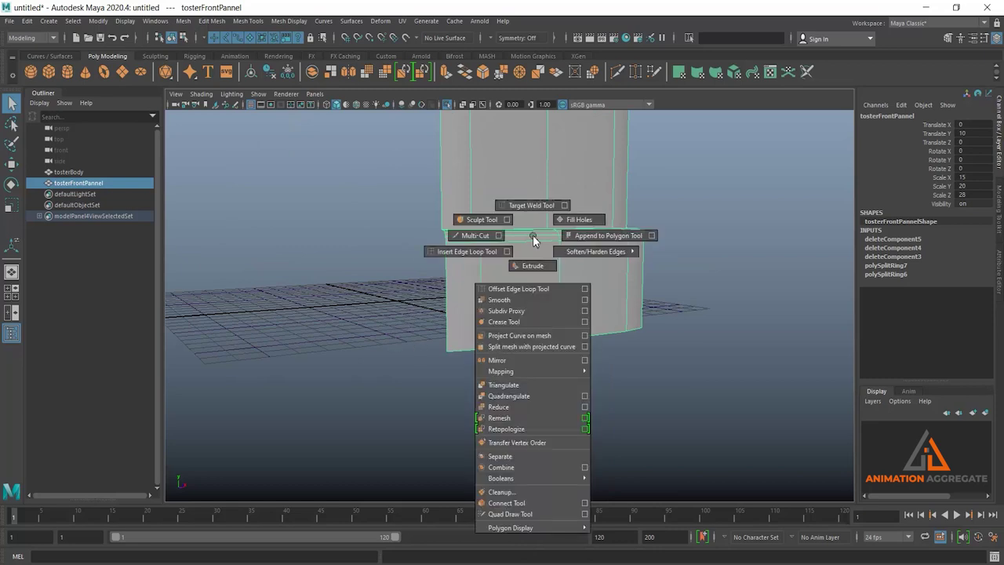
pyautogui.click(431, 279)
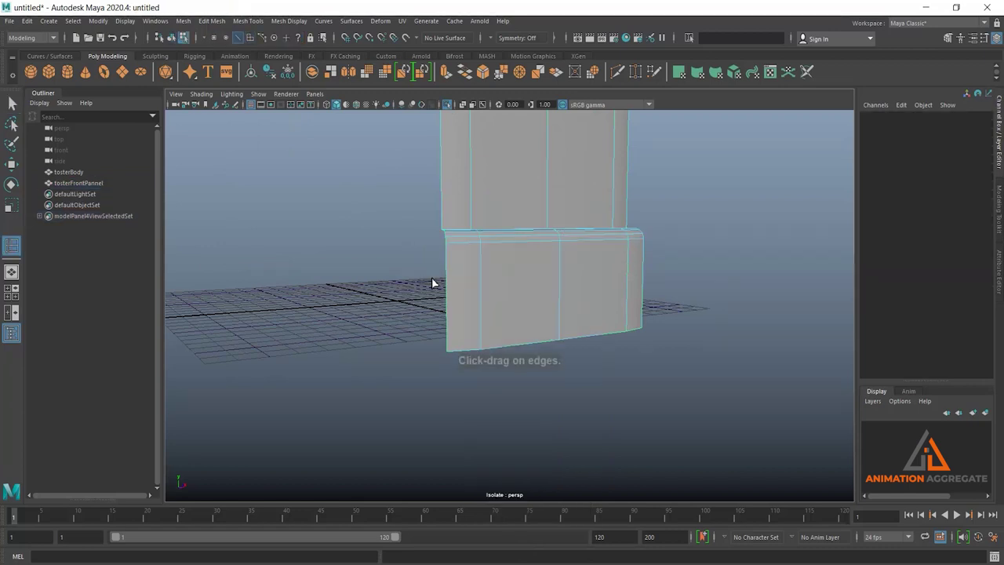
pyautogui.click(483, 312)
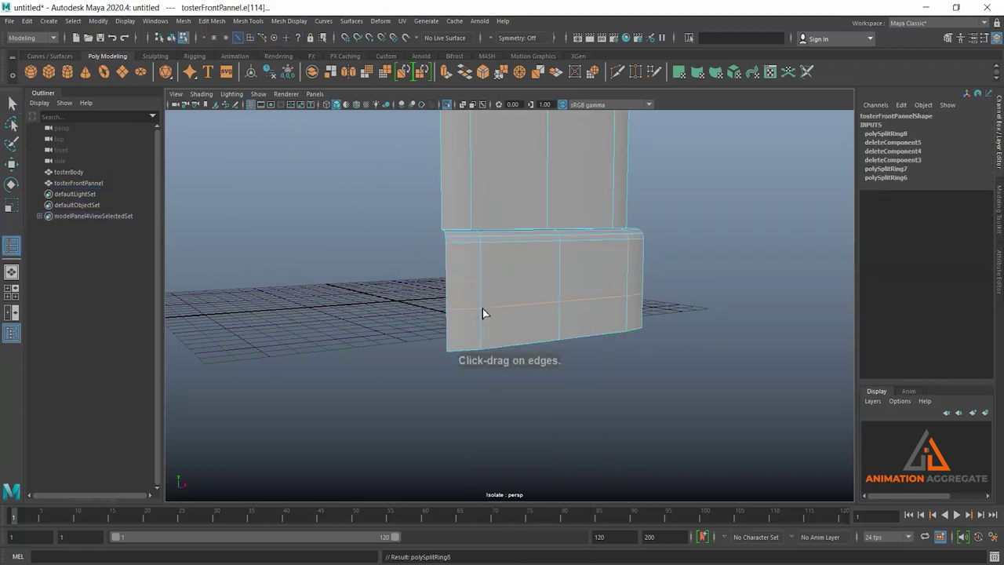
pyautogui.press('w')
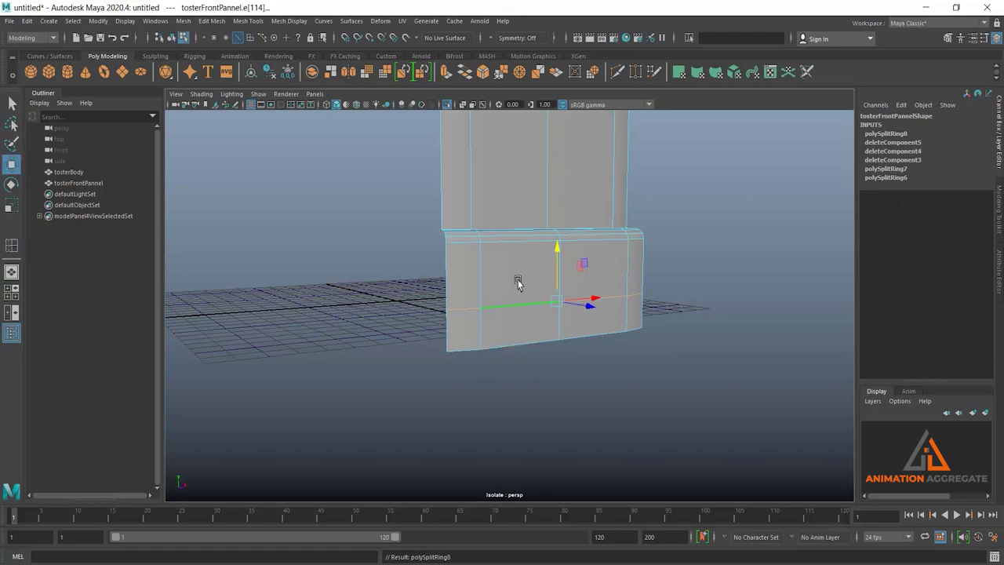
# Step: Delete the bottom row of front faces below the new loop
pyautogui.moveTo(518, 280); pyautogui.dragTo(516, 303, button='right')
pyautogui.click(477, 321)
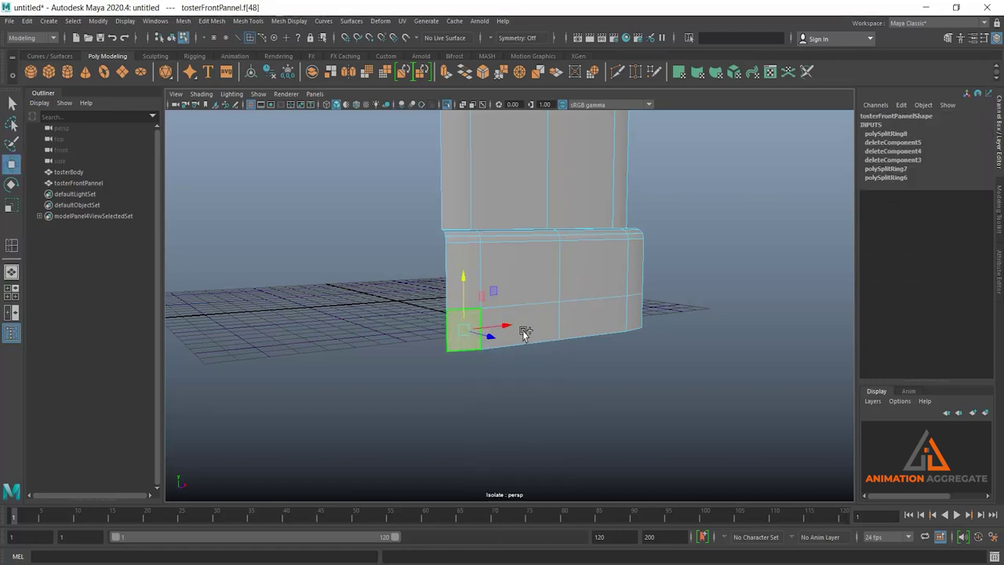
pyautogui.keyDown('shift'); pyautogui.doubleClick(612, 332); pyautogui.keyUp('shift')
pyautogui.press('Delete')
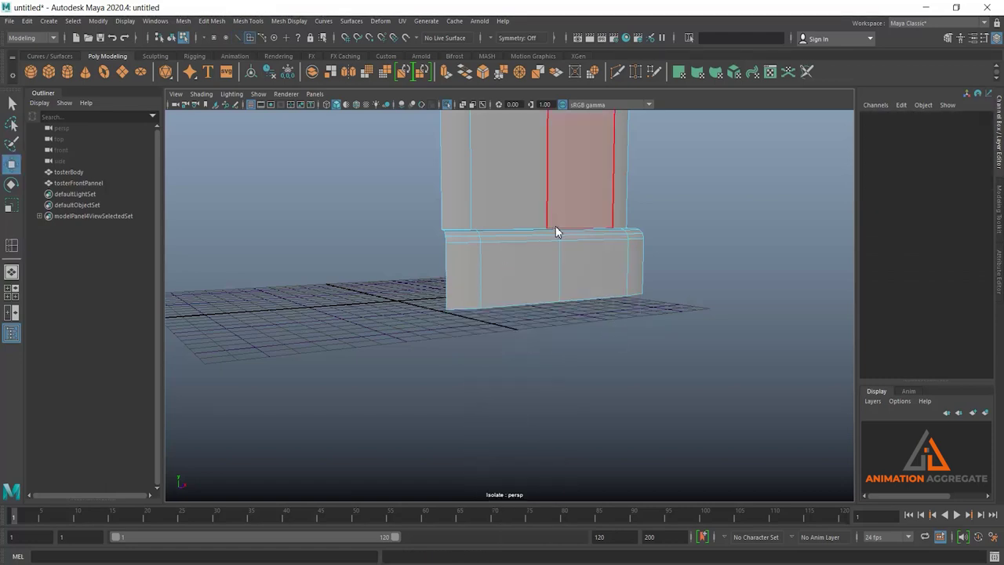
pyautogui.moveTo(555, 226); pyautogui.dragTo(657, 165, button='right')
# Step: Compare the trimmed panel from above against the toaster reference photo
pyautogui.moveTo(608, 237)
pyautogui.keyDown('alt'); pyautogui.mouseDown()
pyautogui.moveTo(620, 299)
pyautogui.moveTo(570, 285)
pyautogui.moveTo(473, 291)
pyautogui.moveTo(540, 267)
pyautogui.moveTo(539, 309)
pyautogui.moveTo(511, 251)
pyautogui.moveTo(529, 246)
pyautogui.moveTo(544, 464)
pyautogui.mouseUp(); pyautogui.keyUp('alt')
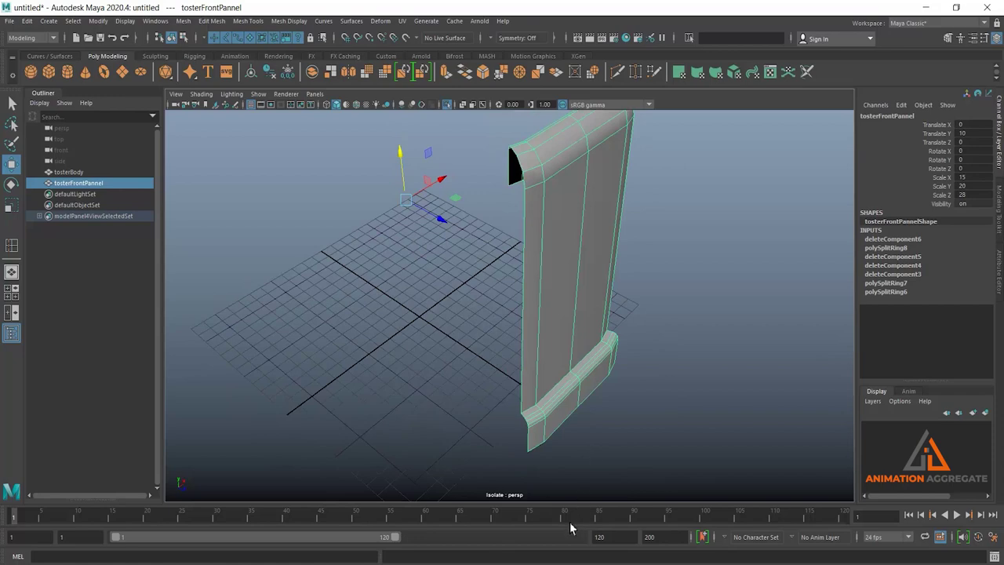
pyautogui.hotkey('alt', 'Tab')
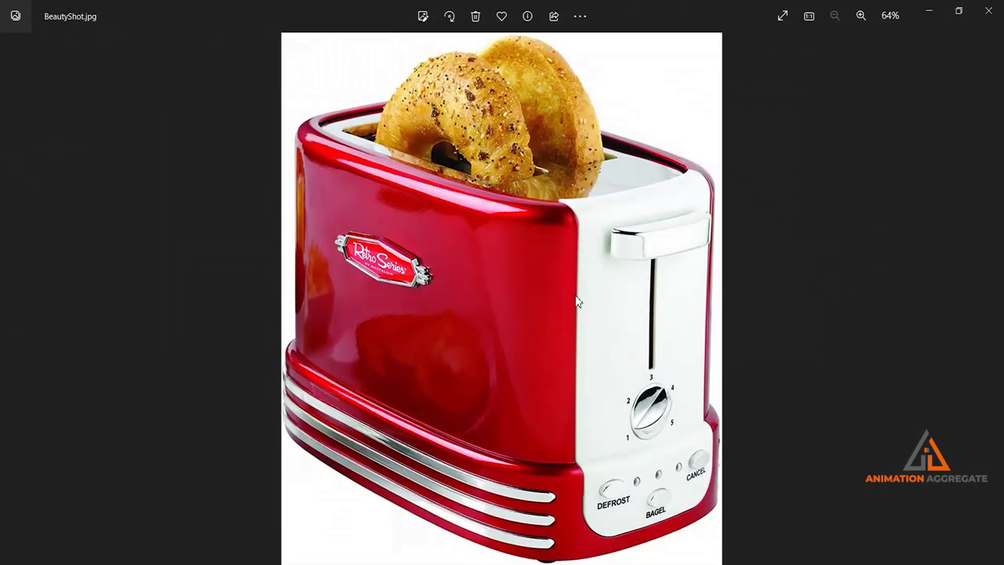
pyautogui.hotkey('alt', 'Tab')
pyautogui.moveTo(529, 244)
pyautogui.keyDown('alt'); pyautogui.mouseDown()
pyautogui.moveTo(492, 275)
pyautogui.moveTo(471, 329)
pyautogui.mouseUp(); pyautogui.keyUp('alt')
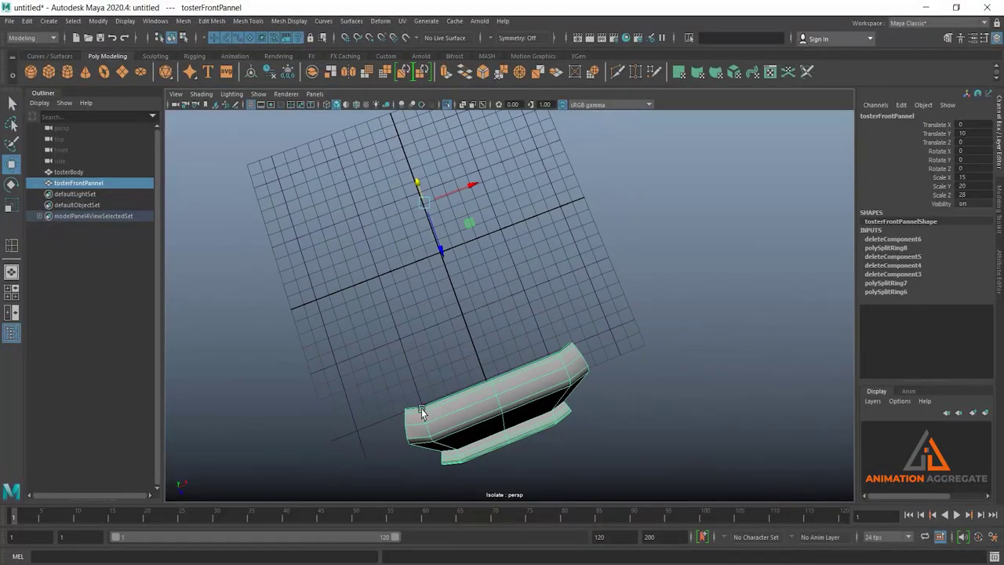
# Step: Enter vertex mode and select the panel's top-edge vertices, leaving out the lower-left corner vertex
pyautogui.moveTo(463, 400)
pyautogui.keyDown('alt'); pyautogui.mouseDown()
pyautogui.moveTo(497, 390)
pyautogui.moveTo(527, 225)
pyautogui.mouseUp(); pyautogui.keyUp('alt')
pyautogui.rightClick(489, 184)
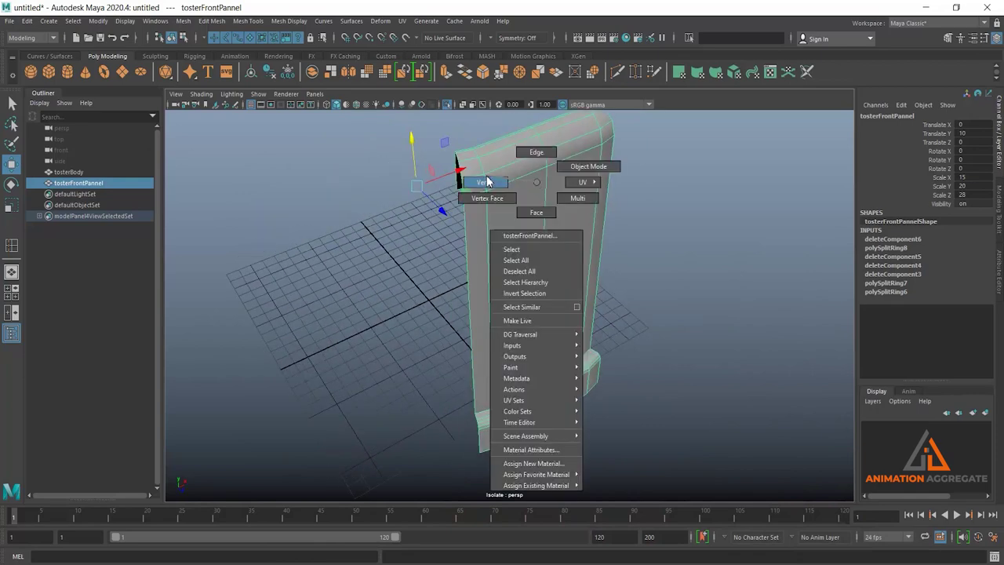
pyautogui.click(533, 149)
pyautogui.press('space')
pyautogui.press('space')
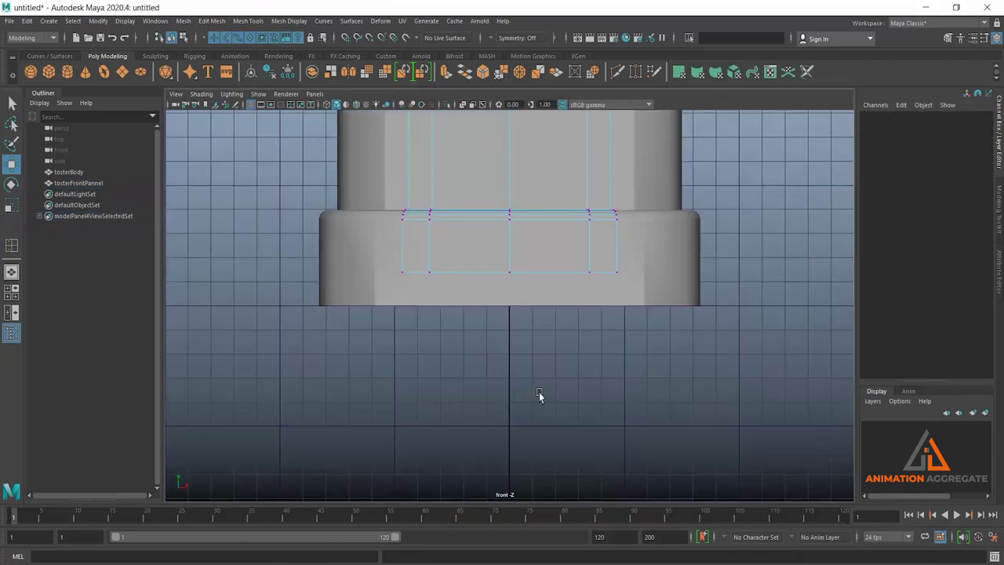
pyautogui.scroll(-3, 437, 342)
pyautogui.scroll(-2, 482, 342)
pyautogui.scroll(3, 481, 343)
pyautogui.scroll(2, 461, 249)
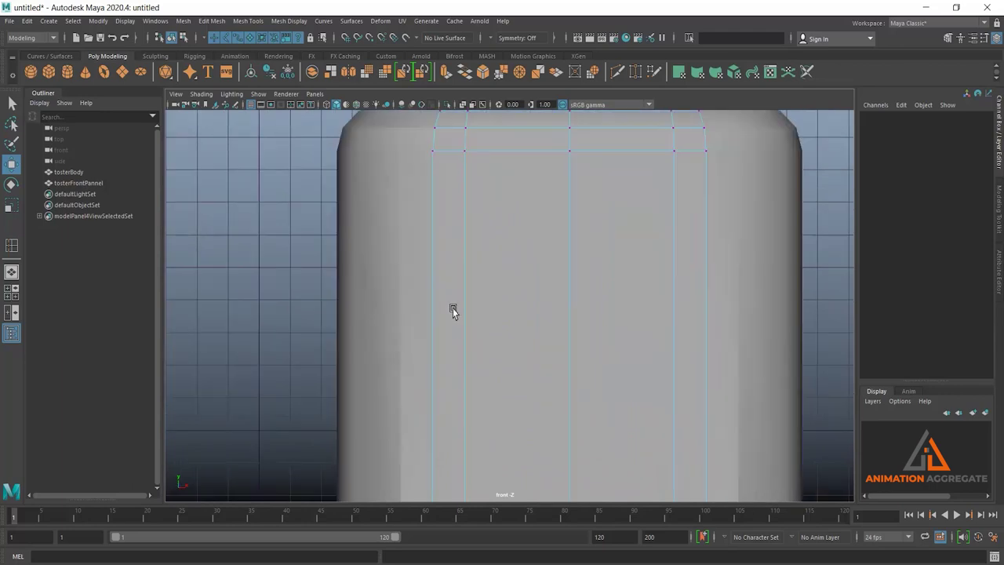
pyautogui.scroll(-1, 450, 309)
pyautogui.moveTo(404, 127); pyautogui.dragTo(453, 237)
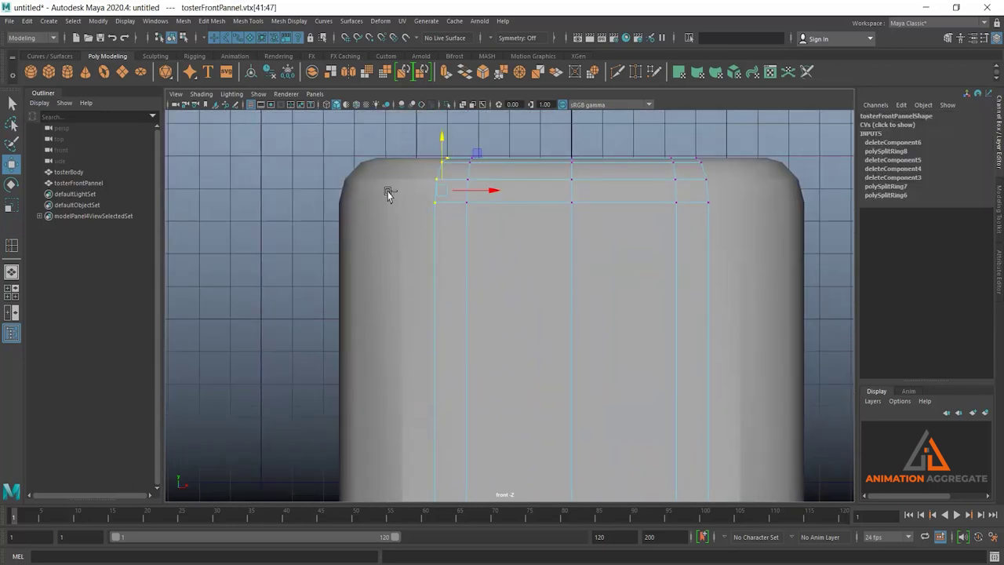
pyautogui.keyDown('ctrl'); pyautogui.moveTo(385, 186); pyautogui.dragTo(438, 220); pyautogui.keyUp('ctrl')
# Step: Slide the selected top vertices along X to line up with the panel's top-left corner
pyautogui.press('space')
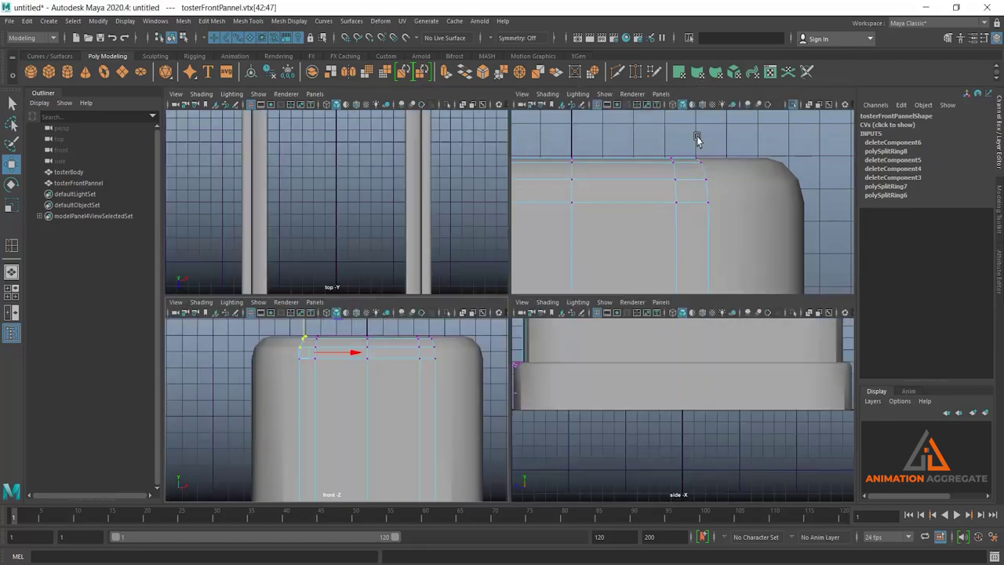
pyautogui.press('space')
pyautogui.moveTo(588, 209)
pyautogui.keyDown('alt'); pyautogui.mouseDown()
pyautogui.moveTo(588, 139)
pyautogui.moveTo(526, 231)
pyautogui.moveTo(520, 329)
pyautogui.moveTo(483, 319)
pyautogui.moveTo(476, 258)
pyautogui.moveTo(536, 275)
pyautogui.moveTo(471, 376)
pyautogui.moveTo(494, 268)
pyautogui.moveTo(556, 253)
pyautogui.moveTo(558, 267)
pyautogui.moveTo(570, 220)
pyautogui.moveTo(541, 259)
pyautogui.mouseUp(); pyautogui.keyUp('alt')
pyautogui.press('r')
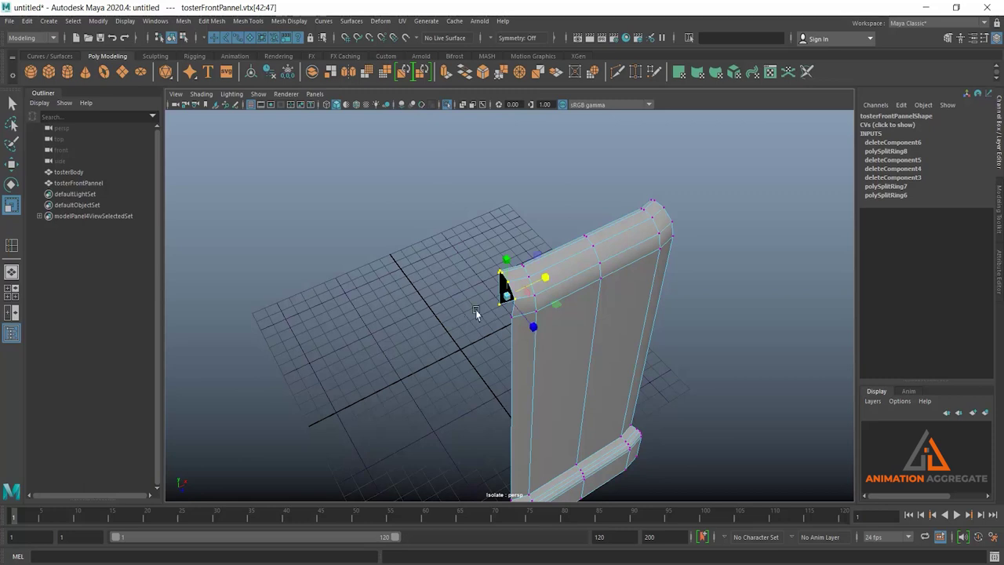
pyautogui.press('w')
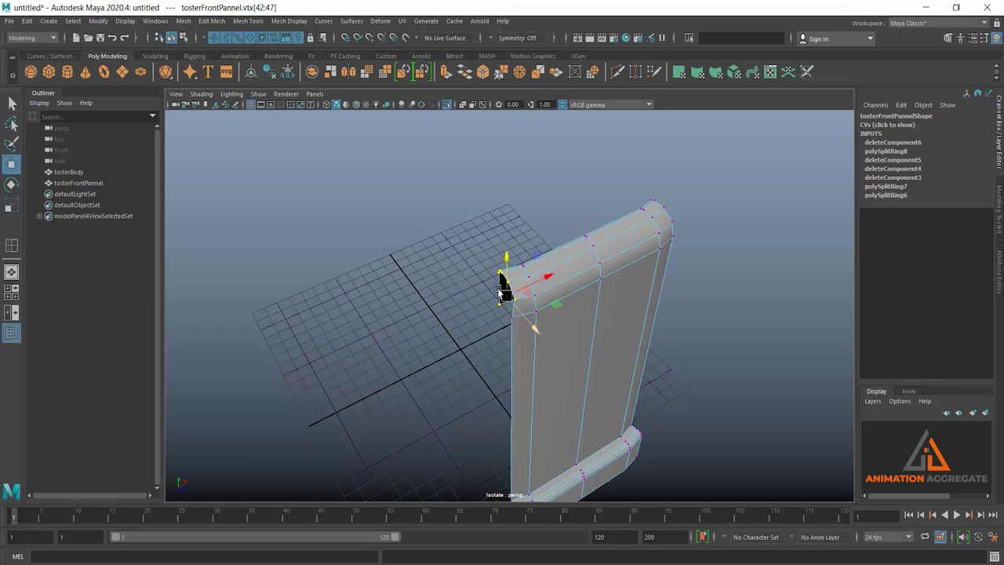
pyautogui.moveTo(533, 331)
pyautogui.keyDown('alt'); pyautogui.mouseDown()
pyautogui.moveTo(450, 242)
pyautogui.moveTo(640, 294)
pyautogui.mouseUp(); pyautogui.keyUp('alt')
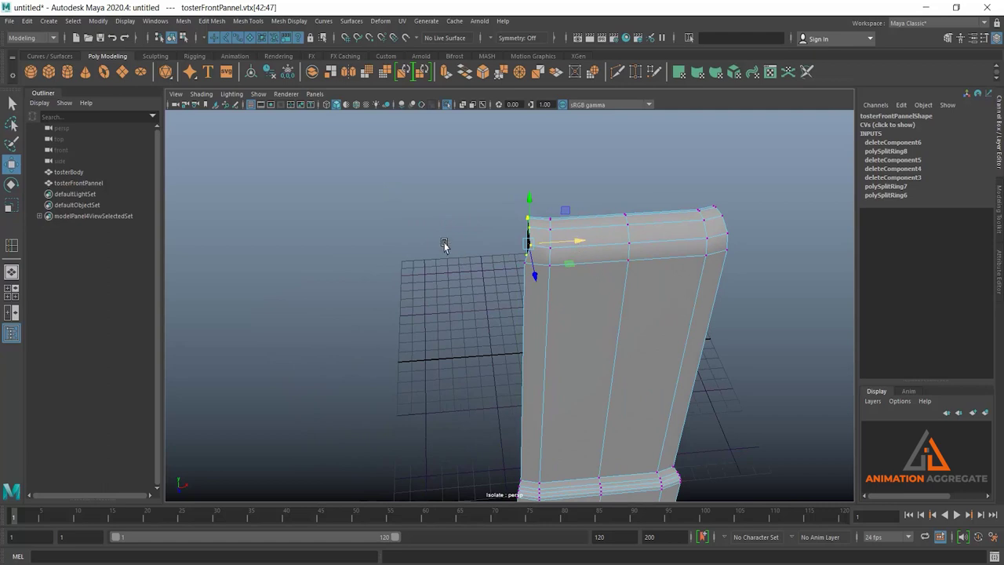
pyautogui.keyDown('alt'); pyautogui.moveTo(442, 247); pyautogui.dragTo(542, 291, button='right'); pyautogui.keyUp('alt')
pyautogui.keyDown('alt'); pyautogui.moveTo(542, 291); pyautogui.dragTo(516, 313, button='middle'); pyautogui.keyUp('alt')
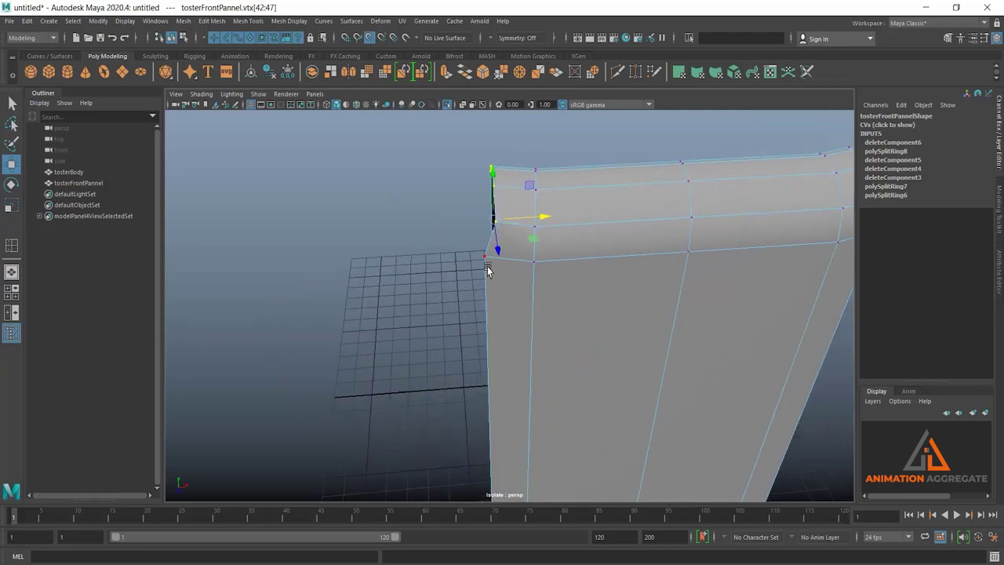
pyautogui.moveTo(487, 269); pyautogui.dragTo(485, 267, button='middle')
pyautogui.scroll(-3, 580, 345)
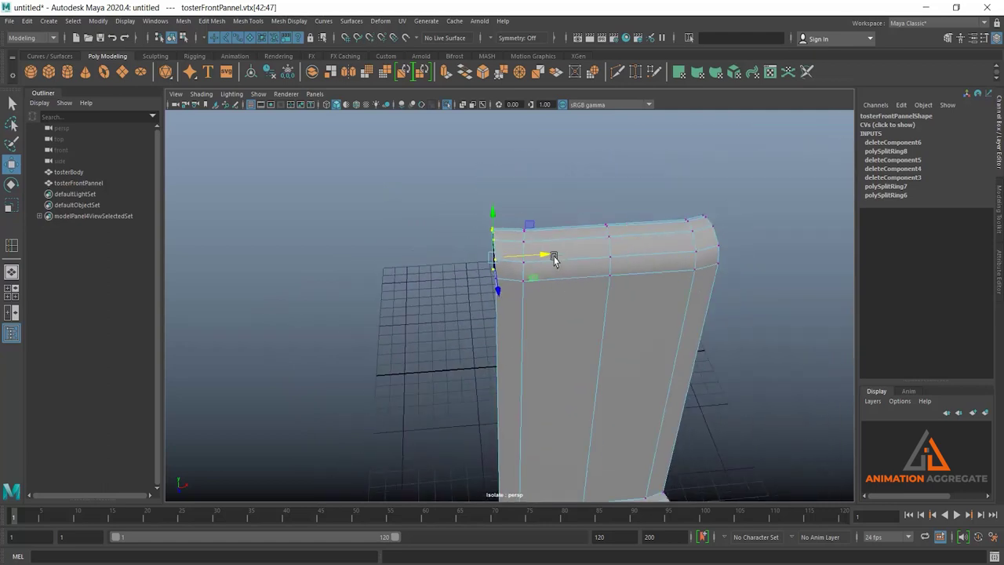
pyautogui.scroll(-1, 541, 302)
pyautogui.keyDown('alt'); pyautogui.moveTo(534, 322); pyautogui.dragTo(542, 291, button='middle'); pyautogui.keyUp('alt')
pyautogui.press('space')
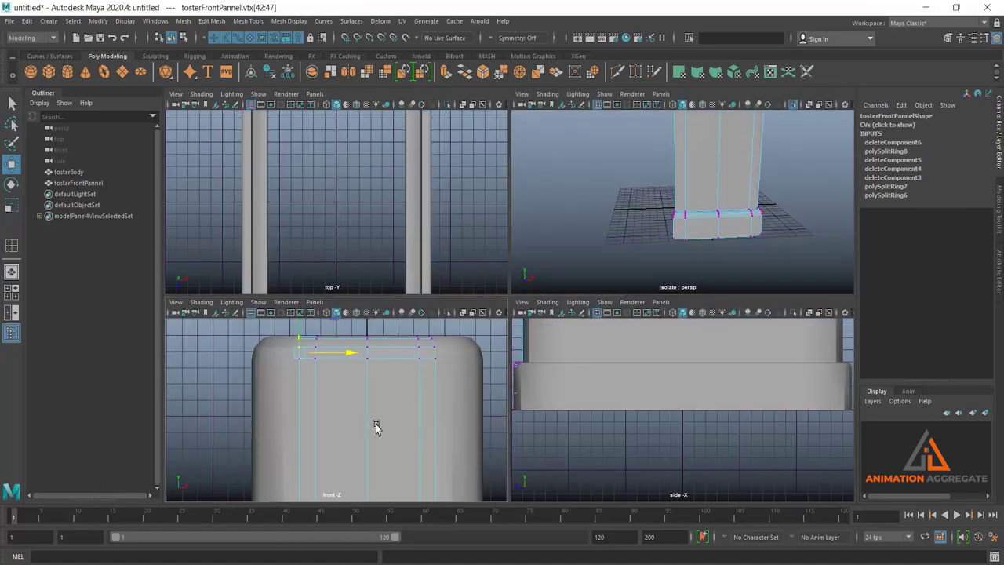
# Step: Return to object selection in the full-size front view and select the front panel
pyautogui.press('space')
pyautogui.moveTo(489, 432)
pyautogui.keyDown('alt'); pyautogui.mouseDown(button='middle')
pyautogui.moveTo(529, 310)
pyautogui.moveTo(522, 277)
pyautogui.mouseUp(button='middle'); pyautogui.keyUp('alt')
pyautogui.scroll(-2, 528, 309)
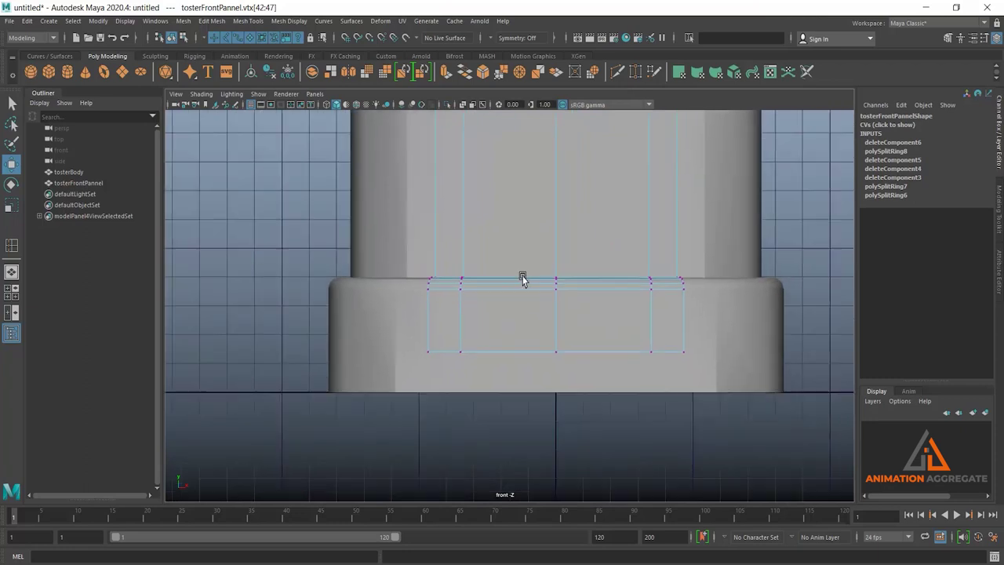
pyautogui.scroll(1, 560, 406)
pyautogui.scroll(1, 441, 278)
pyautogui.rightClick(467, 265)
pyautogui.click(477, 311)
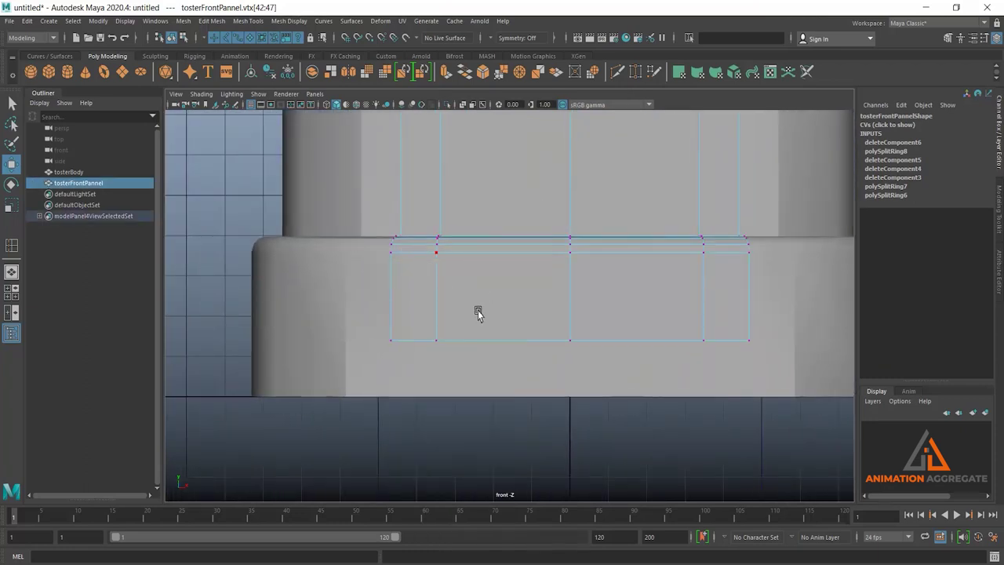
pyautogui.click(267, 210)
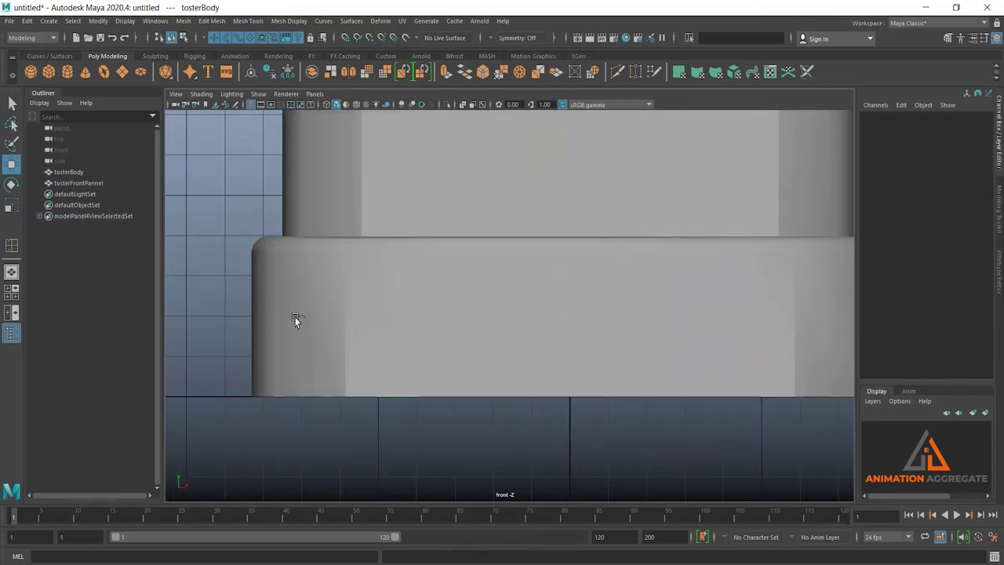
pyautogui.click(458, 306)
# Step: Isolate the front panel so it shows alone in the front view
pyautogui.scroll(-3, 530, 245)
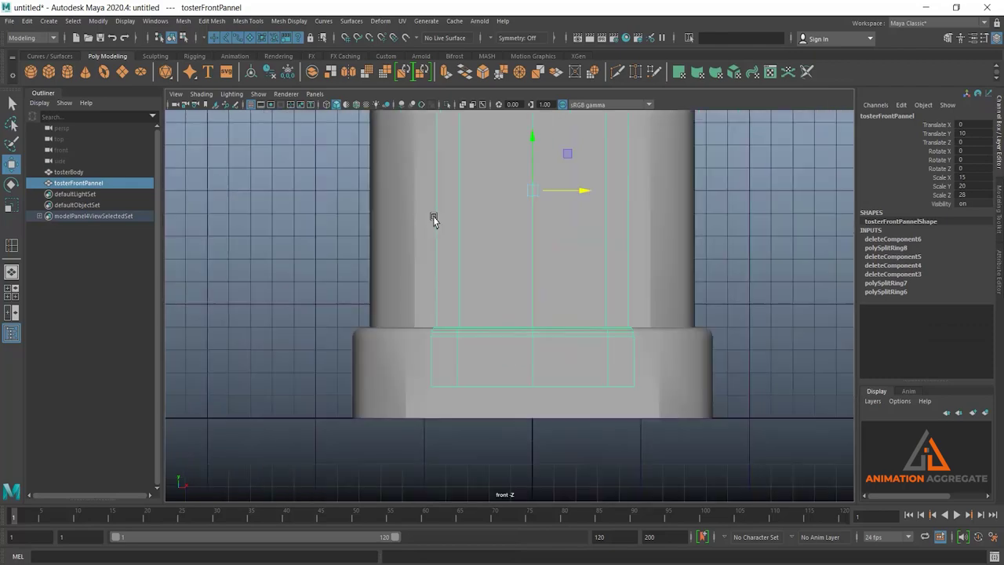
pyautogui.scroll(-1, 433, 217)
pyautogui.click(448, 106)
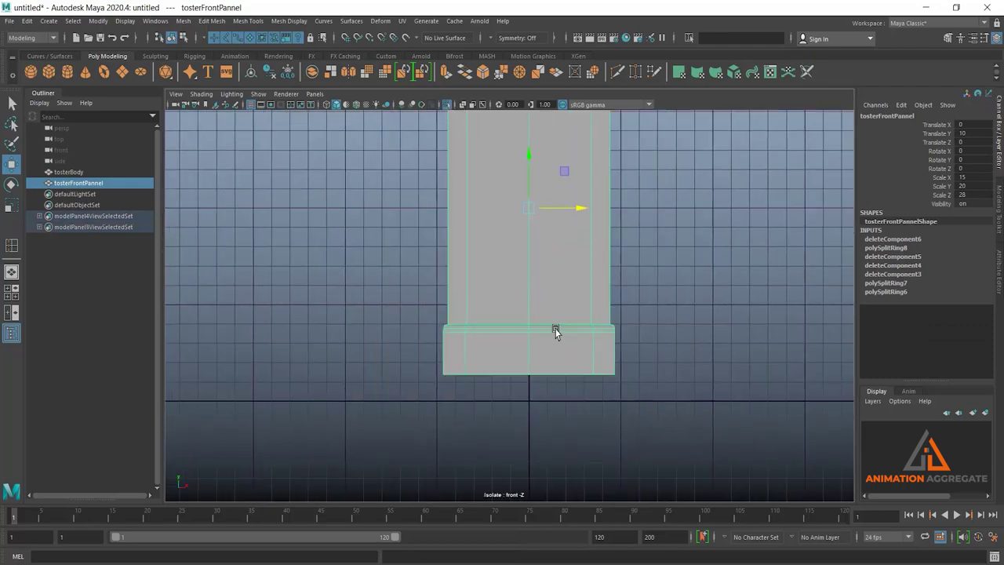
pyautogui.scroll(-2, 510, 322)
pyautogui.scroll(-1, 502, 339)
pyautogui.keyDown('alt'); pyautogui.moveTo(502, 338); pyautogui.dragTo(495, 321, button='middle'); pyautogui.keyUp('alt')
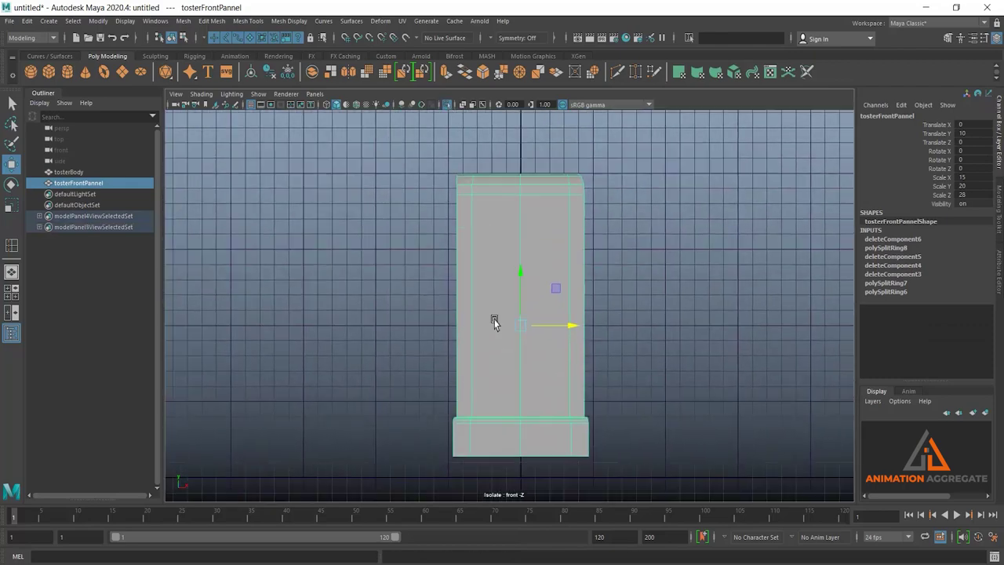
# Step: Preview the panel smoothed with 3, then return to the unsmoothed display with 1
pyautogui.press('3')
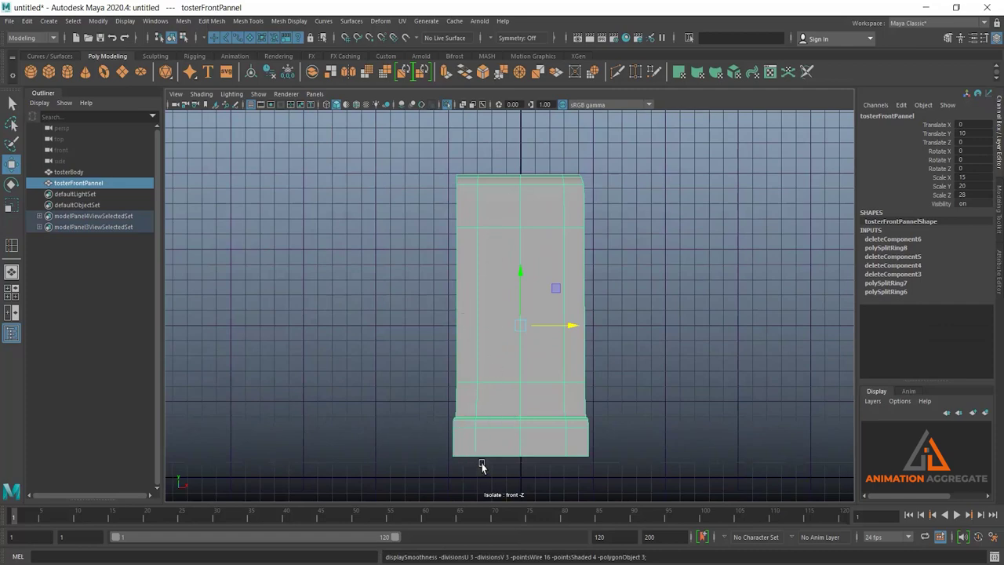
pyautogui.press('1')
pyautogui.keyDown('alt'); pyautogui.moveTo(481, 431); pyautogui.dragTo(458, 263, button='middle'); pyautogui.keyUp('alt')
pyautogui.scroll(1, 479, 306)
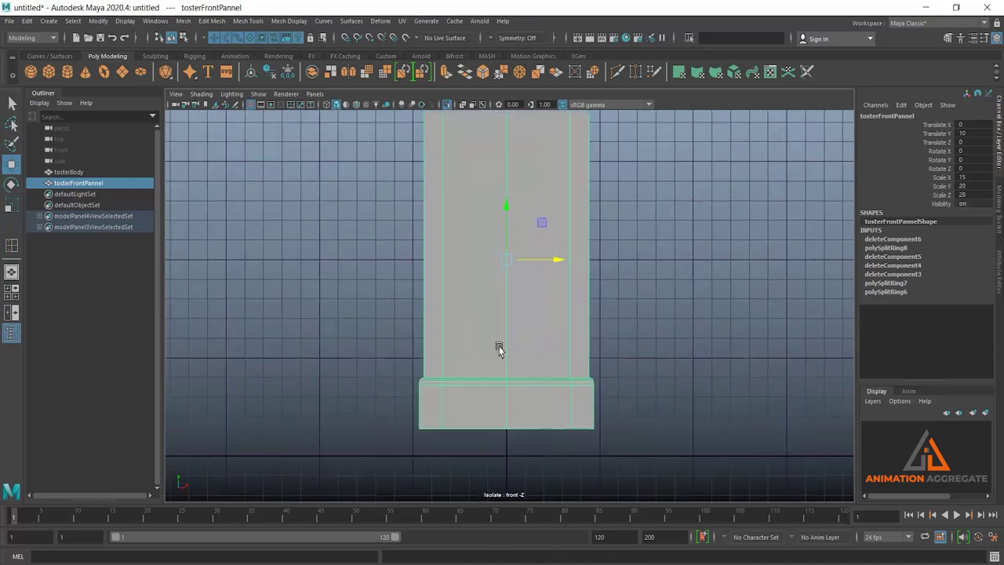
pyautogui.scroll(1, 497, 347)
pyautogui.scroll(1, 545, 432)
pyautogui.keyDown('alt'); pyautogui.moveTo(488, 367); pyautogui.dragTo(557, 298, button='middle'); pyautogui.keyUp('alt')
pyautogui.scroll(1, 566, 412)
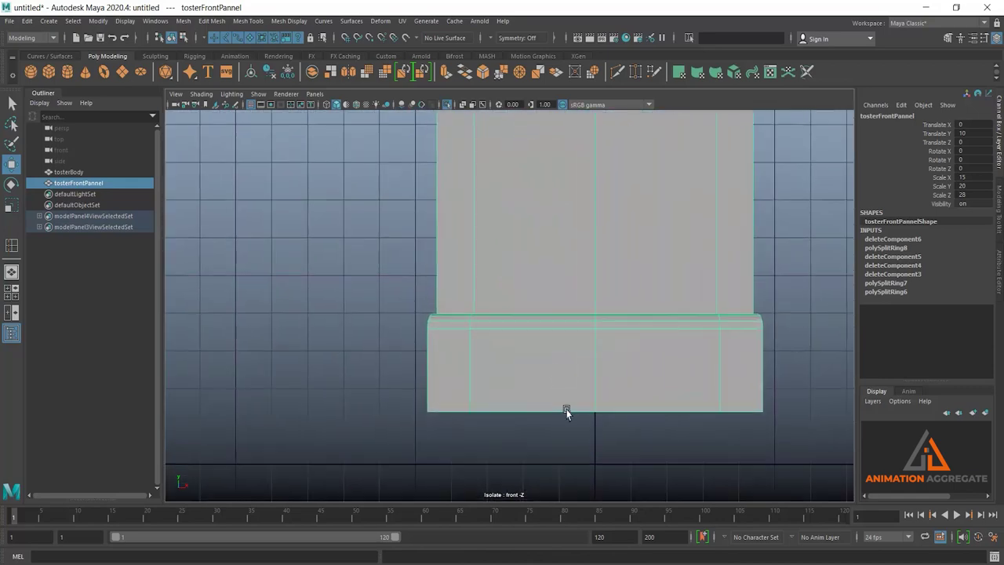
pyautogui.keyDown('alt'); pyautogui.moveTo(551, 346); pyautogui.dragTo(599, 330, button='middle'); pyautogui.keyUp('alt')
pyautogui.keyDown('alt'); pyautogui.moveTo(562, 275); pyautogui.dragTo(563, 318, button='middle'); pyautogui.keyUp('alt')
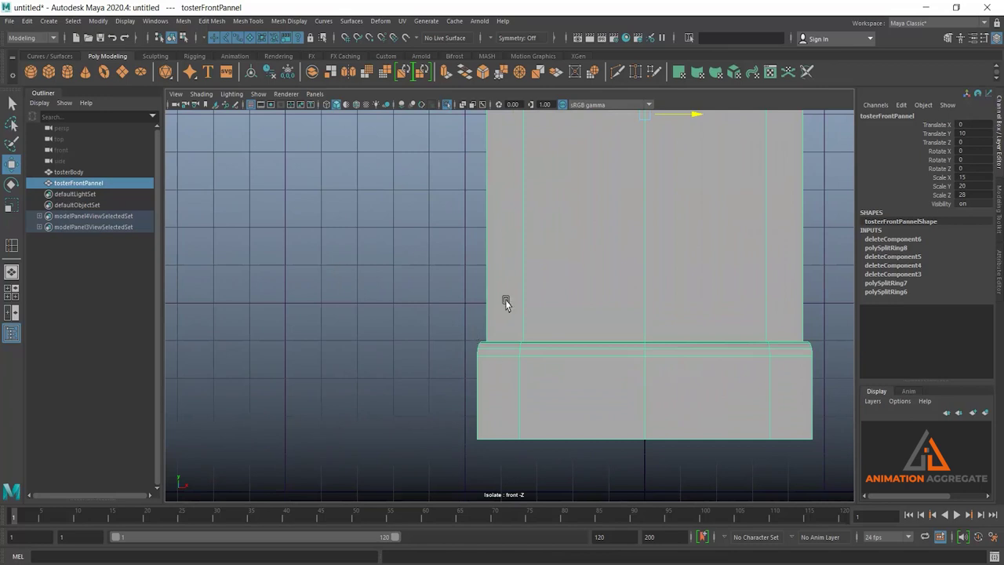
pyautogui.keyDown('shift'); pyautogui.rightClick(593, 244); pyautogui.keyUp('shift')
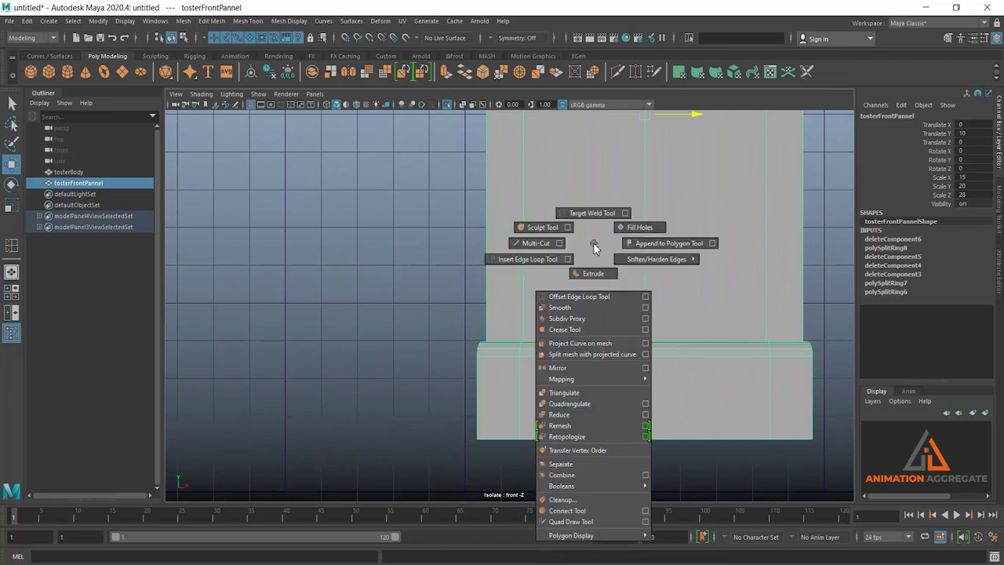
# Step: Insert two horizontal edge loops across the front panel's base
pyautogui.click(534, 259)
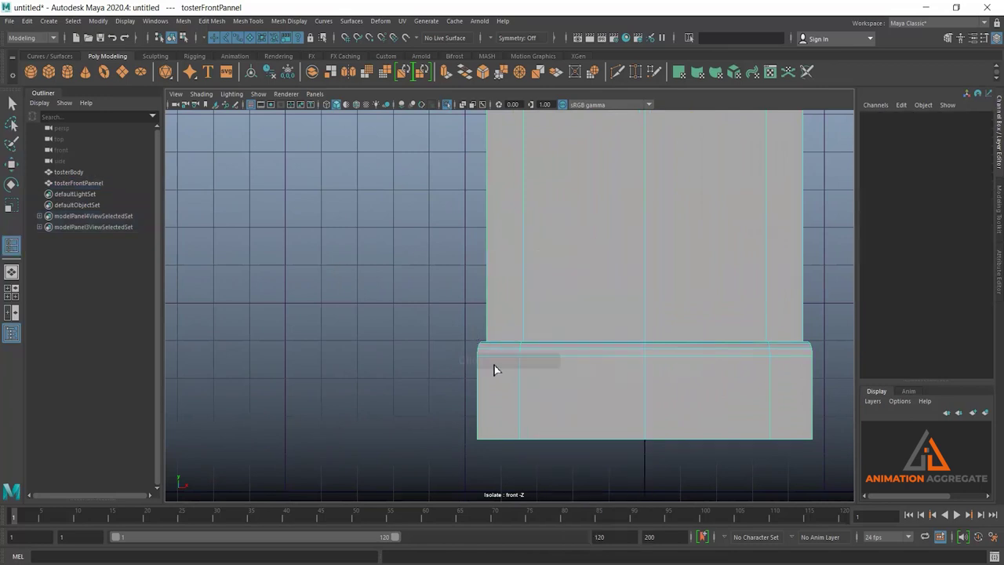
pyautogui.click(498, 443)
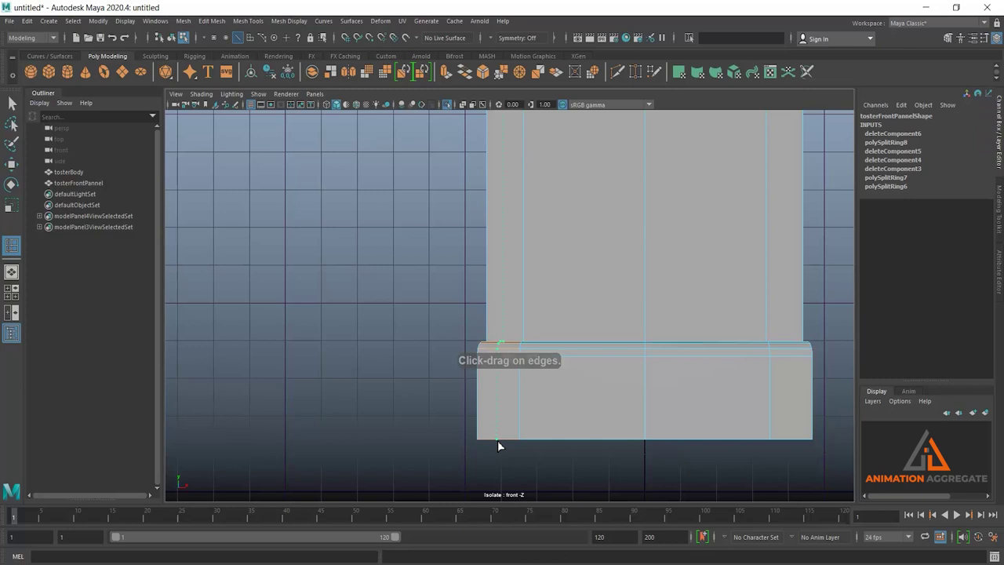
pyautogui.moveTo(498, 441); pyautogui.dragTo(496, 416)
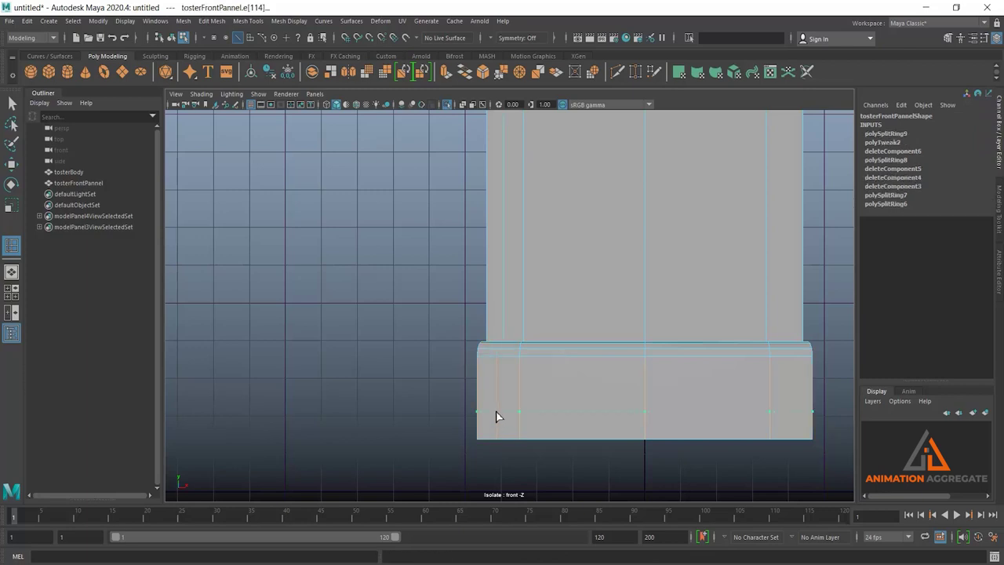
pyautogui.click(496, 416)
pyautogui.keyDown('alt'); pyautogui.moveTo(523, 437); pyautogui.dragTo(578, 352, button='middle'); pyautogui.keyUp('alt')
pyautogui.scroll(2, 553, 385)
pyautogui.scroll(2, 564, 398)
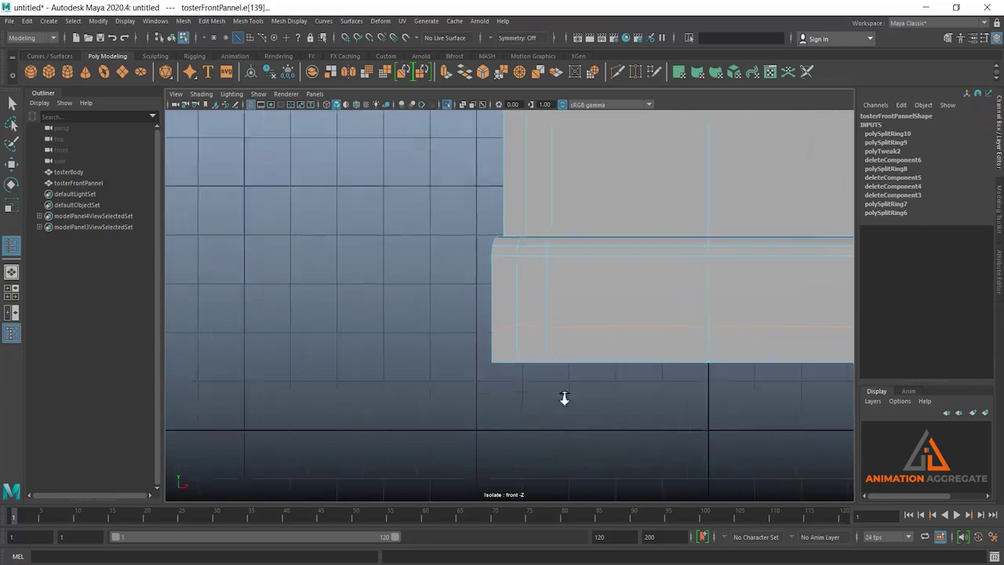
pyautogui.scroll(-2, 564, 399)
pyautogui.scroll(-1, 518, 358)
# Step: Select the bottom-left corner vertices and merge them to their center
pyautogui.press('w')
pyautogui.moveTo(552, 279)
pyautogui.mouseDown(button='right')
pyautogui.moveTo(553, 312)
pyautogui.moveTo(502, 279)
pyautogui.mouseUp(button='right')
pyautogui.click(481, 339)
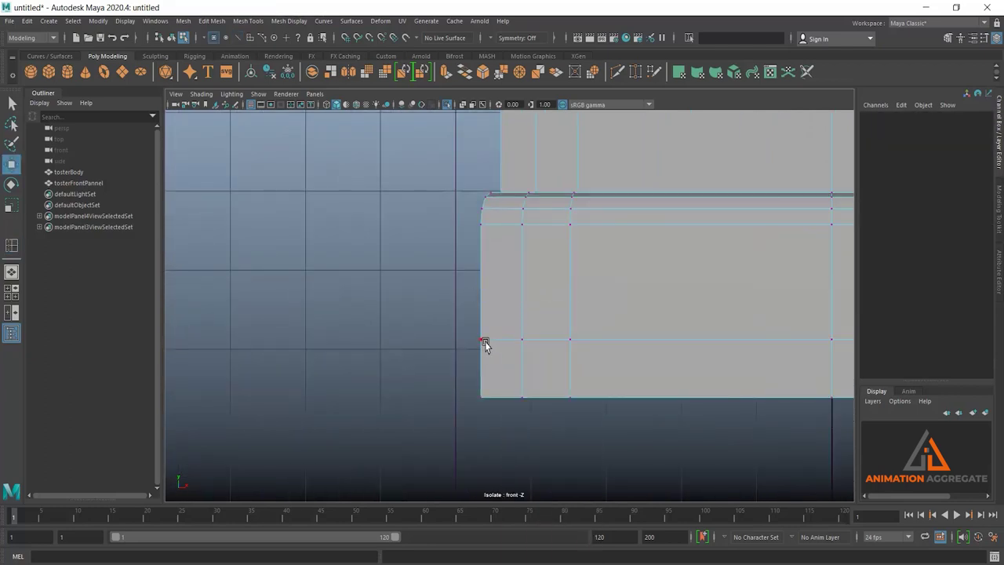
pyautogui.keyDown('shift'); pyautogui.click(481, 396); pyautogui.keyUp('shift')
pyautogui.keyDown('shift'); pyautogui.click(523, 397); pyautogui.keyUp('shift')
pyautogui.press('space')
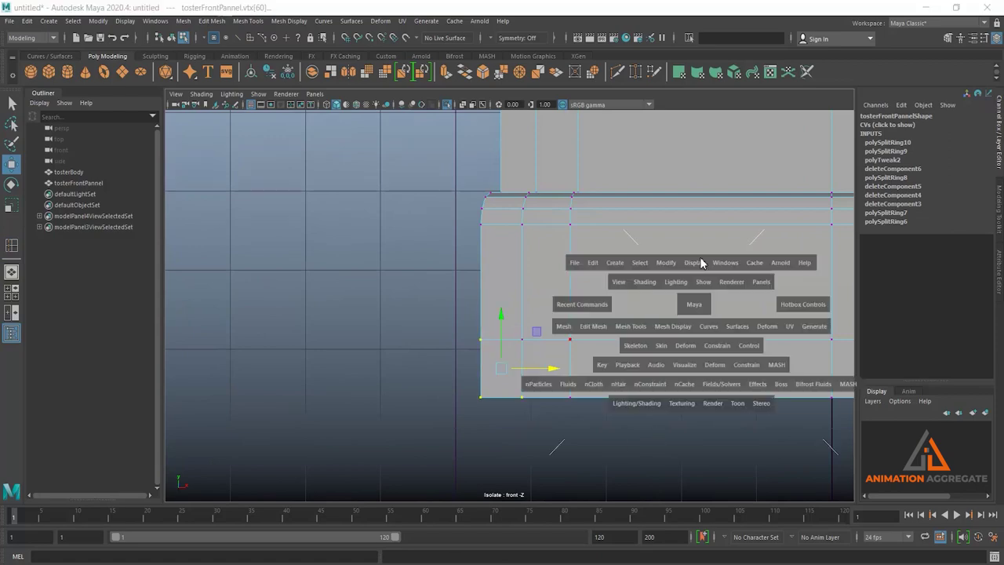
pyautogui.keyDown('alt'); pyautogui.moveTo(681, 297); pyautogui.dragTo(533, 289); pyautogui.keyUp('alt')
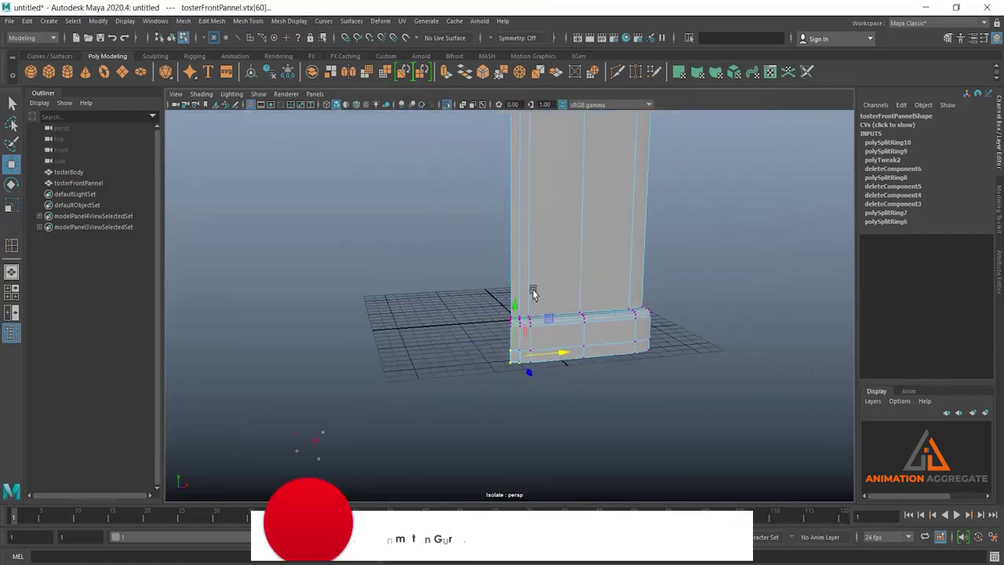
pyautogui.keyDown('alt'); pyautogui.moveTo(533, 290); pyautogui.dragTo(592, 390, button='right'); pyautogui.keyUp('alt')
pyautogui.keyDown('alt'); pyautogui.moveTo(593, 389); pyautogui.dragTo(594, 314); pyautogui.keyUp('alt')
pyautogui.keyDown('alt'); pyautogui.moveTo(594, 314); pyautogui.dragTo(582, 382, button='right'); pyautogui.keyUp('alt')
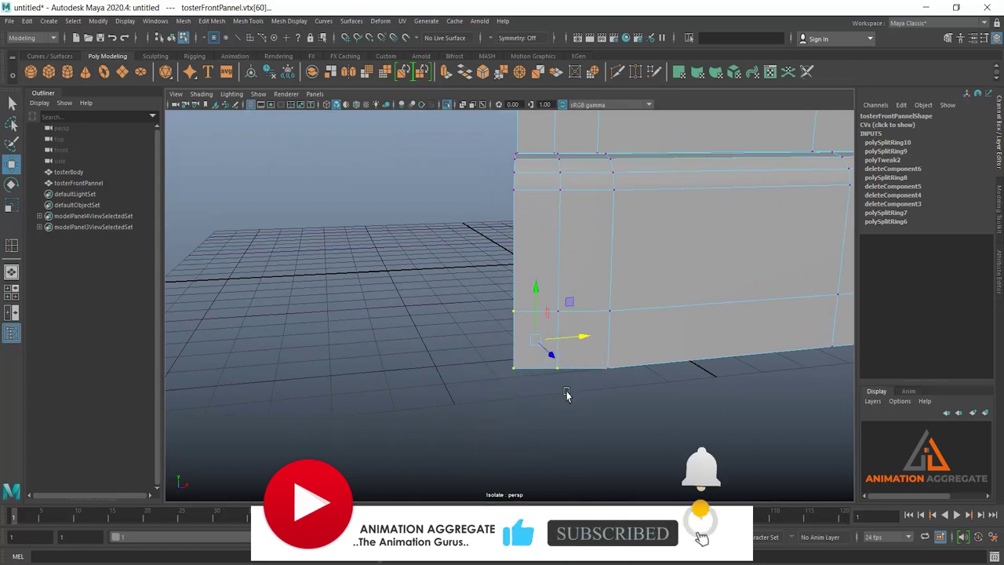
pyautogui.keyDown('shift'); pyautogui.moveTo(414, 265); pyautogui.dragTo(415, 200, button='right'); pyautogui.keyUp('shift')
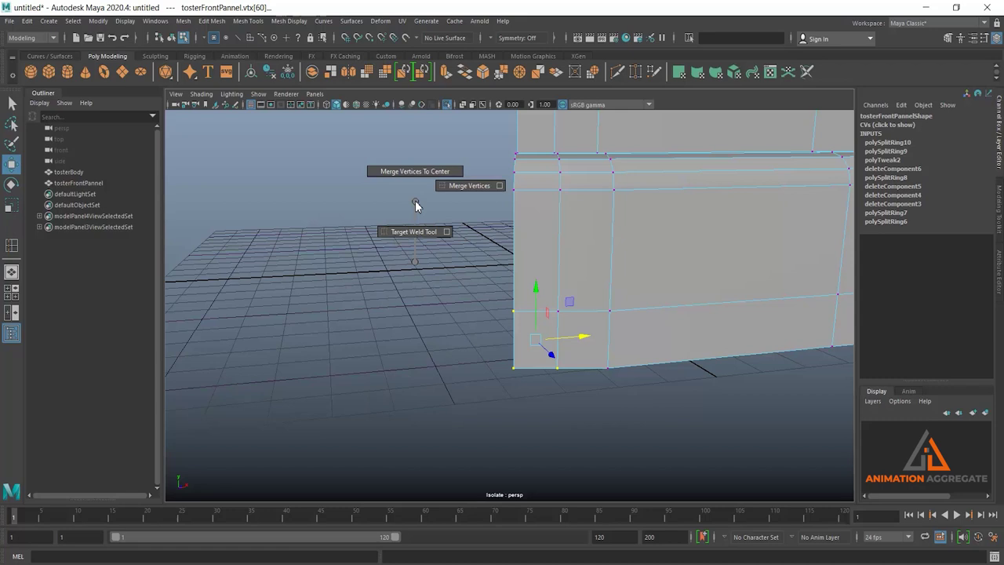
pyautogui.keyDown('shift'); pyautogui.moveTo(415, 200); pyautogui.dragTo(411, 145, button='right'); pyautogui.keyUp('shift')
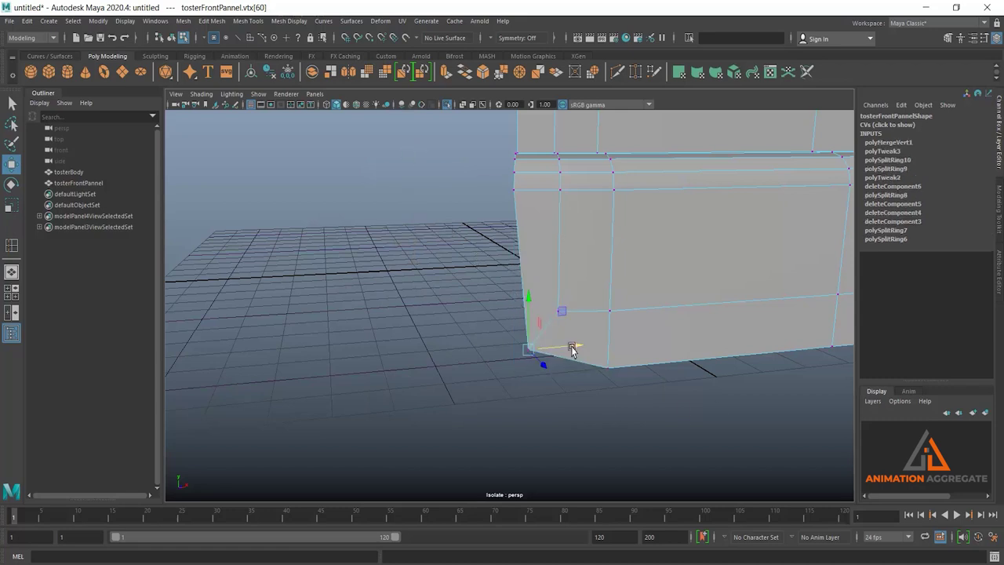
# Step: Move the merged corner vertex left and down to square off the bottom corner
pyautogui.press('space')
pyautogui.press('space')
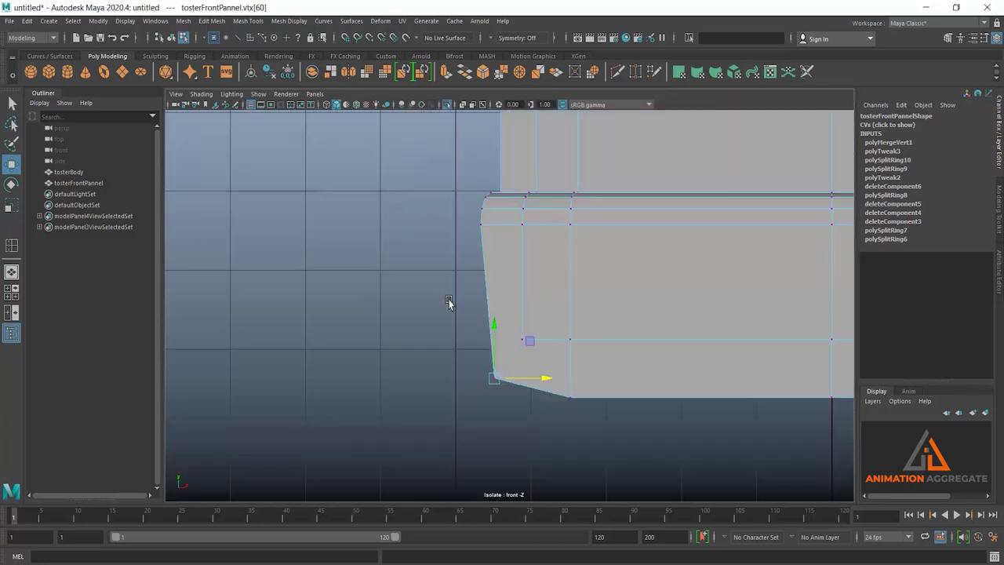
pyautogui.scroll(1, 448, 302)
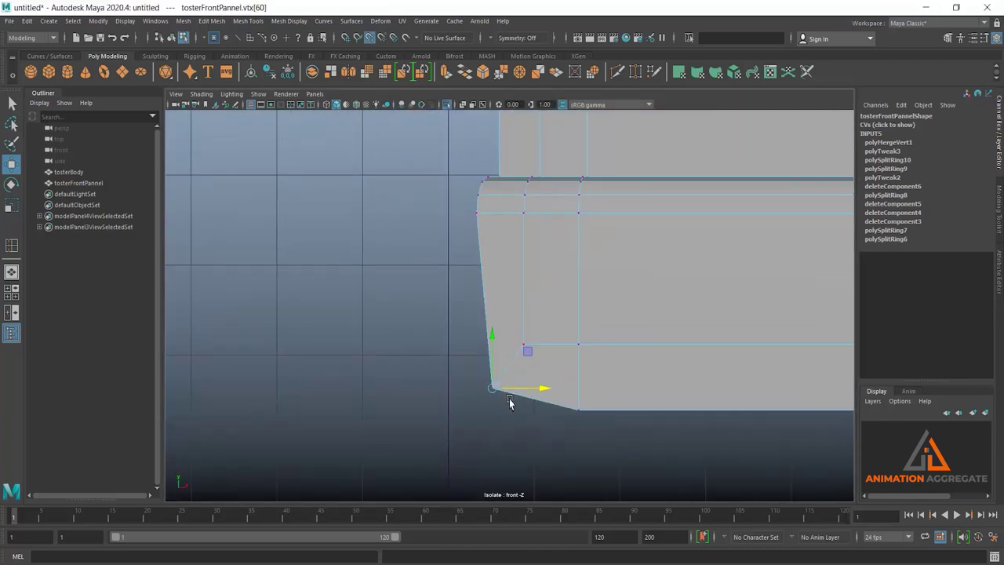
pyautogui.moveTo(479, 221); pyautogui.dragTo(472, 217, button='middle')
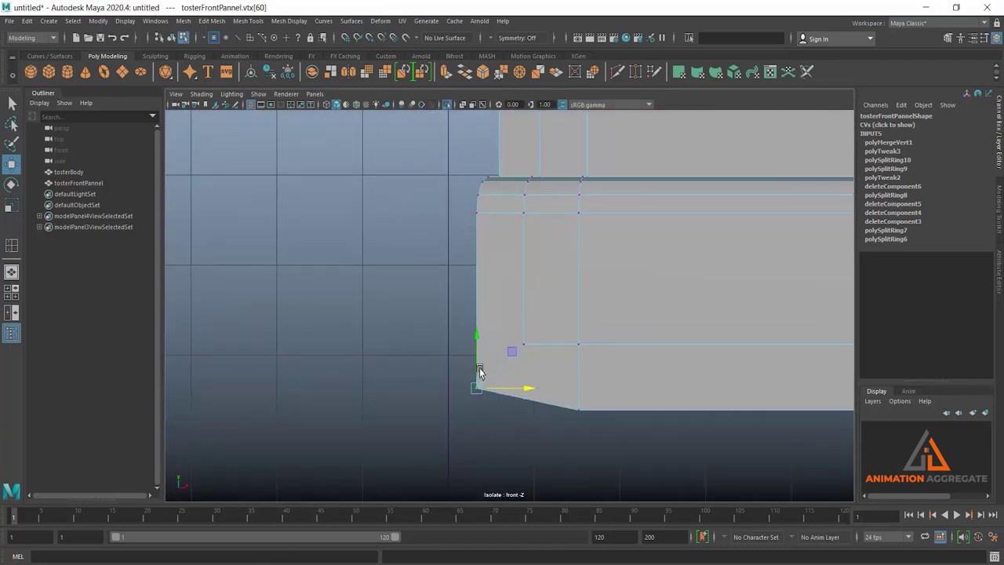
pyautogui.click(477, 369)
pyautogui.moveTo(578, 411); pyautogui.dragTo(578, 417, button='middle')
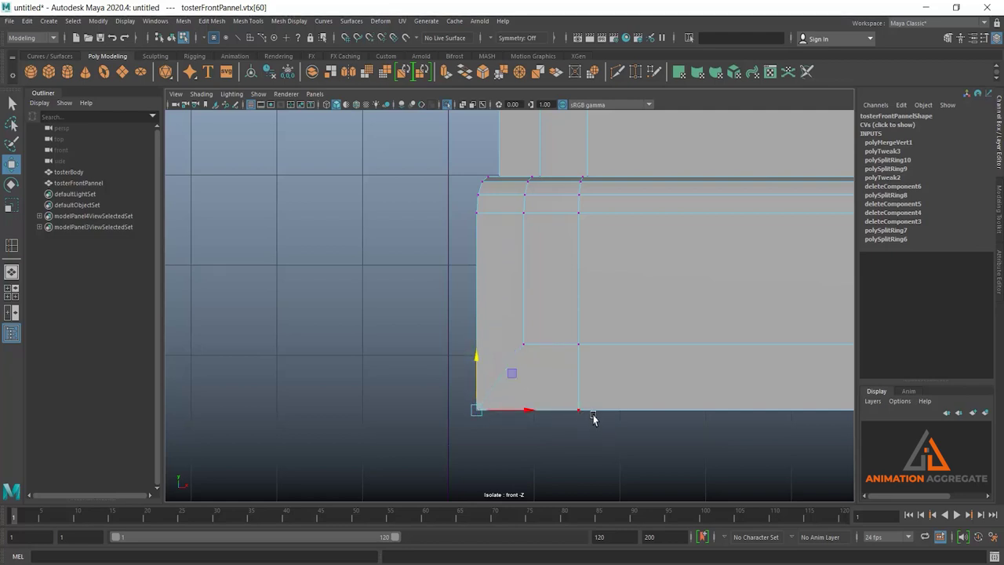
pyautogui.press('space')
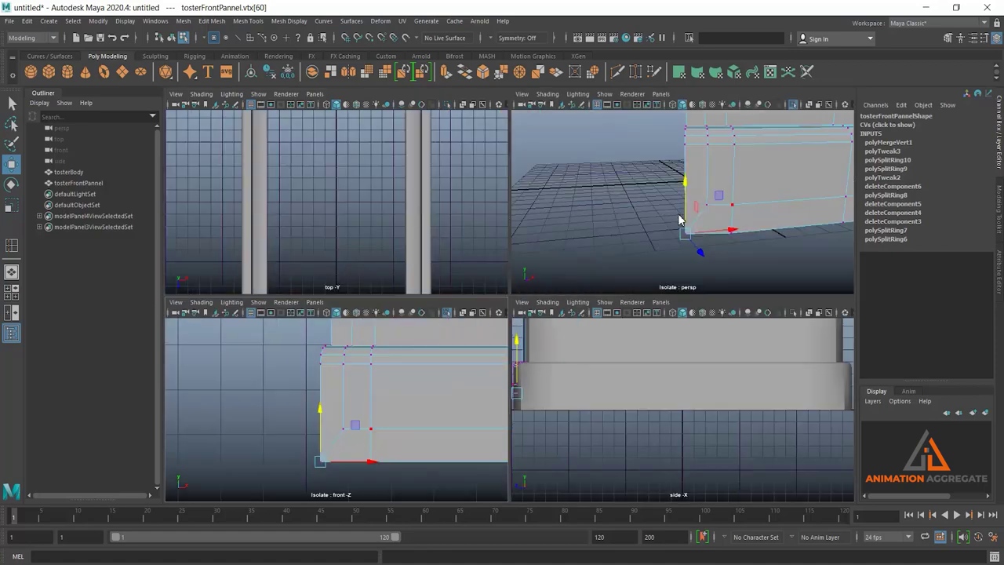
pyautogui.press('space')
pyautogui.moveTo(592, 237); pyautogui.dragTo(654, 196, button='right')
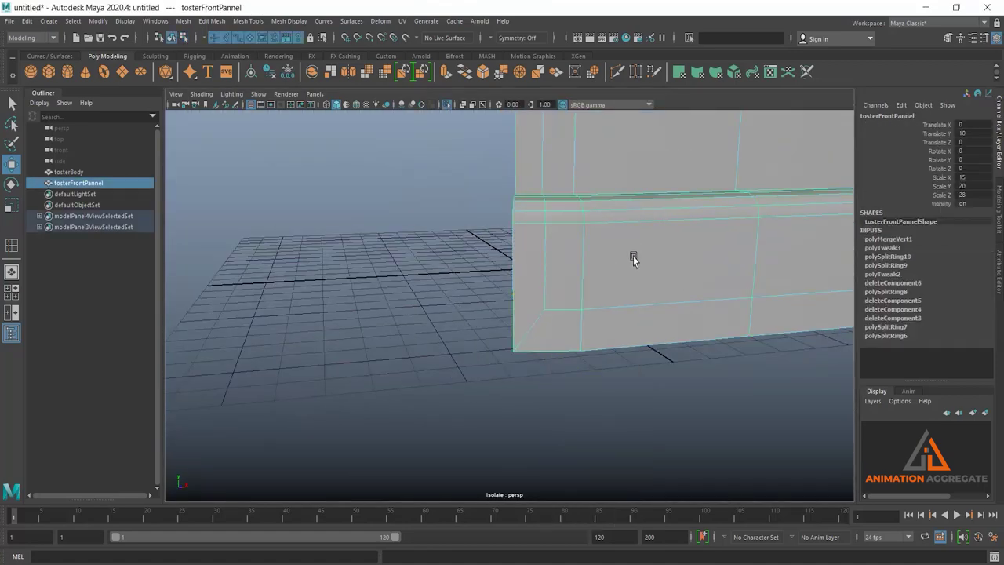
pyautogui.press('3')
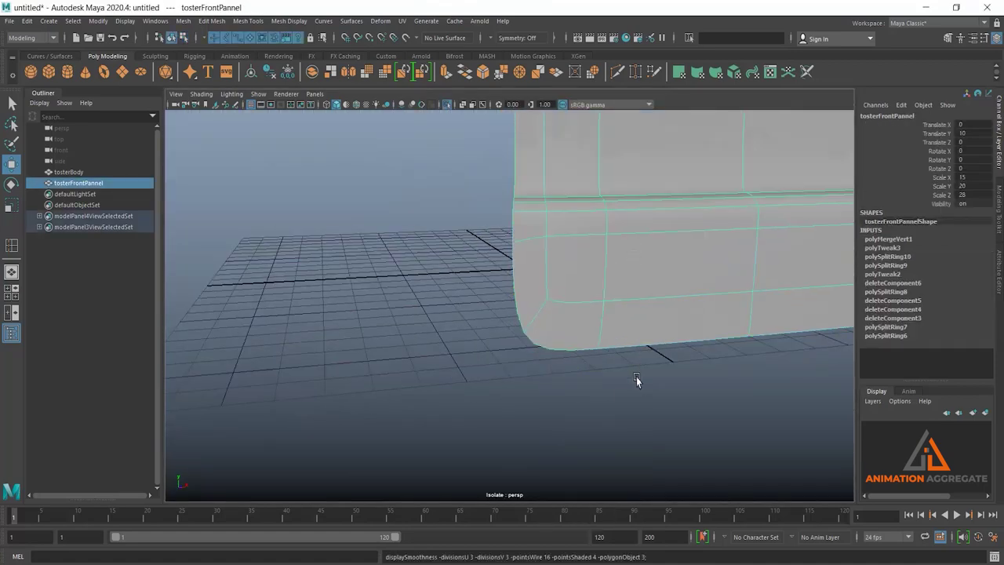
pyautogui.keyDown('alt'); pyautogui.moveTo(636, 381); pyautogui.dragTo(541, 312, button='right'); pyautogui.keyUp('alt')
pyautogui.keyDown('alt'); pyautogui.moveTo(630, 346); pyautogui.dragTo(691, 279); pyautogui.keyUp('alt')
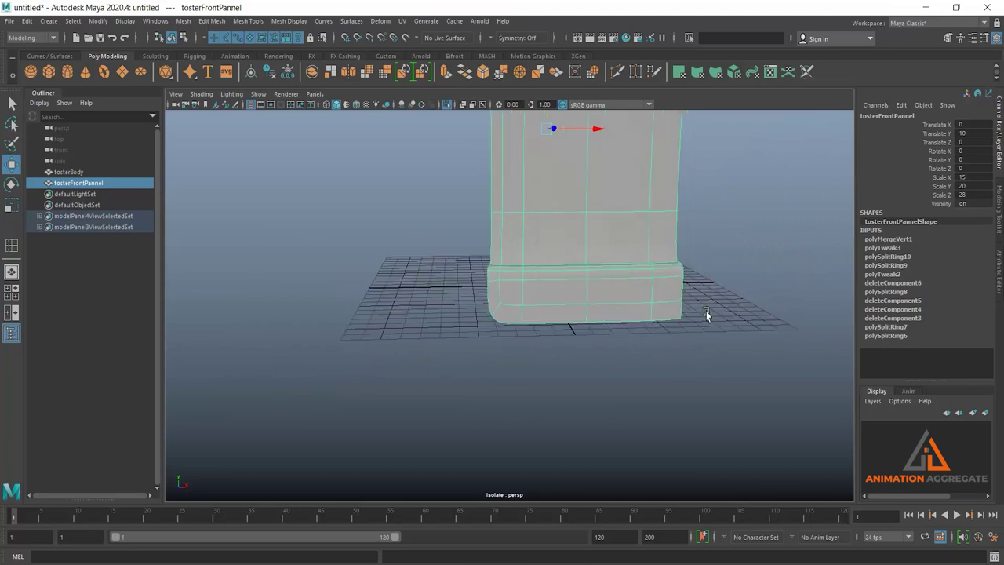
pyautogui.keyDown('alt'); pyautogui.moveTo(505, 336); pyautogui.dragTo(527, 310); pyautogui.keyUp('alt')
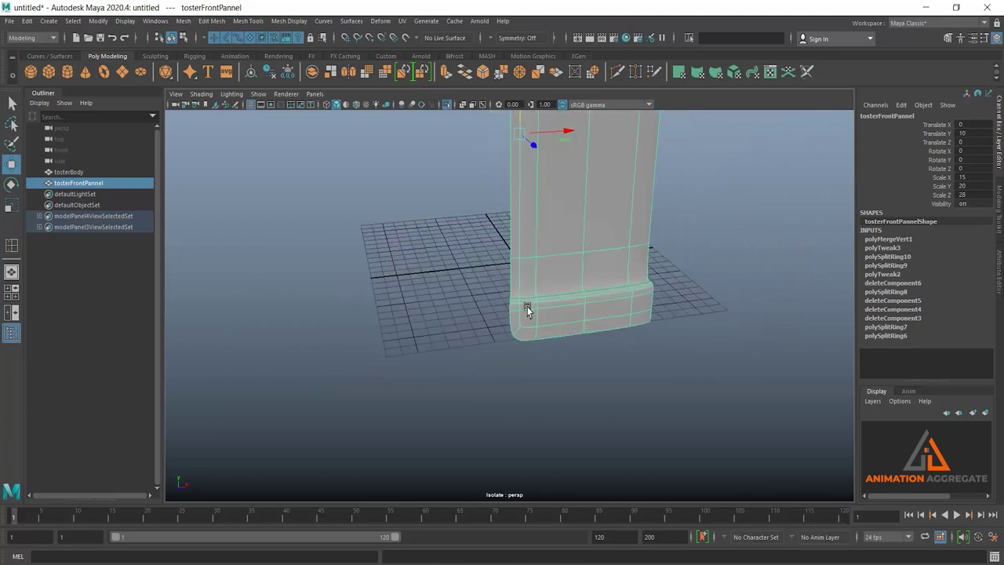
pyautogui.moveTo(569, 346)
pyautogui.keyDown('alt'); pyautogui.mouseDown()
pyautogui.moveTo(533, 280)
pyautogui.moveTo(538, 388)
pyautogui.moveTo(531, 348)
pyautogui.moveTo(551, 304)
pyautogui.moveTo(572, 352)
pyautogui.moveTo(542, 359)
pyautogui.moveTo(548, 351)
pyautogui.mouseUp(); pyautogui.keyUp('alt')
pyautogui.press('1')
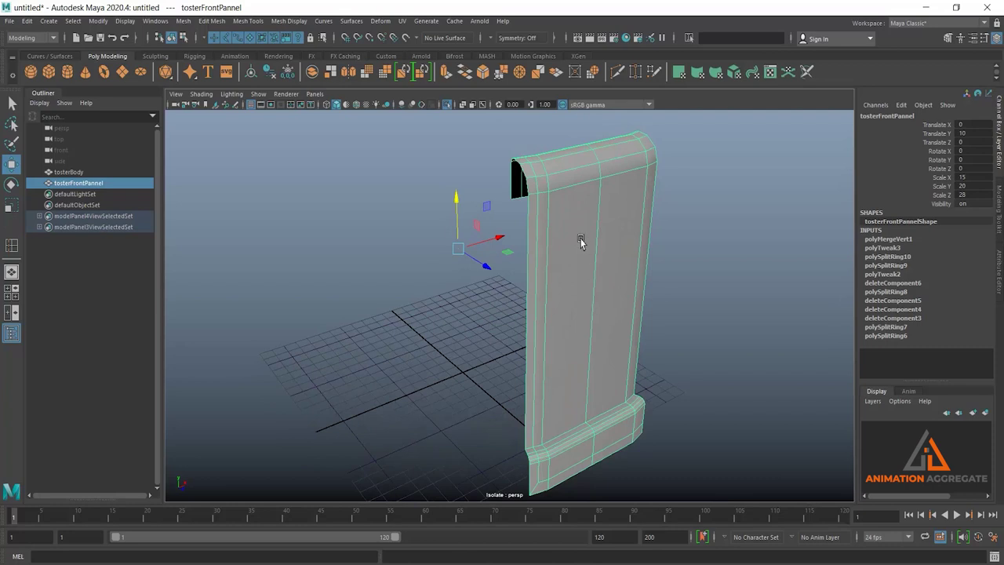
# Step: Delete the faces of the panel's right half and return to Object Mode
pyautogui.moveTo(581, 242); pyautogui.dragTo(578, 265, button='right')
pyautogui.moveTo(576, 365)
pyautogui.keyDown('alt'); pyautogui.mouseDown()
pyautogui.moveTo(545, 348)
pyautogui.moveTo(504, 345)
pyautogui.moveTo(584, 296)
pyautogui.mouseUp(); pyautogui.keyUp('alt')
pyautogui.moveTo(637, 142); pyautogui.dragTo(546, 455)
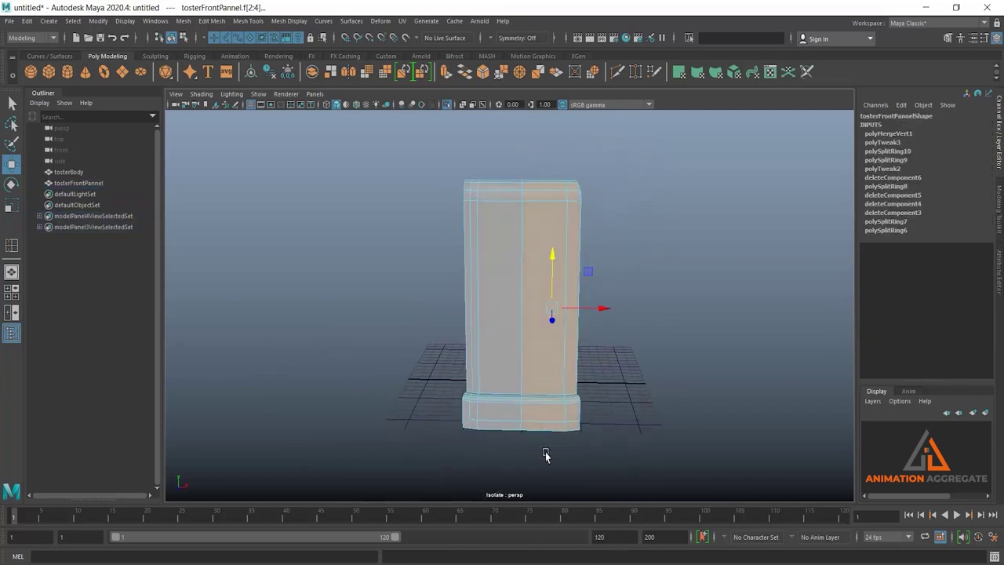
pyautogui.click(546, 457)
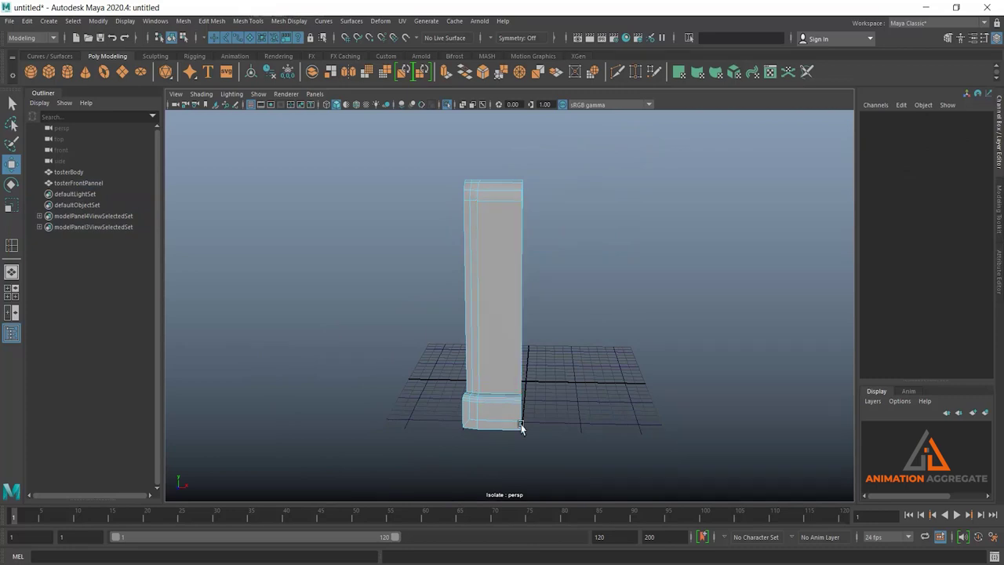
pyautogui.moveTo(520, 426)
pyautogui.keyDown('alt'); pyautogui.mouseDown()
pyautogui.moveTo(579, 393)
pyautogui.moveTo(540, 253)
pyautogui.mouseUp(); pyautogui.keyUp('alt')
pyautogui.keyDown('alt'); pyautogui.moveTo(540, 253); pyautogui.dragTo(663, 440, button='right'); pyautogui.keyUp('alt')
pyautogui.moveTo(664, 439)
pyautogui.keyDown('alt'); pyautogui.mouseDown()
pyautogui.moveTo(620, 338)
pyautogui.moveTo(635, 426)
pyautogui.moveTo(620, 431)
pyautogui.mouseUp(); pyautogui.keyUp('alt')
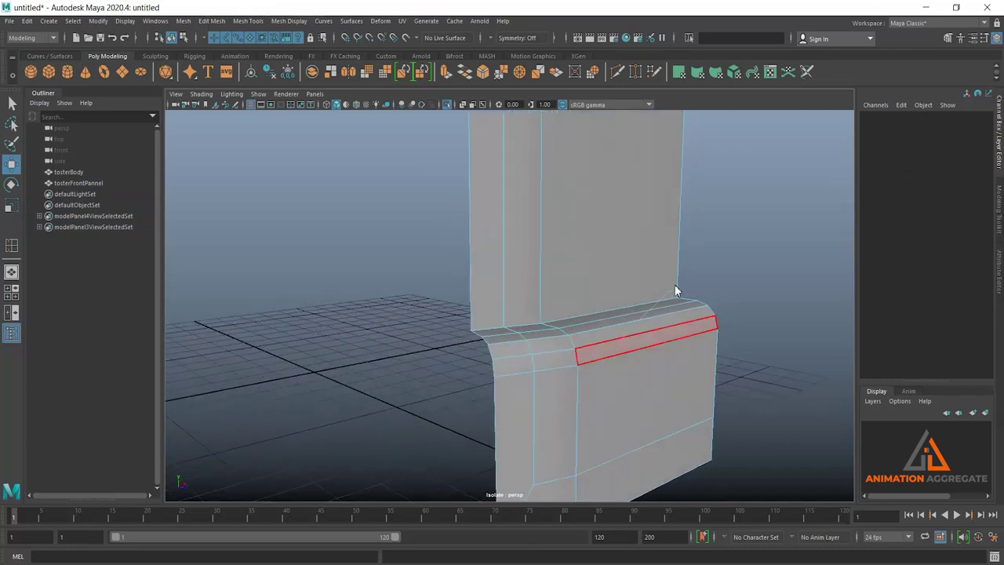
pyautogui.moveTo(615, 278); pyautogui.dragTo(683, 255, button='right')
pyautogui.keyDown('alt'); pyautogui.moveTo(639, 316); pyautogui.dragTo(578, 242, button='right'); pyautogui.keyUp('alt')
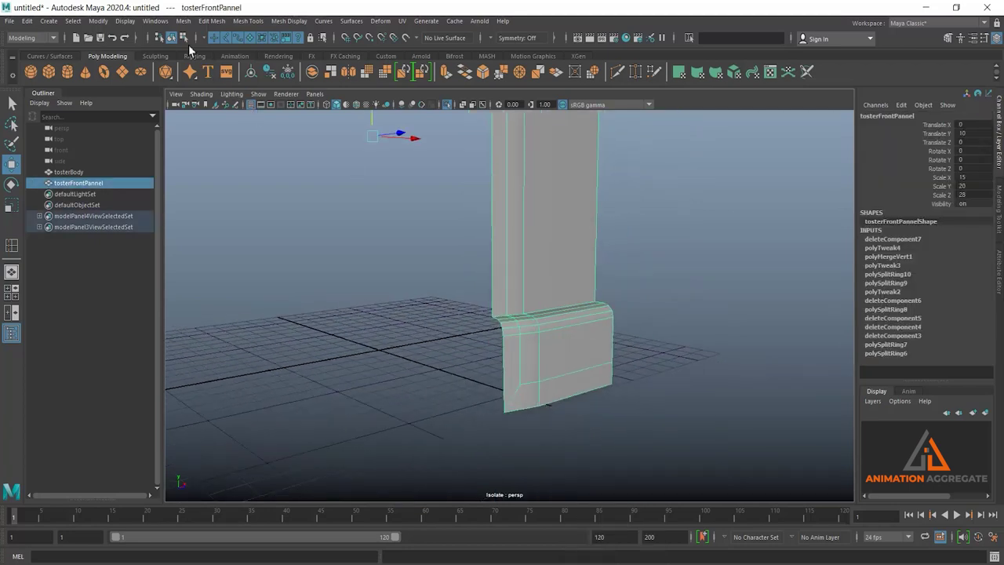
pyautogui.click(186, 22)
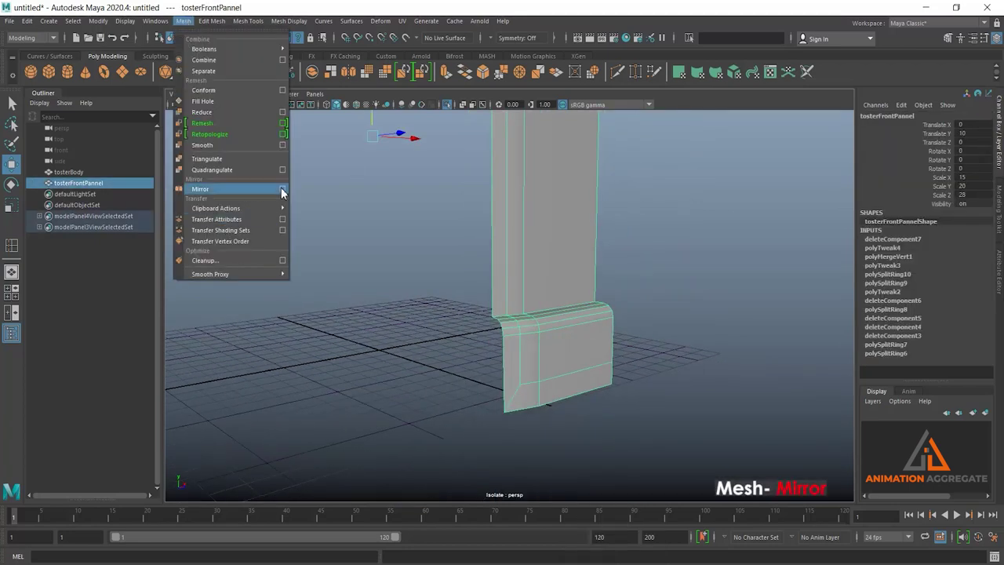
# Step: Mirror the half panel across the X axis in the + direction with Mesh > Mirror
pyautogui.click(281, 187)
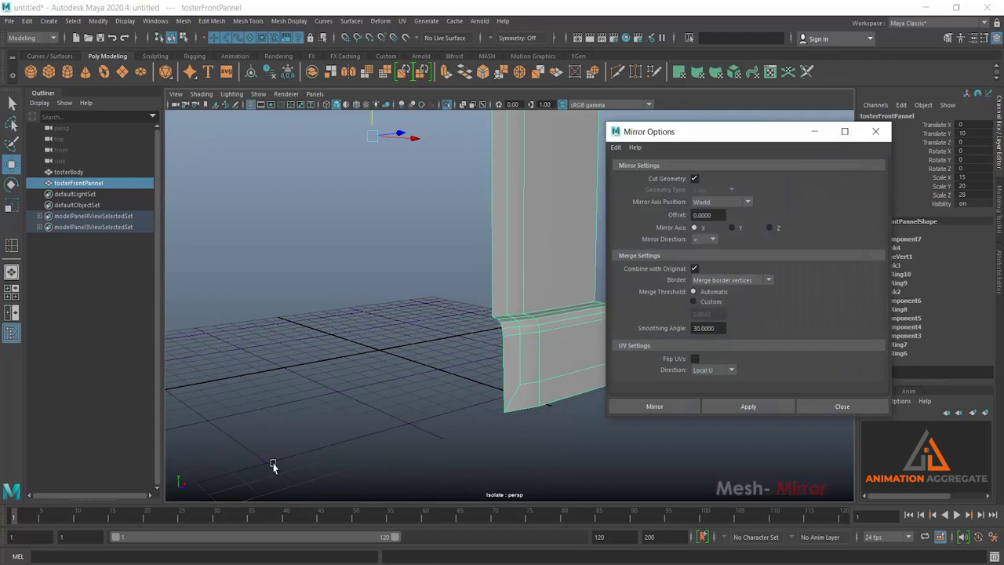
pyautogui.moveTo(273, 466)
pyautogui.keyDown('alt'); pyautogui.mouseDown()
pyautogui.moveTo(305, 444)
pyautogui.moveTo(272, 466)
pyautogui.mouseUp(); pyautogui.keyUp('alt')
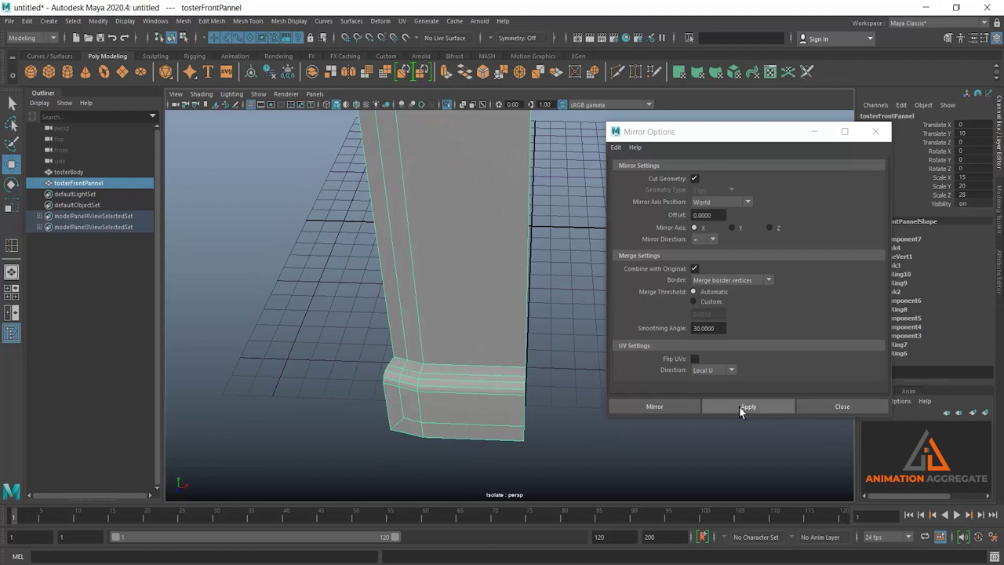
pyautogui.click(683, 406)
pyautogui.moveTo(663, 431)
pyautogui.keyDown('alt'); pyautogui.mouseDown()
pyautogui.moveTo(513, 340)
pyautogui.moveTo(539, 377)
pyautogui.moveTo(551, 442)
pyautogui.moveTo(524, 330)
pyautogui.mouseUp(); pyautogui.keyUp('alt')
# Step: Select the mirrored panel and preview it smoothed
pyautogui.press('q')
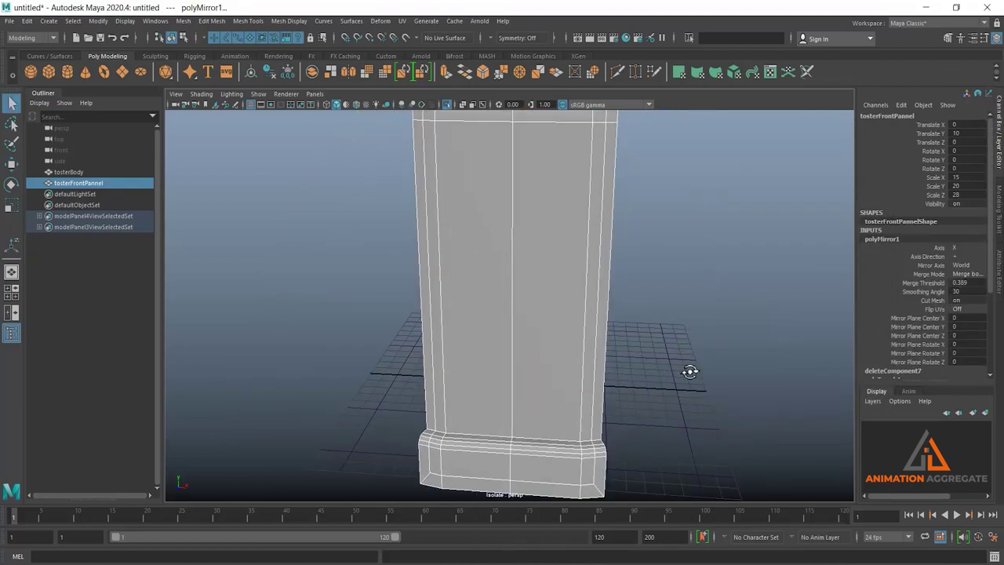
pyautogui.click(706, 318)
pyautogui.scroll(-5, 577, 321)
pyautogui.moveTo(578, 329)
pyautogui.keyDown('alt'); pyautogui.mouseDown()
pyautogui.moveTo(513, 332)
pyautogui.moveTo(514, 412)
pyautogui.moveTo(544, 364)
pyautogui.mouseUp(); pyautogui.keyUp('alt')
pyautogui.click(514, 412)
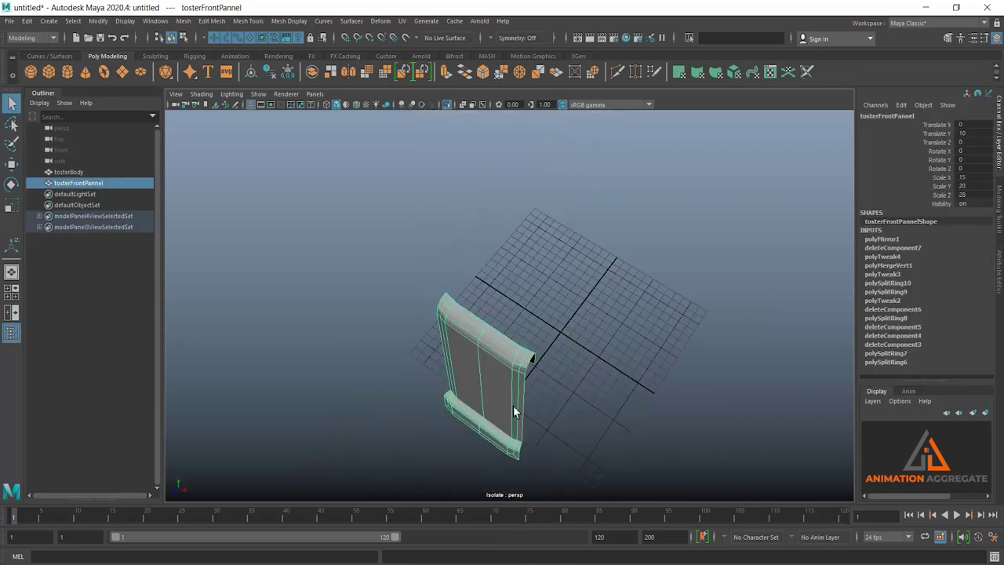
pyautogui.scroll(5, 589, 410)
pyautogui.moveTo(589, 411)
pyautogui.keyDown('alt'); pyautogui.mouseDown()
pyautogui.moveTo(583, 376)
pyautogui.moveTo(587, 385)
pyautogui.mouseUp(); pyautogui.keyUp('alt')
pyautogui.press('3')
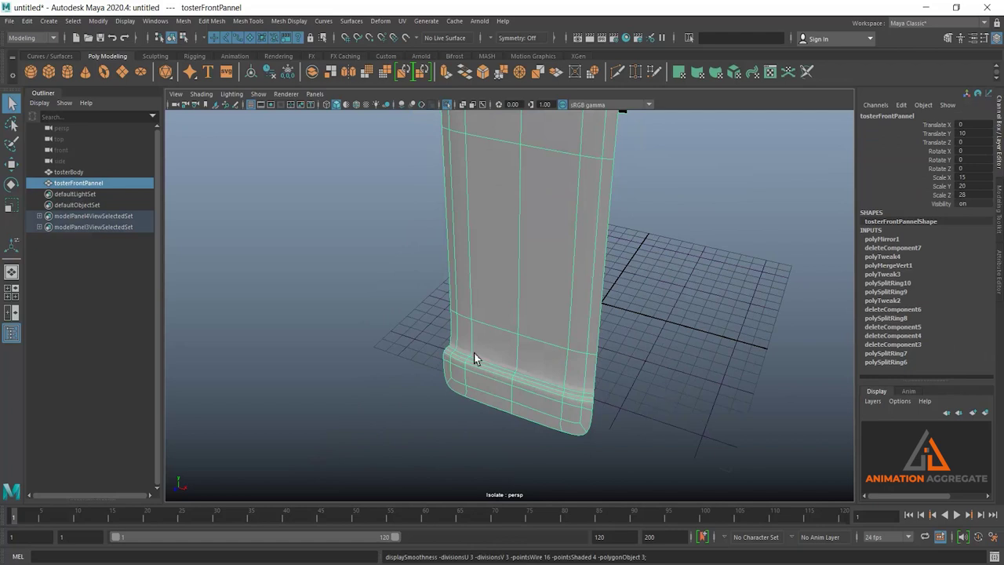
# Step: Extrude the panel's faces to a thickness of 0.24
pyautogui.moveTo(475, 358)
pyautogui.keyDown('alt'); pyautogui.mouseDown()
pyautogui.moveTo(549, 343)
pyautogui.moveTo(551, 332)
pyautogui.moveTo(515, 348)
pyautogui.mouseUp(); pyautogui.keyUp('alt')
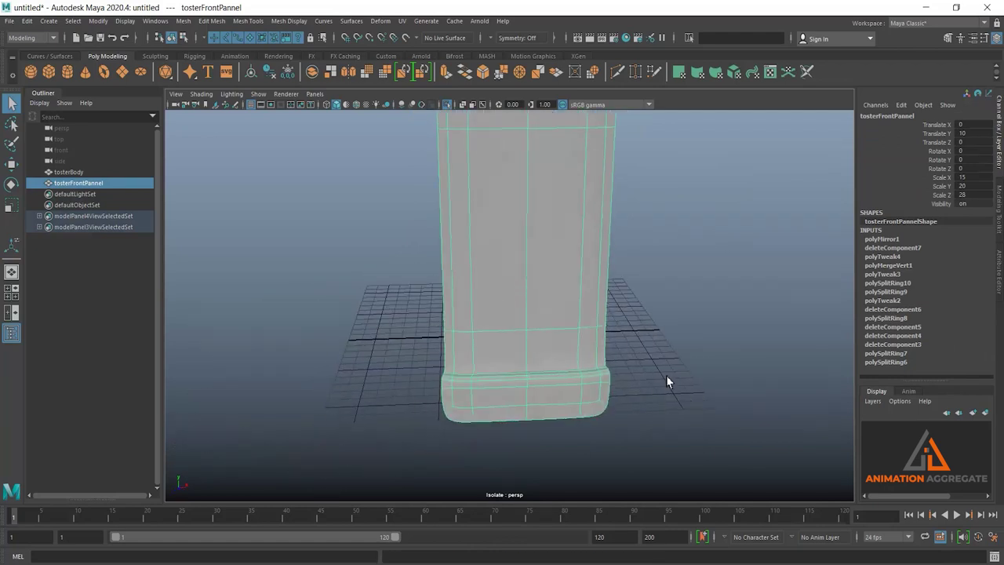
pyautogui.scroll(-5, 511, 259)
pyautogui.keyDown('alt'); pyautogui.moveTo(511, 260); pyautogui.dragTo(526, 355); pyautogui.keyUp('alt')
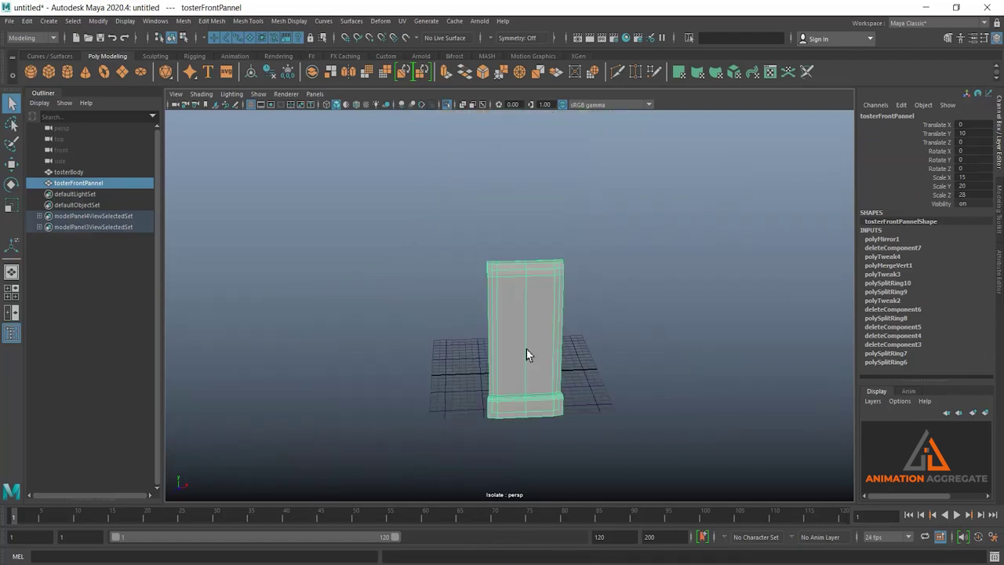
pyautogui.moveTo(496, 304)
pyautogui.keyDown('alt'); pyautogui.mouseDown()
pyautogui.moveTo(538, 340)
pyautogui.moveTo(670, 186)
pyautogui.mouseUp(); pyautogui.keyUp('alt')
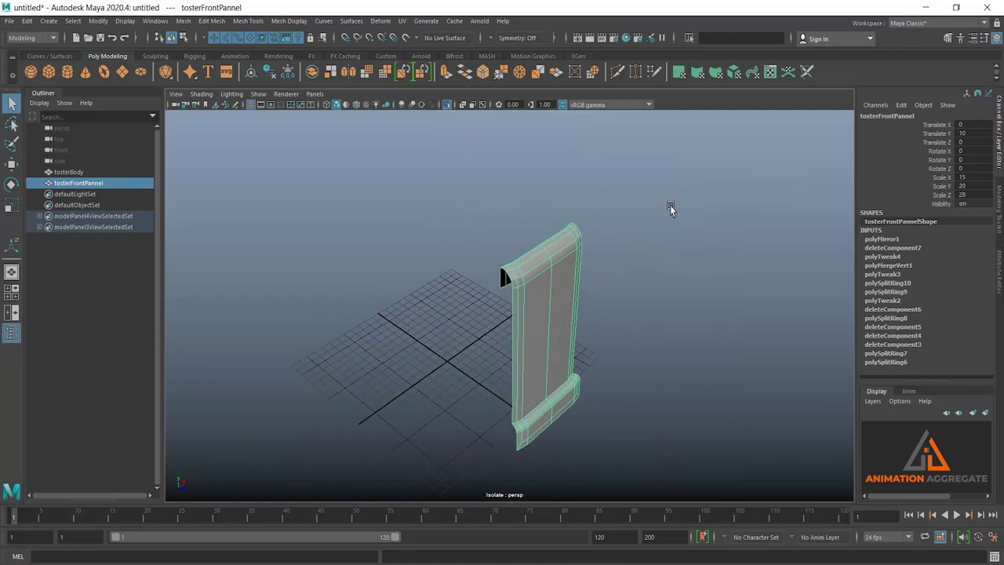
pyautogui.hotkey('ctrl', 'e')
pyautogui.moveTo(600, 274)
pyautogui.keyDown('alt'); pyautogui.mouseDown()
pyautogui.moveTo(648, 339)
pyautogui.moveTo(708, 320)
pyautogui.mouseUp(); pyautogui.keyUp('alt')
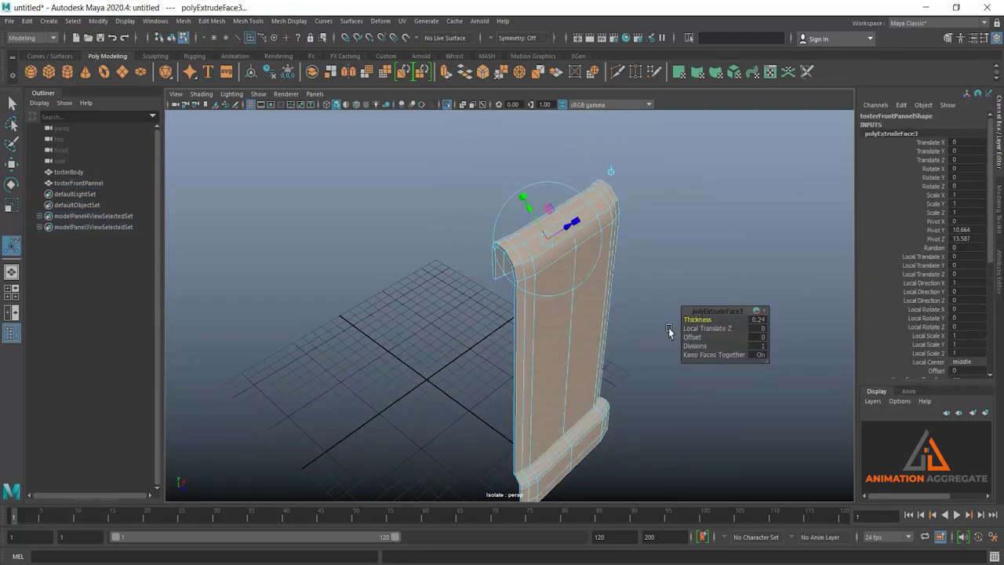
# Step: Return to Object Mode and orbit to inspect the thickened panel's bottom ledge
pyautogui.moveTo(561, 282); pyautogui.dragTo(663, 231, button='right')
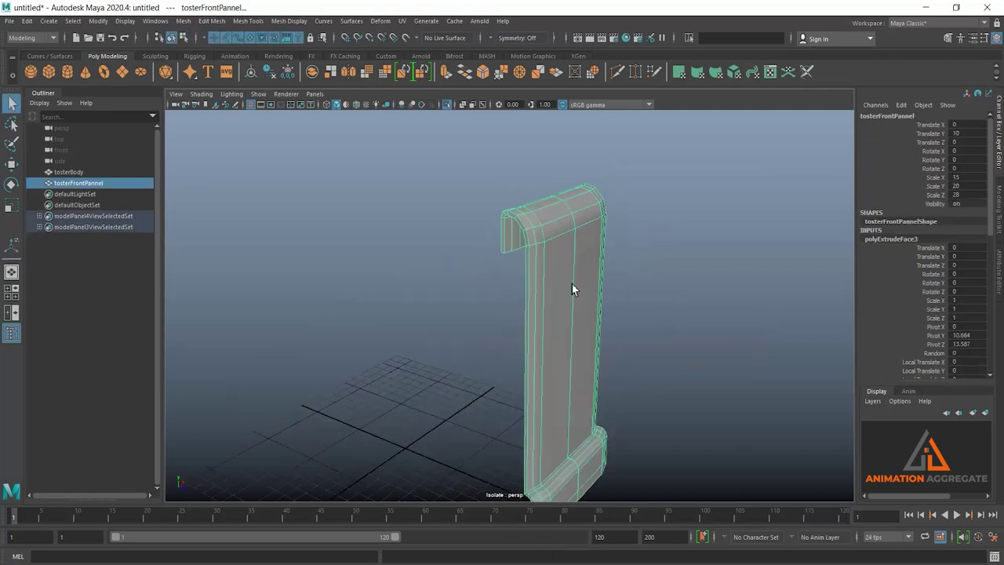
pyautogui.moveTo(572, 289)
pyautogui.keyDown('alt'); pyautogui.mouseDown()
pyautogui.moveTo(596, 288)
pyautogui.moveTo(565, 306)
pyautogui.mouseUp(); pyautogui.keyUp('alt')
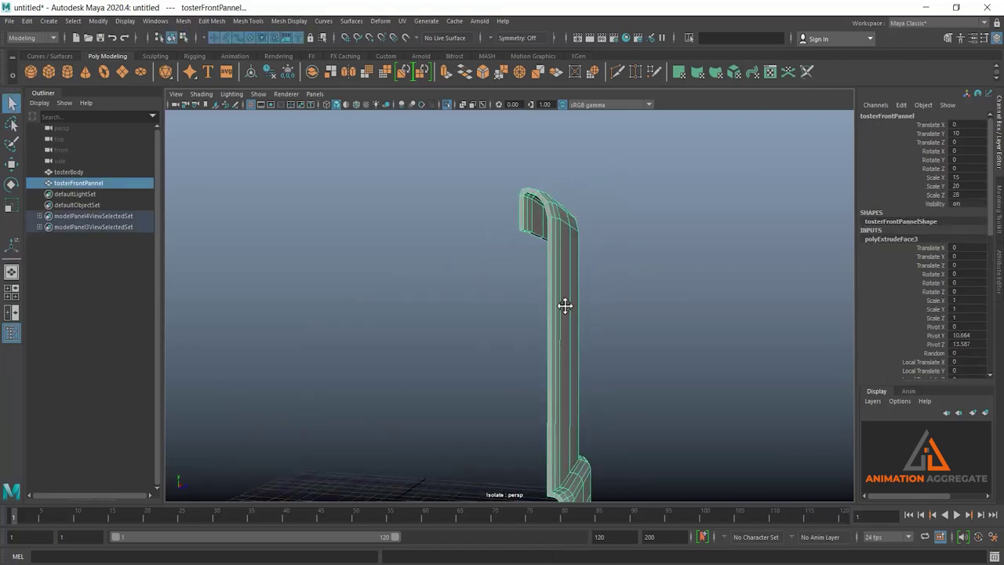
pyautogui.keyDown('alt'); pyautogui.moveTo(565, 306); pyautogui.dragTo(635, 332, button='middle'); pyautogui.keyUp('alt')
pyautogui.scroll(5, 586, 350)
pyautogui.moveTo(585, 350)
pyautogui.keyDown('alt'); pyautogui.mouseDown()
pyautogui.moveTo(632, 403)
pyautogui.moveTo(653, 320)
pyautogui.moveTo(560, 321)
pyautogui.moveTo(478, 298)
pyautogui.moveTo(606, 288)
pyautogui.moveTo(526, 219)
pyautogui.moveTo(464, 289)
pyautogui.moveTo(480, 239)
pyautogui.mouseUp(); pyautogui.keyUp('alt')
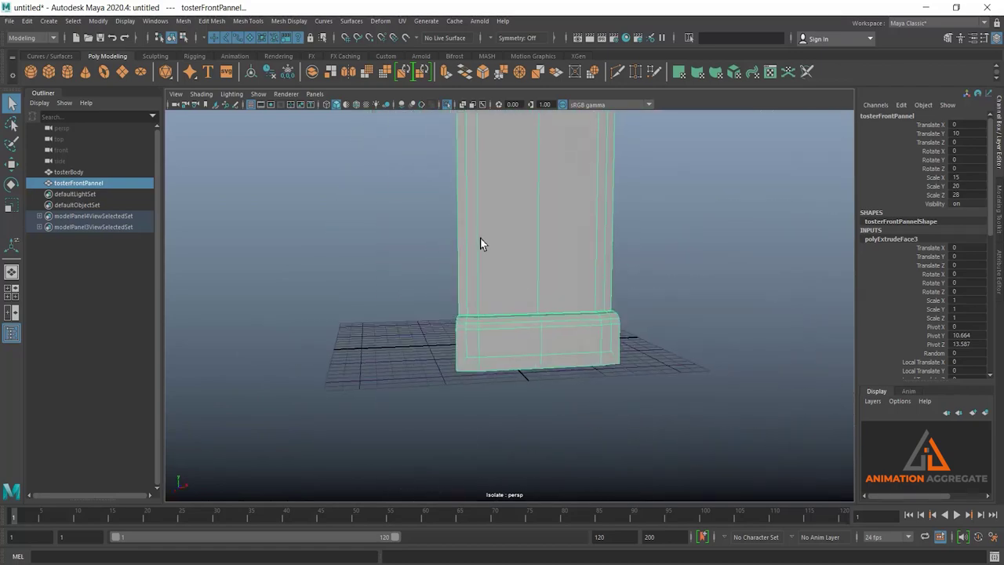
pyautogui.click(444, 104)
pyautogui.keyDown('alt'); pyautogui.moveTo(445, 103); pyautogui.dragTo(583, 273); pyautogui.keyUp('alt')
pyautogui.moveTo(583, 274)
pyautogui.keyDown('alt'); pyautogui.mouseDown()
pyautogui.moveTo(516, 280)
pyautogui.moveTo(617, 244)
pyautogui.moveTo(502, 298)
pyautogui.mouseUp(); pyautogui.keyUp('alt')
pyautogui.keyDown('alt'); pyautogui.moveTo(502, 298); pyautogui.dragTo(578, 358, button='right'); pyautogui.keyUp('alt')
pyautogui.moveTo(578, 359)
pyautogui.keyDown('alt'); pyautogui.mouseDown()
pyautogui.moveTo(544, 359)
pyautogui.moveTo(605, 343)
pyautogui.mouseUp(); pyautogui.keyUp('alt')
pyautogui.keyDown('alt'); pyautogui.moveTo(605, 343); pyautogui.dragTo(520, 265, button='right'); pyautogui.keyUp('alt')
pyautogui.keyDown('alt'); pyautogui.moveTo(520, 264); pyautogui.dragTo(513, 280); pyautogui.keyUp('alt')
pyautogui.keyDown('alt'); pyautogui.moveTo(513, 280); pyautogui.dragTo(565, 285, button='right'); pyautogui.keyUp('alt')
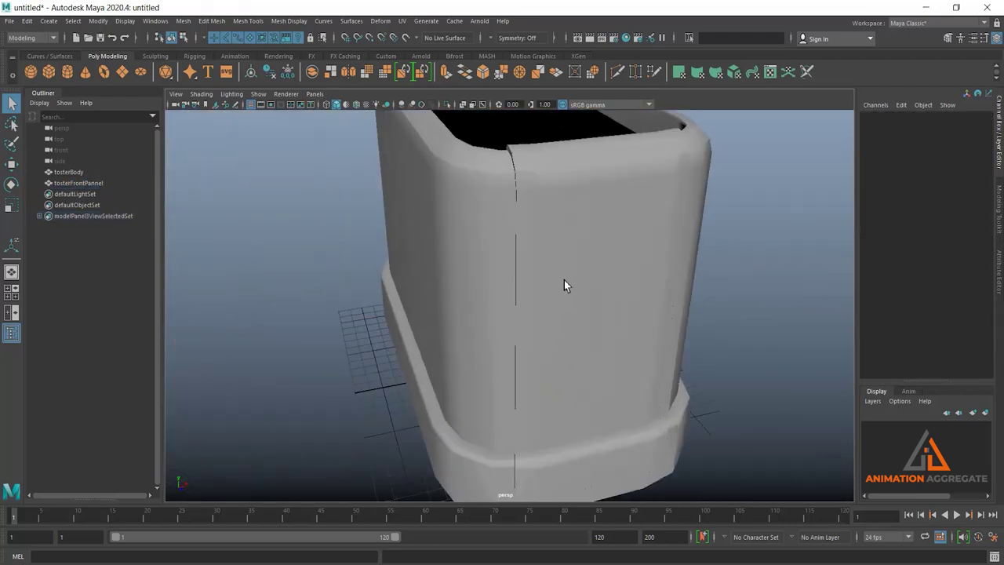
pyautogui.click(565, 285)
pyautogui.moveTo(565, 285)
pyautogui.keyDown('alt'); pyautogui.mouseDown()
pyautogui.moveTo(540, 281)
pyautogui.moveTo(530, 261)
pyautogui.moveTo(529, 201)
pyautogui.moveTo(556, 280)
pyautogui.mouseUp(); pyautogui.keyUp('alt')
pyautogui.click(447, 105)
pyautogui.keyDown('alt'); pyautogui.moveTo(556, 280); pyautogui.dragTo(556, 246, button='right'); pyautogui.keyUp('alt')
# Step: Preview the panel's top lip smoothed with 3, then back to unsmoothed with 1
pyautogui.keyDown('alt'); pyautogui.moveTo(556, 246); pyautogui.dragTo(534, 314); pyautogui.keyUp('alt')
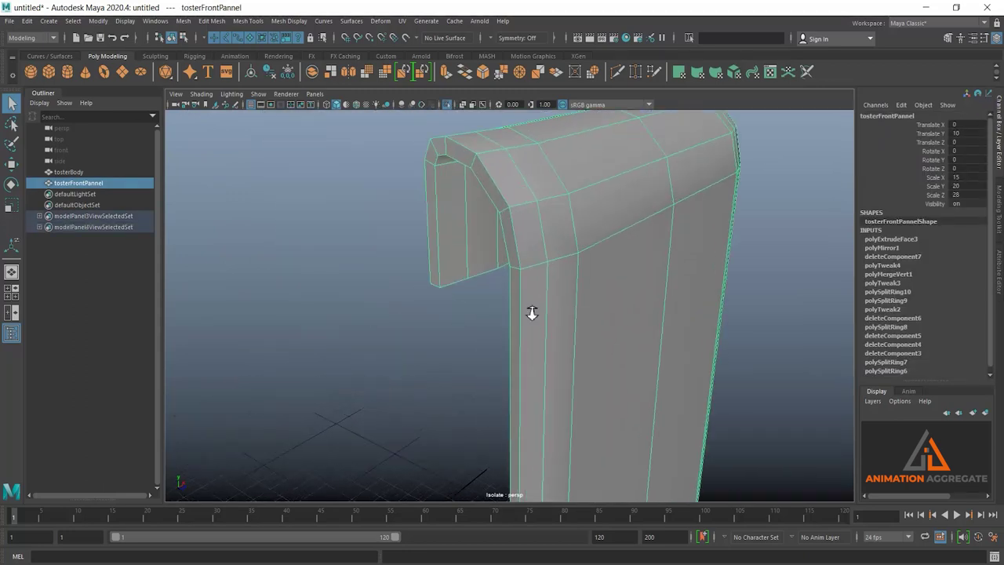
pyautogui.scroll(2, 534, 314)
pyautogui.press('3')
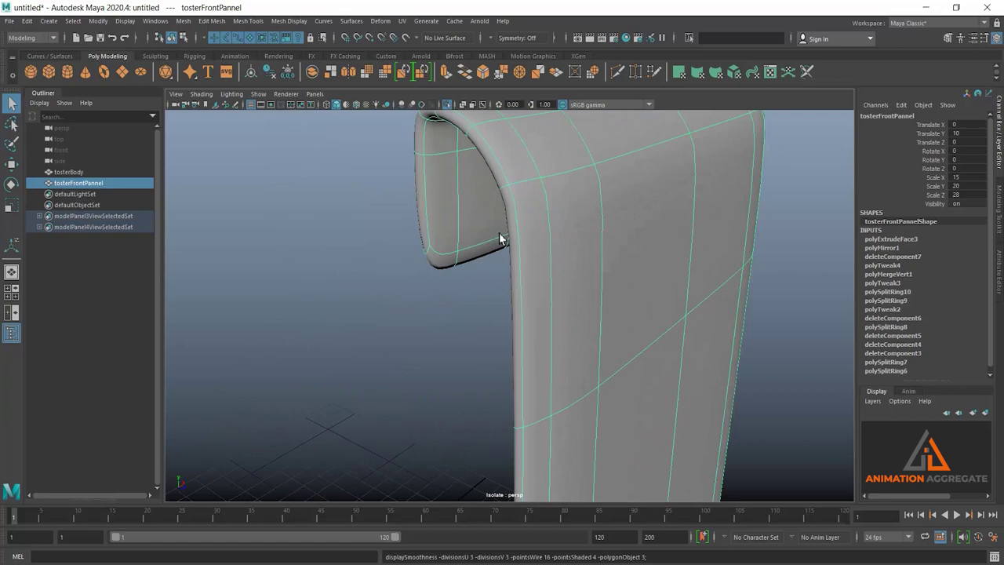
pyautogui.press('1')
# Step: Switch to Edge mode and select the vertical edge running down the panel's front
pyautogui.moveTo(574, 247); pyautogui.dragTo(550, 236, button='right')
pyautogui.click(522, 241)
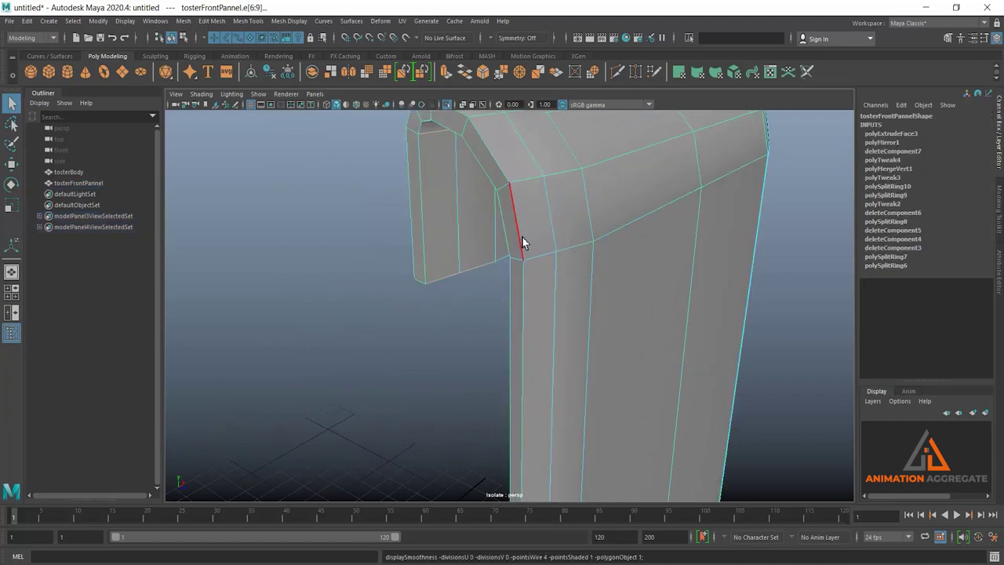
pyautogui.moveTo(521, 233); pyautogui.dragTo(482, 245)
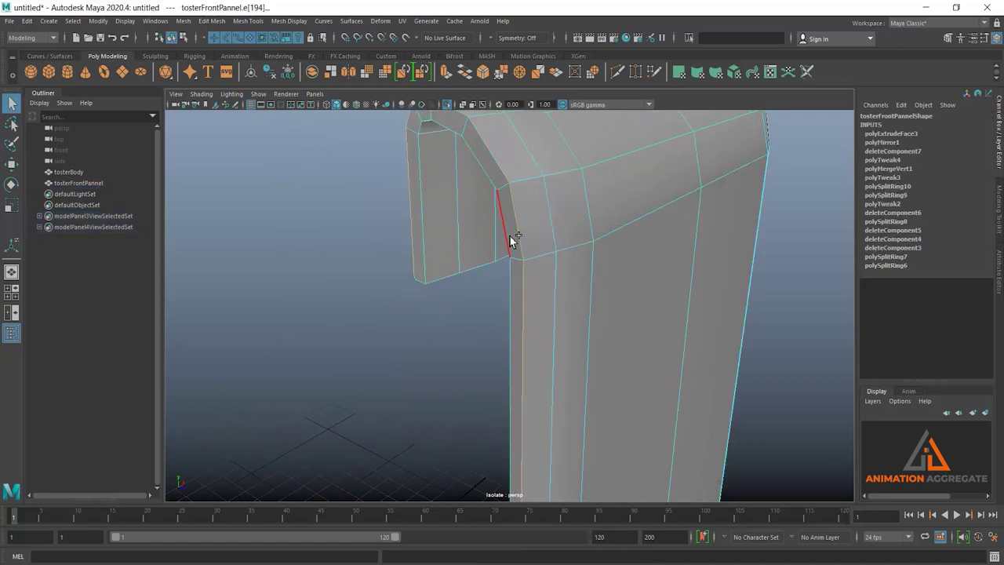
pyautogui.moveTo(411, 326)
pyautogui.keyDown('alt'); pyautogui.mouseDown()
pyautogui.moveTo(439, 294)
pyautogui.moveTo(488, 296)
pyautogui.mouseUp(); pyautogui.keyUp('alt')
pyautogui.click(706, 193)
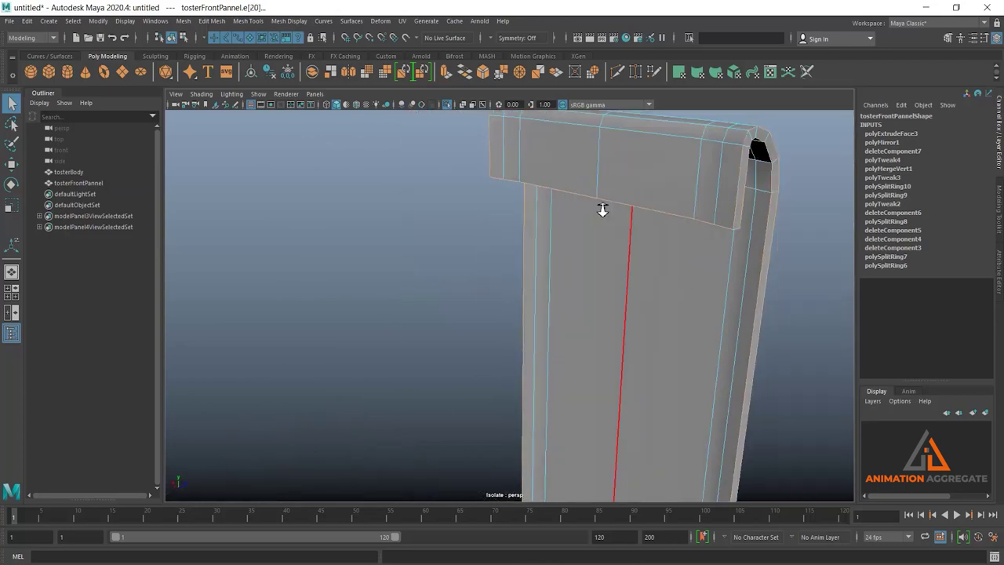
pyautogui.moveTo(705, 196)
pyautogui.keyDown('alt'); pyautogui.mouseDown()
pyautogui.moveTo(549, 253)
pyautogui.moveTo(555, 297)
pyautogui.moveTo(616, 279)
pyautogui.moveTo(538, 217)
pyautogui.moveTo(534, 252)
pyautogui.moveTo(739, 337)
pyautogui.moveTo(724, 352)
pyautogui.moveTo(719, 291)
pyautogui.moveTo(691, 349)
pyautogui.moveTo(587, 191)
pyautogui.moveTo(621, 336)
pyautogui.moveTo(557, 278)
pyautogui.moveTo(565, 302)
pyautogui.mouseUp(); pyautogui.keyUp('alt')
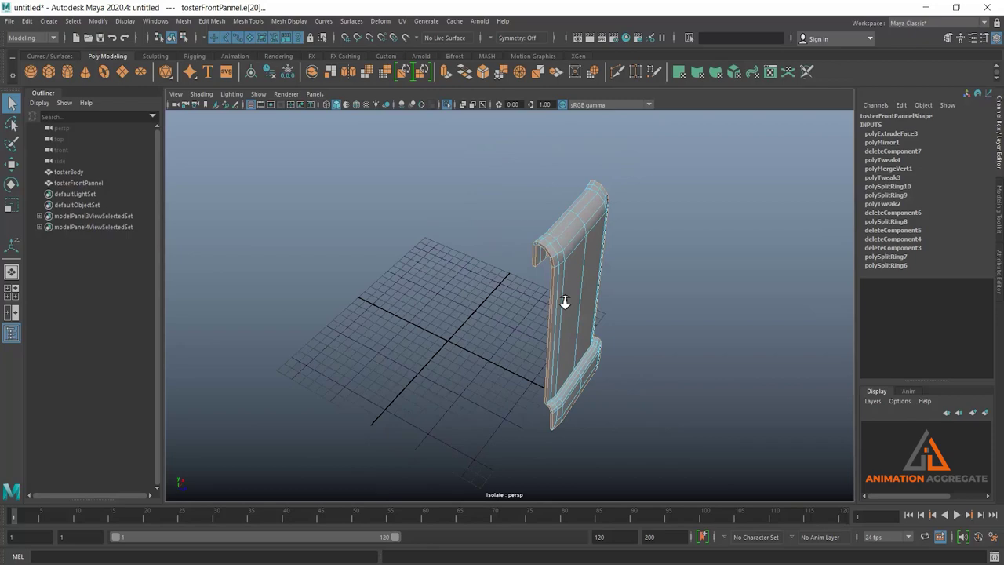
# Step: Bevel the selected vertical front edge with 2 segments
pyautogui.keyDown('alt'); pyautogui.moveTo(564, 302); pyautogui.dragTo(637, 325, button='right'); pyautogui.keyUp('alt')
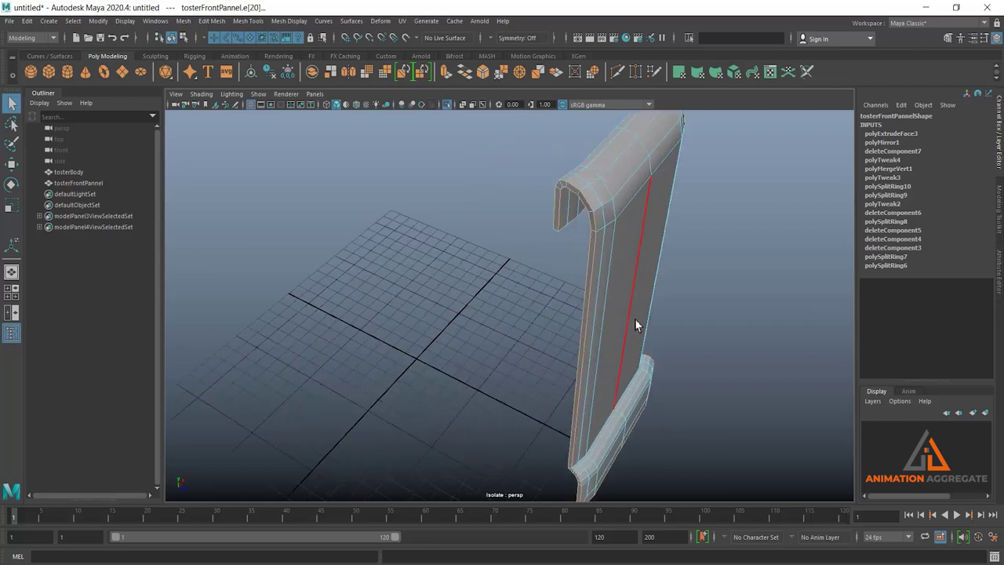
pyautogui.hotkey('ctrl', 'b')
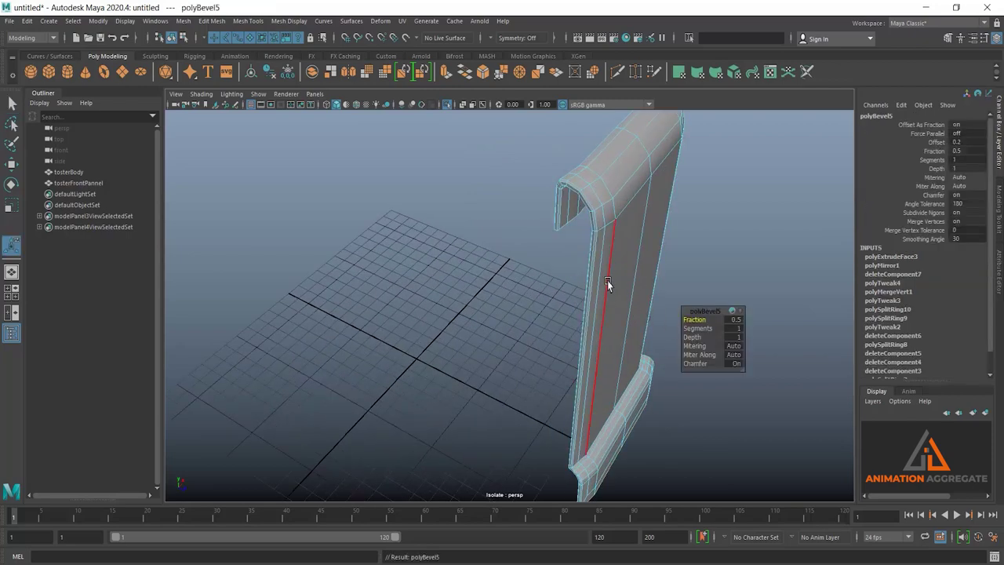
pyautogui.keyDown('alt'); pyautogui.moveTo(607, 285); pyautogui.dragTo(533, 276); pyautogui.keyUp('alt')
pyautogui.keyDown('alt'); pyautogui.moveTo(533, 275); pyautogui.dragTo(638, 381, button='right'); pyautogui.keyUp('alt')
pyautogui.click(698, 328)
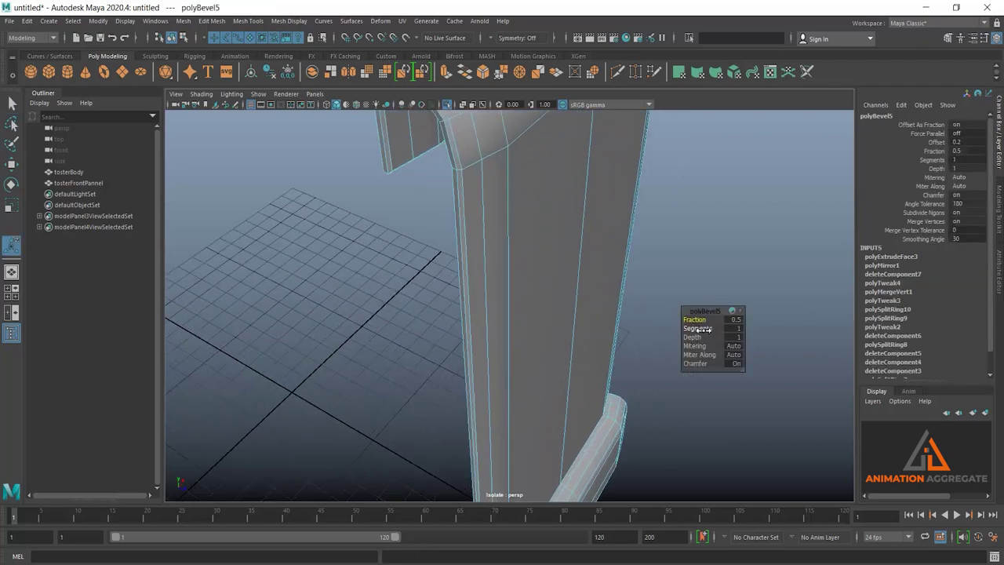
pyautogui.moveTo(697, 328); pyautogui.dragTo(726, 328)
# Step: Return to Object Mode, clear the selection and turn off Isolate Select
pyautogui.moveTo(565, 286); pyautogui.dragTo(592, 253, button='right')
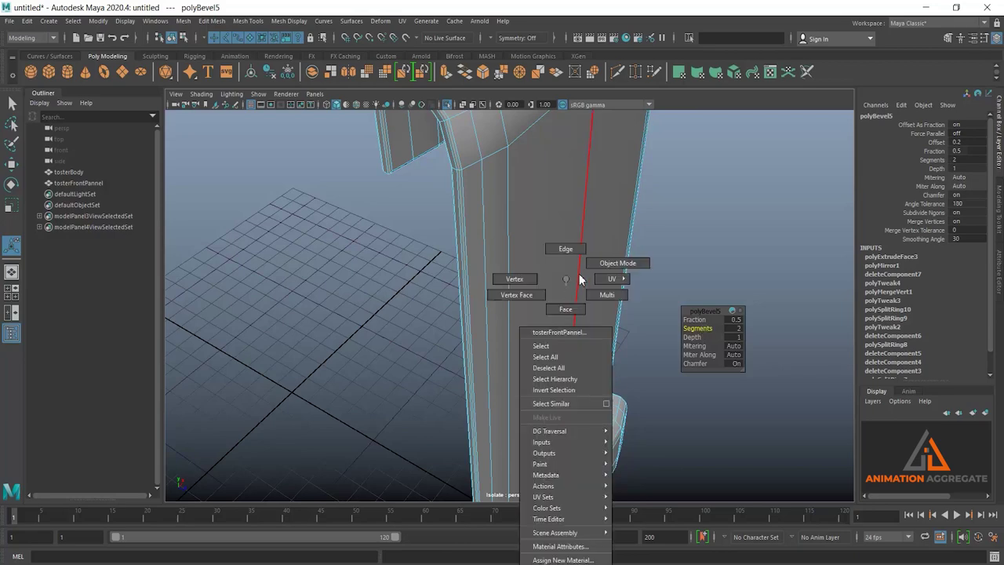
pyautogui.click(707, 284)
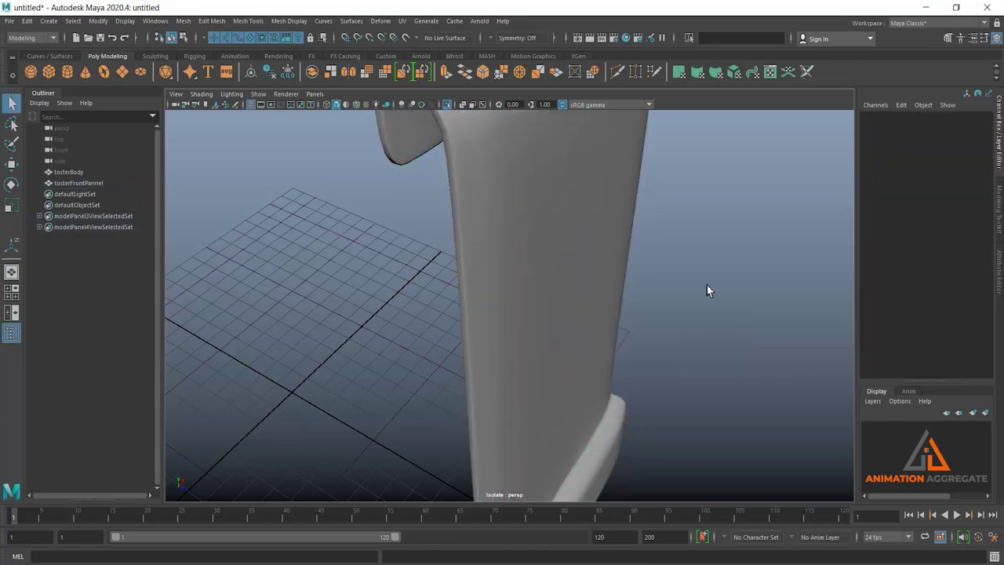
pyautogui.keyDown('alt'); pyautogui.moveTo(707, 285); pyautogui.dragTo(577, 309, button='right'); pyautogui.keyUp('alt')
pyautogui.keyDown('alt'); pyautogui.moveTo(577, 310); pyautogui.dragTo(431, 288); pyautogui.keyUp('alt')
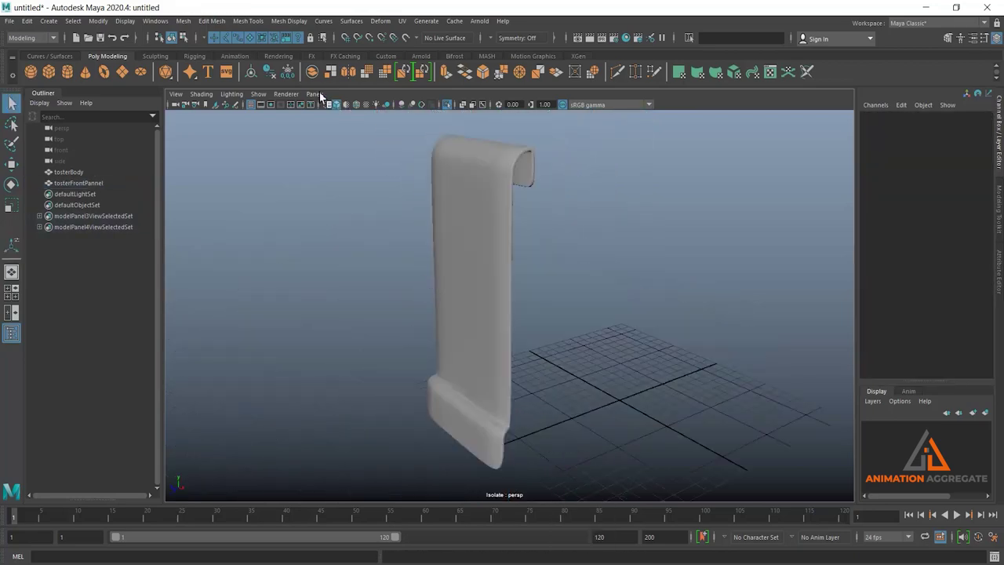
pyautogui.click(447, 105)
pyautogui.keyDown('alt'); pyautogui.moveTo(508, 320); pyautogui.dragTo(471, 291, button='right'); pyautogui.keyUp('alt')
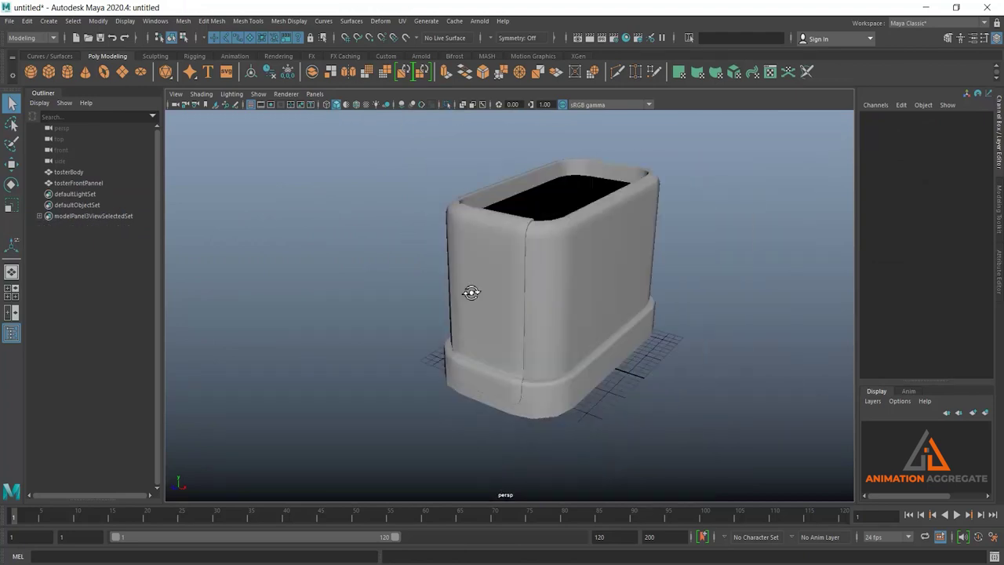
pyautogui.keyDown('alt'); pyautogui.moveTo(470, 291); pyautogui.dragTo(429, 291); pyautogui.keyUp('alt')
pyautogui.click(429, 291)
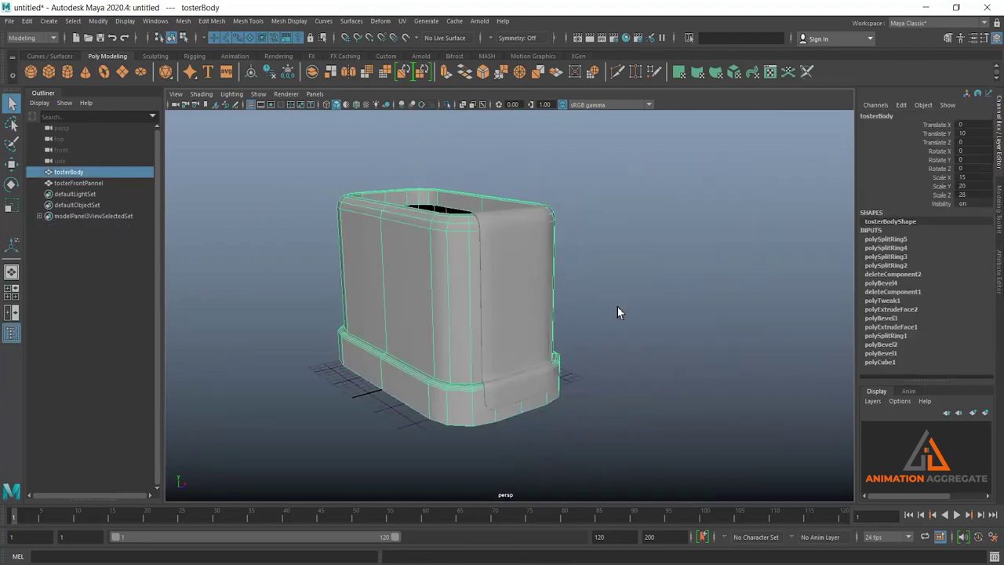
pyautogui.click(675, 262)
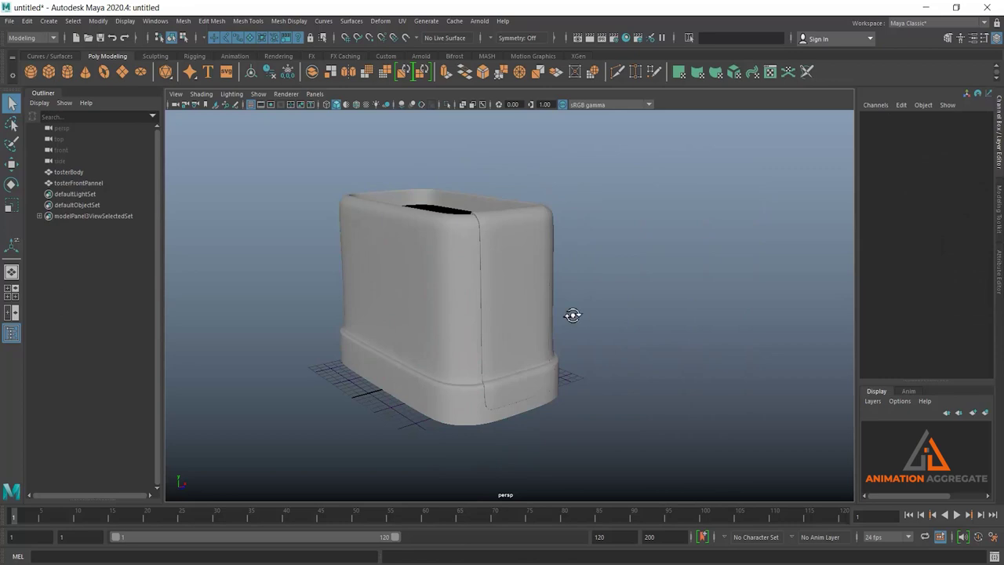
pyautogui.moveTo(572, 314)
pyautogui.keyDown('alt'); pyautogui.mouseDown()
pyautogui.moveTo(522, 325)
pyautogui.moveTo(539, 270)
pyautogui.moveTo(619, 305)
pyautogui.moveTo(614, 334)
pyautogui.moveTo(644, 309)
pyautogui.moveTo(502, 327)
pyautogui.moveTo(511, 325)
pyautogui.mouseUp(); pyautogui.keyUp('alt')
pyautogui.scroll(2, 540, 271)
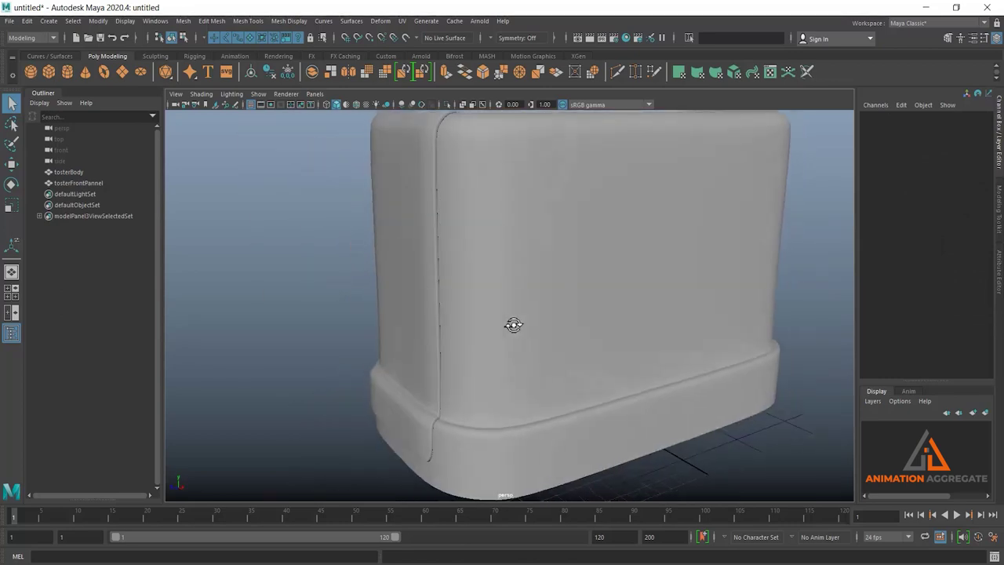
pyautogui.click(536, 292)
pyautogui.click(414, 312)
pyautogui.moveTo(412, 311)
pyautogui.keyDown('alt'); pyautogui.mouseDown()
pyautogui.moveTo(552, 312)
pyautogui.moveTo(569, 287)
pyautogui.moveTo(560, 341)
pyautogui.moveTo(540, 298)
pyautogui.moveTo(524, 327)
pyautogui.moveTo(697, 291)
pyautogui.mouseUp(); pyautogui.keyUp('alt')
pyautogui.click(697, 292)
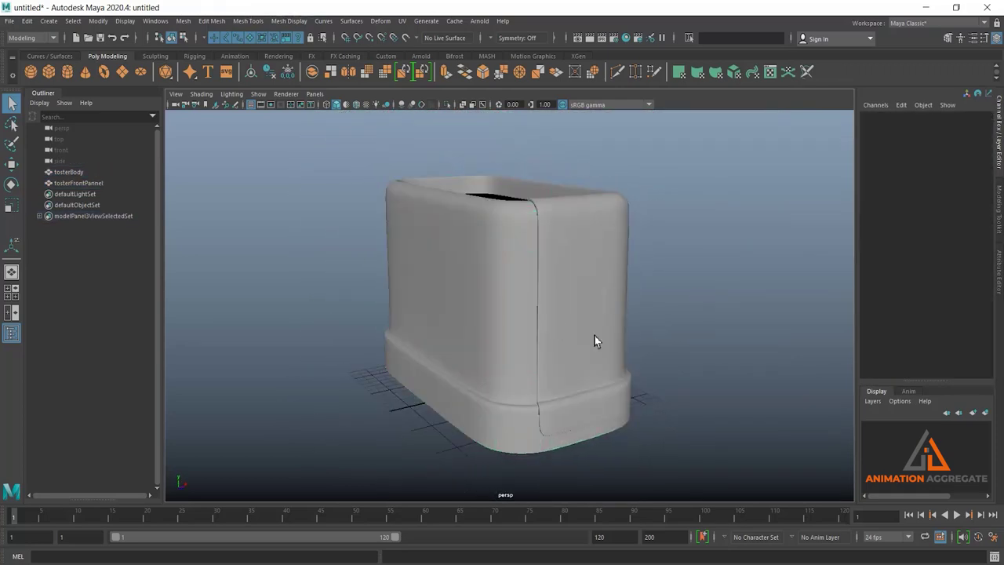
pyautogui.moveTo(593, 341)
pyautogui.keyDown('alt'); pyautogui.mouseDown()
pyautogui.moveTo(569, 327)
pyautogui.moveTo(491, 331)
pyautogui.moveTo(509, 330)
pyautogui.moveTo(565, 262)
pyautogui.mouseUp(); pyautogui.keyUp('alt')
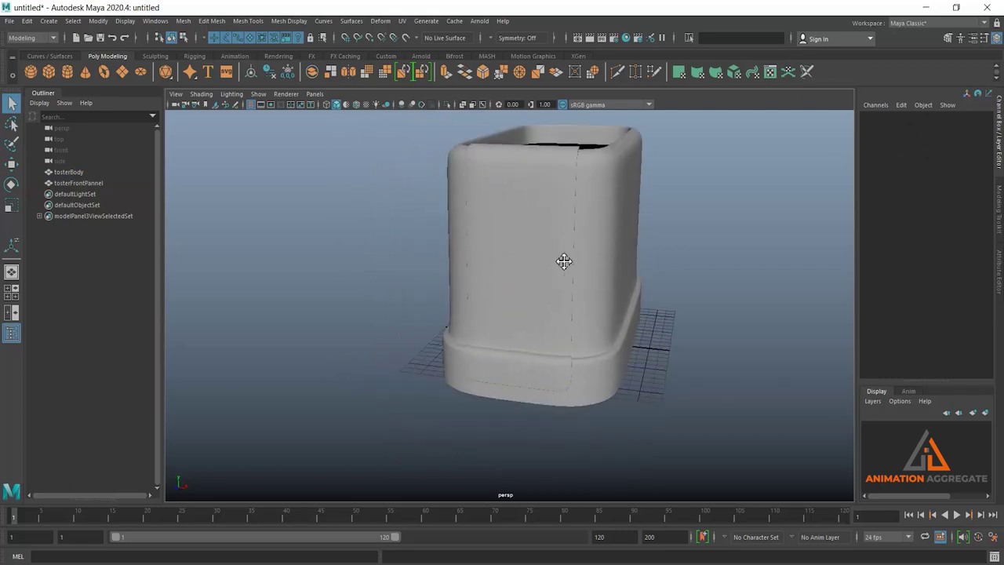
pyautogui.moveTo(565, 262)
pyautogui.keyDown('alt'); pyautogui.mouseDown(button='right')
pyautogui.moveTo(600, 397)
pyautogui.moveTo(587, 363)
pyautogui.mouseUp(button='right'); pyautogui.keyUp('alt')
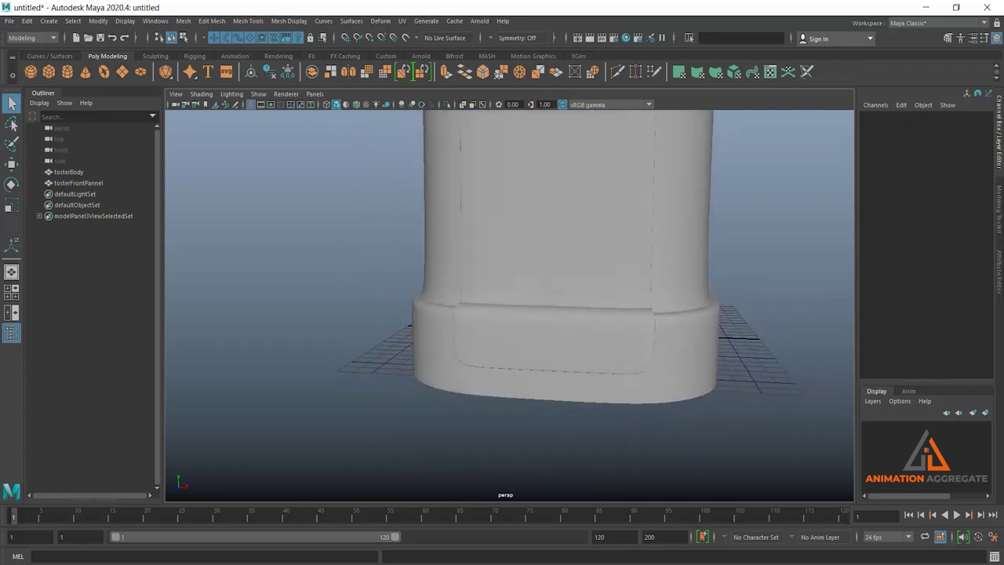
pyautogui.hotkey('alt', 'Tab')
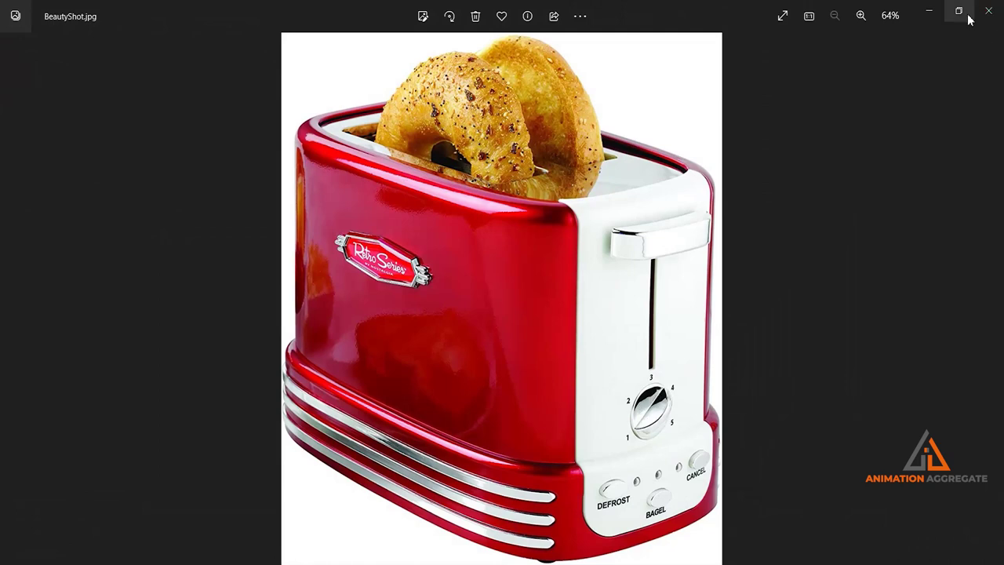
# Step: Add a new polygon cylinder for the knob beside the toaster model
pyautogui.click(929, 10)
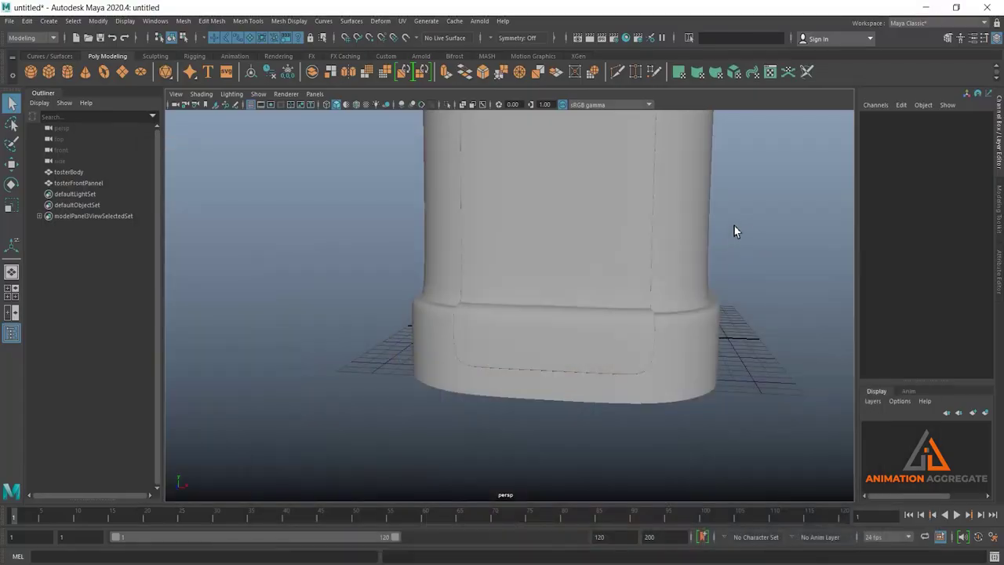
pyautogui.keyDown('alt'); pyautogui.moveTo(578, 330); pyautogui.dragTo(507, 285, button='right'); pyautogui.keyUp('alt')
pyautogui.keyDown('alt'); pyautogui.moveTo(506, 285); pyautogui.dragTo(533, 274); pyautogui.keyUp('alt')
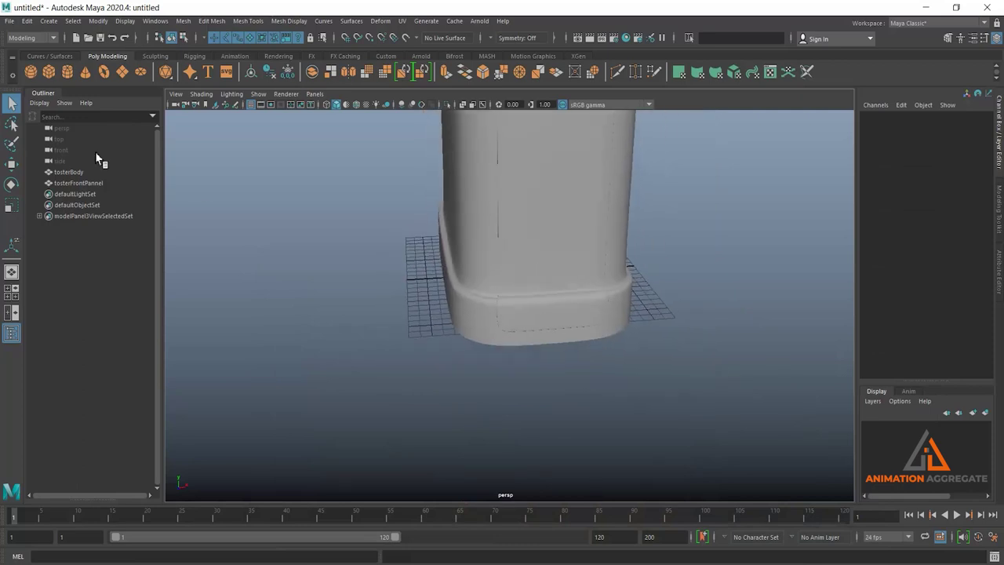
pyautogui.click(69, 77)
pyautogui.keyDown('alt'); pyautogui.moveTo(468, 275); pyautogui.dragTo(482, 330); pyautogui.keyUp('alt')
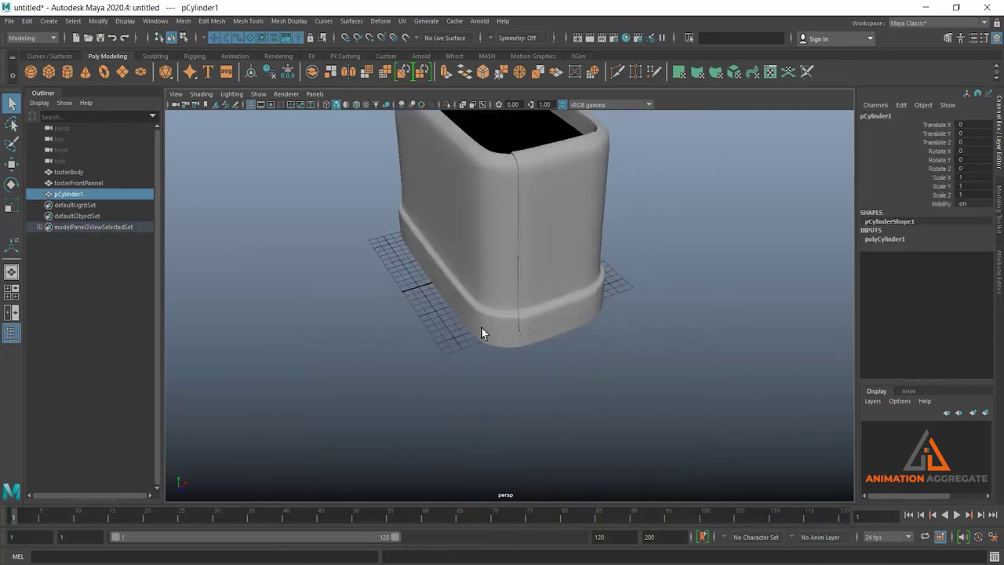
# Step: Move the cylinder forward to Translate Z 20.632, in front of the toaster base
pyautogui.press('w')
pyautogui.moveTo(521, 281); pyautogui.dragTo(632, 413)
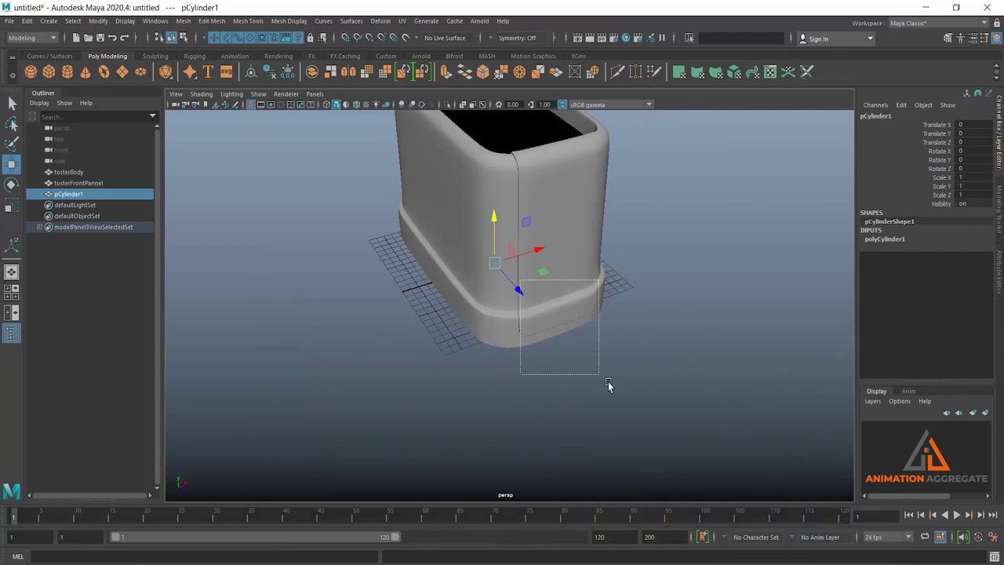
pyautogui.moveTo(518, 291); pyautogui.dragTo(620, 404)
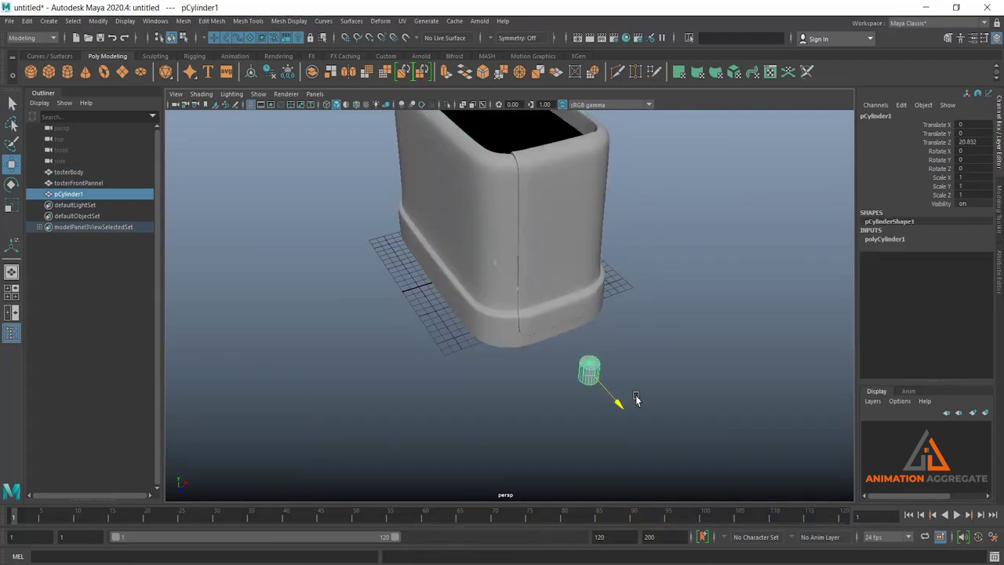
pyautogui.keyDown('alt'); pyautogui.moveTo(640, 317); pyautogui.dragTo(637, 311); pyautogui.keyUp('alt')
pyautogui.press('e')
pyautogui.moveTo(589, 348)
pyautogui.keyDown('alt'); pyautogui.mouseDown()
pyautogui.moveTo(661, 395)
pyautogui.moveTo(583, 335)
pyautogui.moveTo(618, 404)
pyautogui.mouseUp(); pyautogui.keyUp('alt')
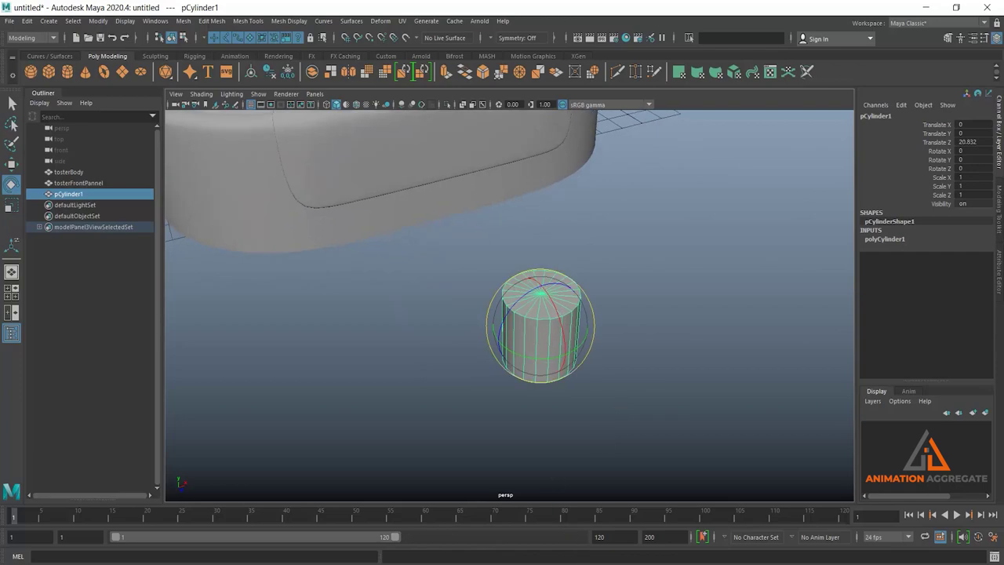
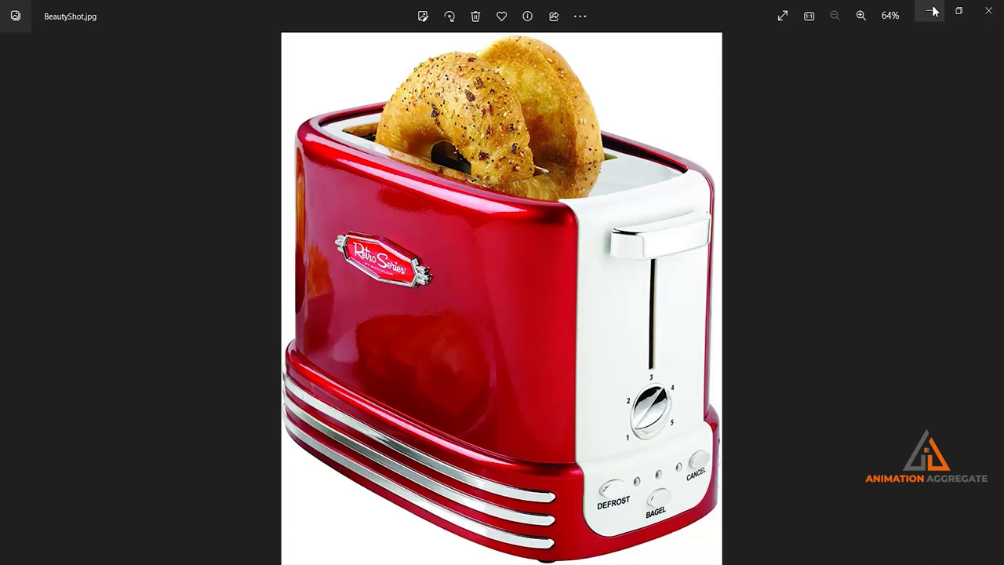
# Step: Put away the reference photo, delete pCylinder1 and create a new polygon plane
pyautogui.click(933, 11)
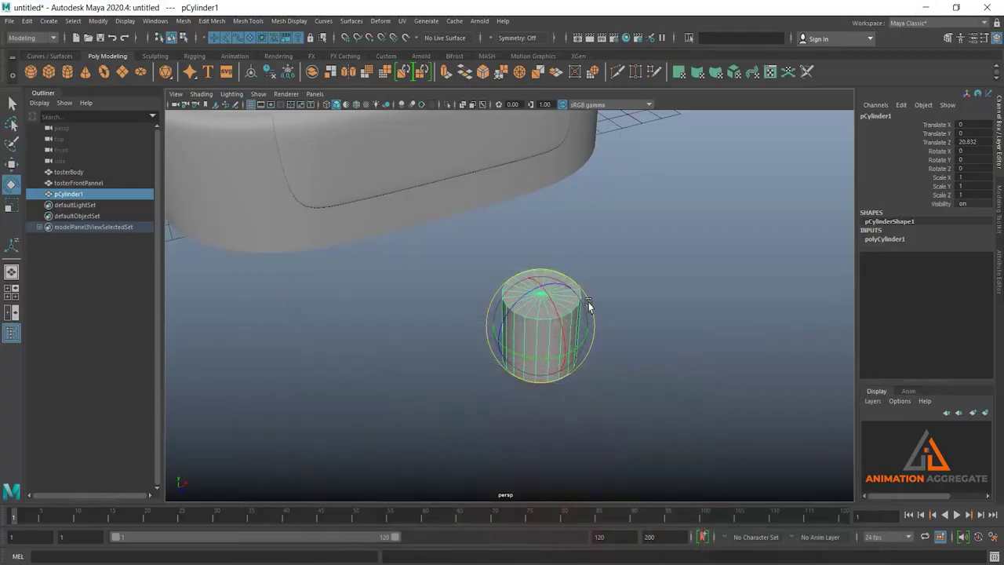
pyautogui.press('Delete')
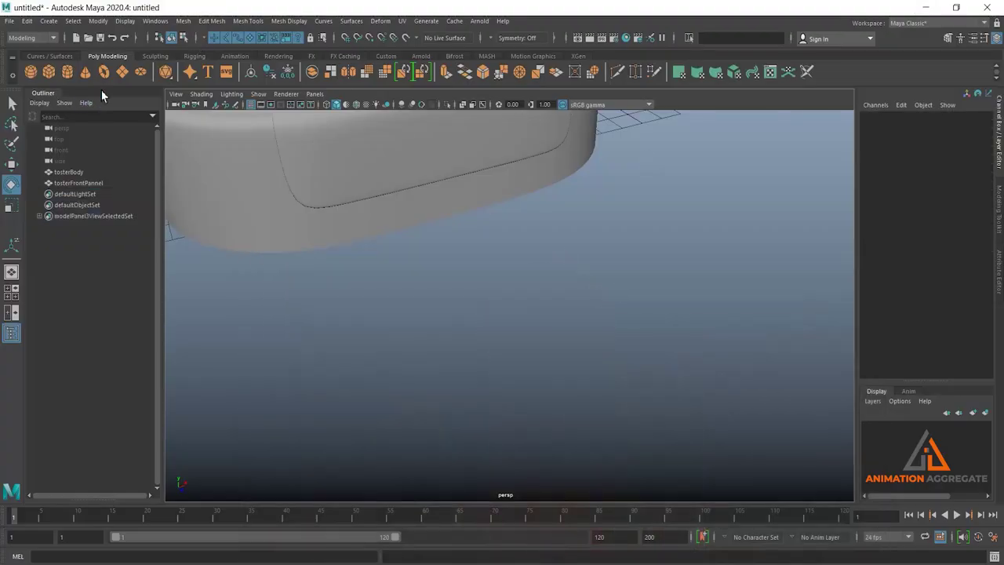
pyautogui.click(123, 72)
pyautogui.moveTo(363, 272)
pyautogui.keyDown('alt'); pyautogui.mouseDown()
pyautogui.moveTo(397, 195)
pyautogui.moveTo(589, 363)
pyautogui.moveTo(612, 375)
pyautogui.moveTo(594, 339)
pyautogui.moveTo(700, 377)
pyautogui.moveTo(526, 331)
pyautogui.moveTo(653, 374)
pyautogui.mouseUp(); pyautogui.keyUp('alt')
# Step: Scale the plane uniformly to 16.746 and move it out along Z in front of the toaster
pyautogui.press('w')
pyautogui.press('r')
pyautogui.press('w')
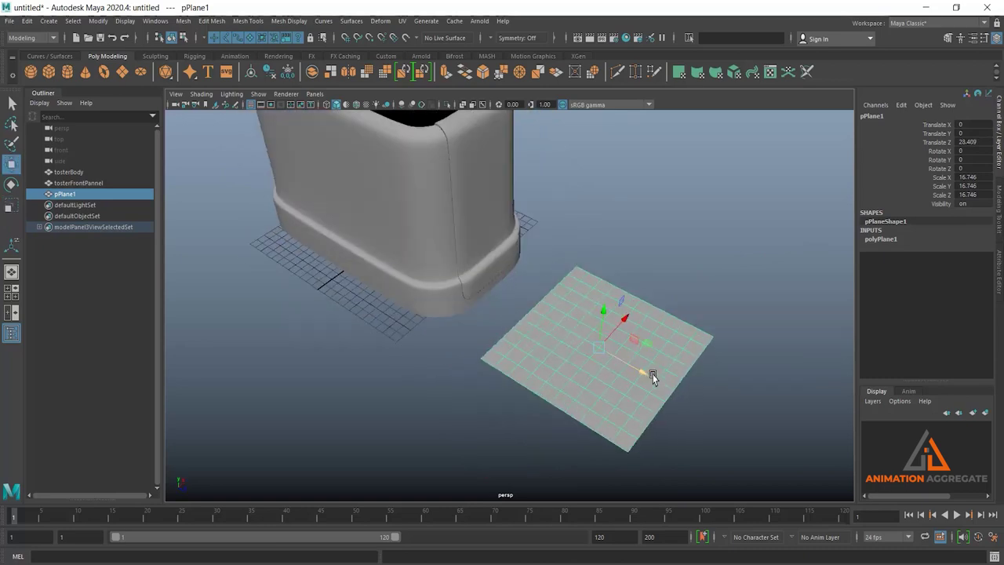
# Step: Set the plane's Subdivisions Width and Height to 1 for a single face
pyautogui.click(881, 239)
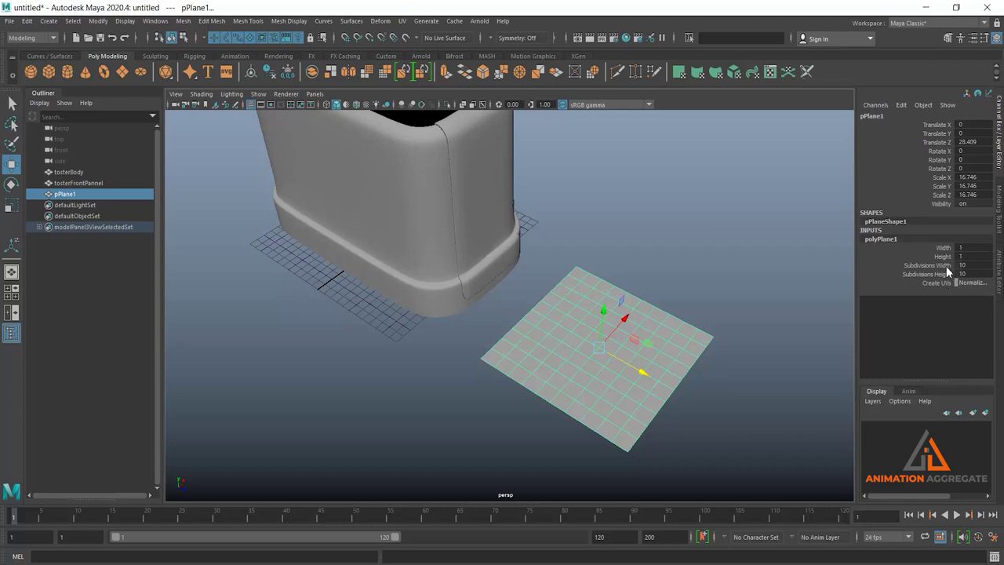
pyautogui.moveTo(926, 265); pyautogui.dragTo(925, 274)
pyautogui.moveTo(683, 258); pyautogui.dragTo(663, 307, button='middle')
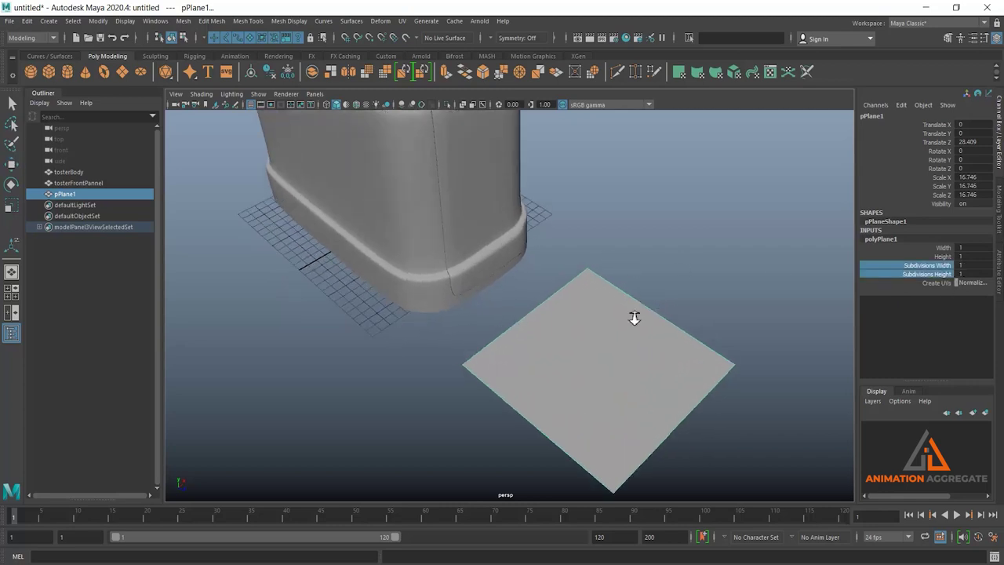
pyautogui.moveTo(635, 317)
pyautogui.keyDown('alt'); pyautogui.mouseDown()
pyautogui.moveTo(654, 291)
pyautogui.moveTo(643, 298)
pyautogui.moveTo(674, 330)
pyautogui.moveTo(590, 325)
pyautogui.mouseUp(); pyautogui.keyUp('alt')
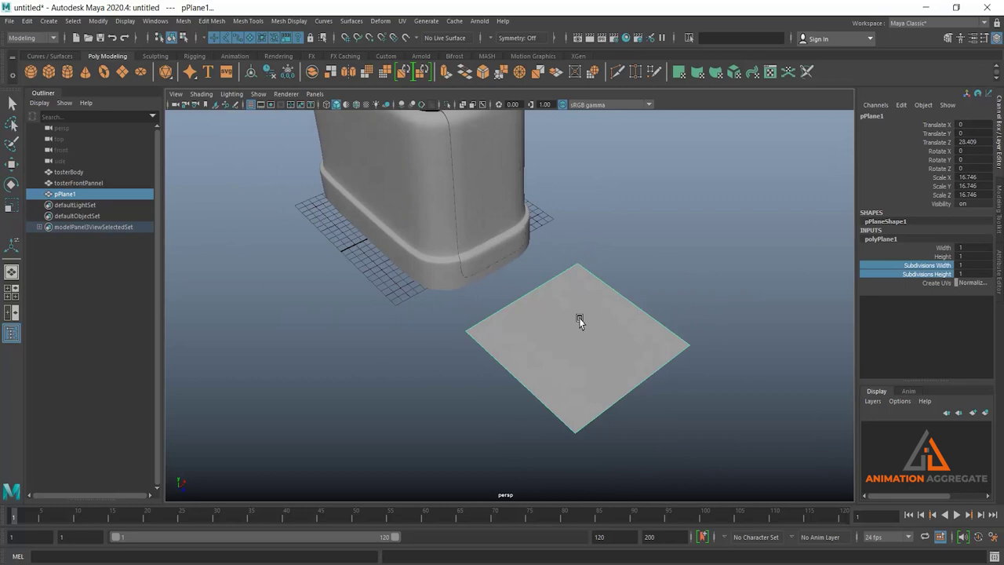
# Step: Apply Mesh > Smooth to pPlane1 and raise polySmoothFace1 Divisions to 3
pyautogui.press('w')
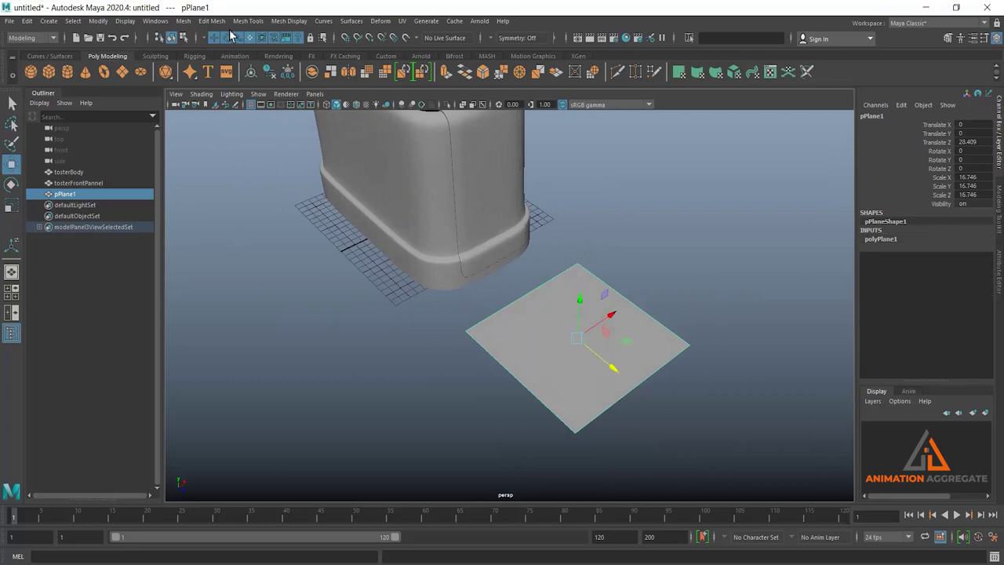
pyautogui.click(183, 21)
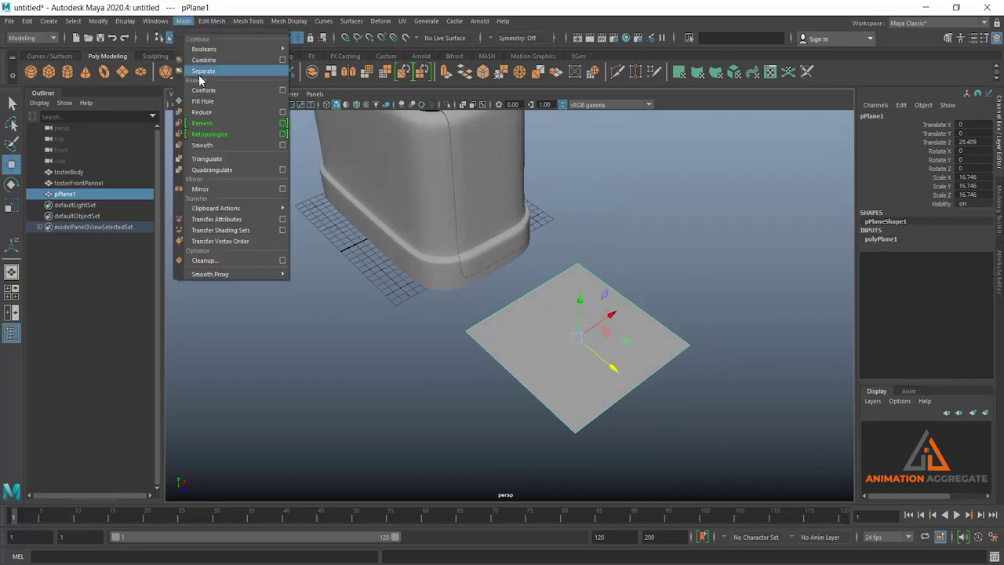
pyautogui.click(235, 144)
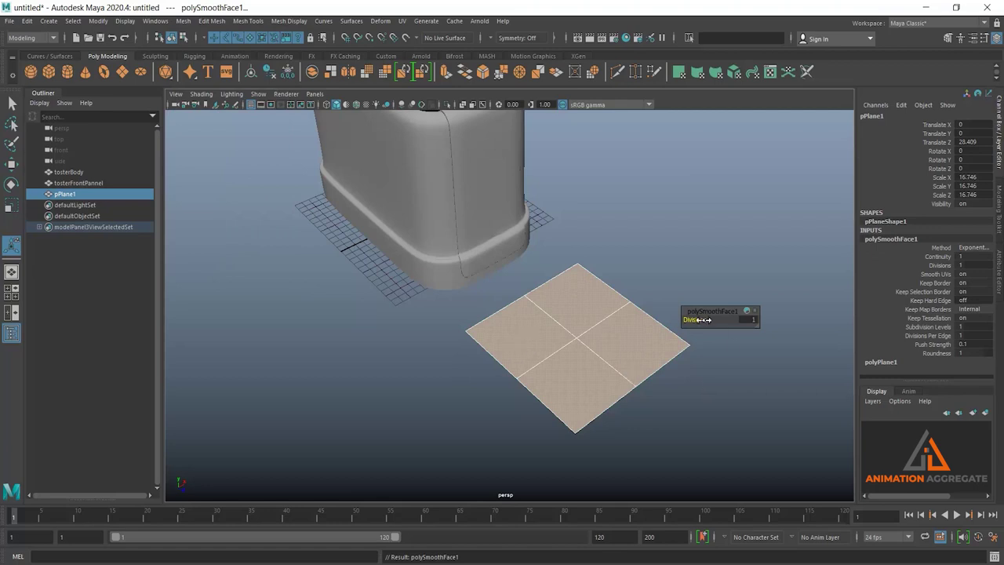
pyautogui.moveTo(704, 319); pyautogui.dragTo(709, 319)
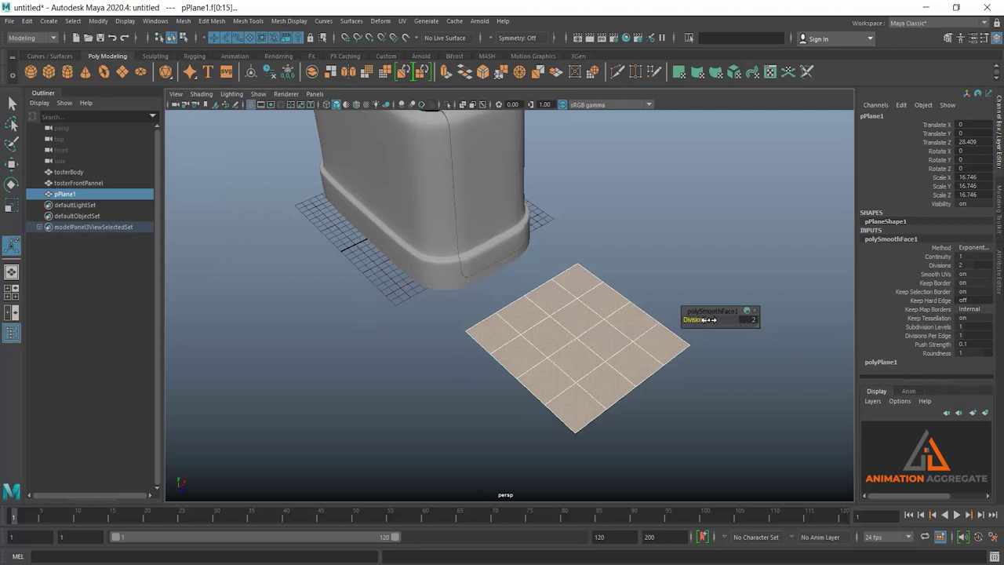
pyautogui.moveTo(711, 320); pyautogui.dragTo(717, 319)
pyautogui.moveTo(600, 334); pyautogui.dragTo(677, 229, button='right')
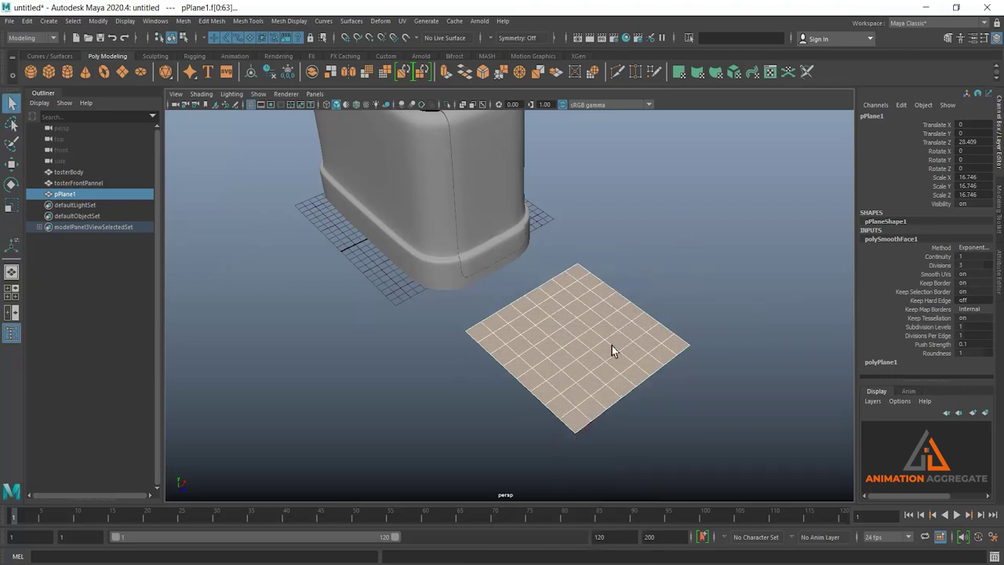
pyautogui.click(626, 330)
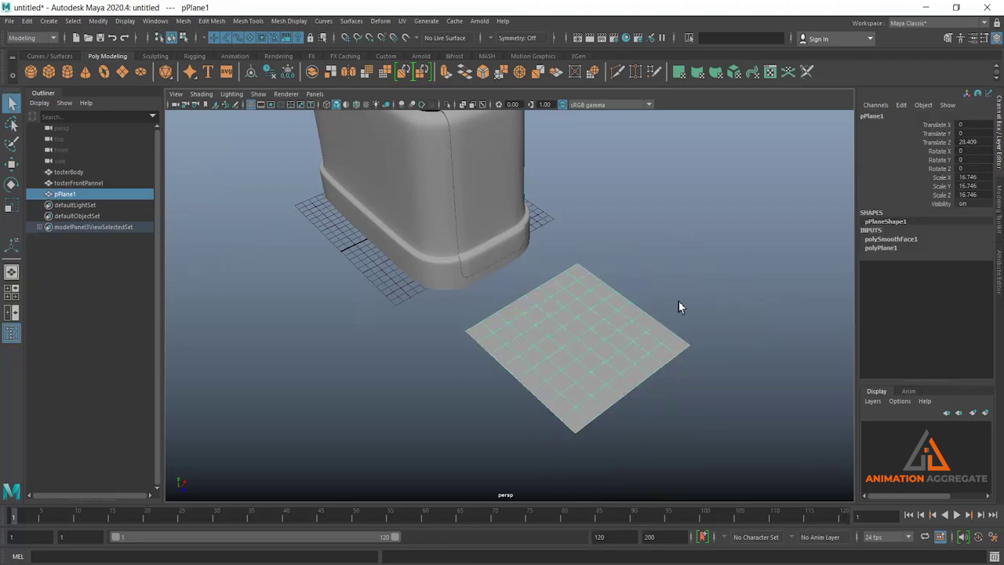
pyautogui.keyDown('alt'); pyautogui.moveTo(678, 301); pyautogui.dragTo(601, 309, button='right'); pyautogui.keyUp('alt')
pyautogui.moveTo(601, 309)
pyautogui.keyDown('alt'); pyautogui.mouseDown()
pyautogui.moveTo(522, 307)
pyautogui.moveTo(621, 306)
pyautogui.moveTo(637, 338)
pyautogui.moveTo(634, 306)
pyautogui.mouseUp(); pyautogui.keyUp('alt')
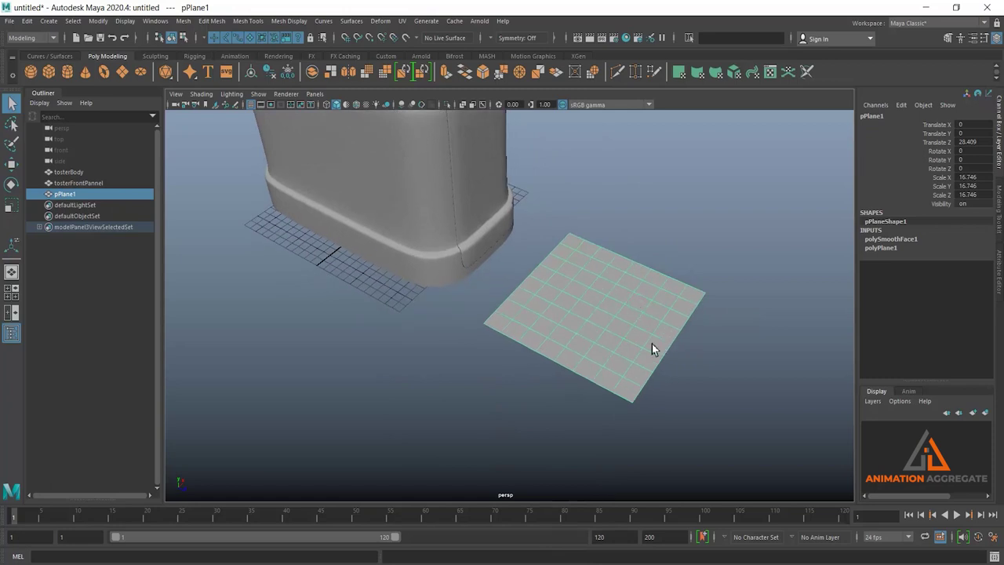
pyautogui.moveTo(634, 347)
pyautogui.keyDown('alt'); pyautogui.mouseDown()
pyautogui.moveTo(596, 334)
pyautogui.moveTo(608, 339)
pyautogui.mouseUp(); pyautogui.keyUp('alt')
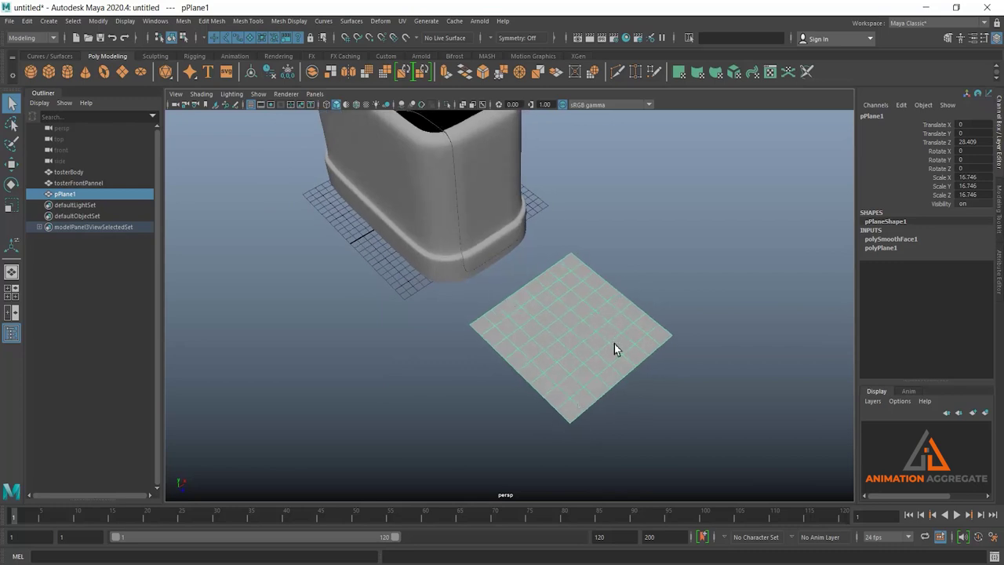
pyautogui.click(206, 22)
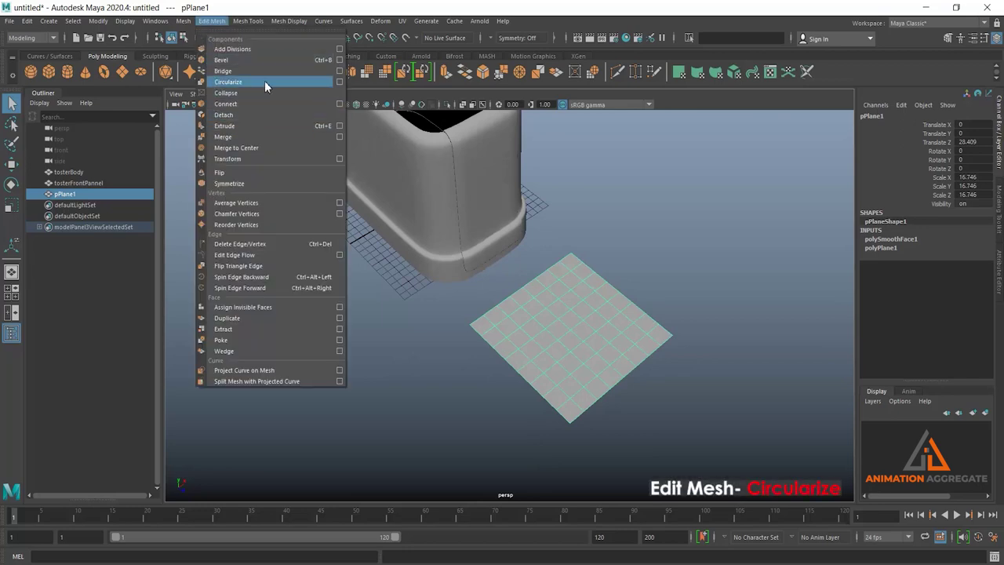
# Step: Circularize the grid plane into a round disc
pyautogui.click(265, 83)
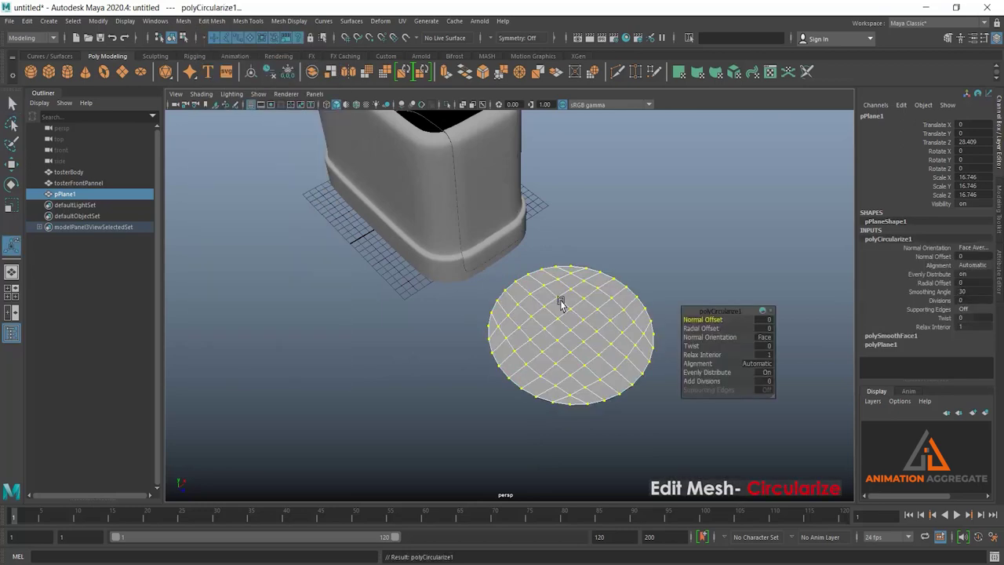
pyautogui.moveTo(560, 298)
pyautogui.keyDown('alt'); pyautogui.mouseDown()
pyautogui.moveTo(519, 284)
pyautogui.moveTo(518, 295)
pyautogui.mouseUp(); pyautogui.keyUp('alt')
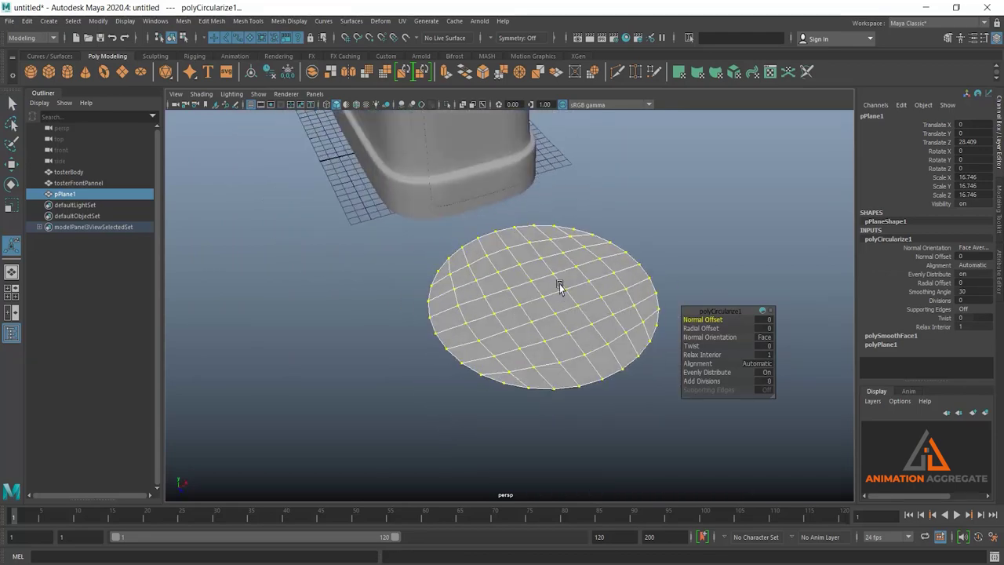
pyautogui.moveTo(561, 292); pyautogui.dragTo(631, 220, button='right')
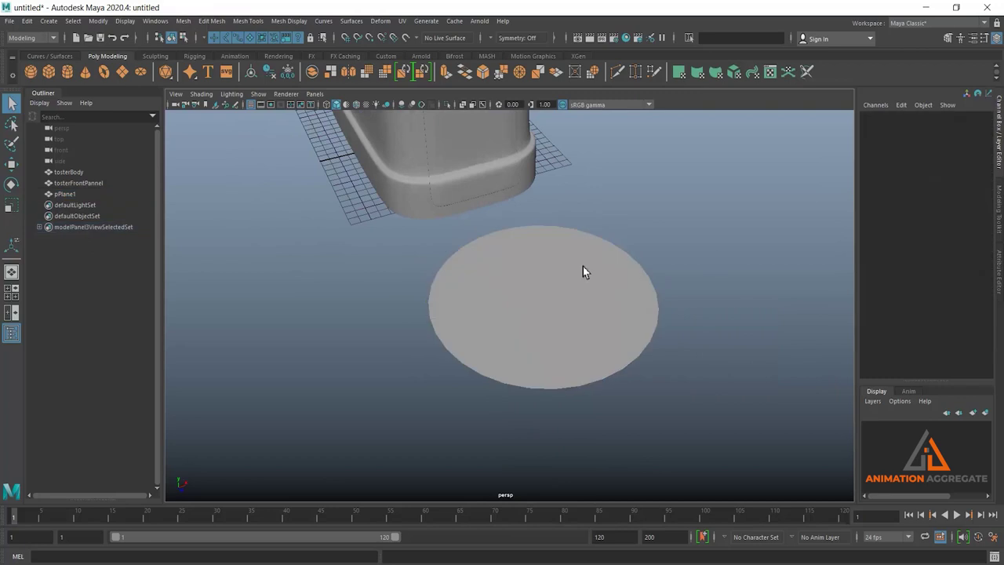
pyautogui.click(583, 271)
pyautogui.moveTo(583, 271)
pyautogui.keyDown('alt'); pyautogui.mouseDown()
pyautogui.moveTo(625, 303)
pyautogui.moveTo(560, 303)
pyautogui.moveTo(526, 330)
pyautogui.moveTo(511, 325)
pyautogui.moveTo(549, 340)
pyautogui.moveTo(580, 334)
pyautogui.moveTo(531, 305)
pyautogui.moveTo(556, 341)
pyautogui.moveTo(584, 346)
pyautogui.moveTo(532, 345)
pyautogui.moveTo(529, 298)
pyautogui.mouseUp(); pyautogui.keyUp('alt')
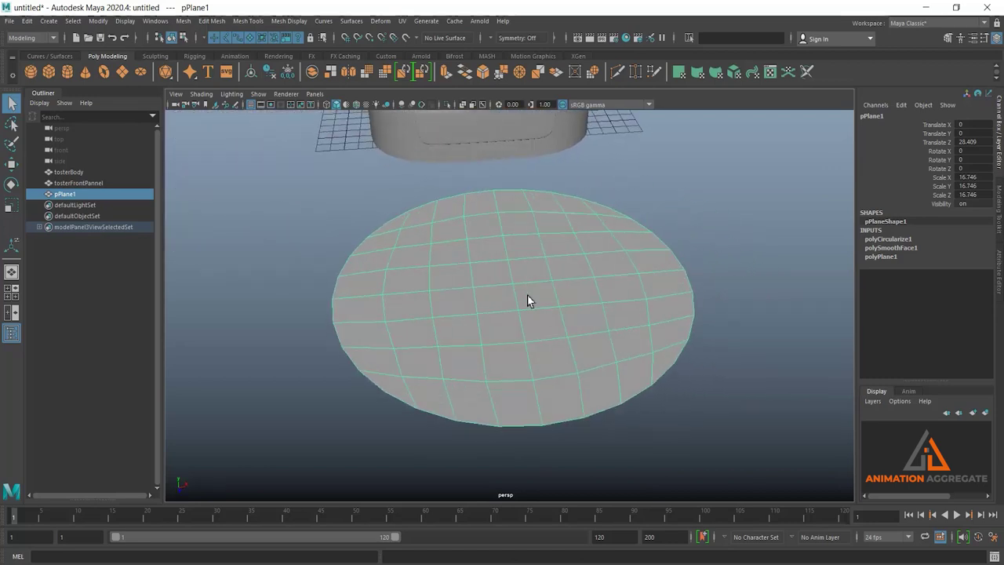
# Step: Extrude the disc's border edges with a 0.9 offset to form an outer ring
pyautogui.moveTo(529, 279); pyautogui.dragTo(529, 245, button='right')
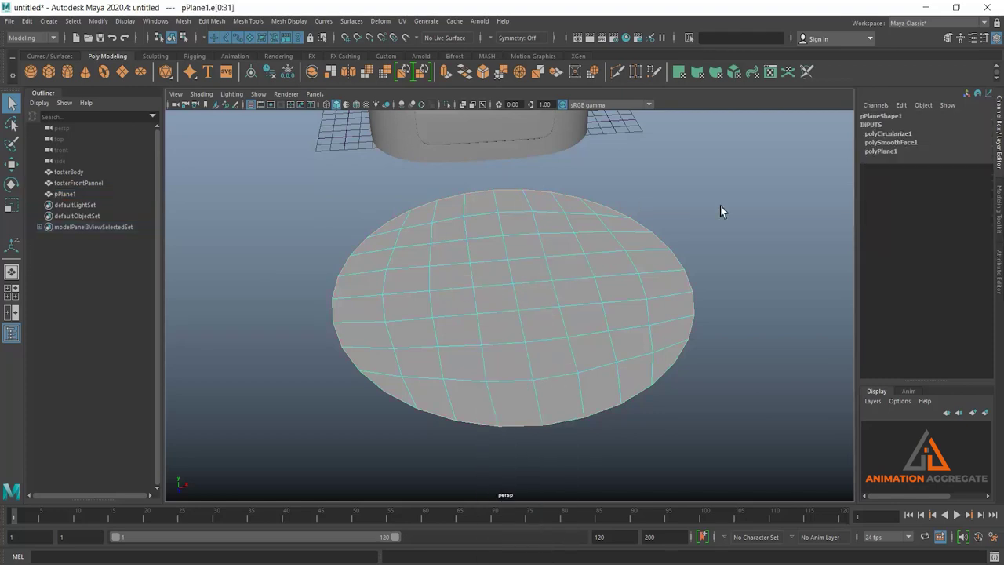
pyautogui.keyDown('shift'); pyautogui.moveTo(720, 205); pyautogui.dragTo(668, 225, button='right'); pyautogui.keyUp('shift')
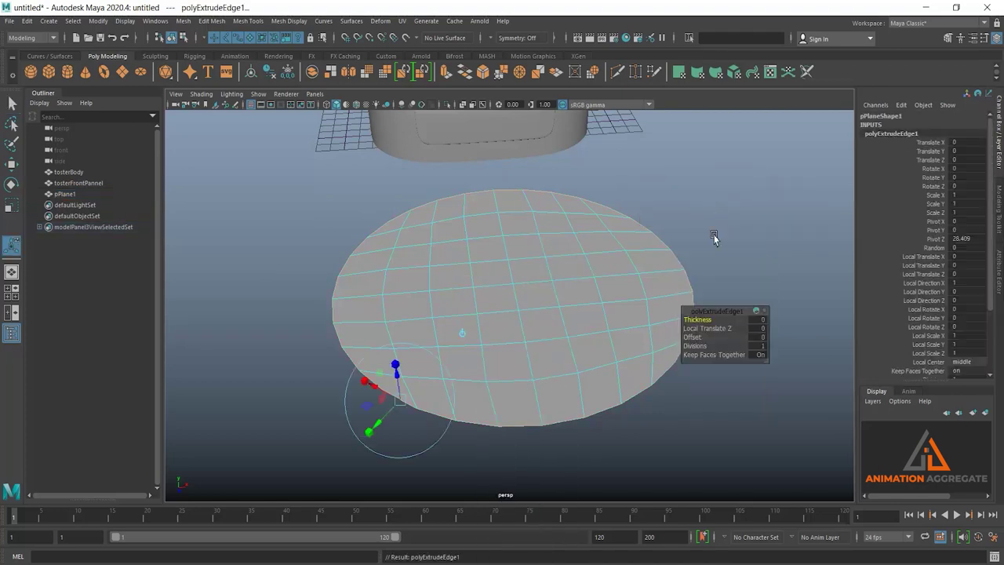
pyautogui.moveTo(697, 322)
pyautogui.mouseDown()
pyautogui.moveTo(716, 323)
pyautogui.moveTo(698, 324)
pyautogui.moveTo(718, 337)
pyautogui.moveTo(753, 336)
pyautogui.moveTo(747, 342)
pyautogui.mouseUp()
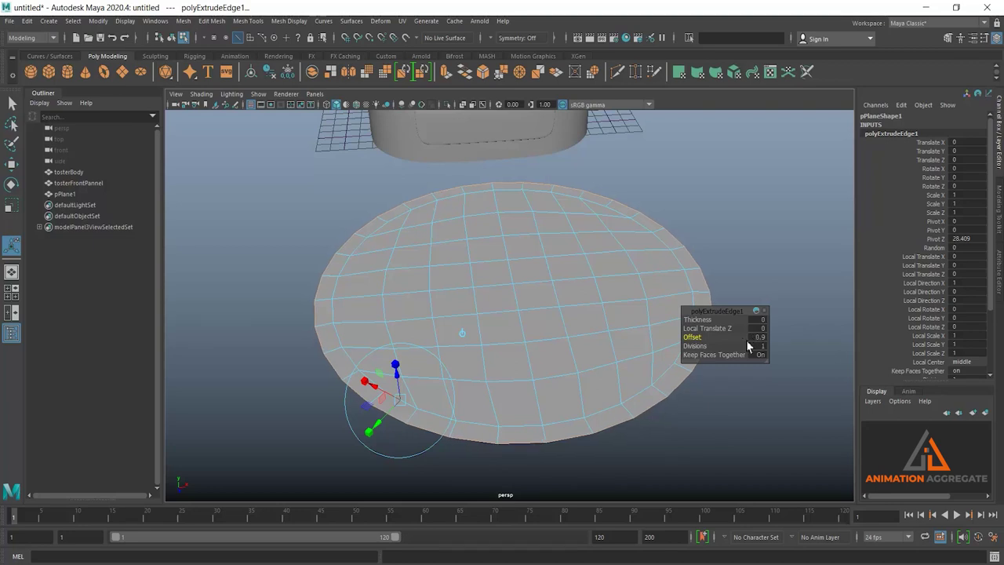
pyautogui.click(466, 205)
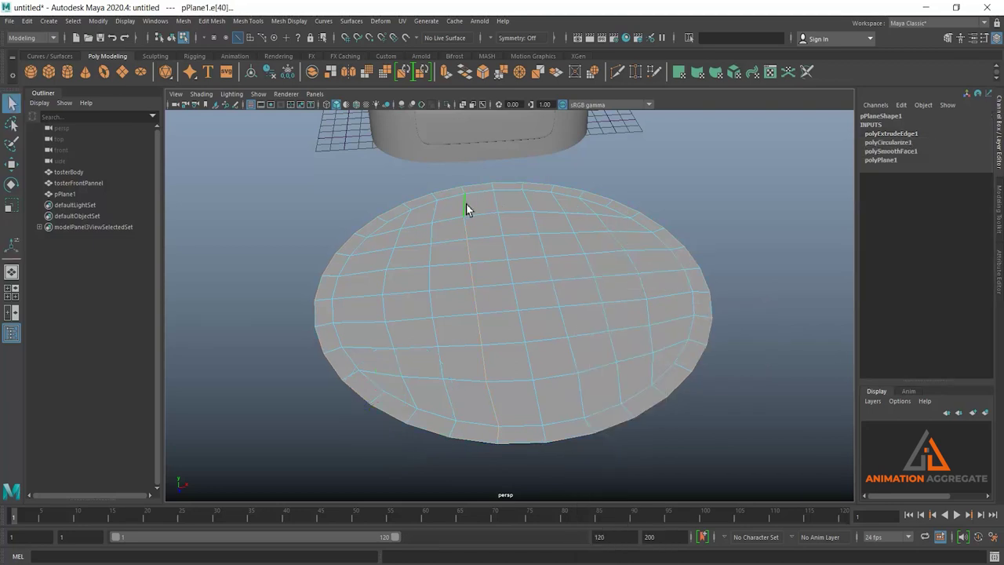
# Step: Select two neighbouring face strips running across the disc
pyautogui.doubleClick(521, 223)
pyautogui.press('w')
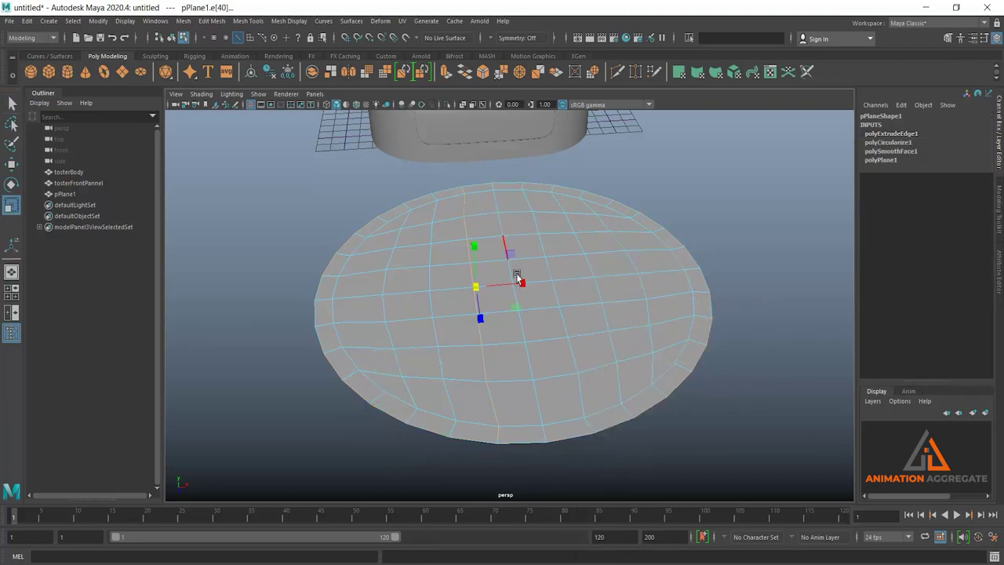
pyautogui.moveTo(473, 289); pyautogui.dragTo(523, 283)
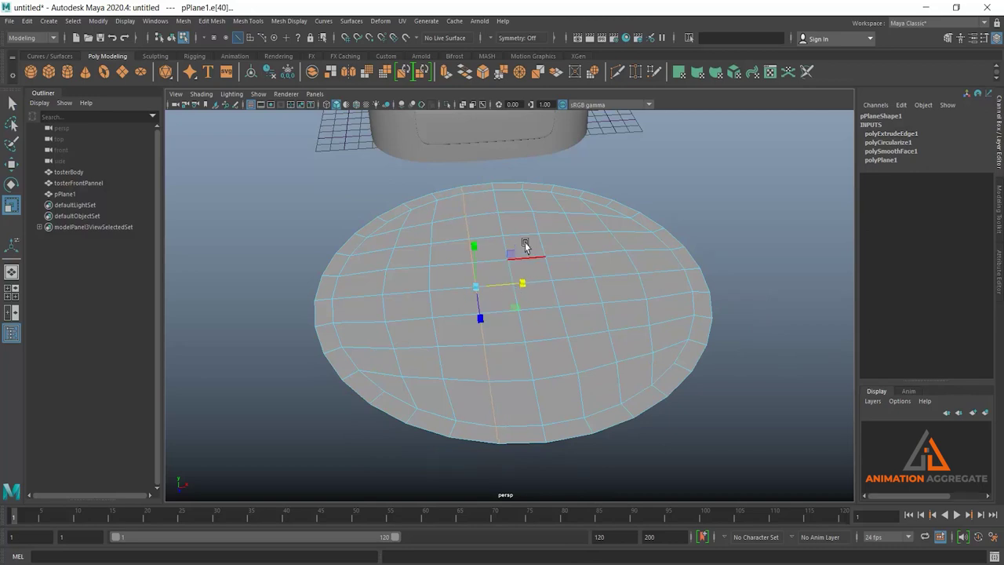
pyautogui.click(559, 233)
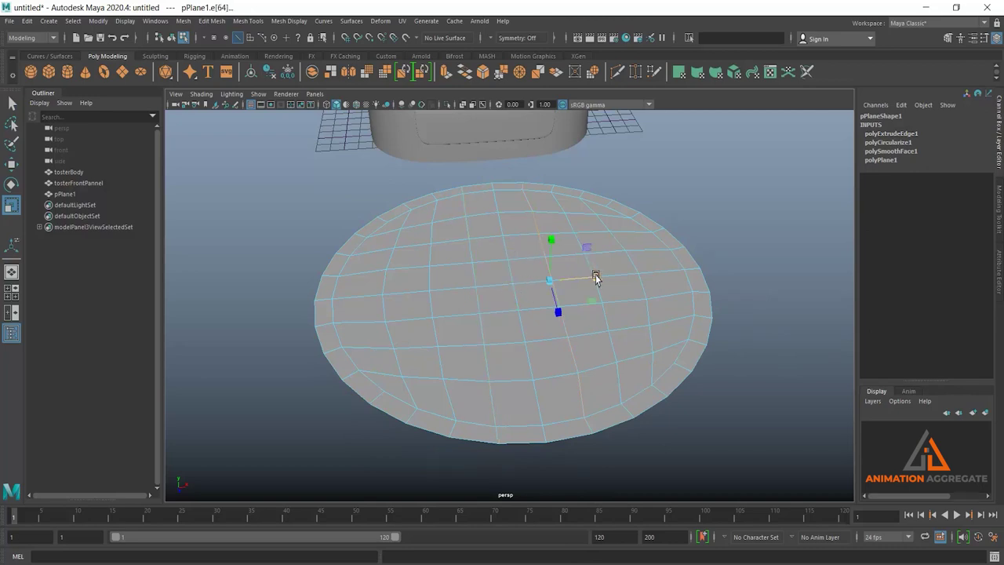
pyautogui.moveTo(489, 213); pyautogui.dragTo(487, 202, button='right')
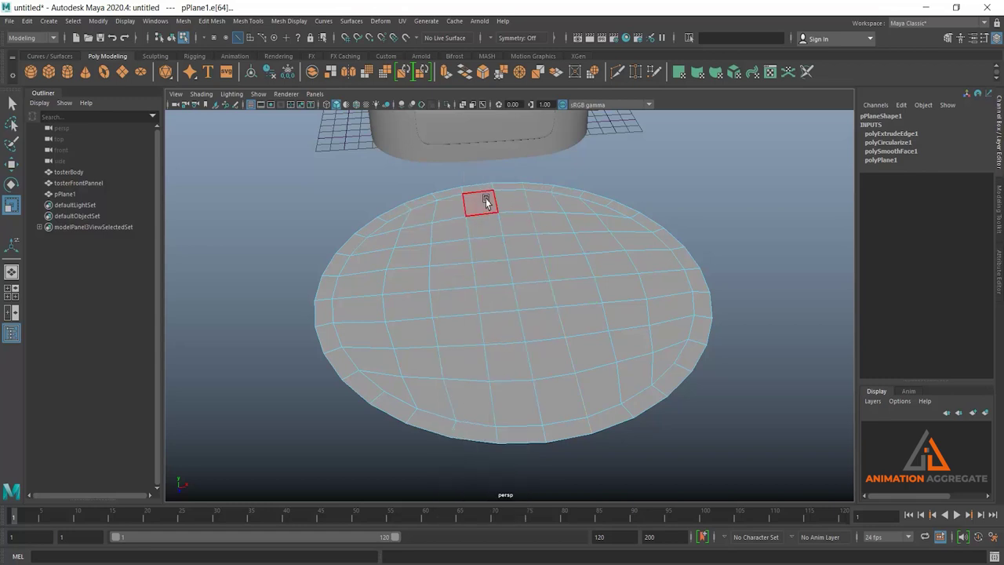
pyautogui.click(487, 203)
pyautogui.keyDown('shift'); pyautogui.doubleClick(523, 419); pyautogui.keyUp('shift')
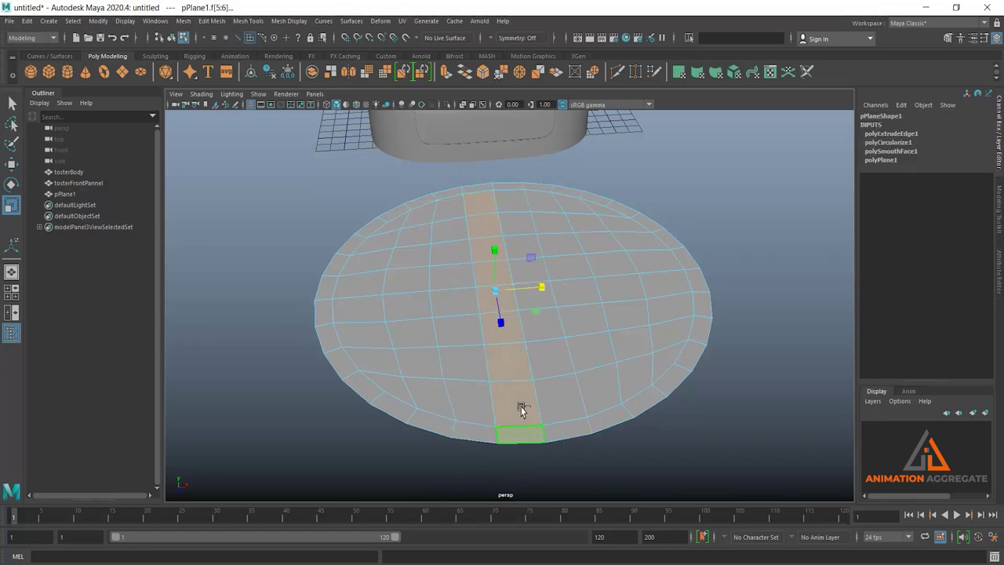
pyautogui.keyDown('shift'); pyautogui.doubleClick(514, 189); pyautogui.keyUp('shift')
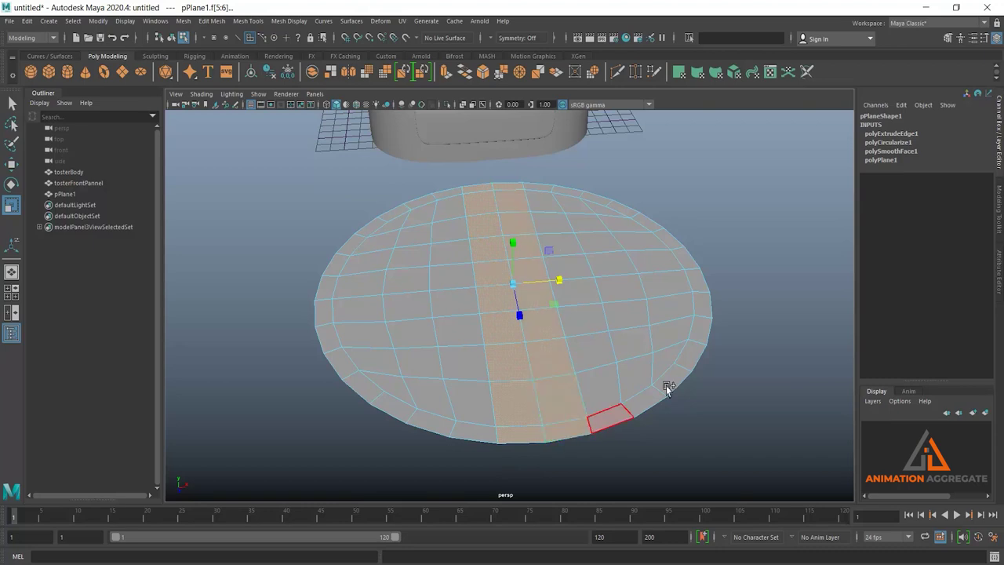
# Step: Extrude the face strip into a wall with thickness 4.52
pyautogui.scroll(-3, 620, 274)
pyautogui.keyDown('alt'); pyautogui.moveTo(621, 274); pyautogui.dragTo(643, 266); pyautogui.keyUp('alt')
pyautogui.keyDown('shift'); pyautogui.moveTo(677, 213); pyautogui.dragTo(687, 246, button='right'); pyautogui.keyUp('shift')
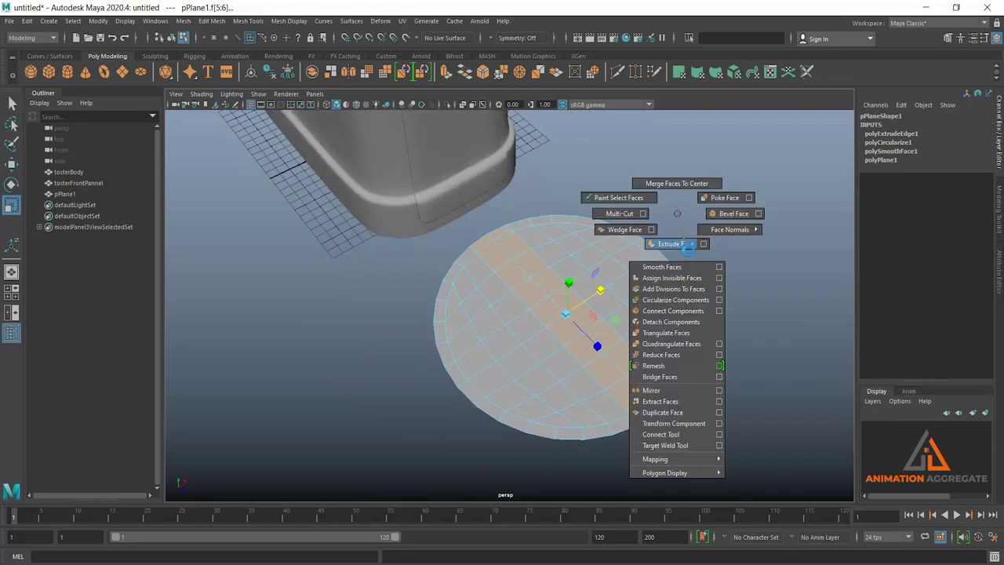
pyautogui.keyDown('alt'); pyautogui.moveTo(627, 296); pyautogui.dragTo(638, 282); pyautogui.keyUp('alt')
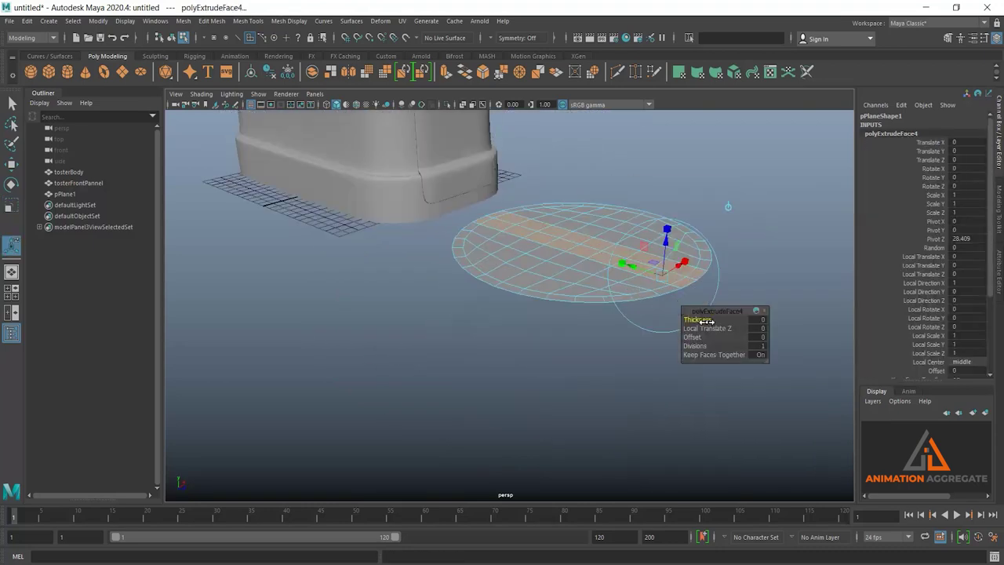
pyautogui.moveTo(706, 320); pyautogui.dragTo(931, 322)
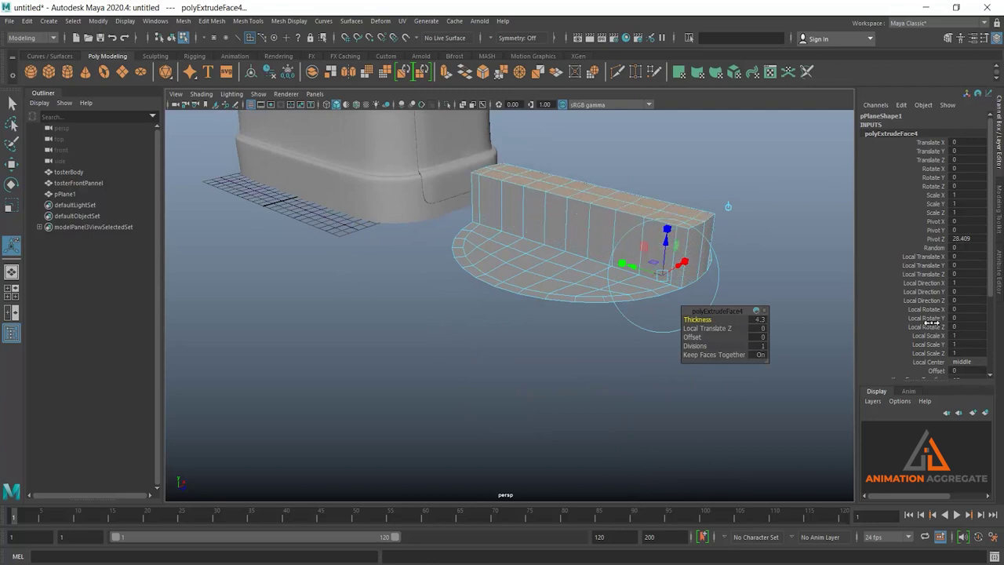
pyautogui.moveTo(931, 322); pyautogui.dragTo(937, 325)
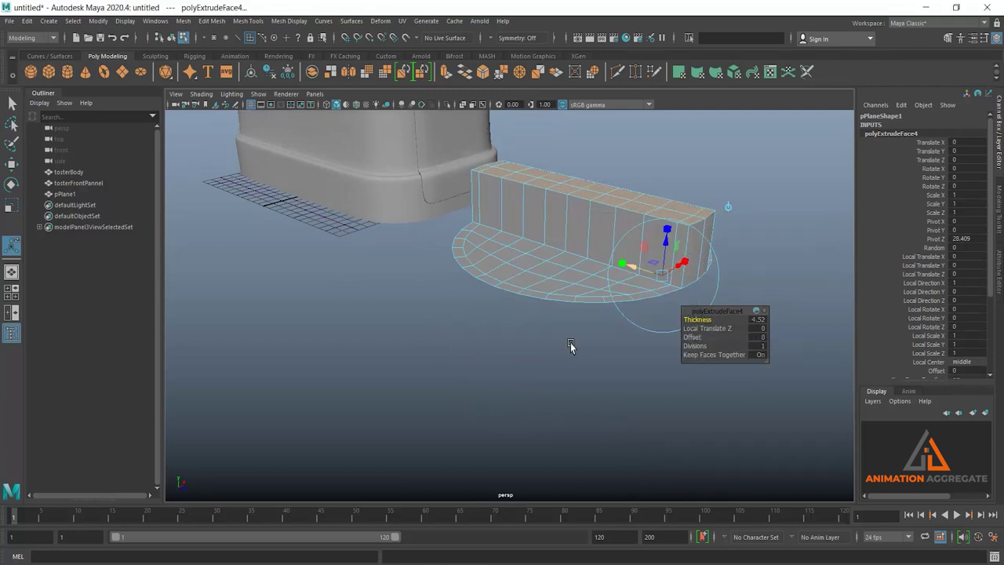
# Step: Frame the wall in the side view and select its top row of vertices
pyautogui.press('space')
pyautogui.press('space')
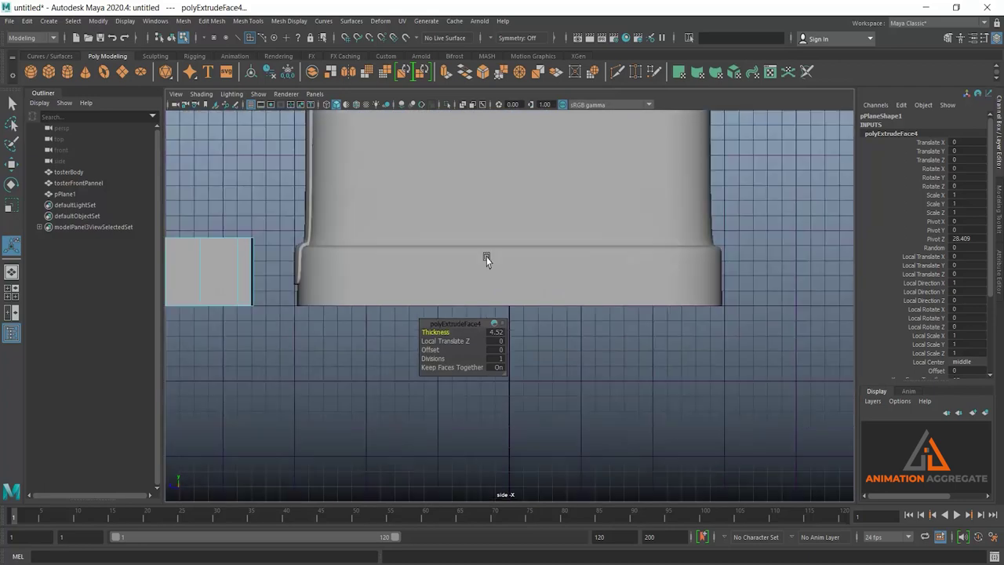
pyautogui.scroll(-3, 368, 253)
pyautogui.keyDown('alt'); pyautogui.moveTo(367, 253); pyautogui.dragTo(598, 251, button='middle'); pyautogui.keyUp('alt')
pyautogui.press('space')
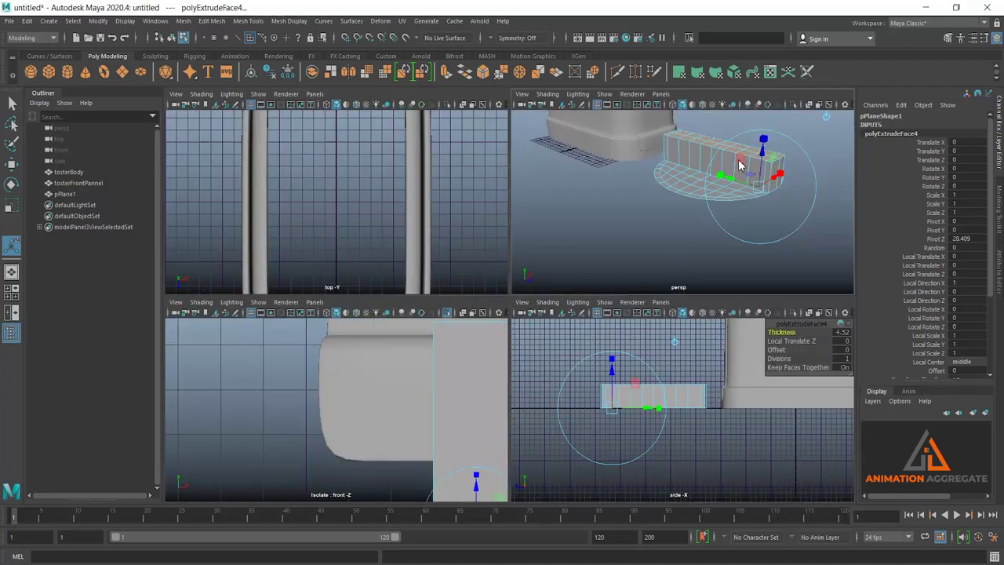
pyautogui.press('F9')
pyautogui.moveTo(639, 177)
pyautogui.keyDown('alt'); pyautogui.mouseDown()
pyautogui.moveTo(673, 169)
pyautogui.moveTo(638, 211)
pyautogui.moveTo(579, 253)
pyautogui.moveTo(616, 251)
pyautogui.mouseUp(); pyautogui.keyUp('alt')
pyautogui.keyDown('alt'); pyautogui.moveTo(630, 188); pyautogui.dragTo(635, 187); pyautogui.keyUp('alt')
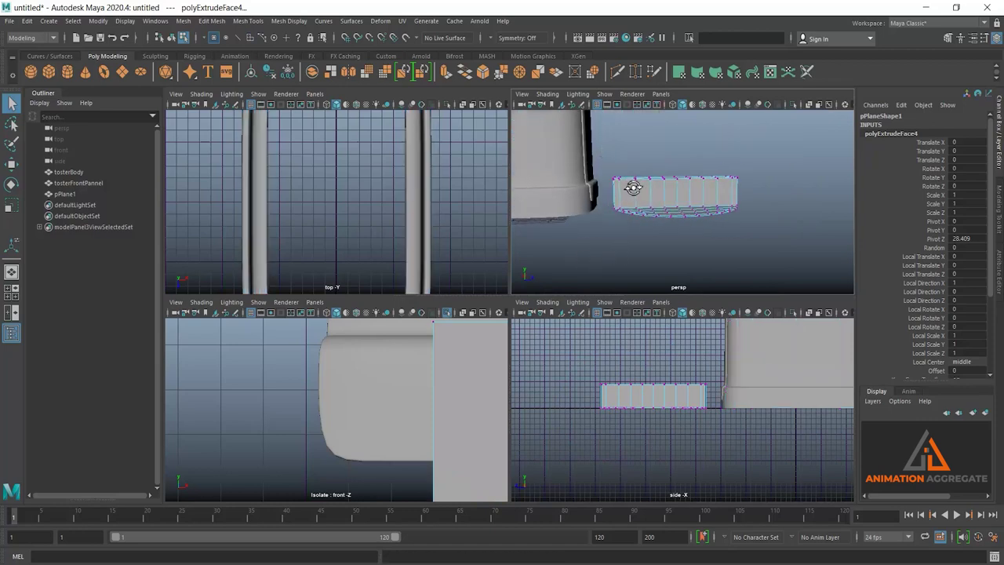
pyautogui.moveTo(604, 147); pyautogui.dragTo(760, 191)
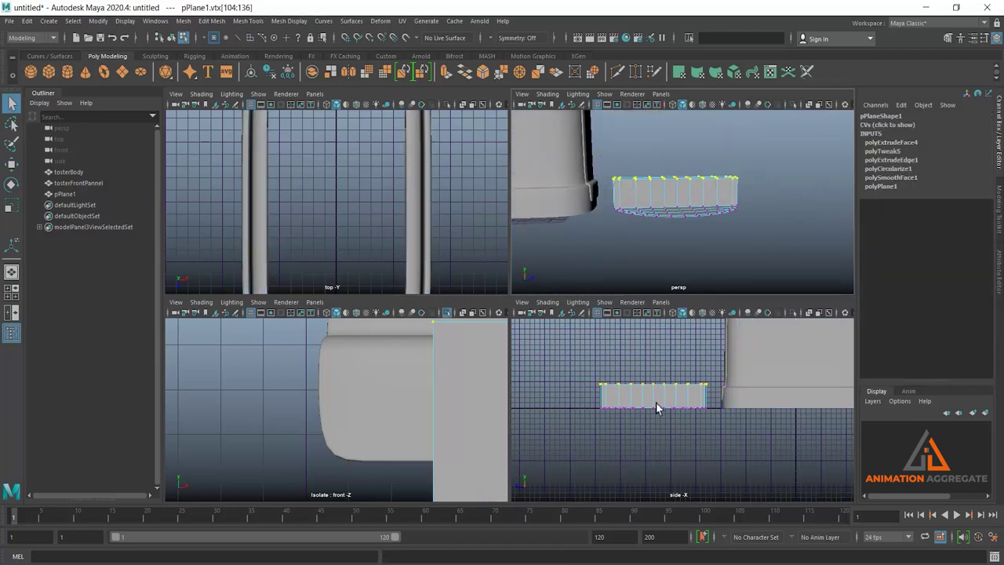
pyautogui.press('space')
pyautogui.scroll(2, 568, 262)
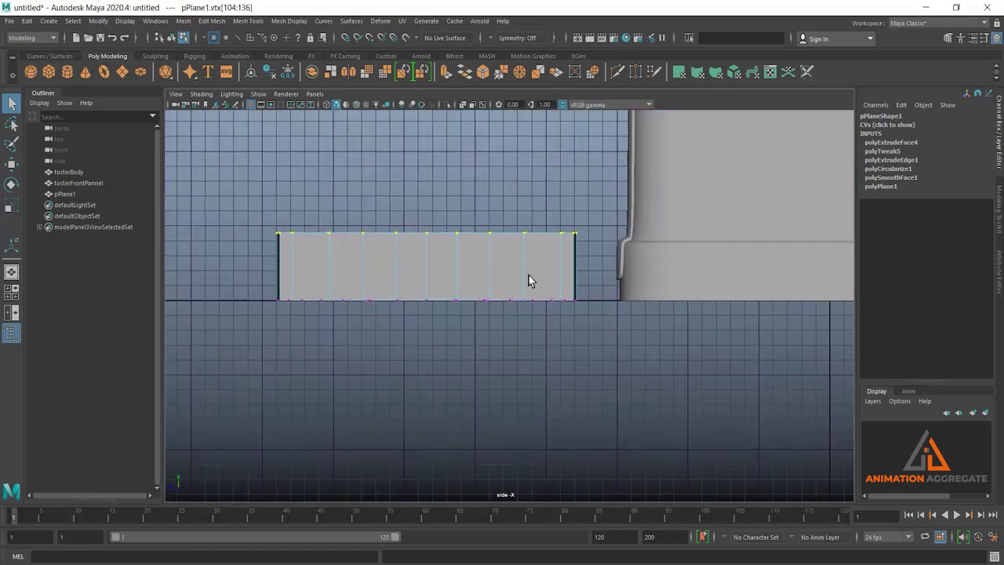
pyautogui.keyDown('alt'); pyautogui.moveTo(529, 275); pyautogui.dragTo(510, 179, button='middle'); pyautogui.keyUp('alt')
pyautogui.scroll(1, 510, 180)
pyautogui.moveTo(452, 225); pyautogui.dragTo(551, 265)
# Step: Lower the outer top vertices in stages and raise the middle vertex to arch the wall
pyautogui.press('w')
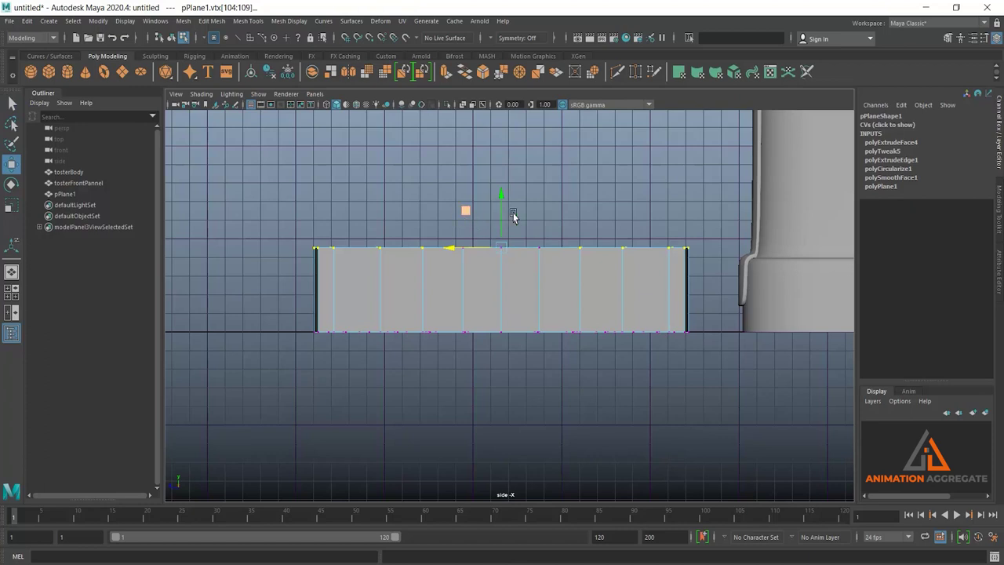
pyautogui.moveTo(499, 195); pyautogui.dragTo(501, 202)
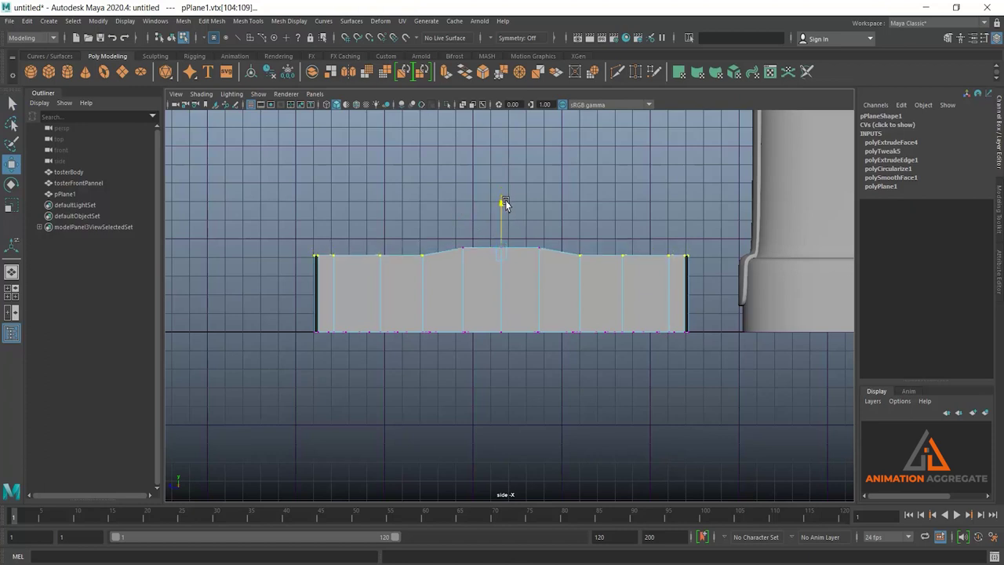
pyautogui.keyDown('ctrl'); pyautogui.moveTo(414, 240); pyautogui.dragTo(591, 269); pyautogui.keyUp('ctrl')
pyautogui.moveTo(501, 202); pyautogui.dragTo(502, 213)
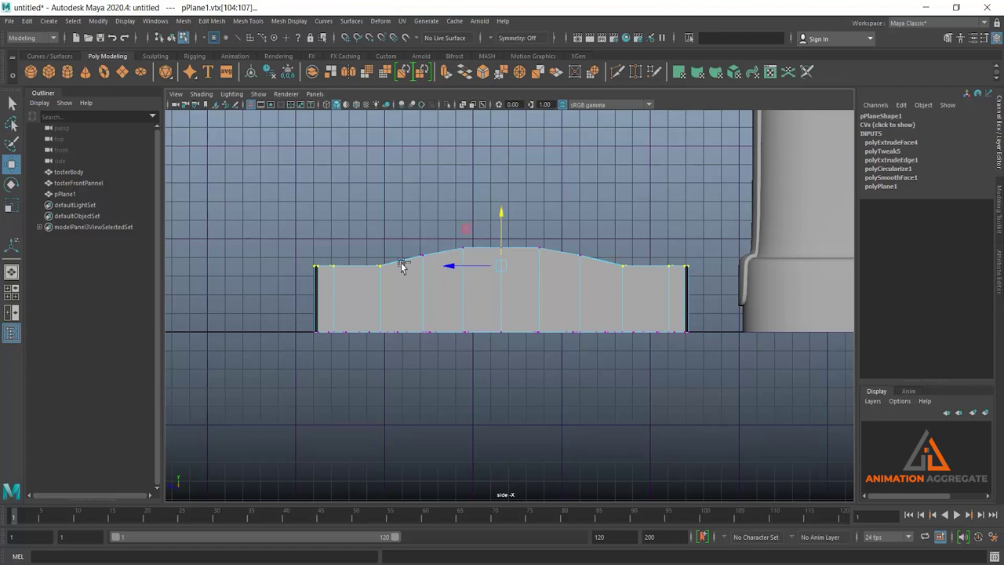
pyautogui.moveTo(357, 237); pyautogui.dragTo(630, 281)
pyautogui.moveTo(500, 208); pyautogui.dragTo(500, 222)
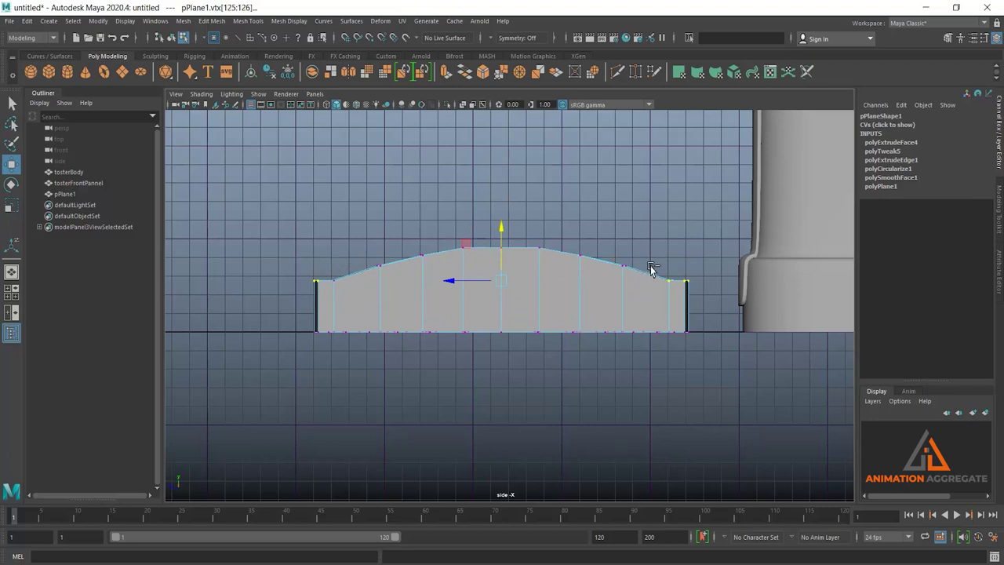
pyautogui.keyDown('shift'); pyautogui.moveTo(652, 269); pyautogui.dragTo(691, 299); pyautogui.keyUp('shift')
pyautogui.moveTo(500, 233); pyautogui.dragTo(500, 237)
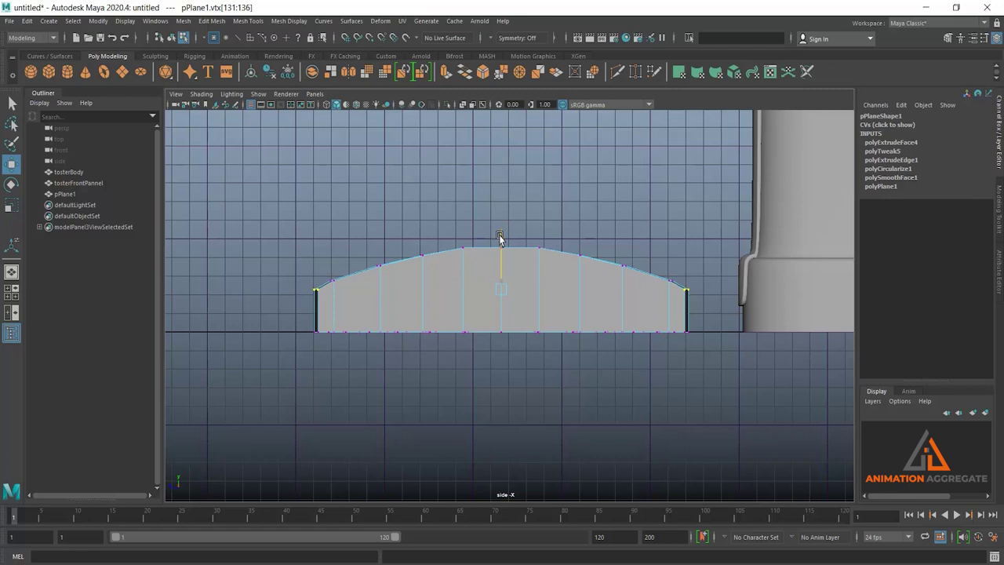
pyautogui.moveTo(465, 210); pyautogui.dragTo(525, 253)
pyautogui.moveTo(504, 202); pyautogui.dragTo(501, 193)
# Step: Undo the arched wall back to before its extrusion
pyautogui.press('space')
pyautogui.press('space')
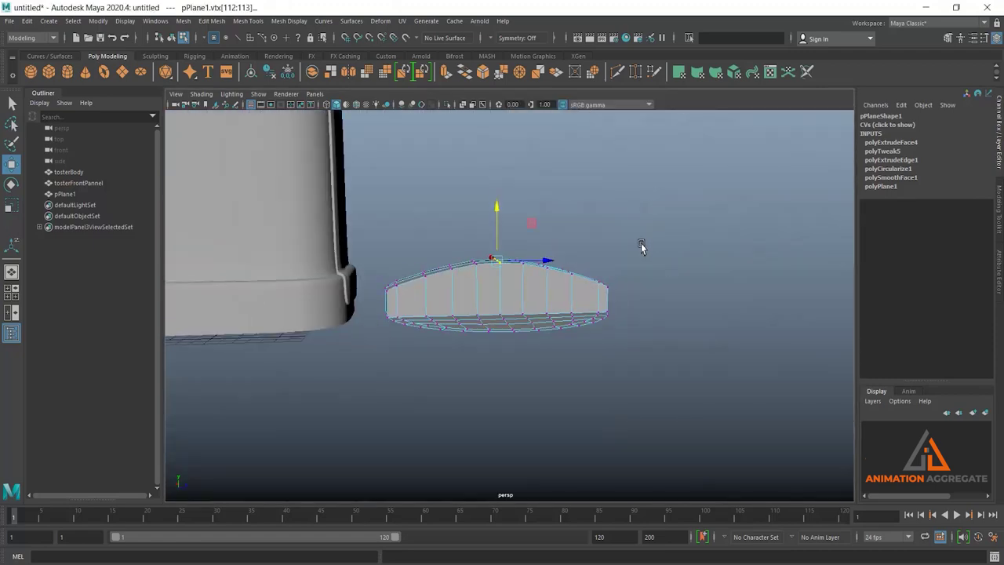
pyautogui.moveTo(644, 246)
pyautogui.keyDown('alt'); pyautogui.mouseDown()
pyautogui.moveTo(633, 265)
pyautogui.moveTo(607, 240)
pyautogui.moveTo(609, 180)
pyautogui.moveTo(596, 264)
pyautogui.moveTo(634, 272)
pyautogui.moveTo(634, 217)
pyautogui.moveTo(581, 332)
pyautogui.moveTo(537, 285)
pyautogui.moveTo(578, 370)
pyautogui.moveTo(542, 347)
pyautogui.mouseUp(); pyautogui.keyUp('alt')
pyautogui.hotkey('ctrl', 'z')
pyautogui.hotkey('ctrl', 'z')
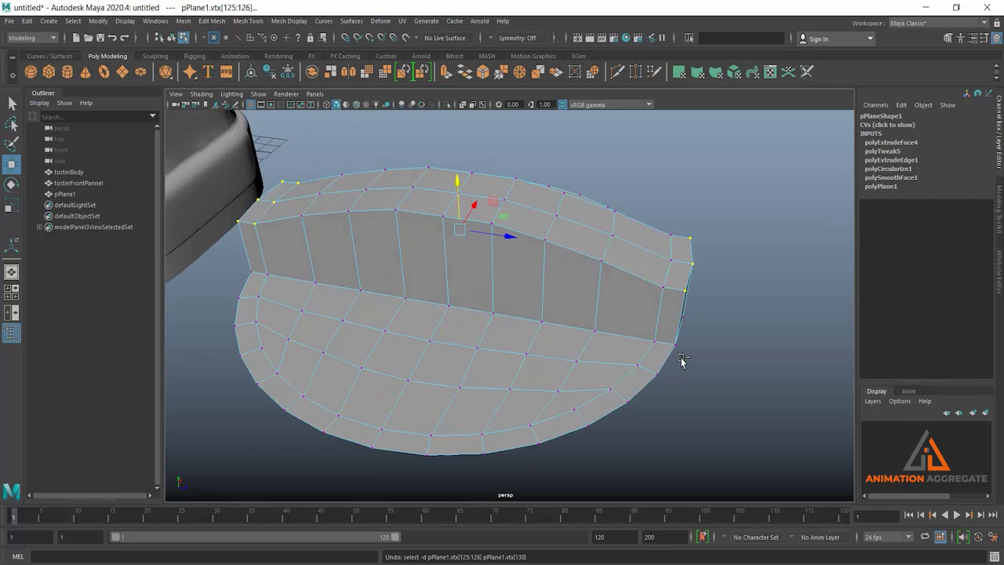
pyautogui.hotkey('ctrl', 'z')
pyautogui.hotkey('ctrl', 'z')
pyautogui.hotkey('ctrl', 'z')
pyautogui.hotkey('ctrl', 'z')
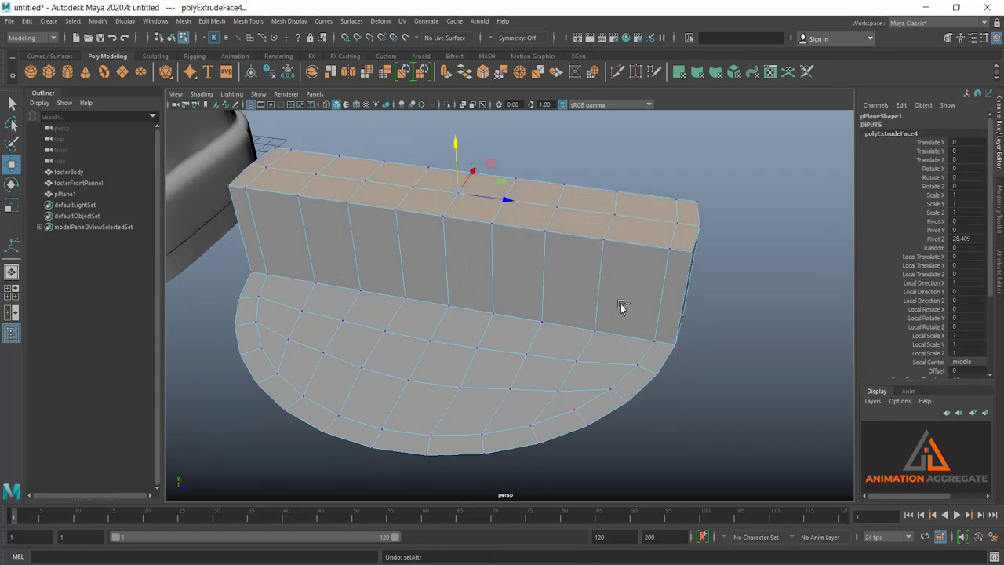
pyautogui.hotkey('ctrl', 'z')
pyautogui.hotkey('ctrl', 'z')
pyautogui.hotkey('ctrl', 'z')
# Step: Extrude all the disc's faces to a 2.61 thickness, making a solid round slab
pyautogui.moveTo(500, 280)
pyautogui.mouseDown(button='right')
pyautogui.moveTo(576, 233)
pyautogui.moveTo(566, 262)
pyautogui.mouseUp(button='right')
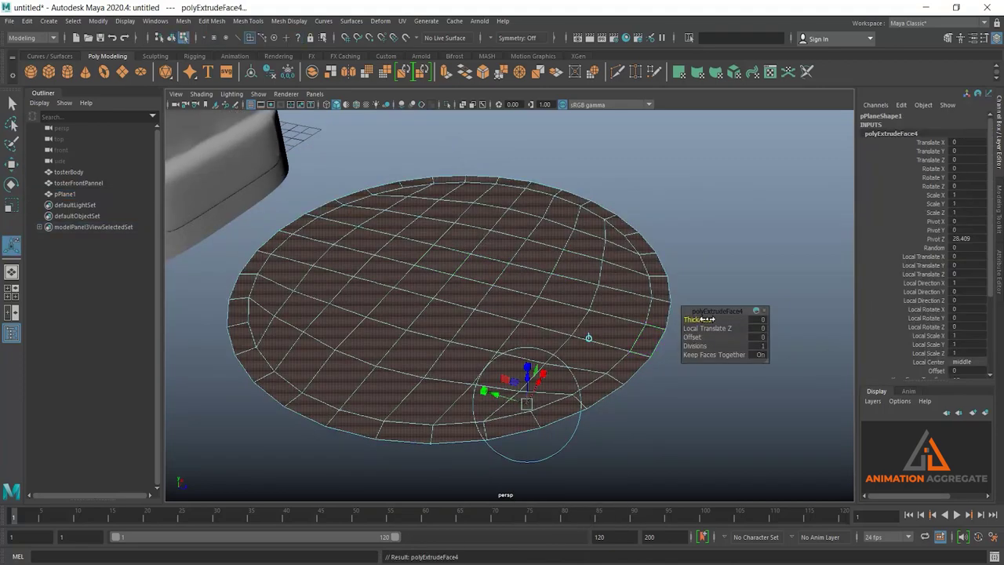
pyautogui.moveTo(677, 339); pyautogui.dragTo(841, 316, button='middle')
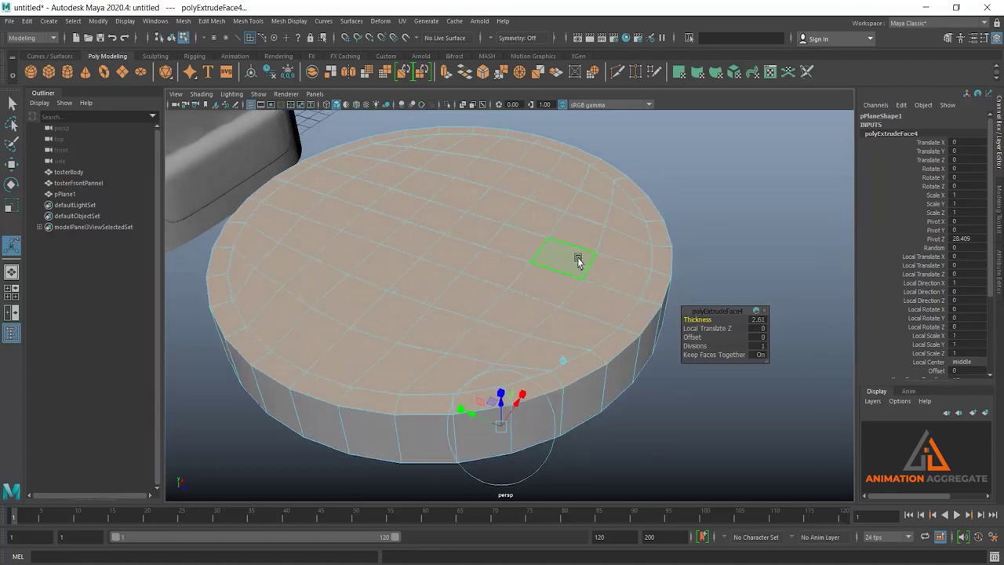
pyautogui.moveTo(578, 258); pyautogui.dragTo(578, 287, button='right')
# Step: Extrude a face loop across the slab top up to 3.86 as a tall wall
pyautogui.click(643, 319)
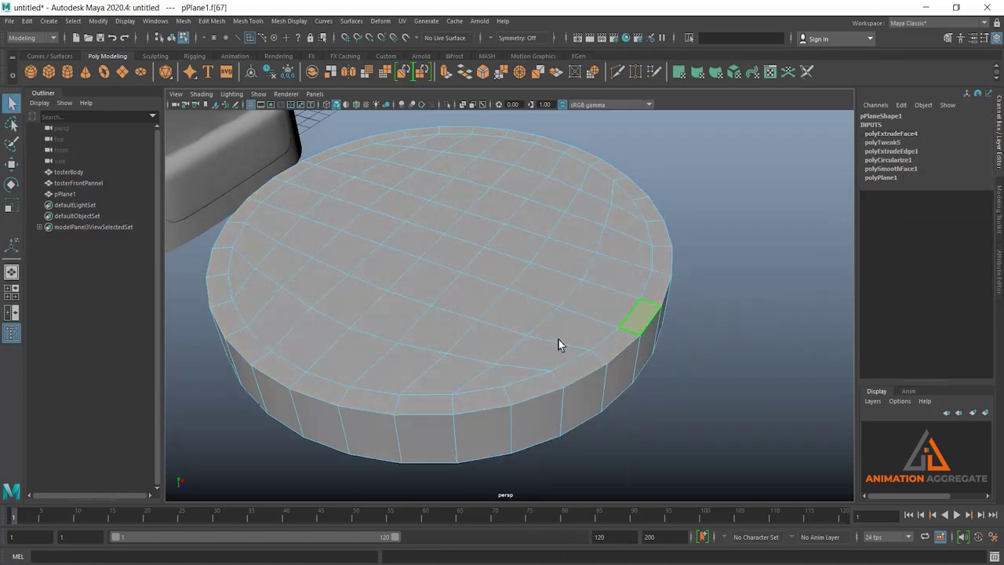
pyautogui.keyDown('alt'); pyautogui.moveTo(559, 340); pyautogui.dragTo(520, 330); pyautogui.keyUp('alt')
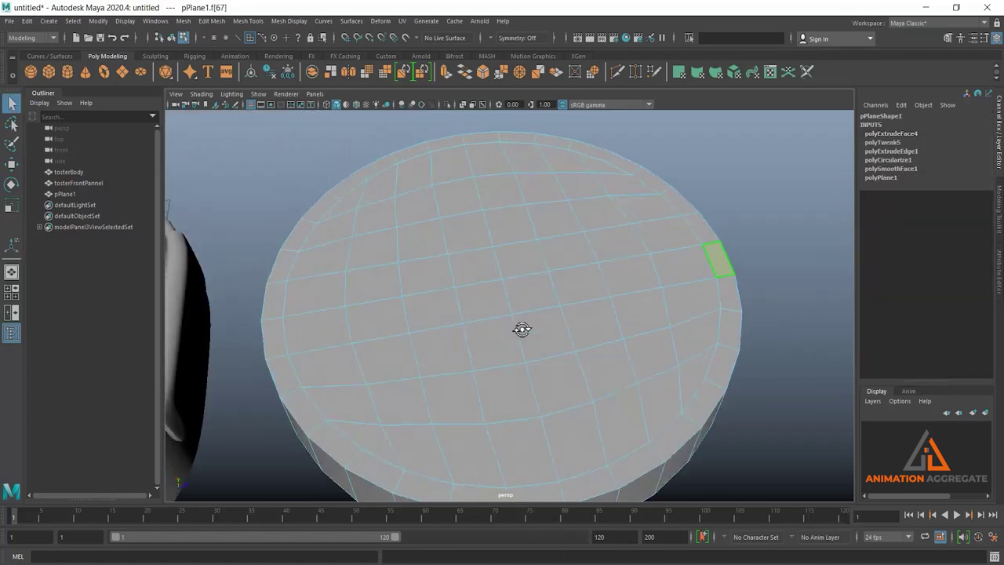
pyautogui.keyDown('shift'); pyautogui.doubleClick(327, 336); pyautogui.keyUp('shift')
pyautogui.keyDown('alt'); pyautogui.moveTo(692, 294); pyautogui.dragTo(649, 304); pyautogui.keyUp('alt')
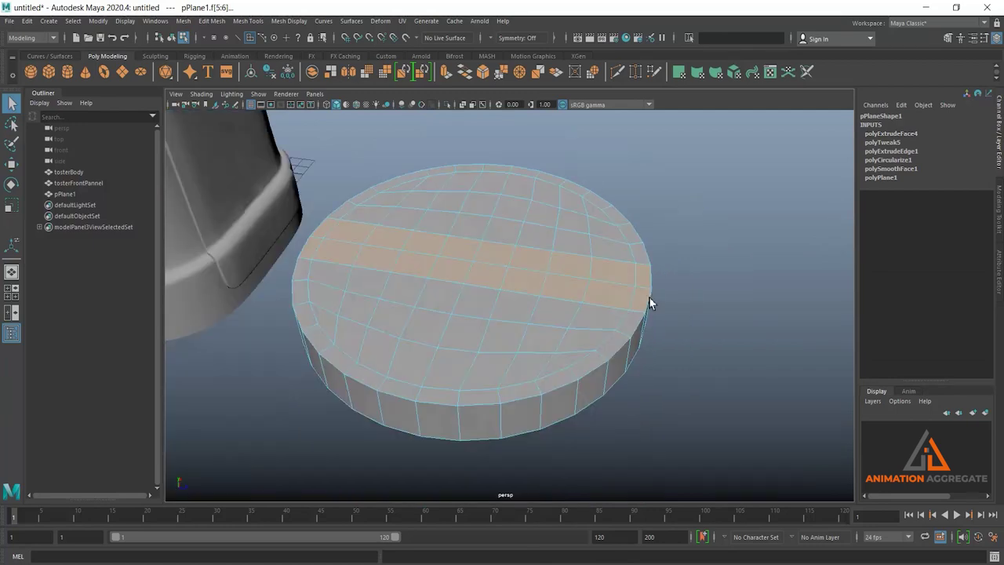
pyautogui.hotkey('ctrl', 'e')
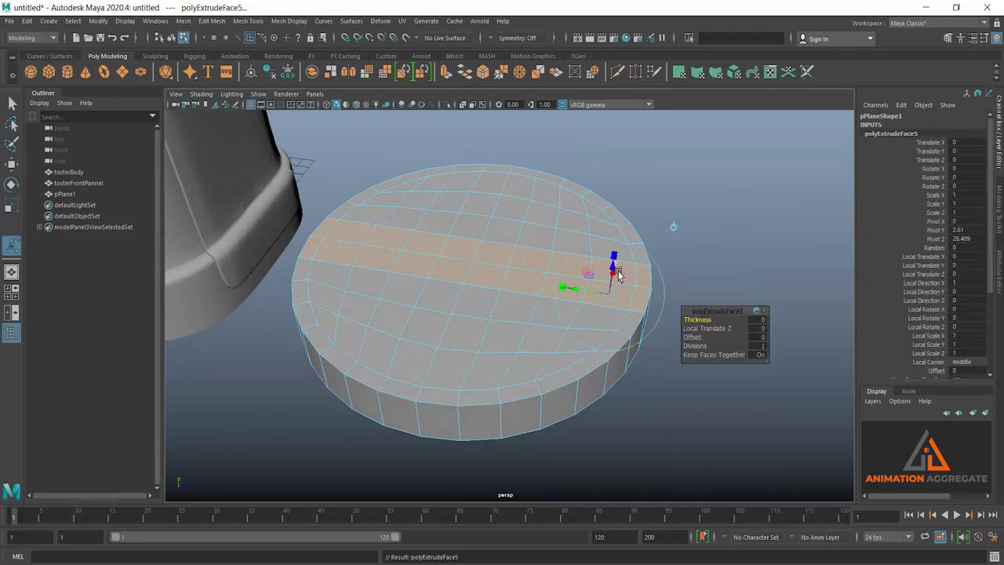
pyautogui.moveTo(716, 320); pyautogui.dragTo(906, 320)
# Step: Marquee-select the wall's top row of vertices
pyautogui.moveTo(594, 286)
pyautogui.keyDown('alt'); pyautogui.mouseDown()
pyautogui.moveTo(605, 260)
pyautogui.moveTo(578, 207)
pyautogui.moveTo(544, 237)
pyautogui.moveTo(551, 275)
pyautogui.moveTo(506, 276)
pyautogui.mouseUp(); pyautogui.keyUp('alt')
pyautogui.press('q')
pyautogui.moveTo(304, 185); pyautogui.dragTo(674, 235)
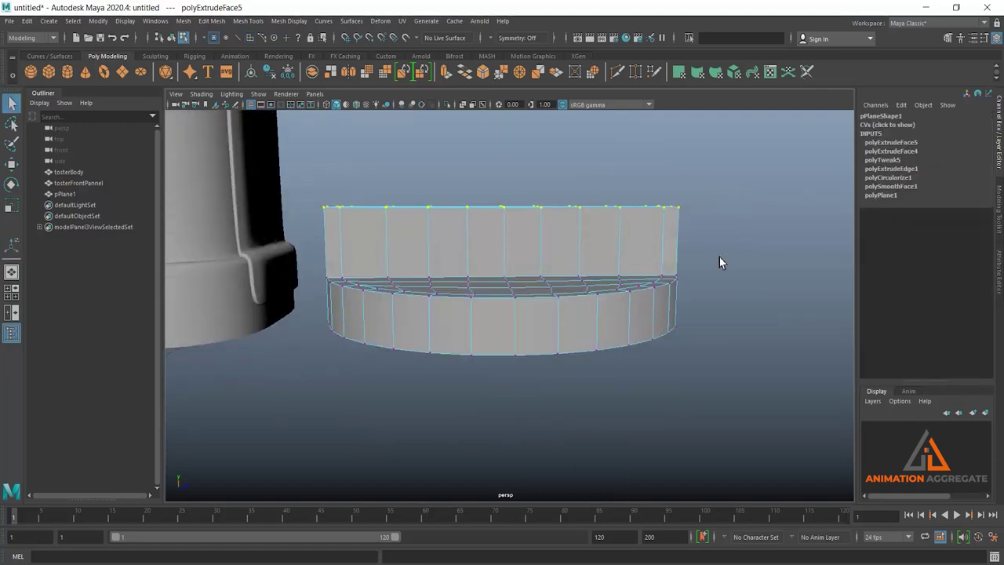
# Step: In the side view, lower the outer top vertices in stages to curve the grip's top
pyautogui.press('space')
pyautogui.press('space')
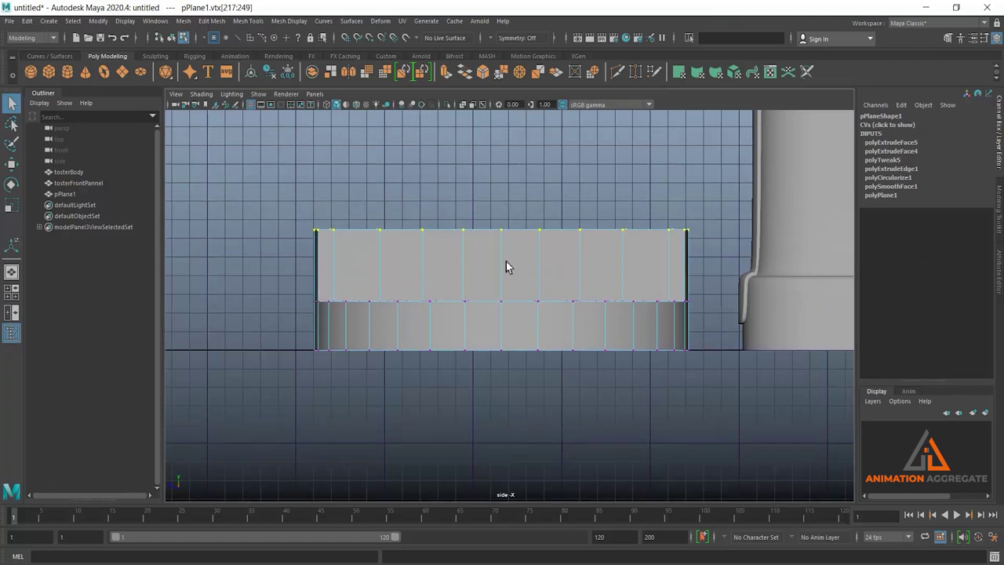
pyautogui.keyDown('alt'); pyautogui.moveTo(553, 238); pyautogui.dragTo(562, 291, button='middle'); pyautogui.keyUp('alt')
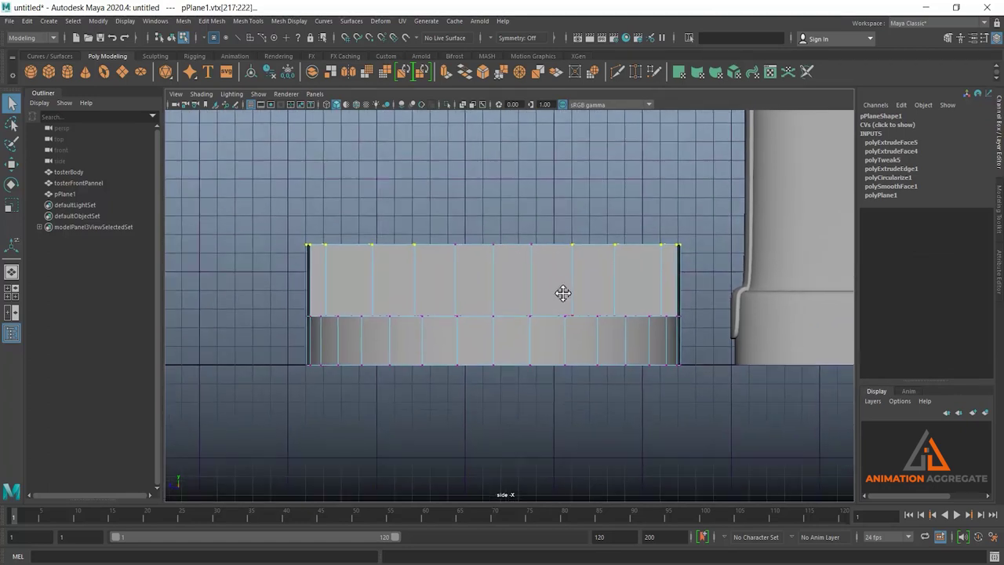
pyautogui.press('w')
pyautogui.moveTo(494, 202); pyautogui.dragTo(494, 208)
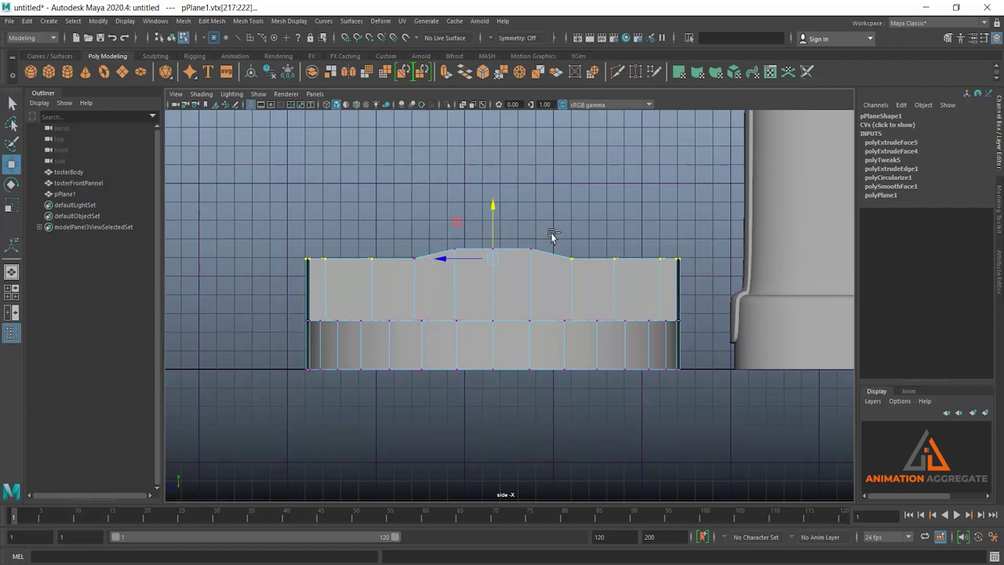
pyautogui.keyDown('ctrl'); pyautogui.moveTo(552, 235); pyautogui.dragTo(582, 280); pyautogui.keyUp('ctrl')
pyautogui.moveTo(494, 207); pyautogui.dragTo(495, 218)
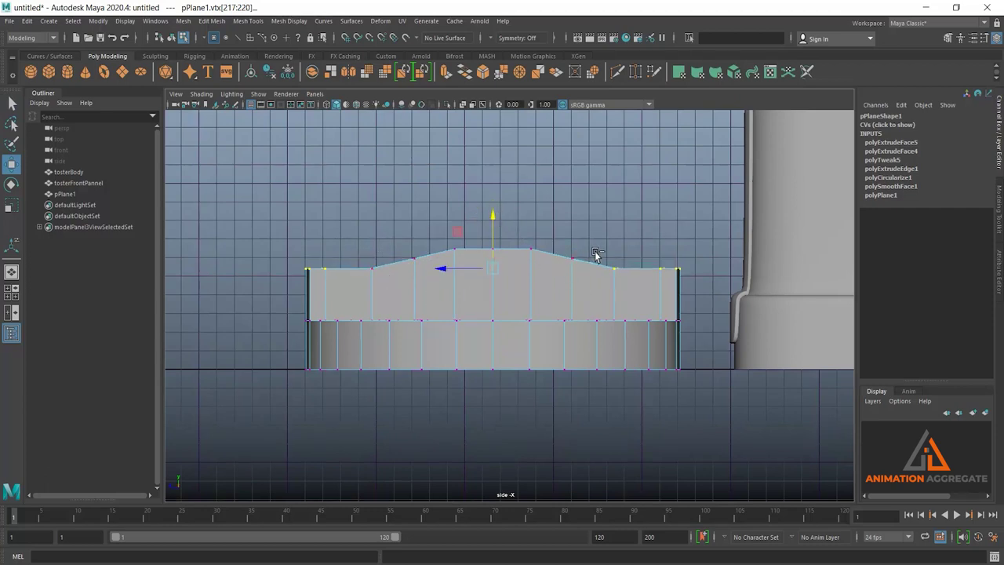
pyautogui.keyDown('ctrl'); pyautogui.moveTo(596, 252); pyautogui.dragTo(633, 292); pyautogui.keyUp('ctrl')
pyautogui.moveTo(493, 215); pyautogui.dragTo(495, 230)
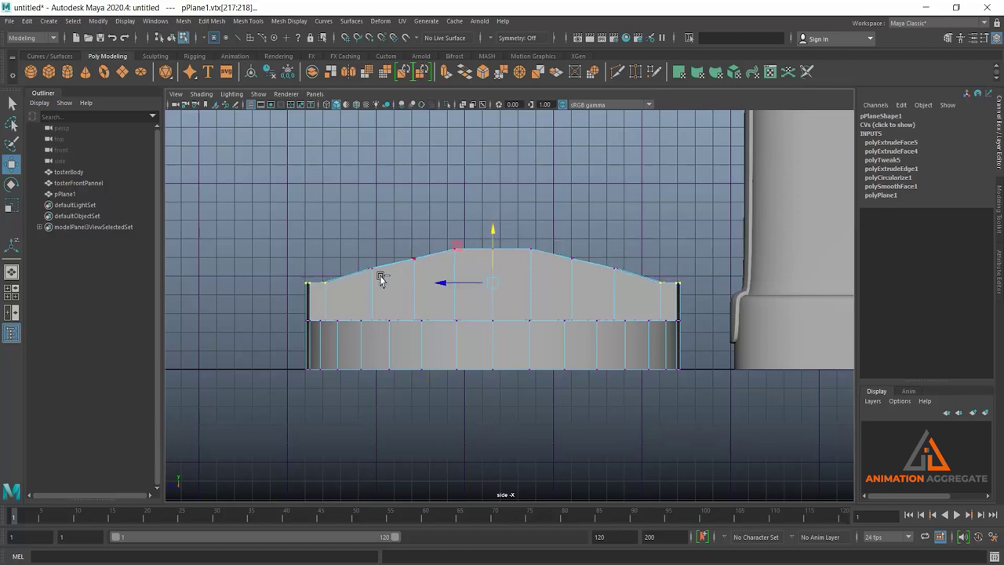
# Step: Pull both end vertices down slightly and raise the near-centre vertices to round the arch
pyautogui.moveTo(335, 296); pyautogui.dragTo(335, 297)
pyautogui.keyDown('shift'); pyautogui.moveTo(656, 283); pyautogui.dragTo(668, 294); pyautogui.keyUp('shift')
pyautogui.moveTo(495, 231); pyautogui.dragTo(495, 238)
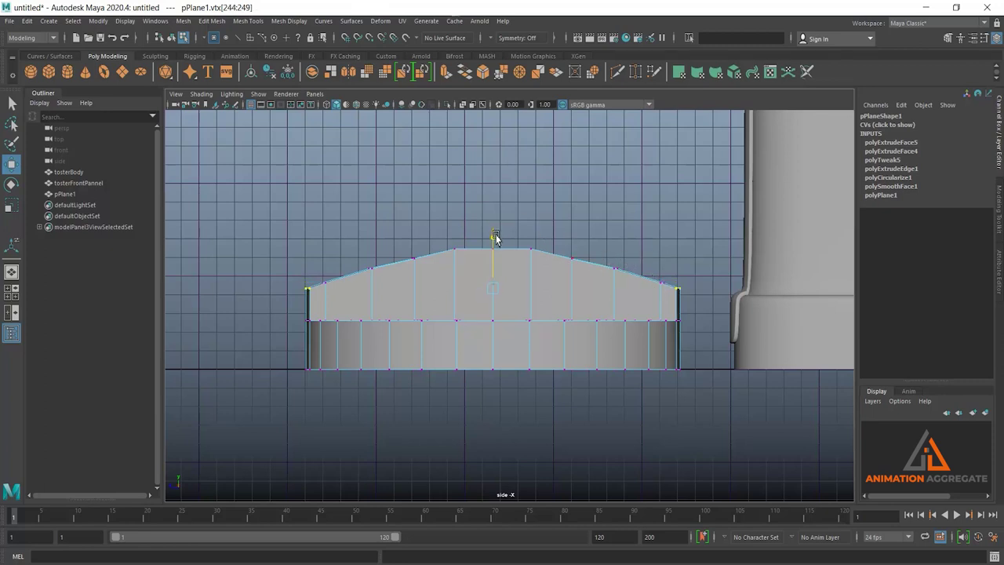
pyautogui.moveTo(403, 243); pyautogui.dragTo(423, 267)
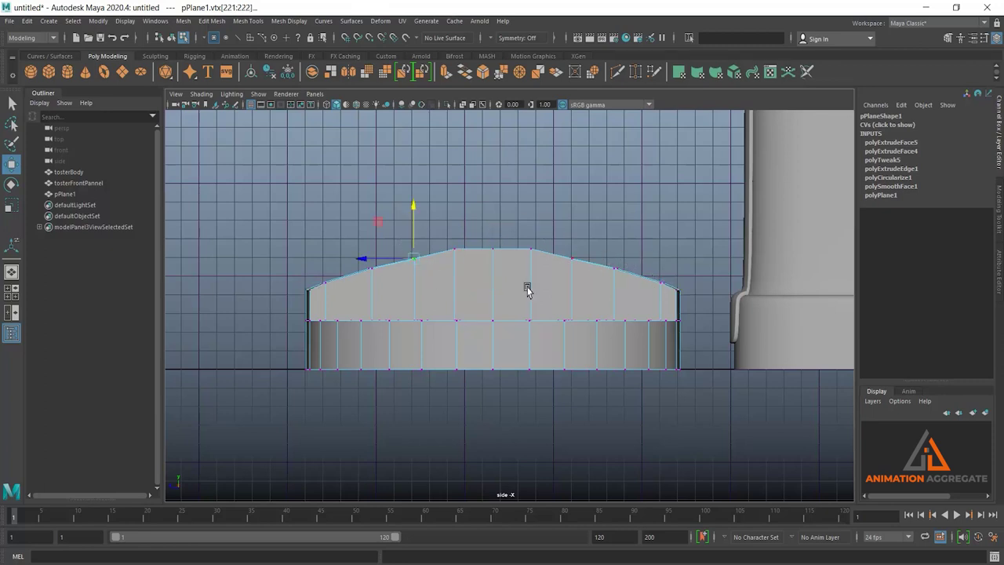
pyautogui.keyDown('shift'); pyautogui.moveTo(553, 247); pyautogui.dragTo(579, 276); pyautogui.keyUp('shift')
pyautogui.moveTo(496, 208); pyautogui.dragTo(504, 258)
pyautogui.click(474, 231)
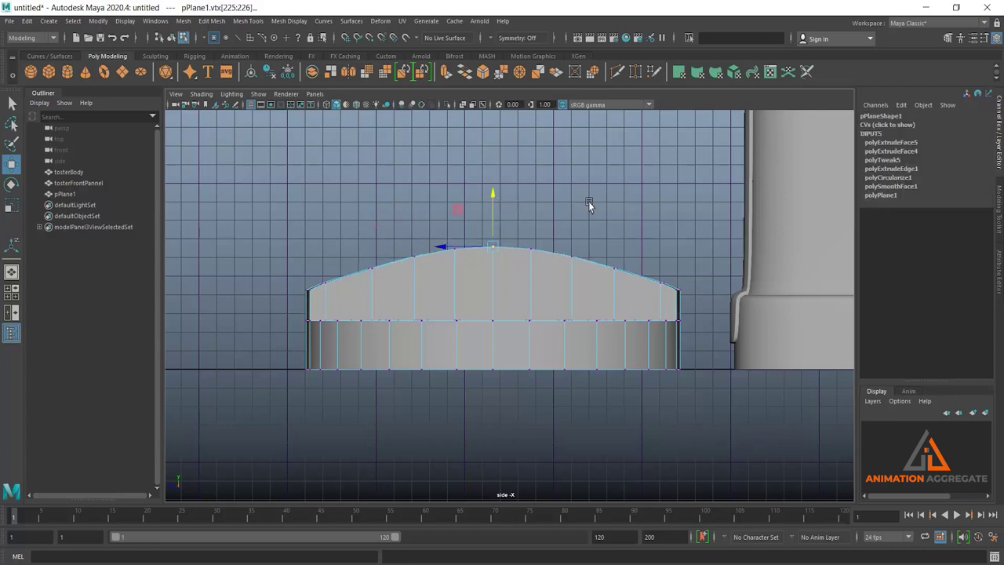
# Step: Return to object mode and inspect the arched knob in perspective
pyautogui.press('space')
pyautogui.press('space')
pyautogui.moveTo(587, 273)
pyautogui.keyDown('alt'); pyautogui.mouseDown()
pyautogui.moveTo(574, 319)
pyautogui.moveTo(497, 342)
pyautogui.mouseUp(); pyautogui.keyUp('alt')
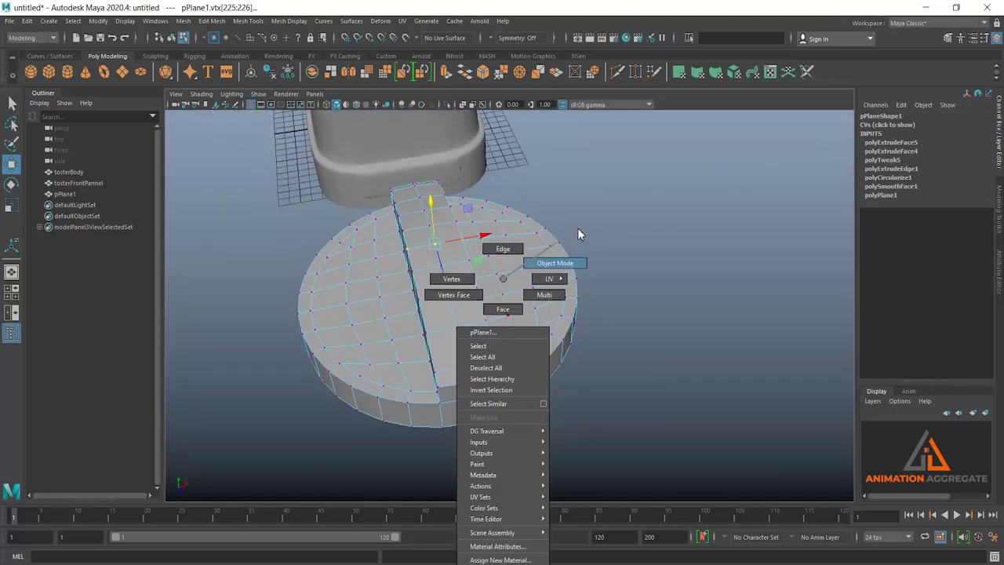
pyautogui.moveTo(537, 285); pyautogui.dragTo(578, 231, button='right')
pyautogui.moveTo(442, 352)
pyautogui.keyDown('alt'); pyautogui.mouseDown()
pyautogui.moveTo(519, 355)
pyautogui.moveTo(666, 385)
pyautogui.moveTo(585, 480)
pyautogui.mouseUp(); pyautogui.keyUp('alt')
pyautogui.hotkey('alt', 'Tab')
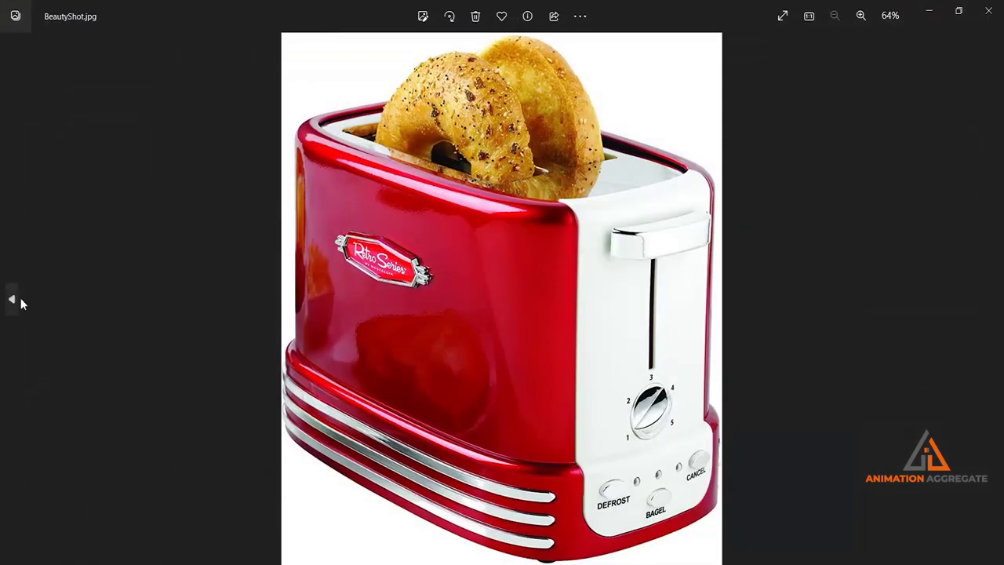
pyautogui.click(21, 301)
pyautogui.click(20, 303)
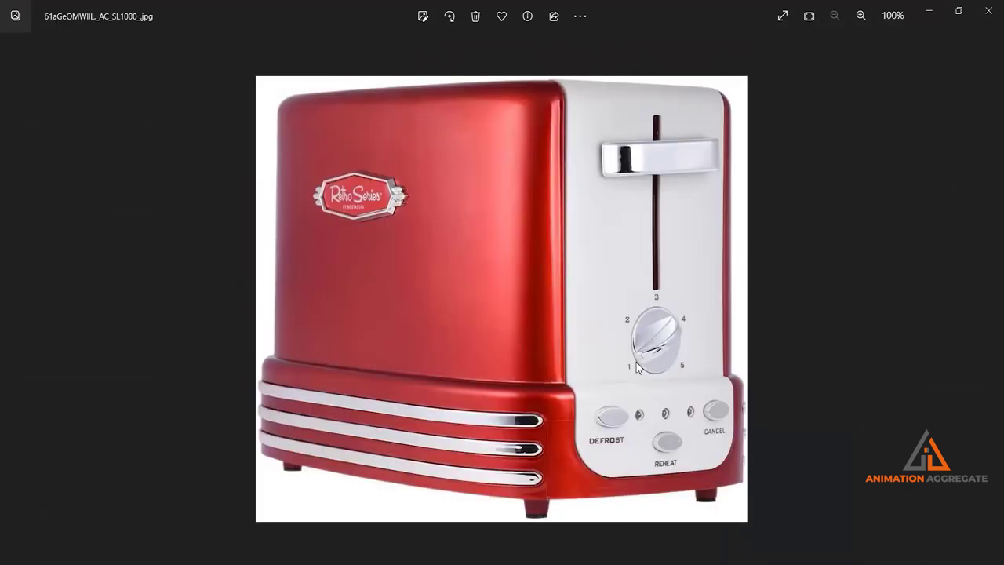
# Step: Back in Maya, select the grip's whole top vertex row in the side view
pyautogui.click(928, 11)
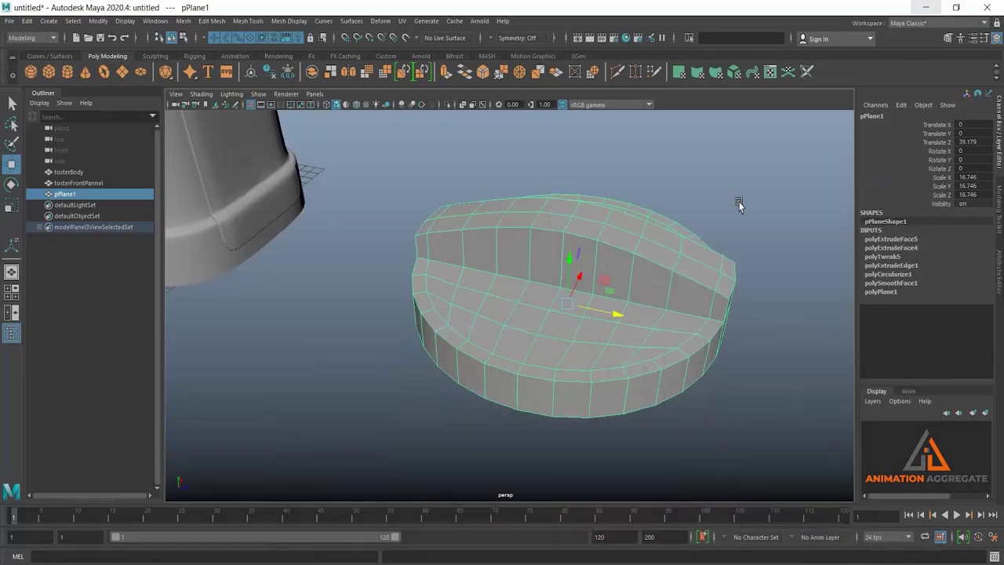
pyautogui.keyDown('alt'); pyautogui.moveTo(569, 288); pyautogui.dragTo(601, 253); pyautogui.keyUp('alt')
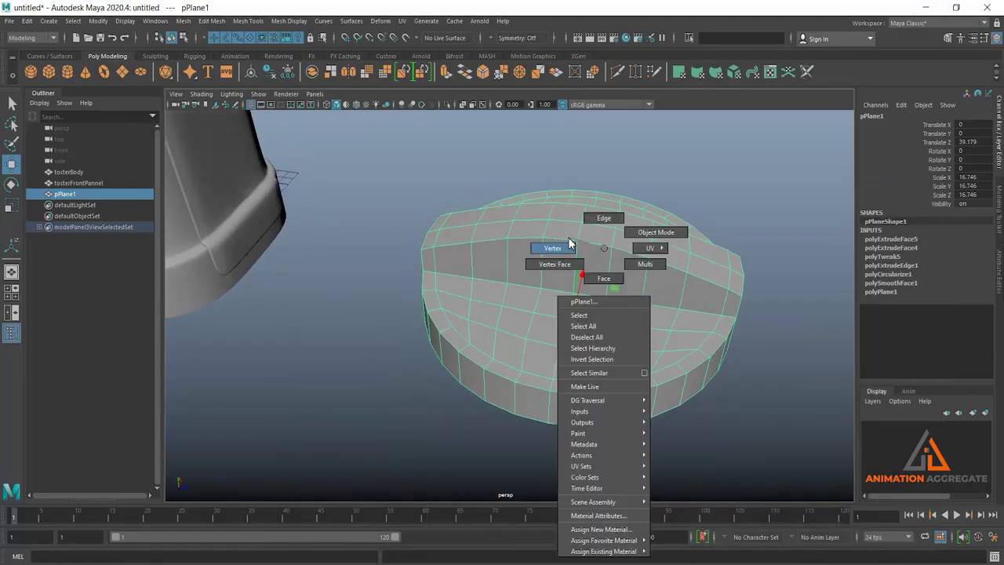
pyautogui.moveTo(581, 257); pyautogui.dragTo(549, 251, button='right')
pyautogui.press('space')
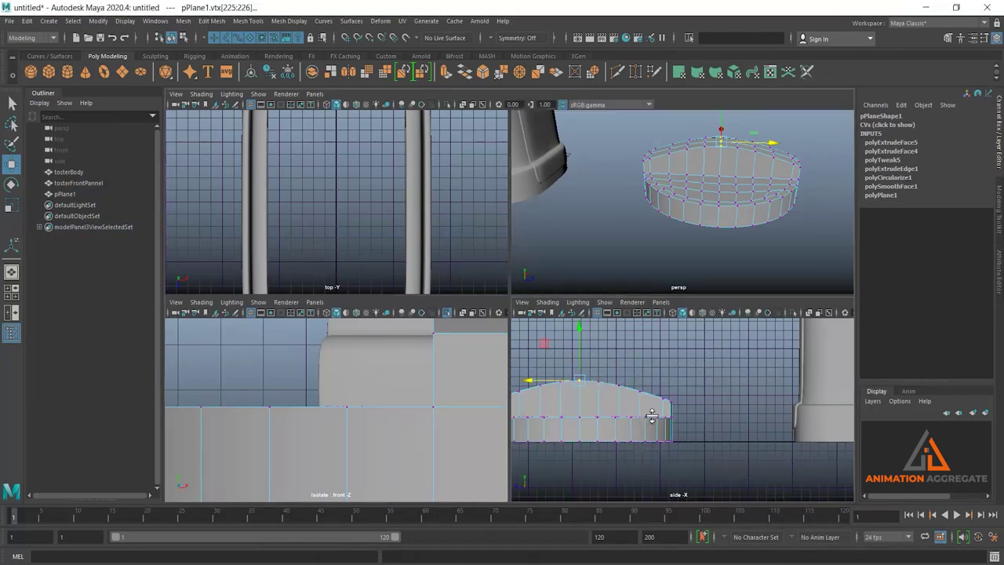
pyautogui.press('space')
pyautogui.moveTo(212, 215); pyautogui.dragTo(699, 295)
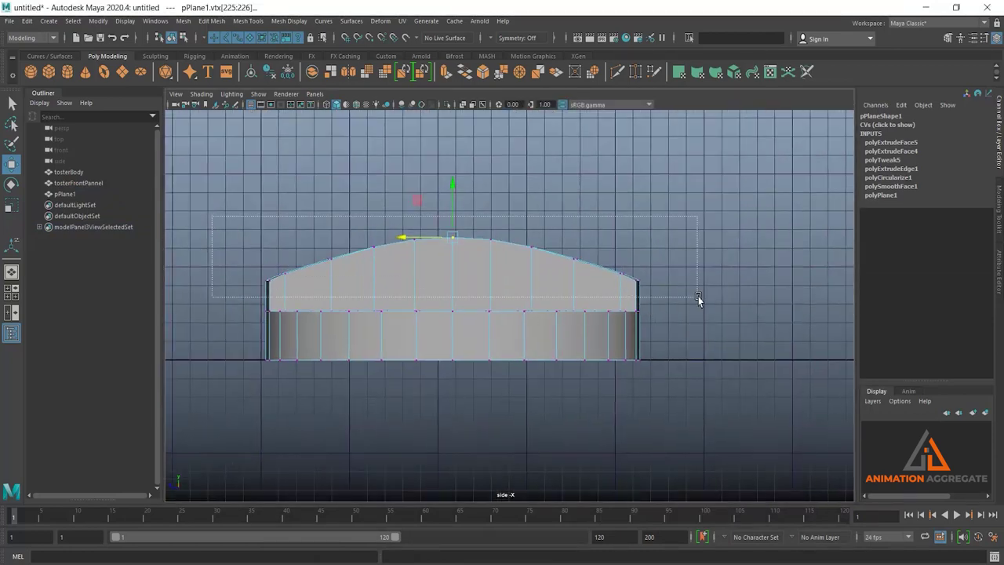
# Step: Frame the selection in the top view and scale the ridge vertices inward along X
pyautogui.press('space')
pyautogui.press('space')
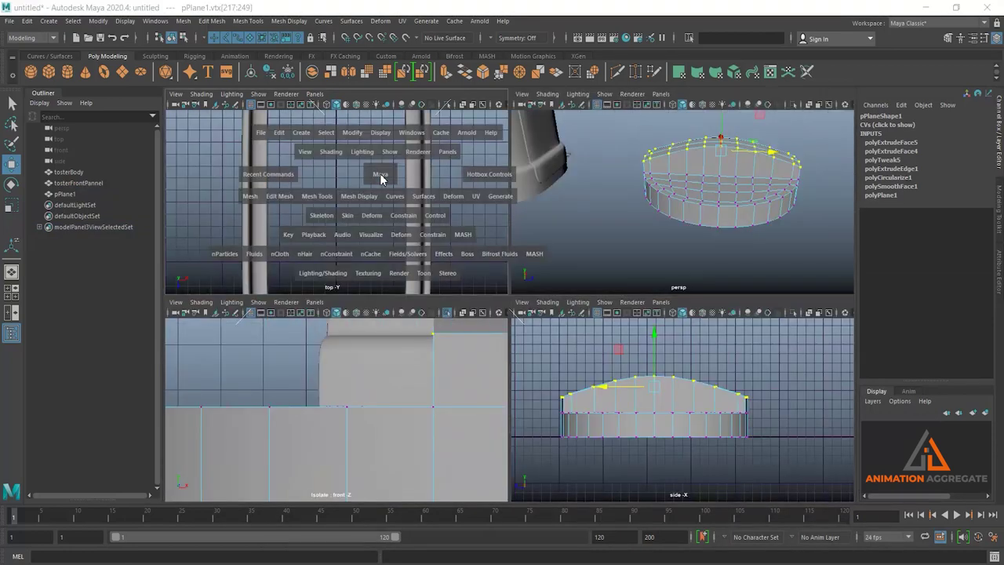
pyautogui.scroll(-3, 463, 207)
pyautogui.scroll(-3, 600, 444)
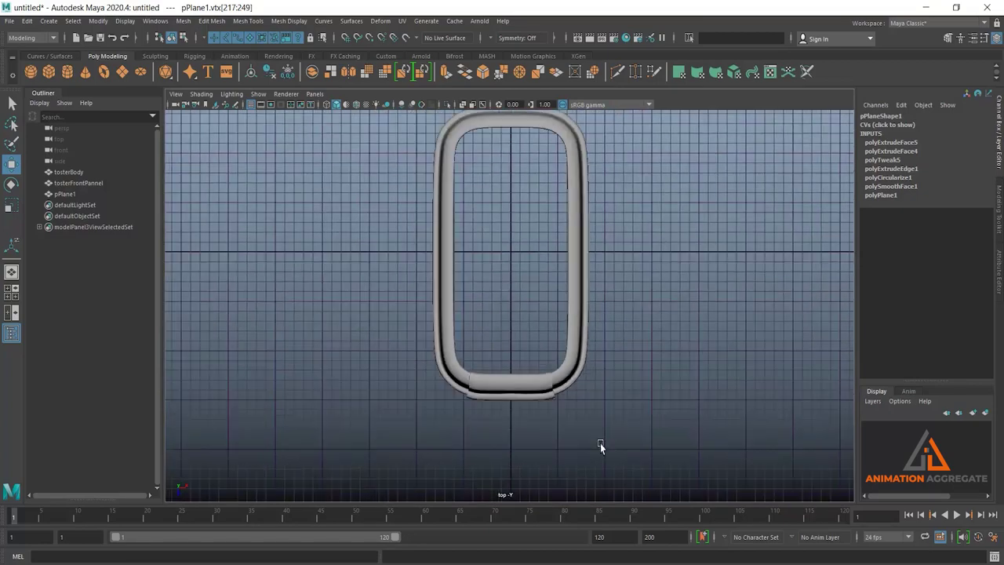
pyautogui.scroll(-2, 545, 266)
pyautogui.press('f')
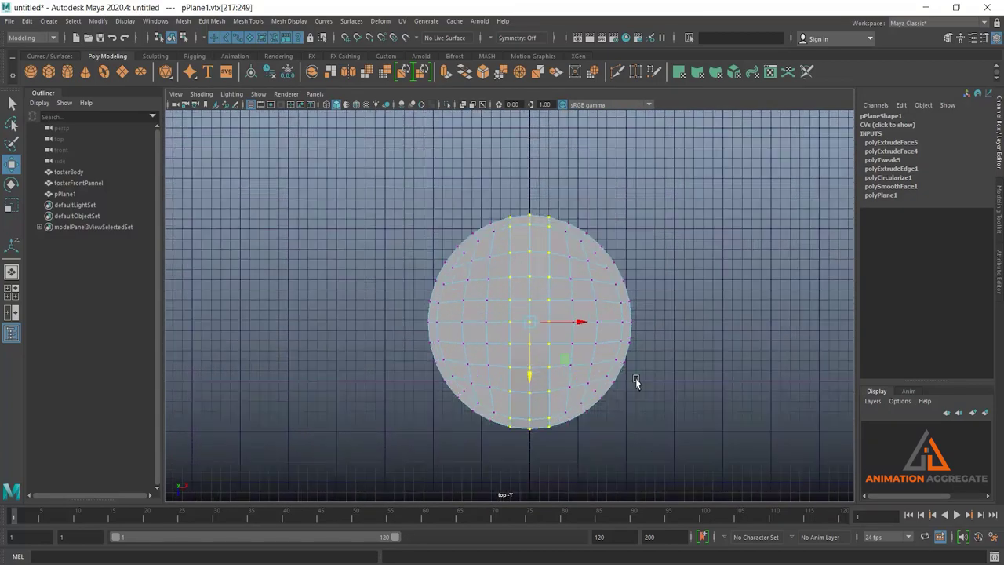
pyautogui.keyDown('alt'); pyautogui.moveTo(564, 317); pyautogui.dragTo(565, 322, button='middle'); pyautogui.keyUp('alt')
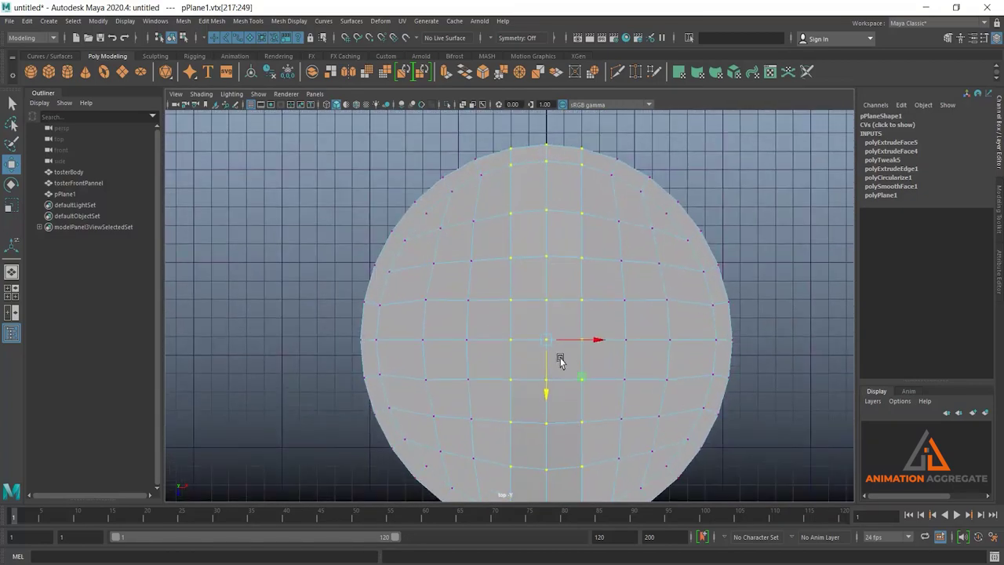
pyautogui.scroll(-2, 560, 361)
pyautogui.press('r')
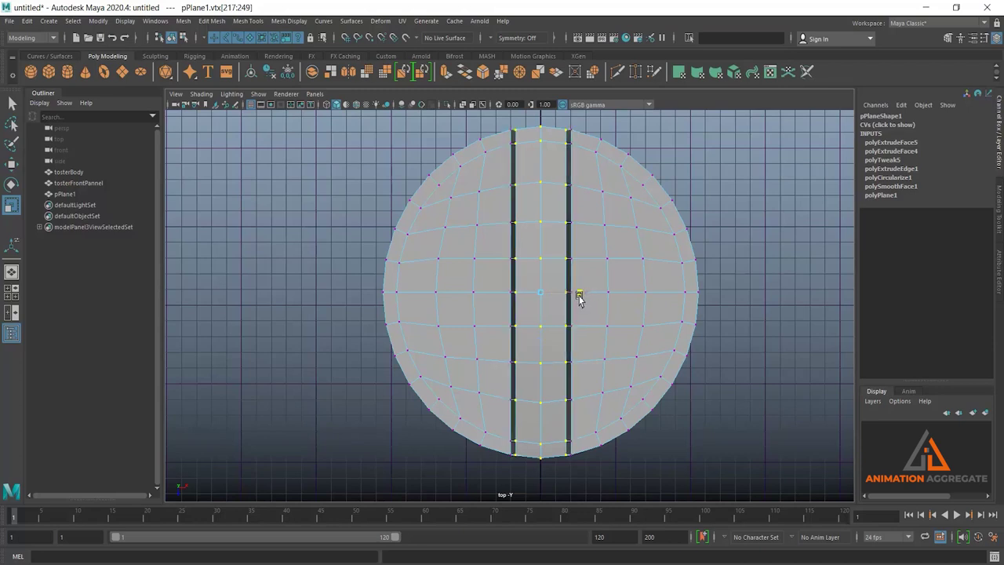
pyautogui.moveTo(579, 296); pyautogui.dragTo(568, 299)
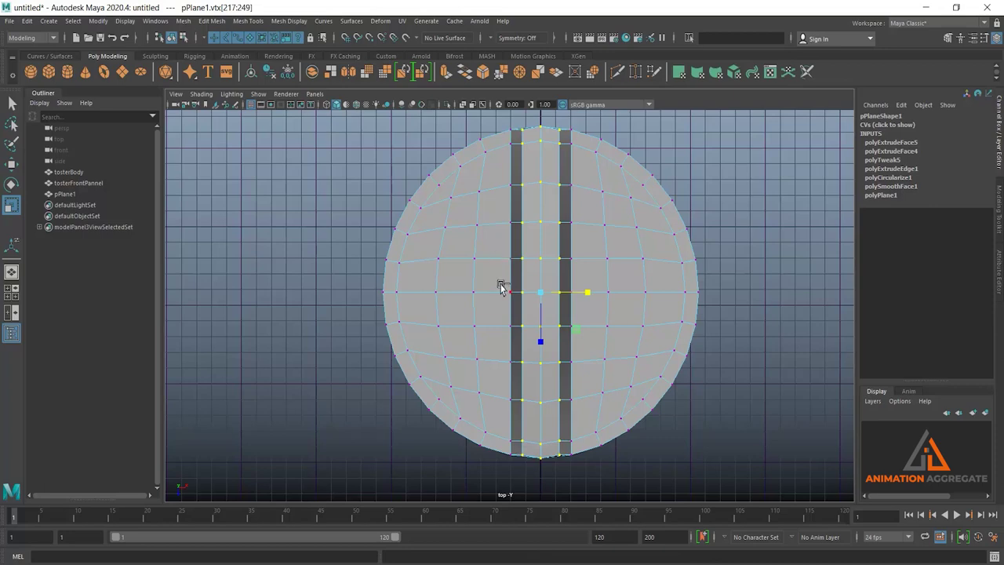
# Step: Spread the middle rows of ridge vertices outward so the grip is widest mid-length
pyautogui.moveTo(488, 274)
pyautogui.mouseDown()
pyautogui.moveTo(586, 306)
pyautogui.moveTo(592, 294)
pyautogui.mouseUp()
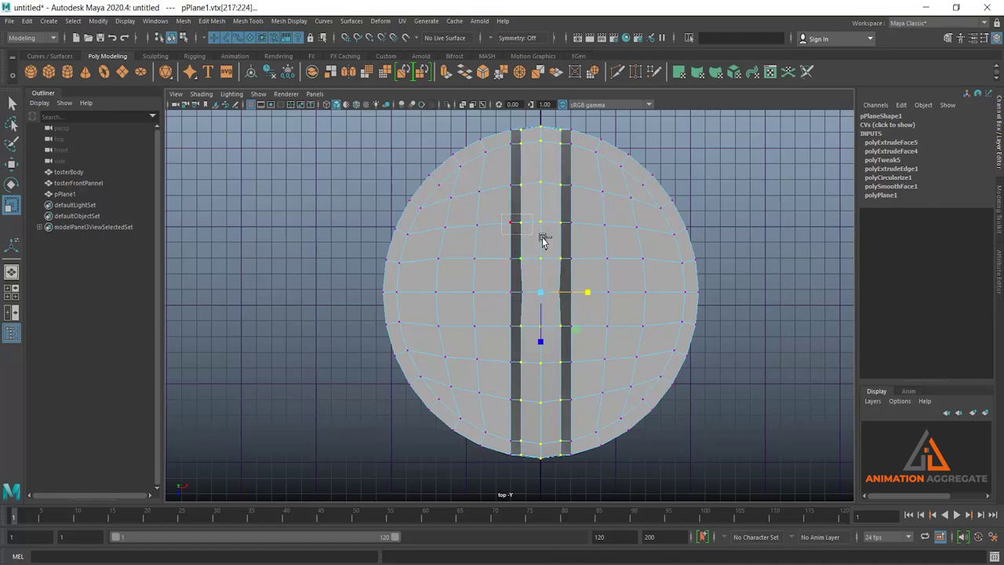
pyautogui.moveTo(514, 252); pyautogui.dragTo(571, 274)
pyautogui.keyDown('ctrl'); pyautogui.moveTo(493, 310); pyautogui.dragTo(586, 332); pyautogui.keyUp('ctrl')
pyautogui.moveTo(589, 294); pyautogui.dragTo(598, 294)
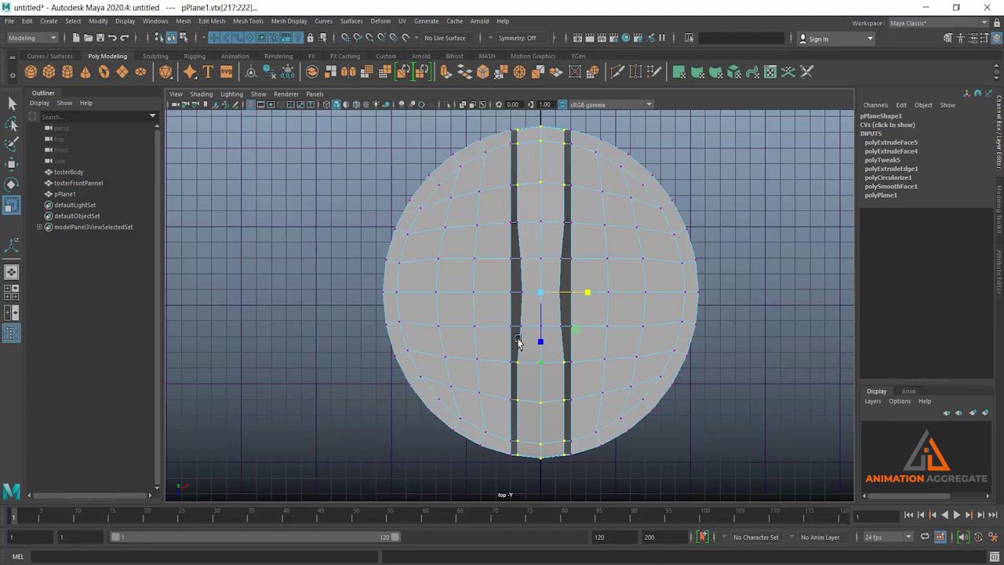
pyautogui.moveTo(508, 339); pyautogui.dragTo(571, 363)
pyautogui.keyDown('ctrl'); pyautogui.click(562, 374); pyautogui.keyUp('ctrl')
pyautogui.moveTo(588, 292); pyautogui.dragTo(595, 293)
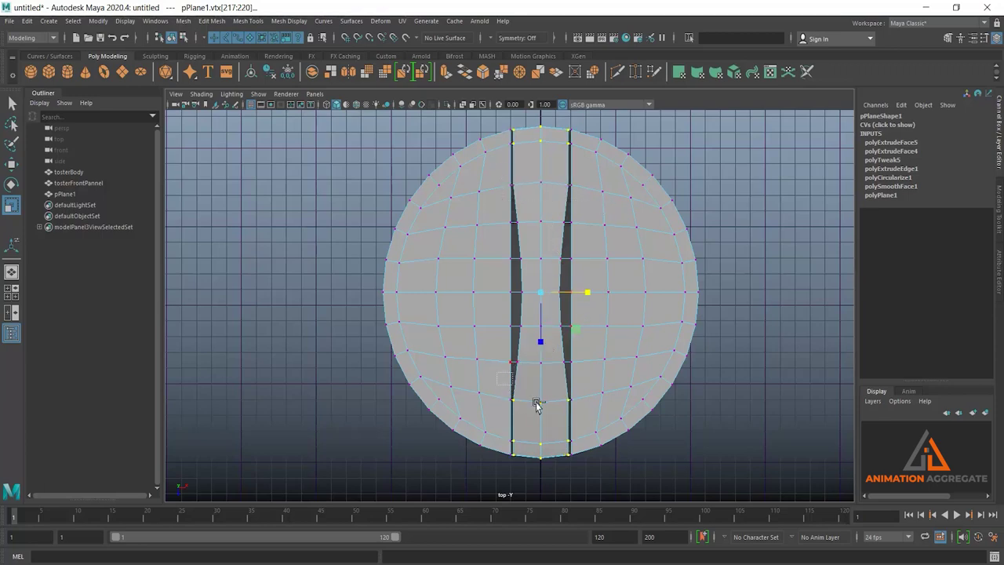
pyautogui.keyDown('ctrl'); pyautogui.moveTo(502, 389); pyautogui.dragTo(592, 410); pyautogui.keyUp('ctrl')
pyautogui.moveTo(591, 293); pyautogui.dragTo(594, 296)
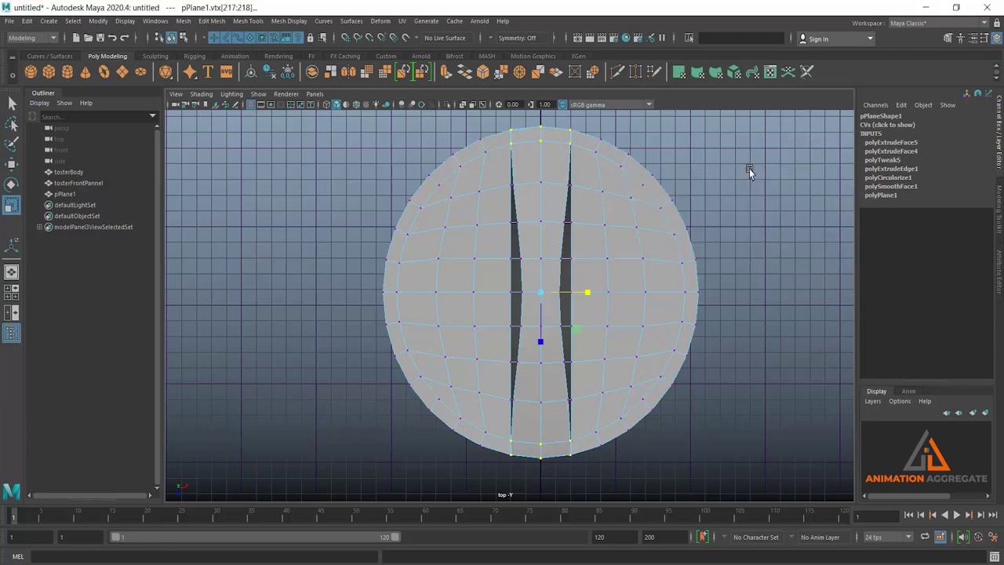
# Step: Inspect the tapered grip in perspective, previewing it smoothed and then back to low-poly
pyautogui.press('space')
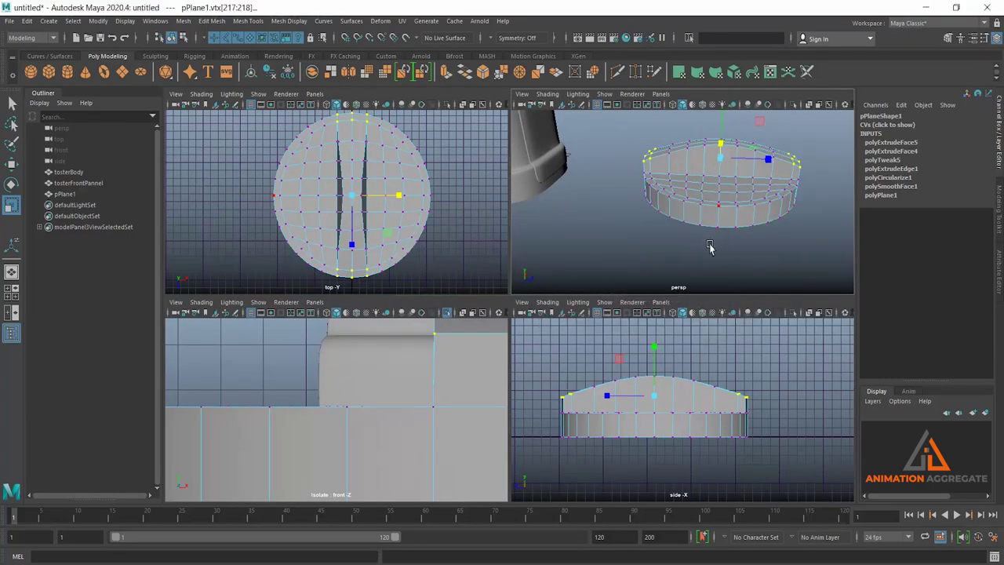
pyautogui.press('space')
pyautogui.keyDown('alt'); pyautogui.moveTo(636, 271); pyautogui.dragTo(497, 288); pyautogui.keyUp('alt')
pyautogui.scroll(3, 502, 343)
pyautogui.keyDown('alt'); pyautogui.moveTo(502, 343); pyautogui.dragTo(485, 290); pyautogui.keyUp('alt')
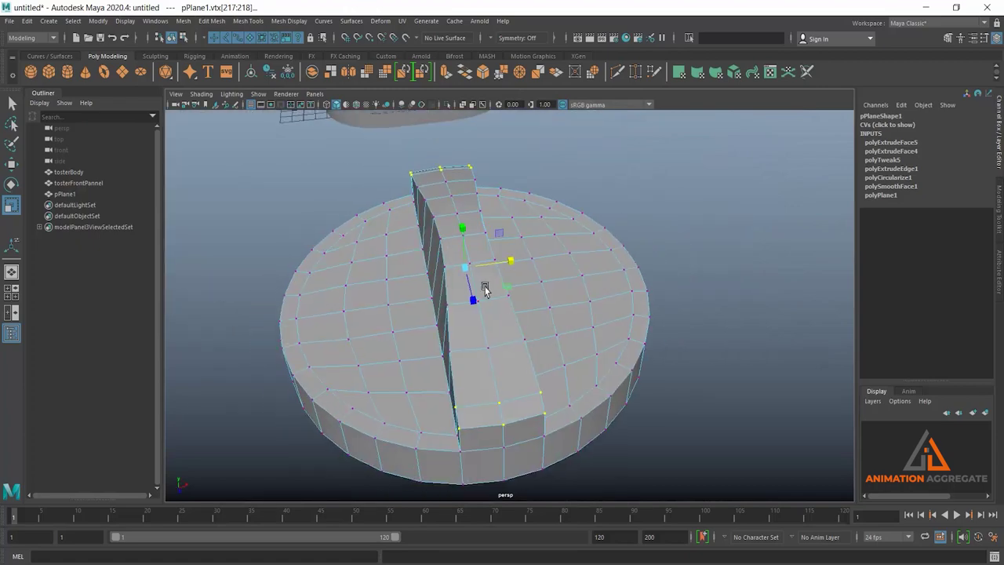
pyautogui.moveTo(485, 290); pyautogui.dragTo(549, 235, button='right')
pyautogui.moveTo(471, 287)
pyautogui.keyDown('alt'); pyautogui.mouseDown()
pyautogui.moveTo(517, 289)
pyautogui.moveTo(564, 245)
pyautogui.mouseUp(); pyautogui.keyUp('alt')
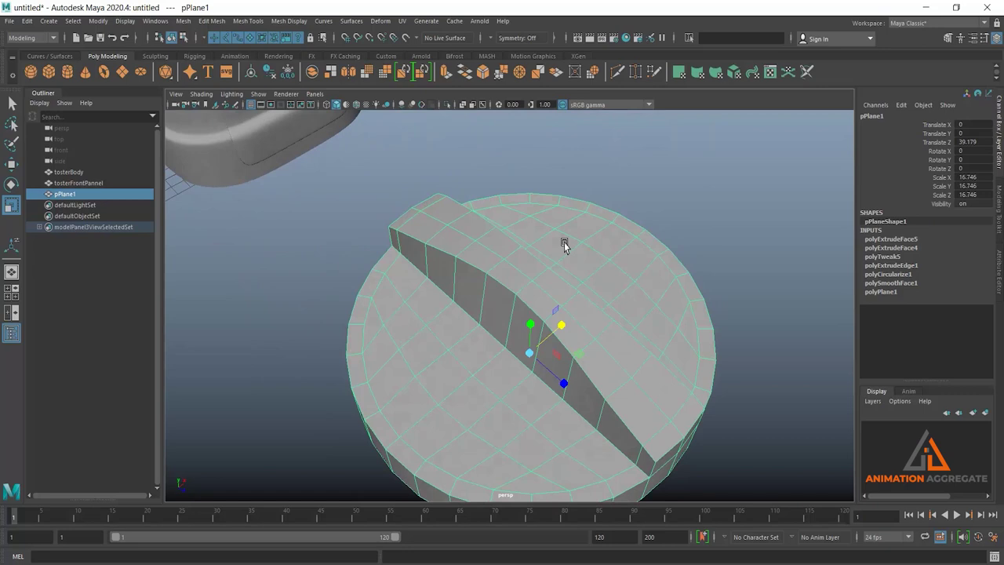
pyautogui.moveTo(619, 227)
pyautogui.keyDown('alt'); pyautogui.mouseDown()
pyautogui.moveTo(567, 287)
pyautogui.moveTo(566, 332)
pyautogui.moveTo(538, 353)
pyautogui.moveTo(550, 359)
pyautogui.moveTo(565, 273)
pyautogui.mouseUp(); pyautogui.keyUp('alt')
pyautogui.press('3')
pyautogui.press('1')
# Step: Select the knob's outer rim and ridge base edge loops
pyautogui.keyDown('alt'); pyautogui.moveTo(565, 272); pyautogui.dragTo(596, 337, button='right'); pyautogui.keyUp('alt')
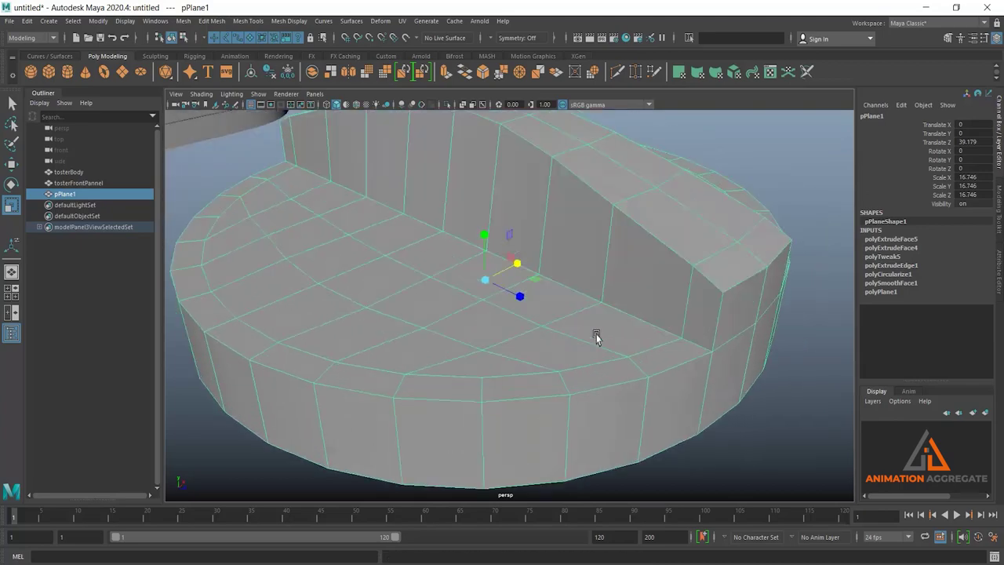
pyautogui.keyDown('alt'); pyautogui.moveTo(597, 337); pyautogui.dragTo(677, 309); pyautogui.keyUp('alt')
pyautogui.moveTo(677, 282); pyautogui.dragTo(677, 254, button='right')
pyautogui.click(650, 322)
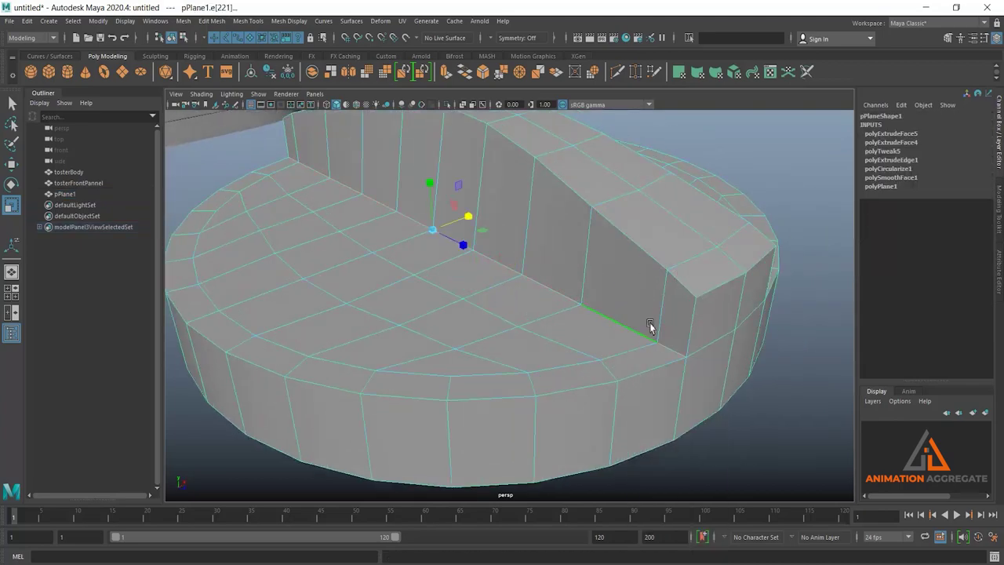
pyautogui.keyDown('shift'); pyautogui.click(704, 344); pyautogui.keyUp('shift')
pyautogui.keyDown('shift'); pyautogui.doubleClick(648, 361); pyautogui.keyUp('shift')
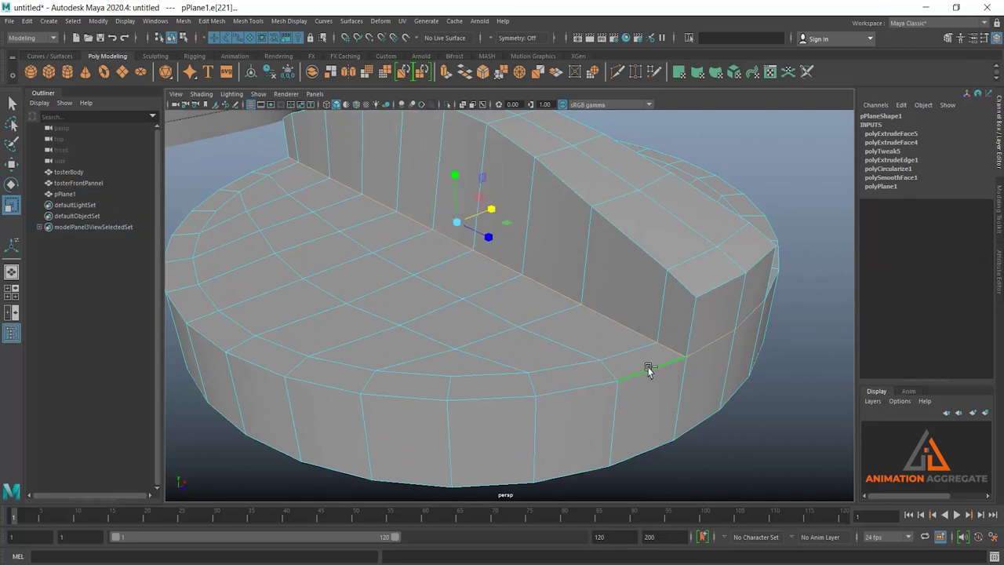
pyautogui.keyDown('alt'); pyautogui.moveTo(760, 337); pyautogui.dragTo(562, 284); pyautogui.keyUp('alt')
pyautogui.keyDown('shift'); pyautogui.click(599, 309); pyautogui.keyUp('shift')
pyautogui.keyDown('shift'); pyautogui.doubleClick(606, 315); pyautogui.keyUp('shift')
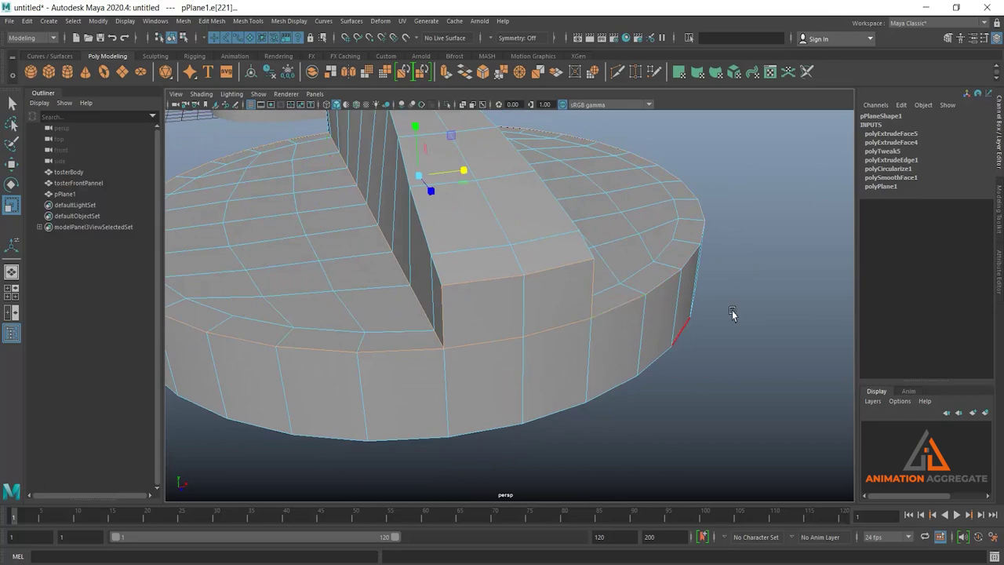
pyautogui.moveTo(733, 313)
pyautogui.keyDown('alt'); pyautogui.mouseDown()
pyautogui.moveTo(608, 329)
pyautogui.moveTo(477, 324)
pyautogui.moveTo(639, 250)
pyautogui.mouseUp(); pyautogui.keyUp('alt')
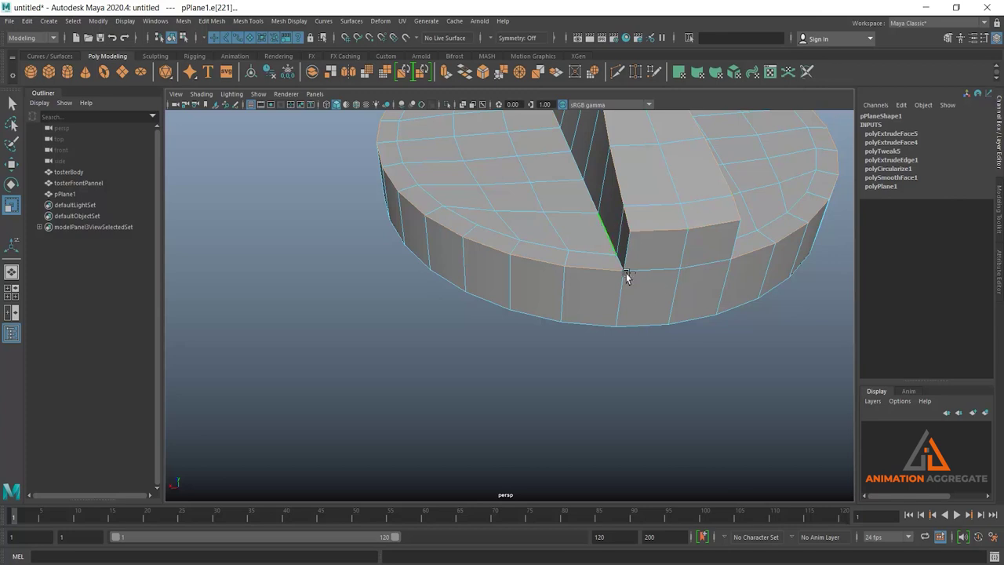
pyautogui.moveTo(668, 288)
pyautogui.keyDown('alt'); pyautogui.mouseDown()
pyautogui.moveTo(652, 287)
pyautogui.moveTo(648, 274)
pyautogui.mouseUp(); pyautogui.keyUp('alt')
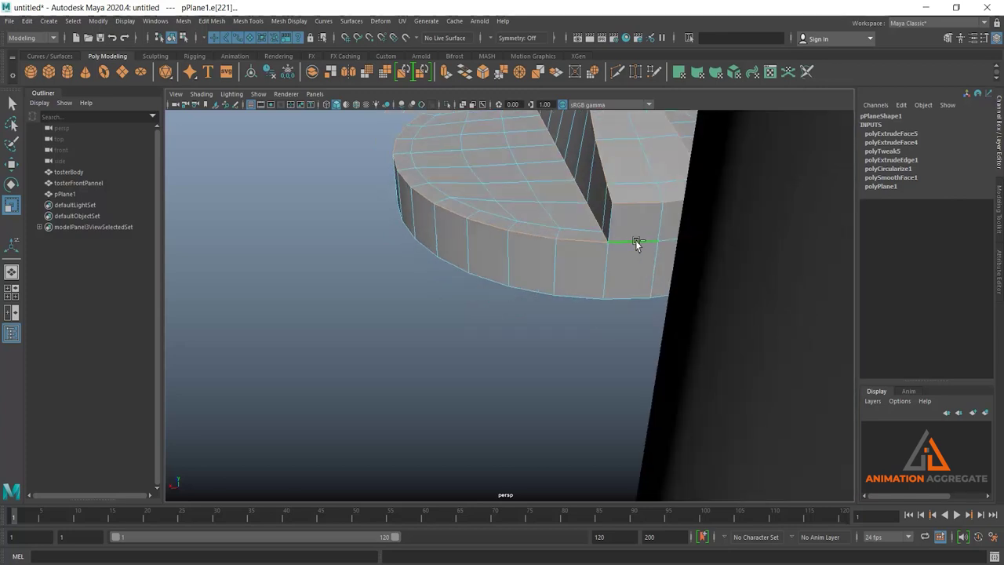
# Step: Bevel the selected edges with 2 segments at fraction 0.4, then return to object mode
pyautogui.hotkey('alt', 'shift')
pyautogui.moveTo(567, 259)
pyautogui.keyDown('alt'); pyautogui.mouseDown()
pyautogui.moveTo(632, 264)
pyautogui.moveTo(522, 233)
pyautogui.moveTo(538, 246)
pyautogui.moveTo(523, 311)
pyautogui.moveTo(514, 261)
pyautogui.mouseUp(); pyautogui.keyUp('alt')
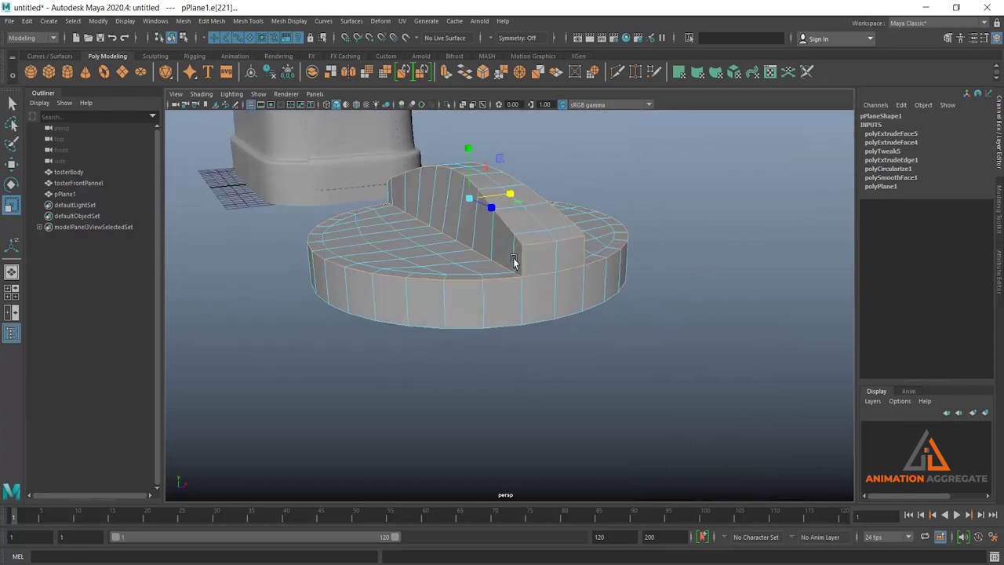
pyautogui.scroll(2, 538, 314)
pyautogui.scroll(2, 539, 314)
pyautogui.scroll(1, 542, 315)
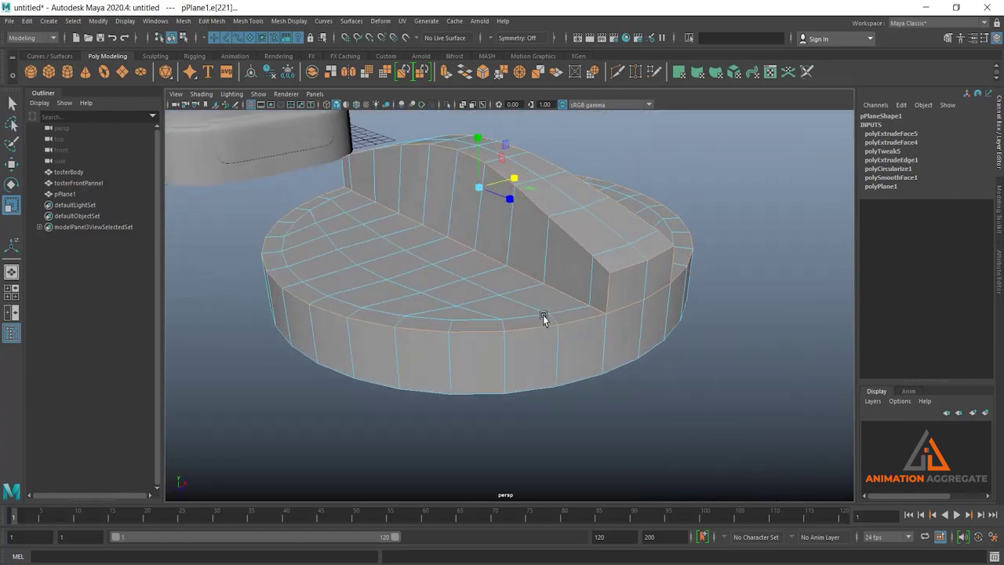
pyautogui.hotkey('ctrl', 'b')
pyautogui.moveTo(557, 318)
pyautogui.keyDown('alt'); pyautogui.mouseDown()
pyautogui.moveTo(479, 328)
pyautogui.moveTo(490, 330)
pyautogui.mouseUp(); pyautogui.keyUp('alt')
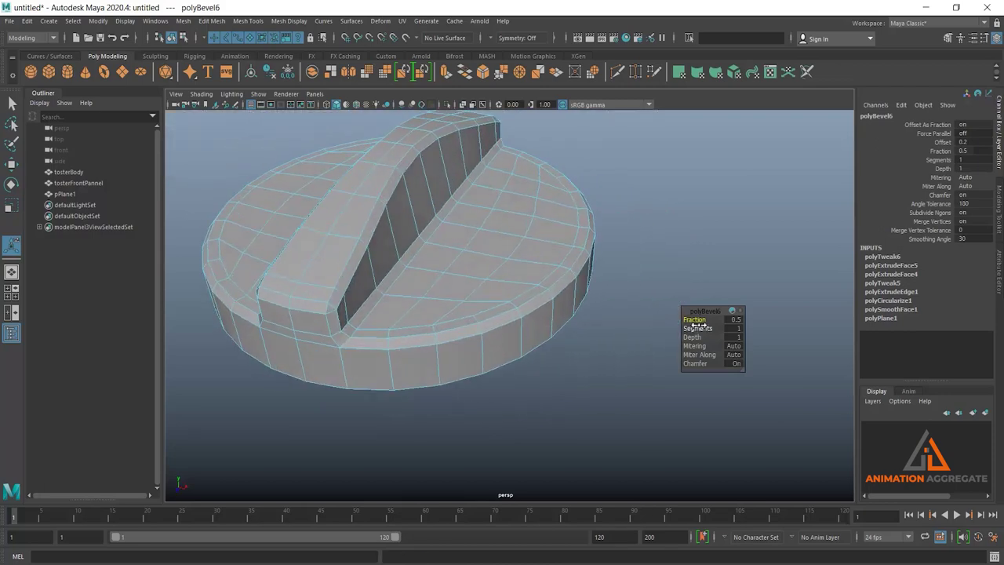
pyautogui.moveTo(701, 330); pyautogui.dragTo(690, 320)
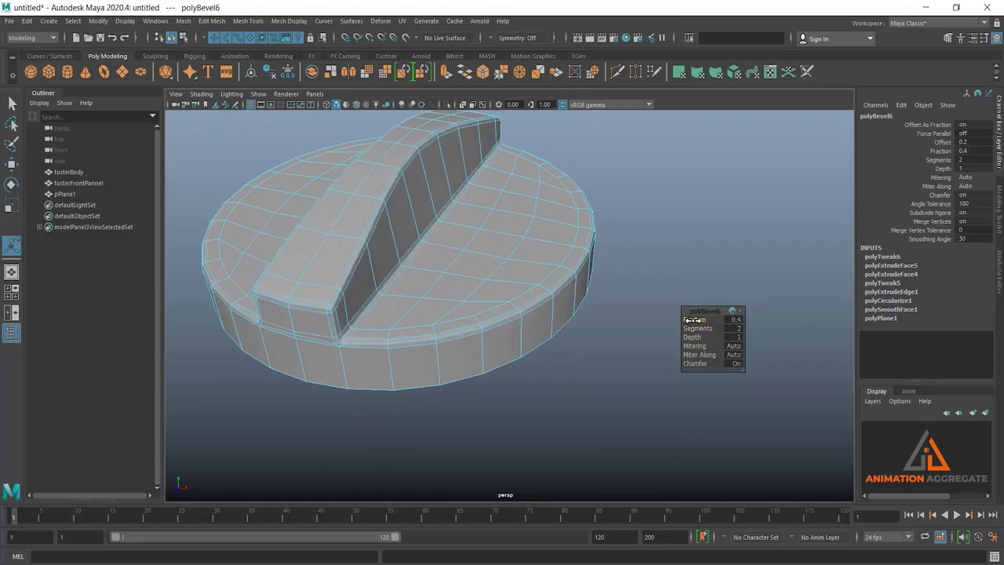
pyautogui.moveTo(505, 264); pyautogui.dragTo(466, 310, button='right')
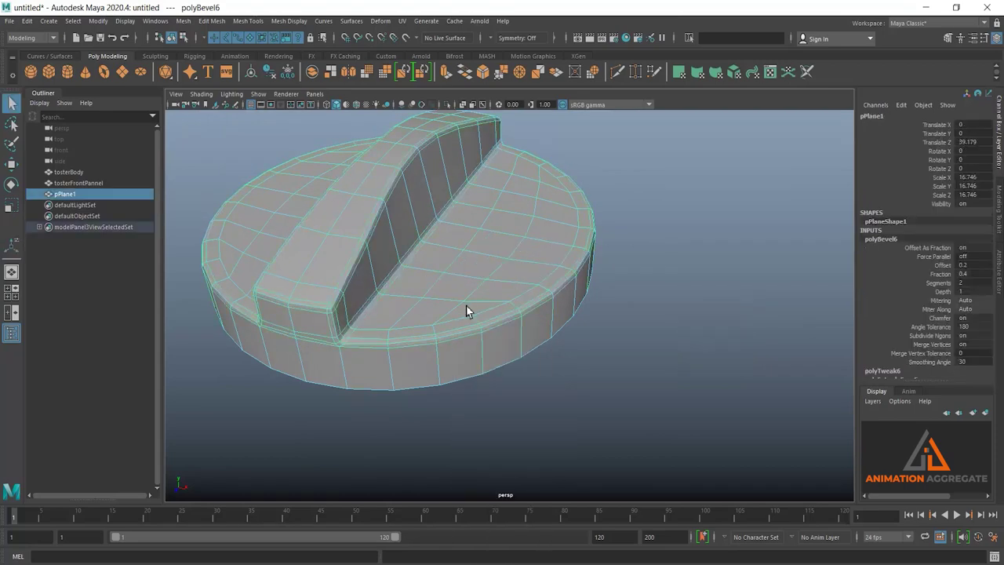
pyautogui.keyDown('alt'); pyautogui.moveTo(466, 309); pyautogui.dragTo(506, 314); pyautogui.keyUp('alt')
pyautogui.click(659, 333)
pyautogui.moveTo(660, 332)
pyautogui.keyDown('alt'); pyautogui.mouseDown()
pyautogui.moveTo(549, 336)
pyautogui.moveTo(615, 341)
pyautogui.moveTo(616, 359)
pyautogui.moveTo(593, 340)
pyautogui.moveTo(471, 337)
pyautogui.moveTo(466, 309)
pyautogui.moveTo(477, 291)
pyautogui.mouseUp(); pyautogui.keyUp('alt')
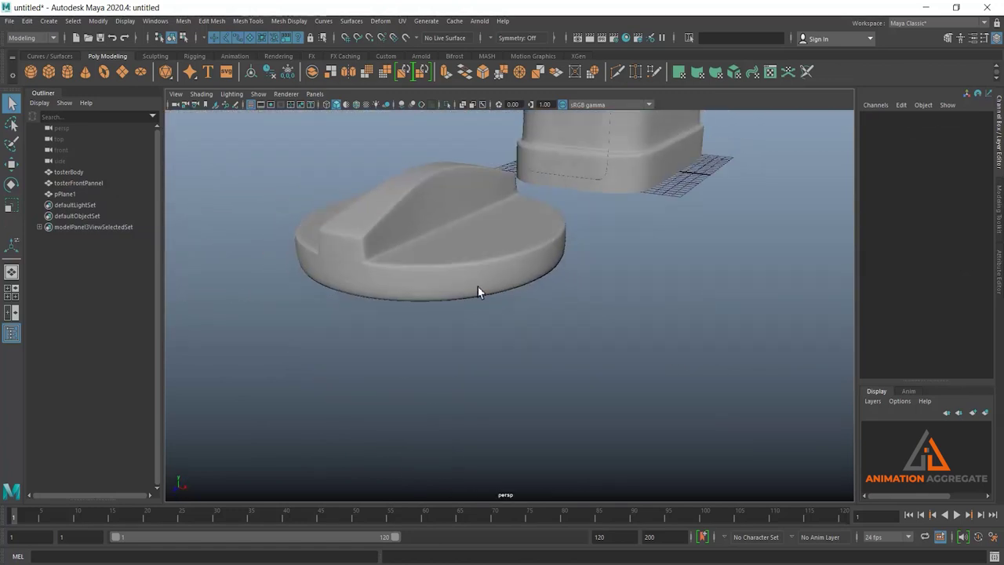
# Step: Bevel the knob's bottom rim edge loop with 2 segments at fraction 0.22
pyautogui.click(478, 291)
pyautogui.keyDown('alt'); pyautogui.moveTo(550, 301); pyautogui.dragTo(549, 305); pyautogui.keyUp('alt')
pyautogui.moveTo(493, 322)
pyautogui.keyDown('alt'); pyautogui.mouseDown()
pyautogui.moveTo(471, 213)
pyautogui.moveTo(509, 348)
pyautogui.moveTo(485, 316)
pyautogui.mouseUp(); pyautogui.keyUp('alt')
pyautogui.scroll(2, 518, 297)
pyautogui.moveTo(518, 290); pyautogui.dragTo(517, 235, button='right')
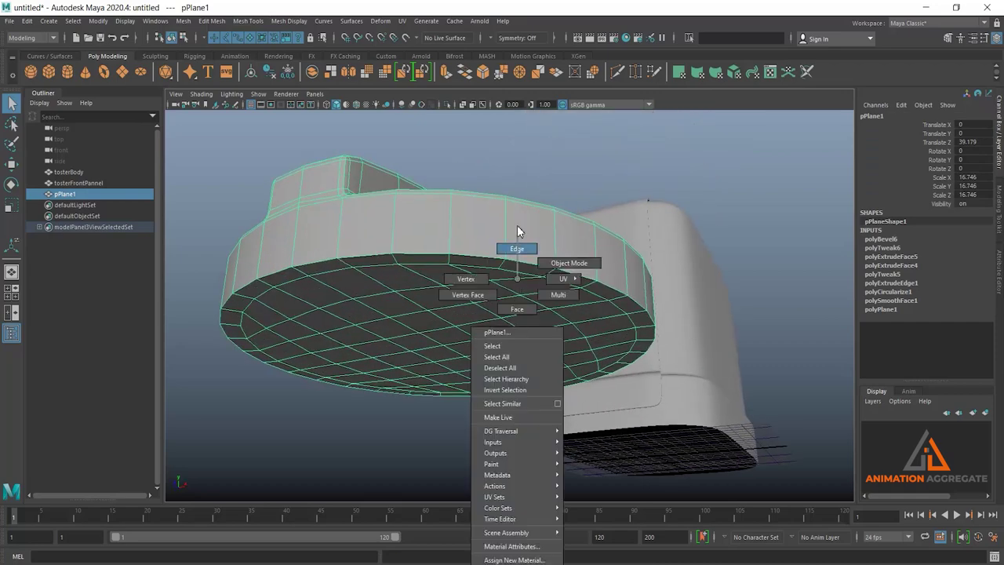
pyautogui.click(484, 259)
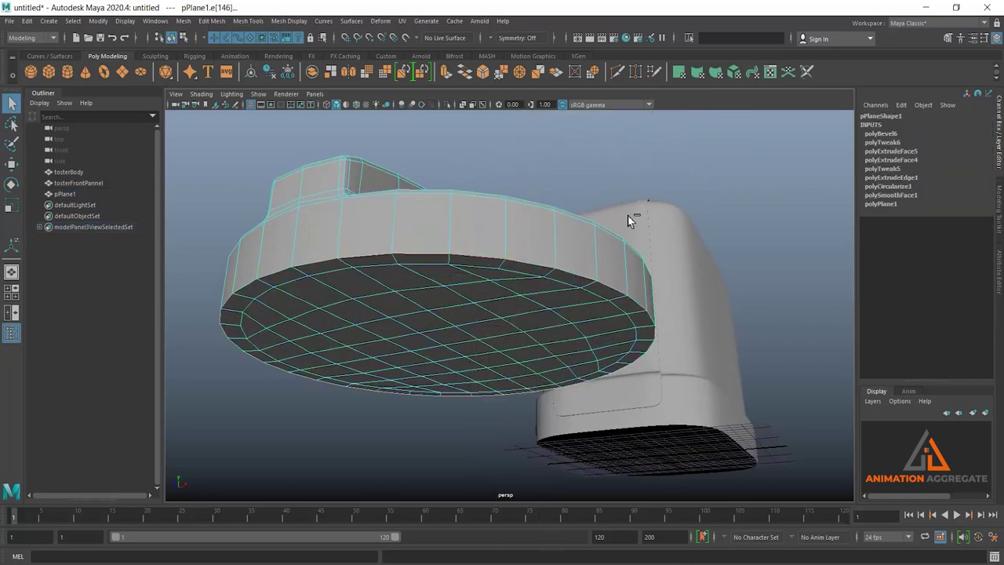
pyautogui.hotkey('ctrl', 'b')
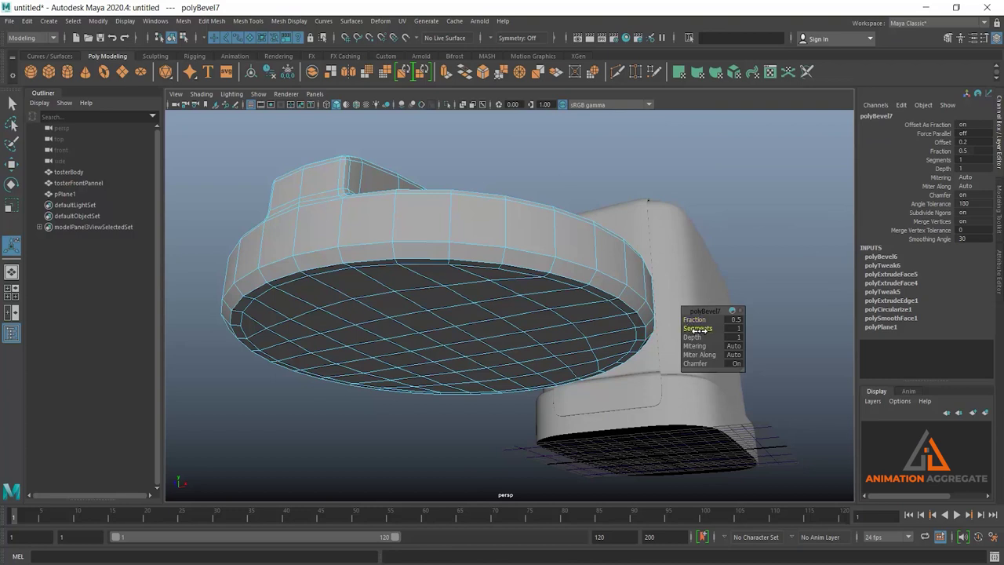
pyautogui.moveTo(694, 330); pyautogui.dragTo(673, 326)
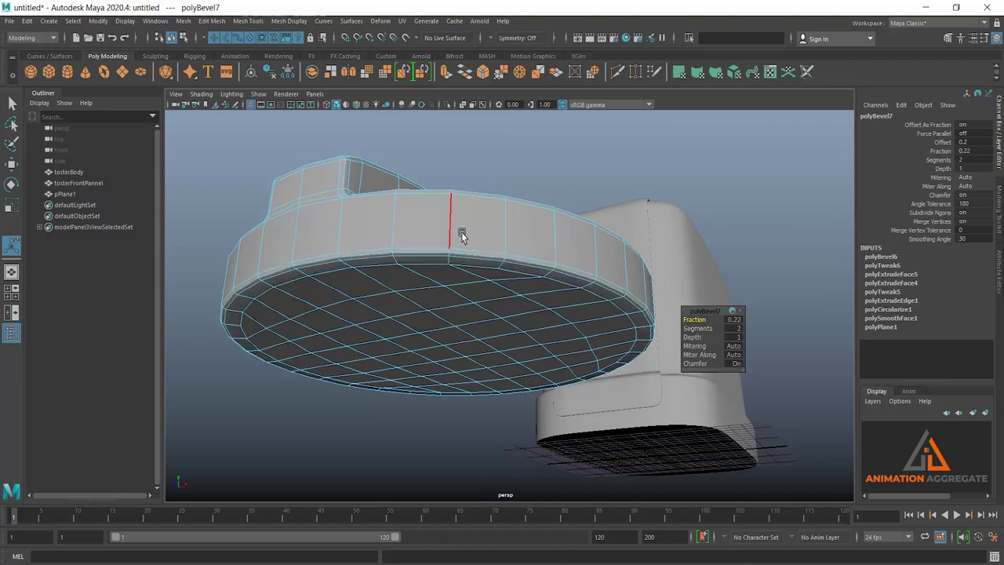
# Step: Return the knob to object mode and orbit around it to inspect the smoothed rim
pyautogui.moveTo(462, 237); pyautogui.dragTo(506, 215, button='right')
pyautogui.press('e')
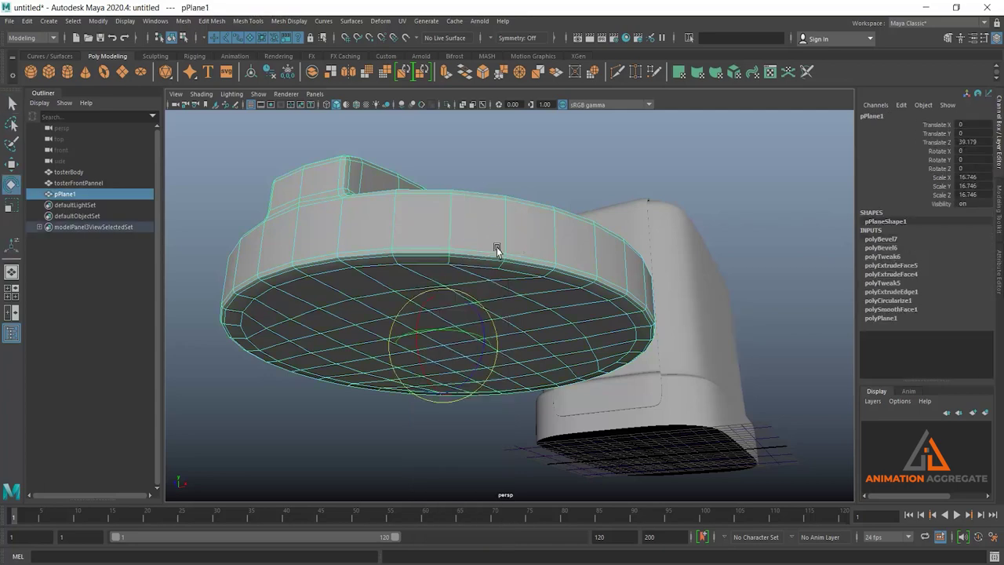
pyautogui.press('w')
pyautogui.click(605, 173)
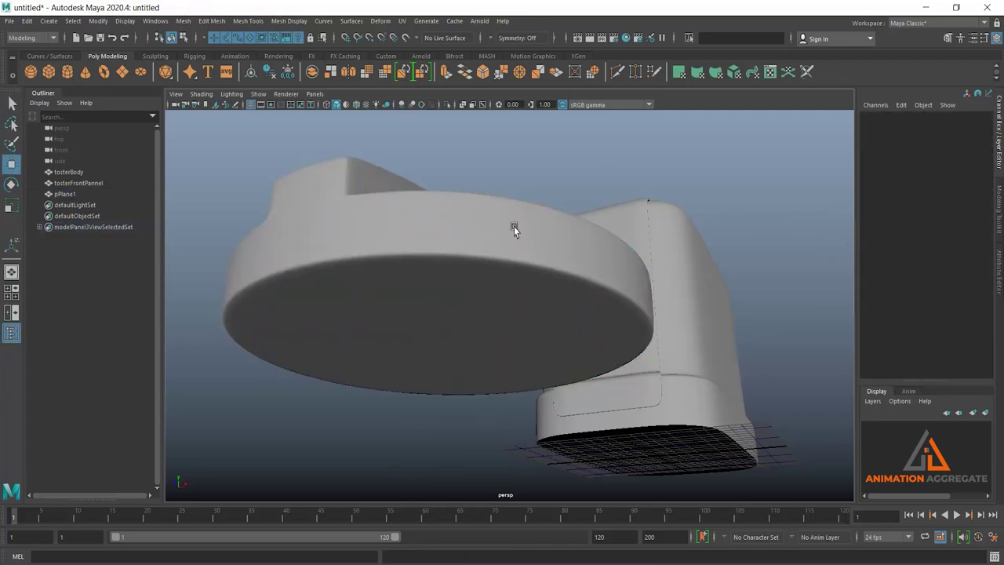
pyautogui.keyDown('alt'); pyautogui.moveTo(514, 226); pyautogui.dragTo(476, 264); pyautogui.keyUp('alt')
pyautogui.click(448, 295)
pyautogui.keyDown('alt'); pyautogui.moveTo(448, 296); pyautogui.dragTo(641, 497); pyautogui.keyUp('alt')
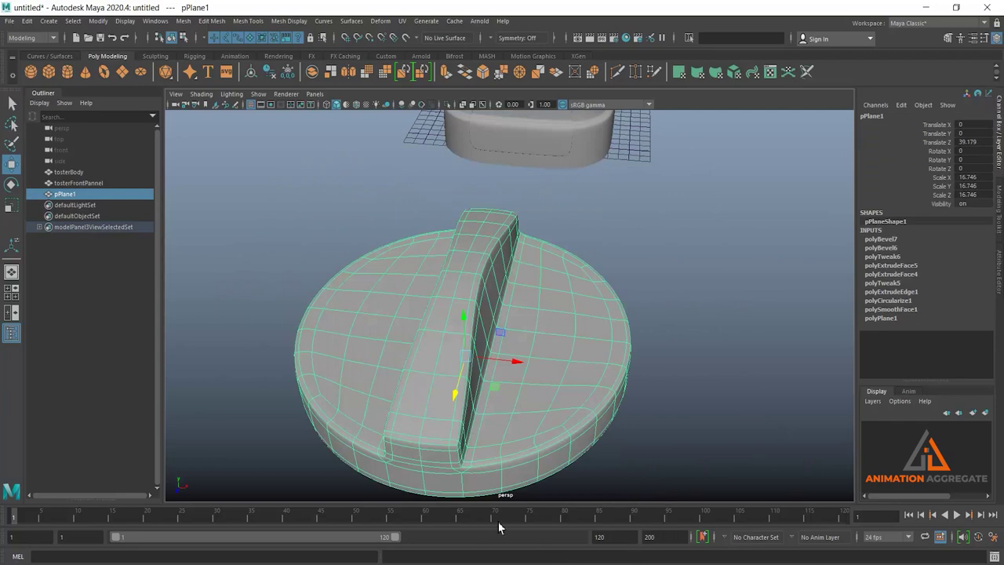
pyautogui.moveTo(491, 371)
pyautogui.keyDown('alt'); pyautogui.mouseDown()
pyautogui.moveTo(502, 370)
pyautogui.moveTo(549, 506)
pyautogui.mouseUp(); pyautogui.keyUp('alt')
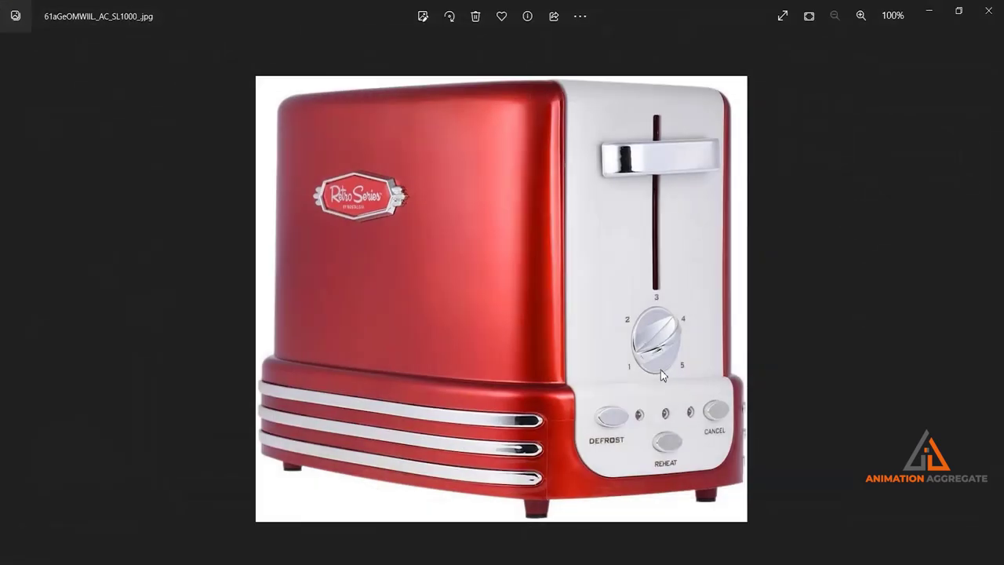
# Step: Flip through four toaster reference photos, then minimize the photo viewer
pyautogui.click(990, 306)
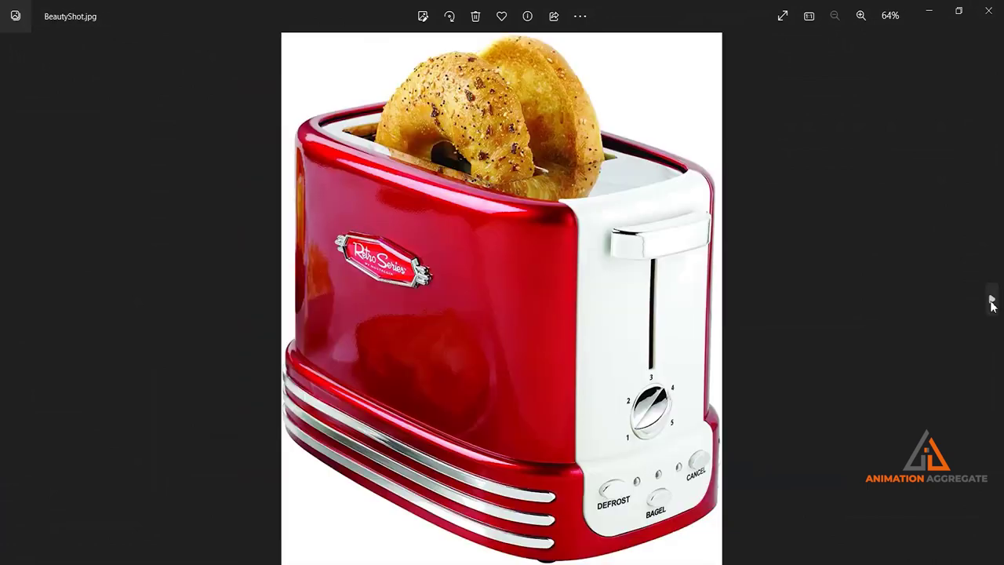
pyautogui.click(991, 307)
pyautogui.click(991, 307)
pyautogui.click(992, 306)
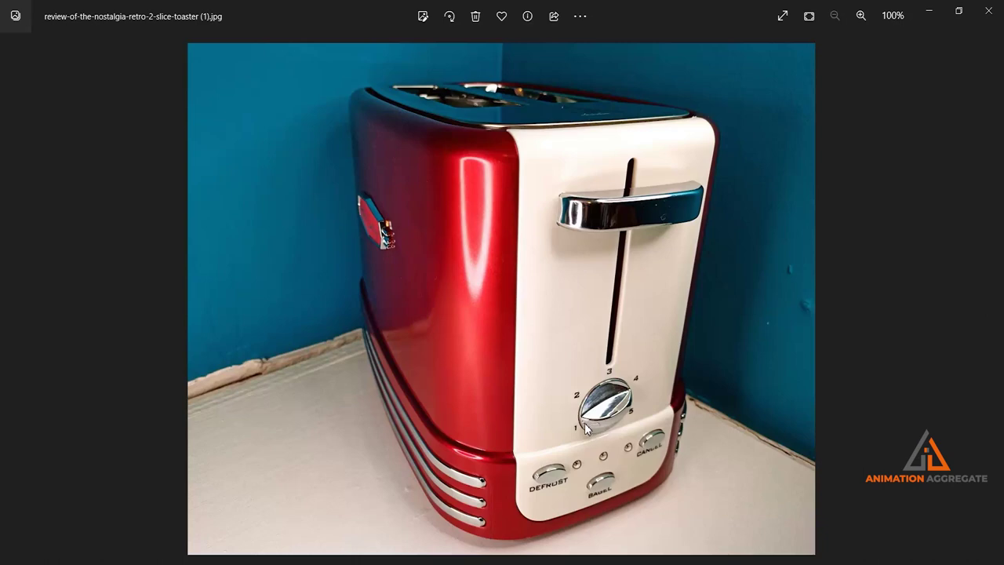
pyautogui.click(929, 11)
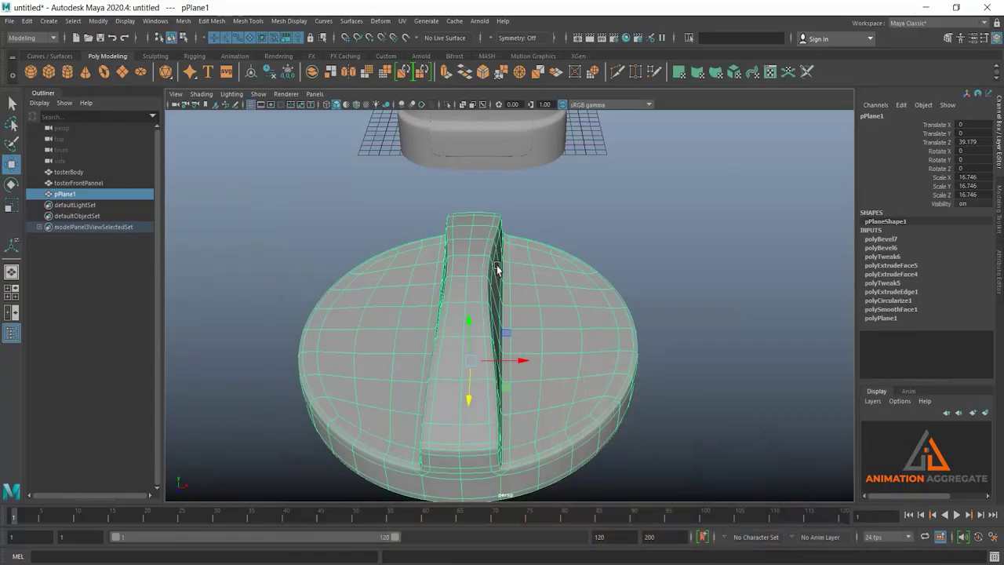
# Step: Create a polygon cube and move it beside the knob to Translate Z 24.386
pyautogui.moveTo(497, 269)
pyautogui.keyDown('alt'); pyautogui.mouseDown()
pyautogui.moveTo(626, 213)
pyautogui.moveTo(528, 272)
pyautogui.mouseUp(); pyautogui.keyUp('alt')
pyautogui.click(626, 212)
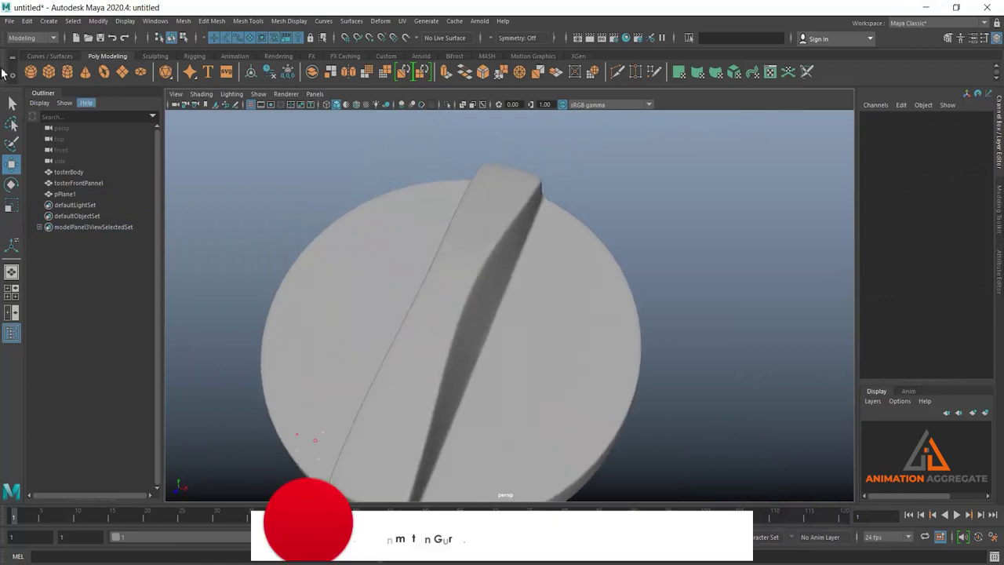
pyautogui.click(49, 71)
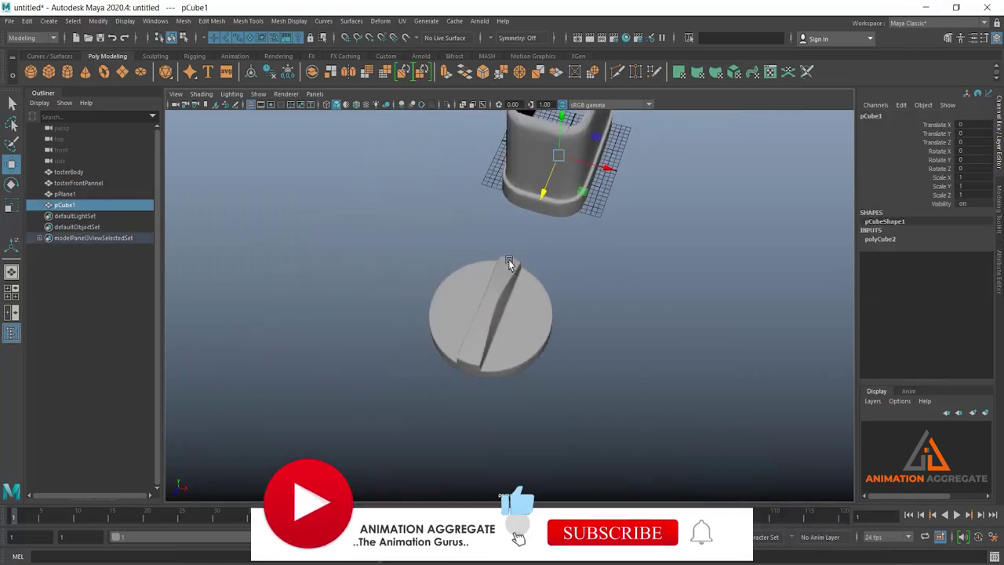
pyautogui.moveTo(517, 174); pyautogui.dragTo(558, 281)
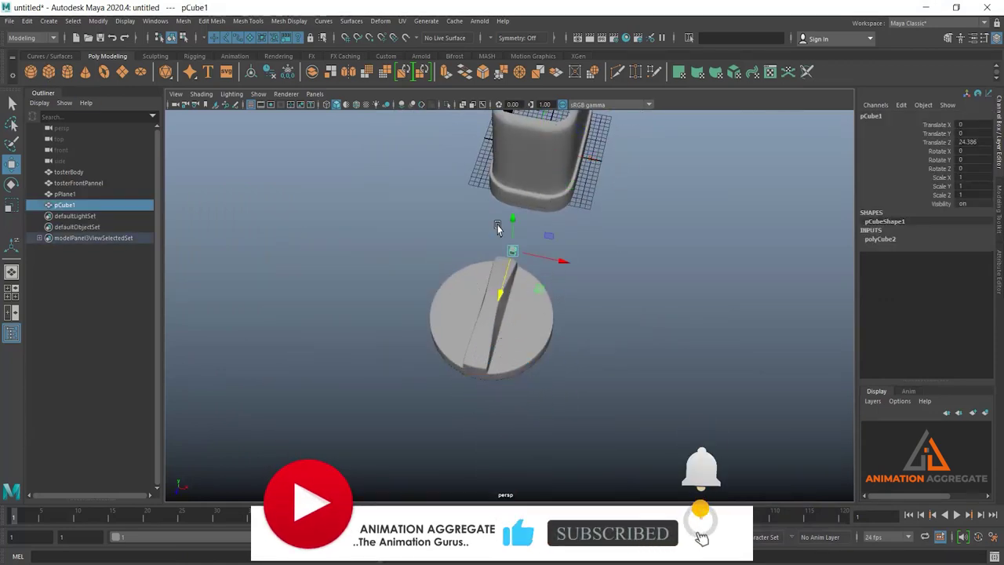
pyautogui.scroll(5, 619, 254)
pyautogui.moveTo(619, 254)
pyautogui.keyDown('alt'); pyautogui.mouseDown()
pyautogui.moveTo(667, 266)
pyautogui.moveTo(639, 307)
pyautogui.moveTo(648, 273)
pyautogui.moveTo(568, 246)
pyautogui.moveTo(656, 332)
pyautogui.mouseUp(); pyautogui.keyUp('alt')
pyautogui.scroll(3, 667, 265)
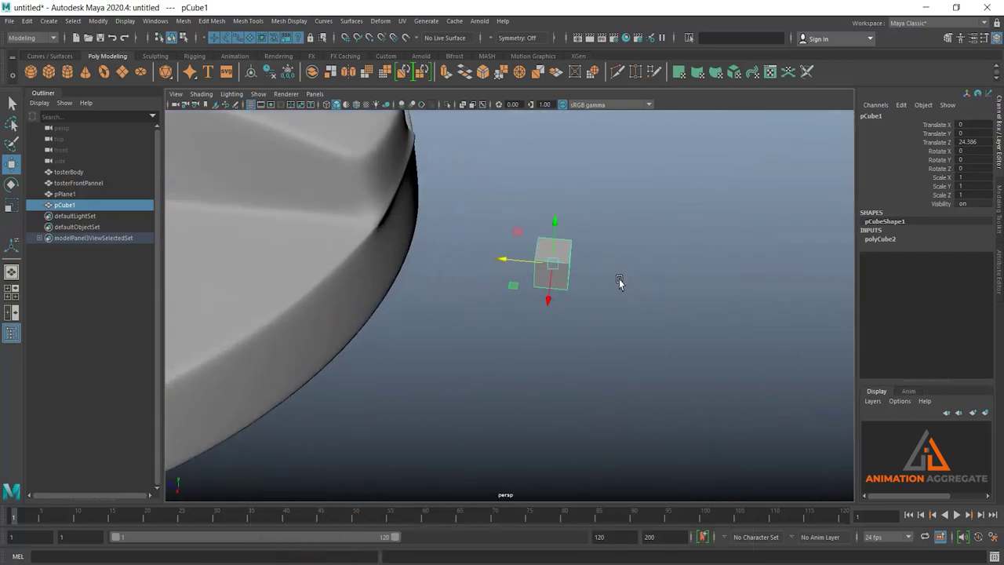
# Step: Scale the cube uniformly to 3.774 and flatten its height to 0.587, then enter vertex mode
pyautogui.press('r')
pyautogui.moveTo(553, 263)
pyautogui.mouseDown()
pyautogui.moveTo(635, 292)
pyautogui.moveTo(587, 240)
pyautogui.moveTo(594, 280)
pyautogui.moveTo(575, 269)
pyautogui.mouseUp()
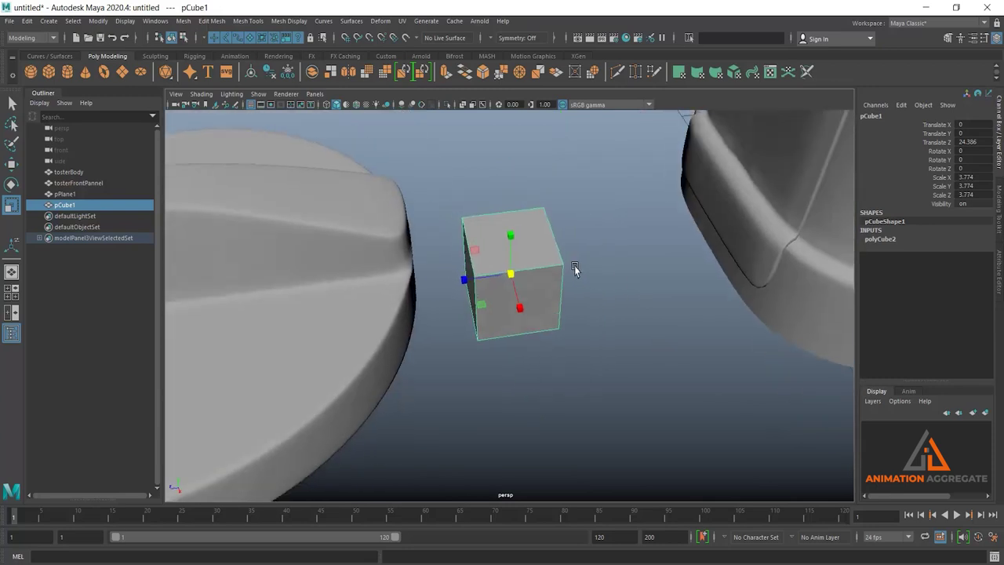
pyautogui.moveTo(509, 241)
pyautogui.mouseDown()
pyautogui.moveTo(515, 291)
pyautogui.moveTo(567, 307)
pyautogui.mouseUp()
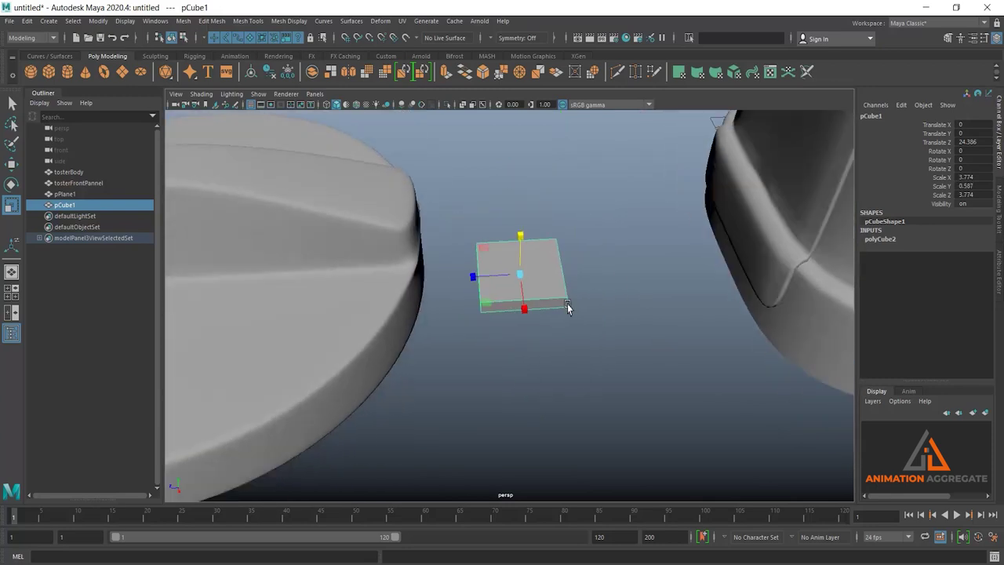
pyautogui.rightClick(538, 282)
pyautogui.click(489, 279)
pyautogui.keyDown('alt'); pyautogui.moveTo(525, 269); pyautogui.dragTo(581, 262); pyautogui.keyUp('alt')
# Step: Pull the cube's top vertices together to taper it into a triangular wedge
pyautogui.moveTo(529, 219); pyautogui.dragTo(602, 352)
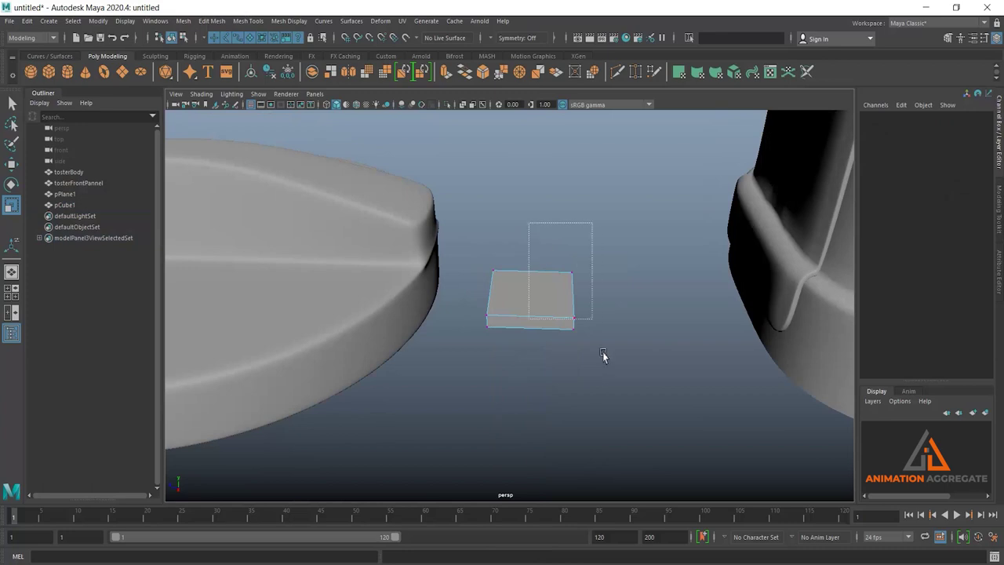
pyautogui.keyDown('alt'); pyautogui.moveTo(637, 382); pyautogui.dragTo(559, 293); pyautogui.keyUp('alt')
pyautogui.moveTo(560, 293); pyautogui.dragTo(538, 236, button='middle')
pyautogui.keyDown('shift'); pyautogui.moveTo(616, 276); pyautogui.dragTo(617, 239, button='right'); pyautogui.keyUp('shift')
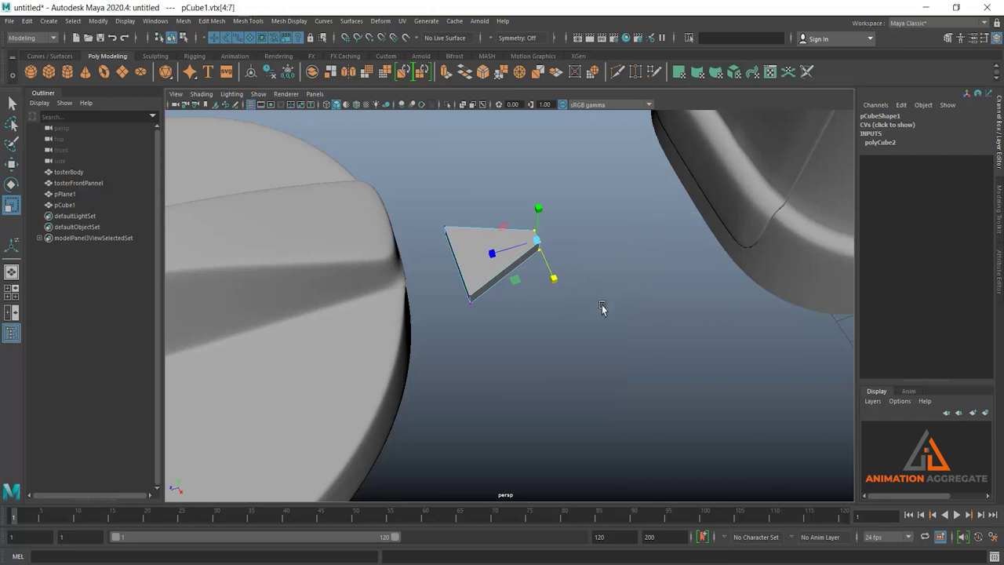
pyautogui.moveTo(602, 309)
pyautogui.keyDown('alt'); pyautogui.mouseDown()
pyautogui.moveTo(608, 328)
pyautogui.moveTo(556, 273)
pyautogui.mouseUp(); pyautogui.keyUp('alt')
pyautogui.click(553, 224)
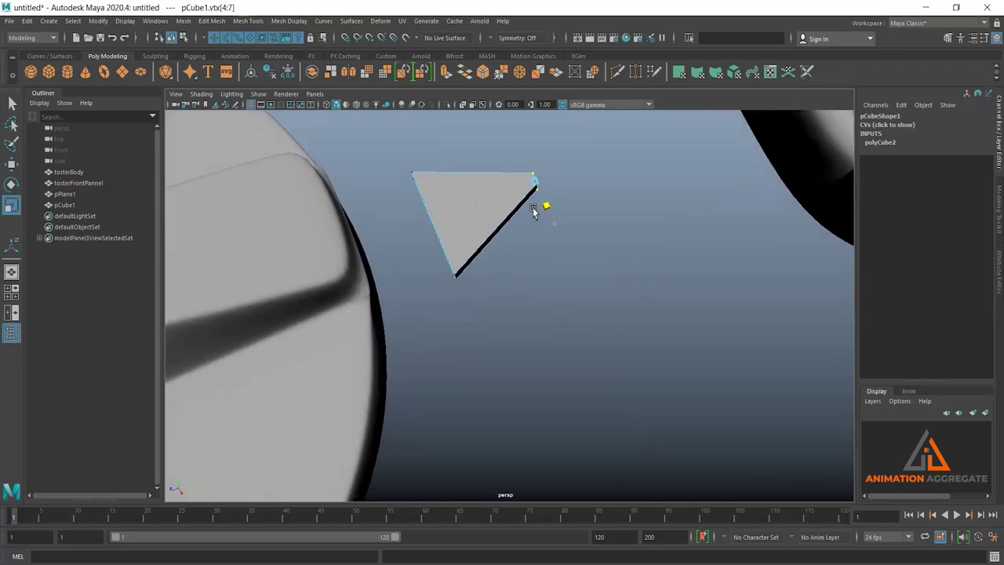
# Step: Bevel the wedge's edges in object mode with 2 segments at 0.5 fraction
pyautogui.moveTo(475, 185); pyautogui.dragTo(518, 167, button='right')
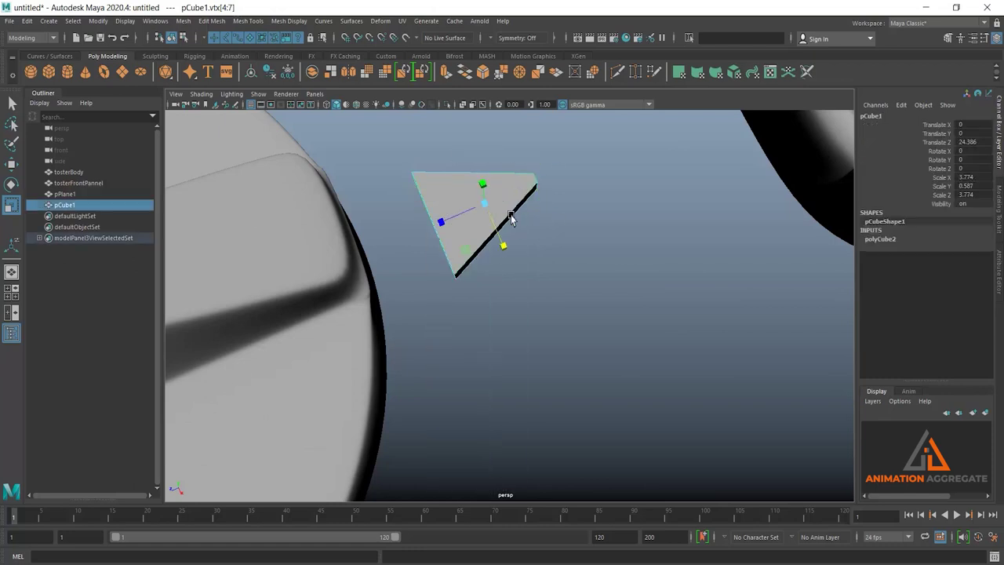
pyautogui.moveTo(510, 213)
pyautogui.keyDown('alt'); pyautogui.mouseDown()
pyautogui.moveTo(477, 242)
pyautogui.moveTo(493, 231)
pyautogui.moveTo(526, 292)
pyautogui.mouseUp(); pyautogui.keyUp('alt')
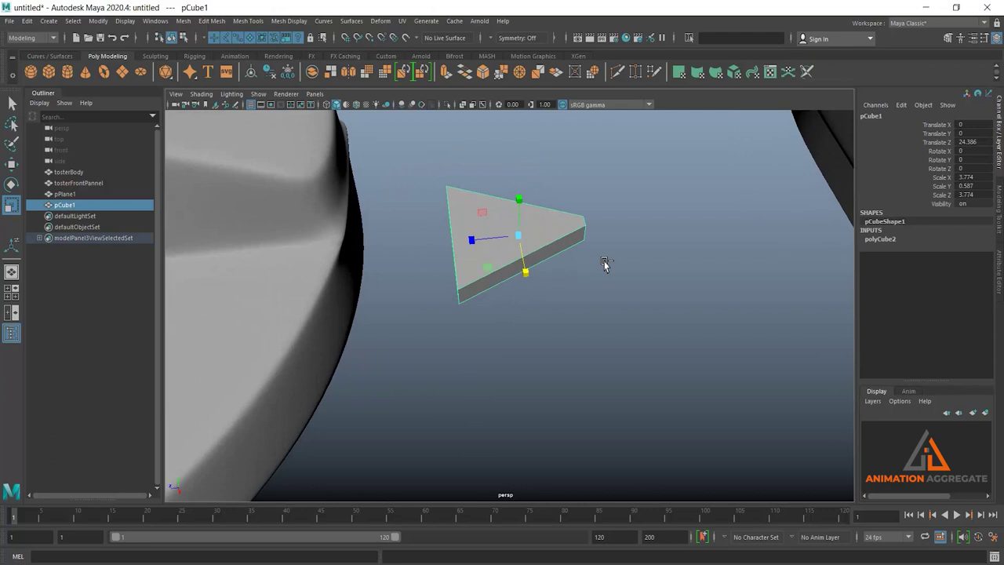
pyautogui.keyDown('alt'); pyautogui.moveTo(589, 306); pyautogui.dragTo(587, 291); pyautogui.keyUp('alt')
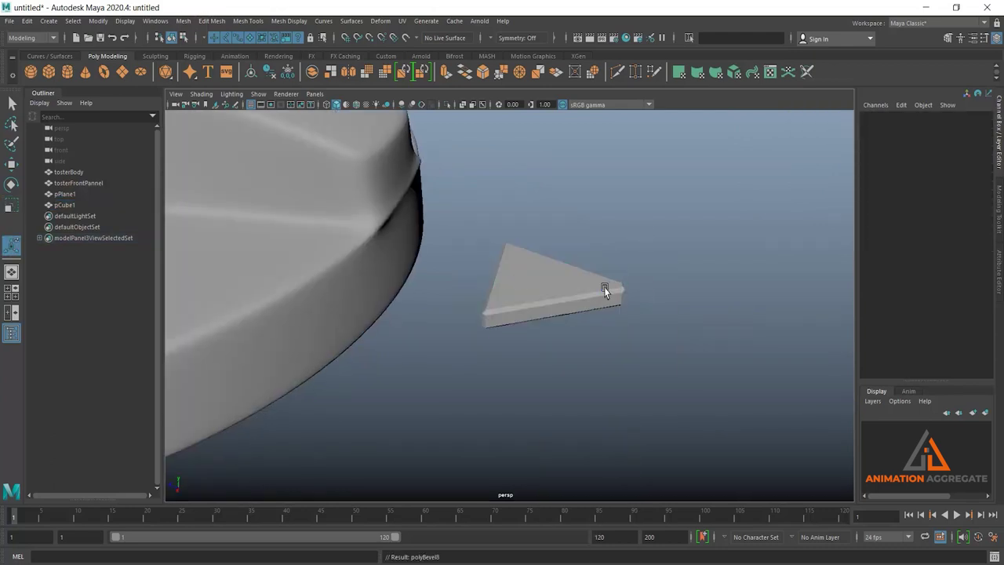
pyautogui.hotkey('ctrl', 'b')
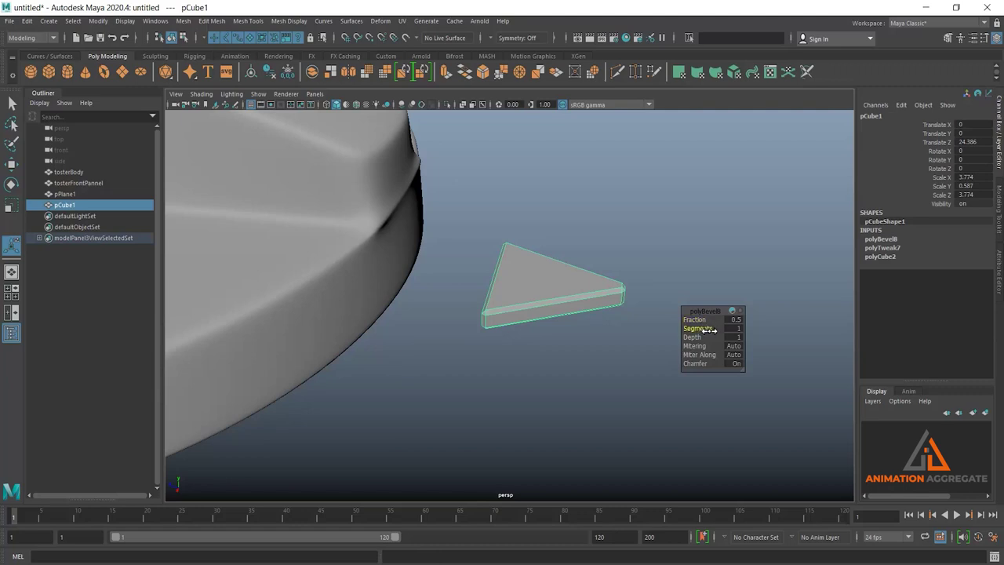
pyautogui.moveTo(710, 330); pyautogui.dragTo(712, 331)
pyautogui.moveTo(536, 278); pyautogui.dragTo(579, 240, button='right')
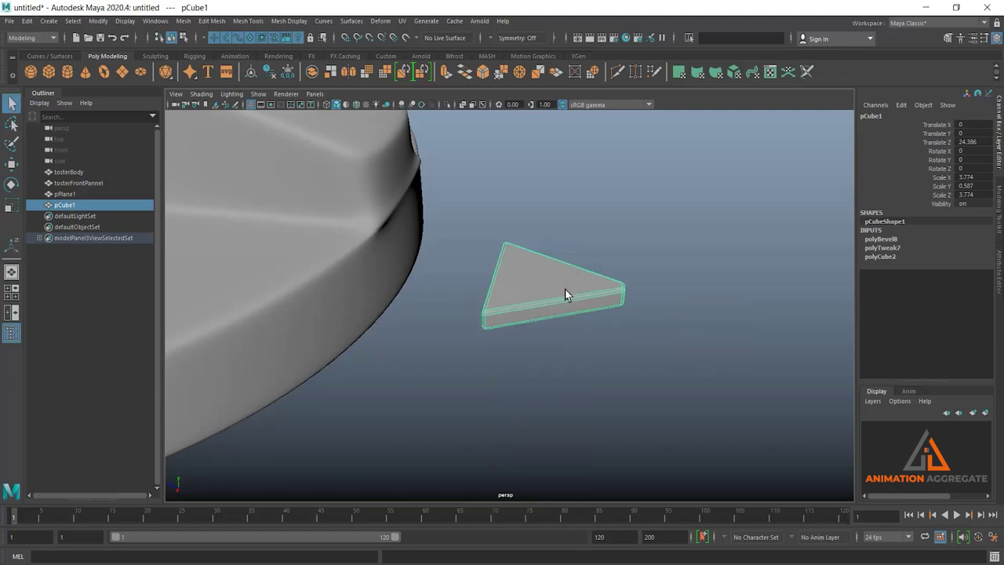
pyautogui.click(624, 279)
pyautogui.keyDown('alt'); pyautogui.moveTo(624, 278); pyautogui.dragTo(590, 304); pyautogui.keyUp('alt')
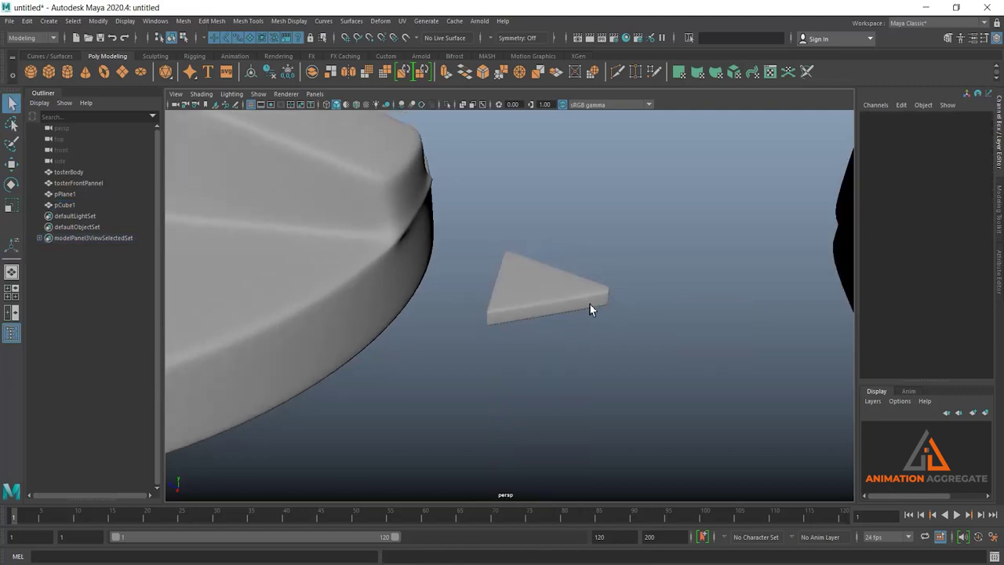
pyautogui.click(590, 304)
pyautogui.keyDown('alt'); pyautogui.moveTo(577, 361); pyautogui.dragTo(497, 267); pyautogui.keyUp('alt')
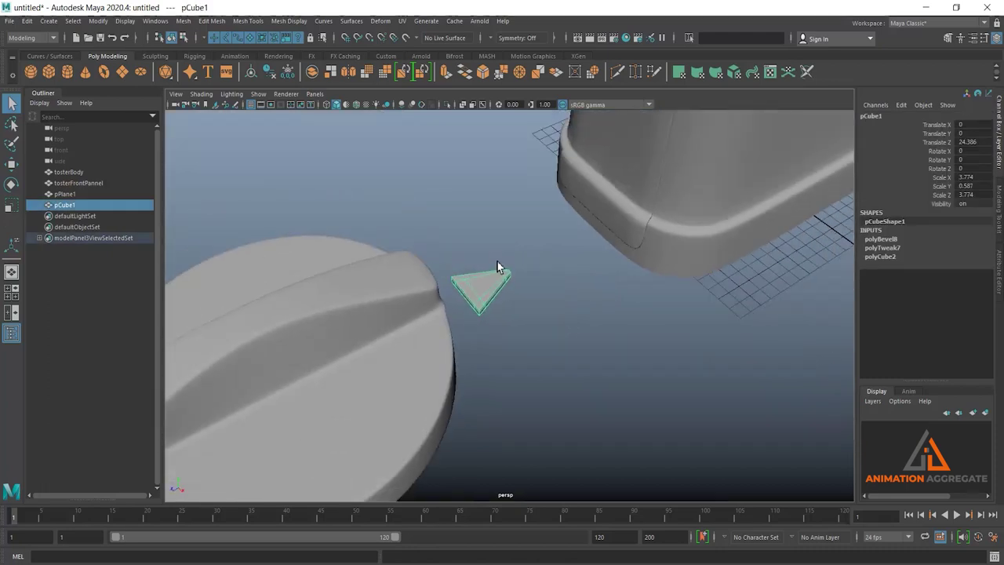
# Step: Move the wedge onto the knob, shrink it to 2.098, and tilt it to the slope
pyautogui.press('w')
pyautogui.moveTo(488, 229); pyautogui.dragTo(486, 179)
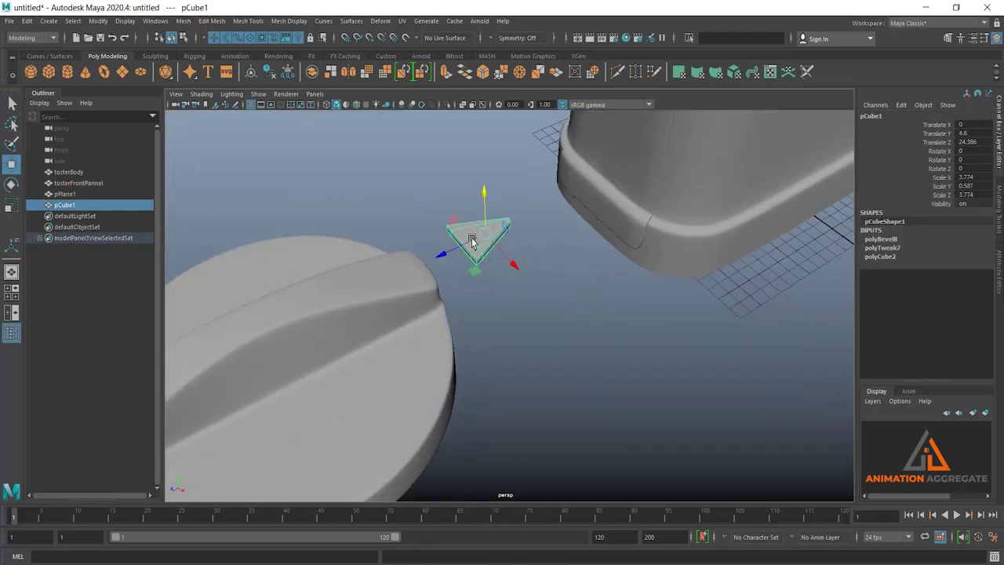
pyautogui.moveTo(446, 259); pyautogui.dragTo(298, 291)
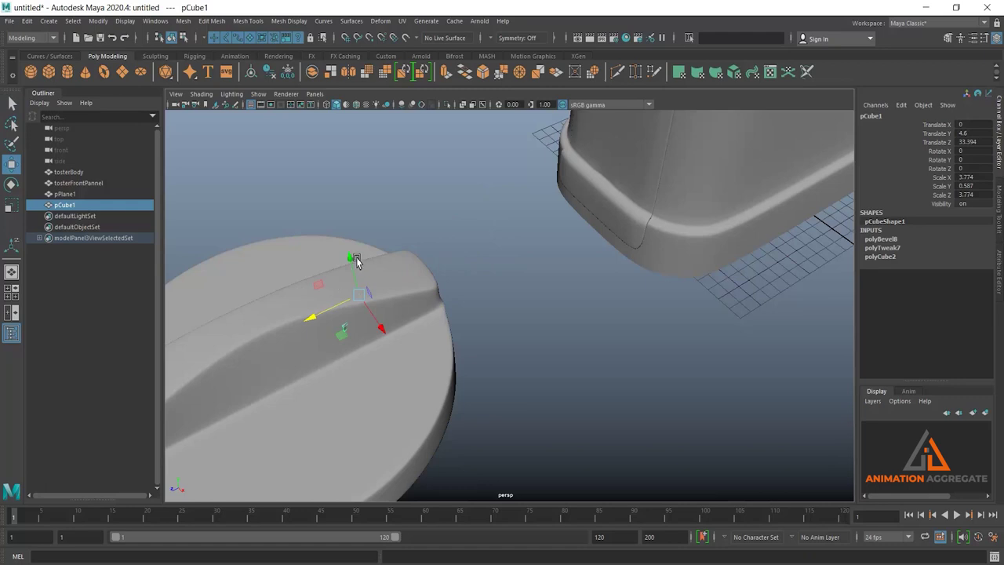
pyautogui.moveTo(352, 258)
pyautogui.mouseDown()
pyautogui.moveTo(345, 224)
pyautogui.moveTo(402, 306)
pyautogui.moveTo(502, 250)
pyautogui.moveTo(441, 291)
pyautogui.moveTo(471, 252)
pyautogui.moveTo(522, 395)
pyautogui.moveTo(500, 307)
pyautogui.moveTo(471, 249)
pyautogui.mouseUp()
pyautogui.moveTo(418, 133)
pyautogui.mouseDown()
pyautogui.moveTo(431, 259)
pyautogui.moveTo(392, 268)
pyautogui.mouseUp()
pyautogui.press('r')
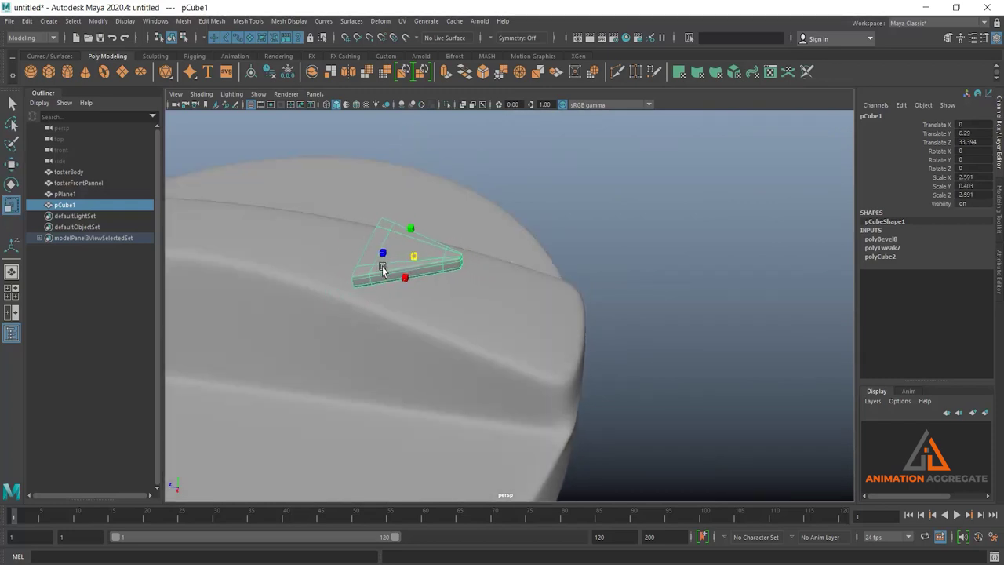
pyautogui.keyDown('alt'); pyautogui.moveTo(477, 298); pyautogui.dragTo(468, 277); pyautogui.keyUp('alt')
pyautogui.press('w')
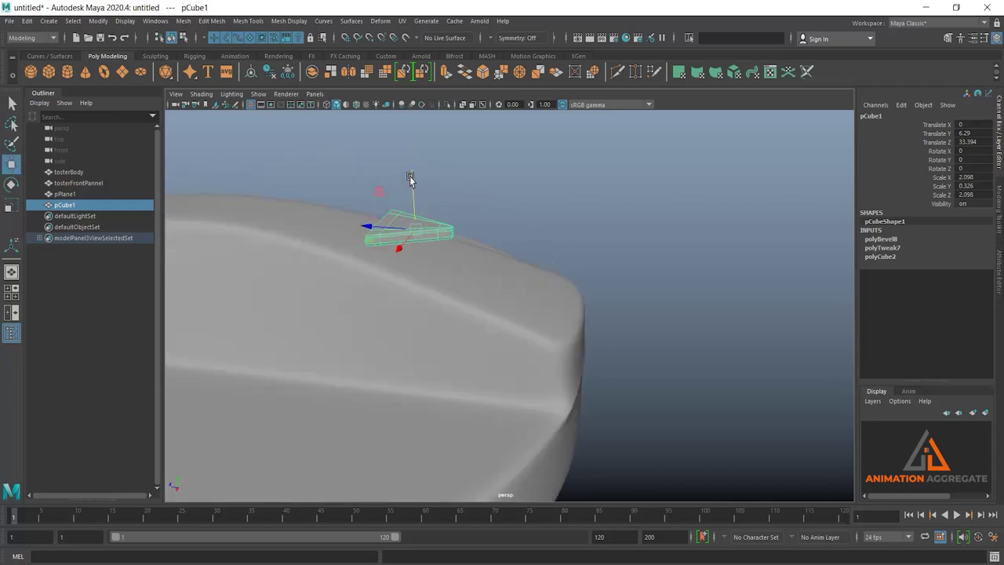
pyautogui.moveTo(411, 182); pyautogui.dragTo(420, 185)
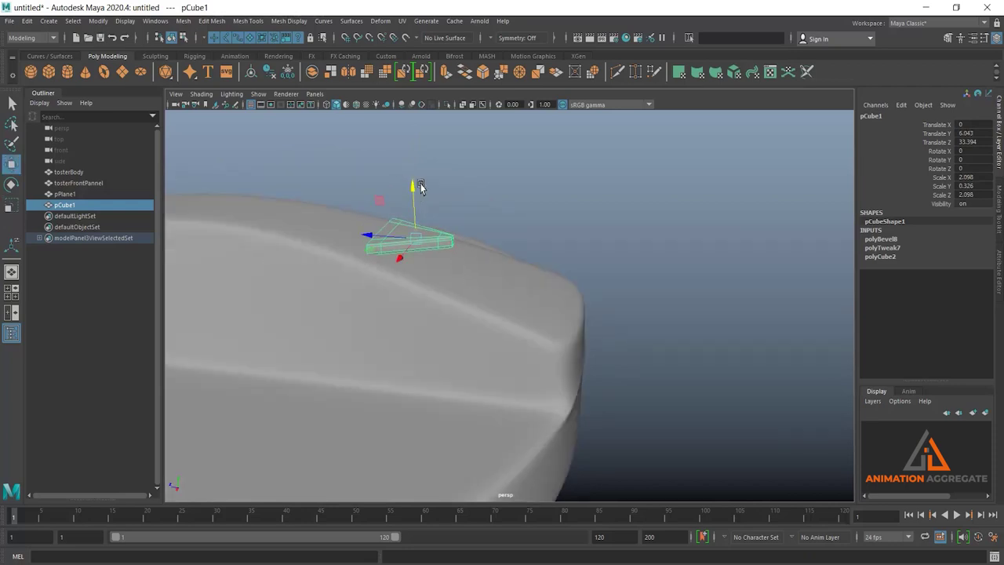
pyautogui.press('e')
pyautogui.moveTo(455, 218); pyautogui.dragTo(457, 233)
pyautogui.press('w')
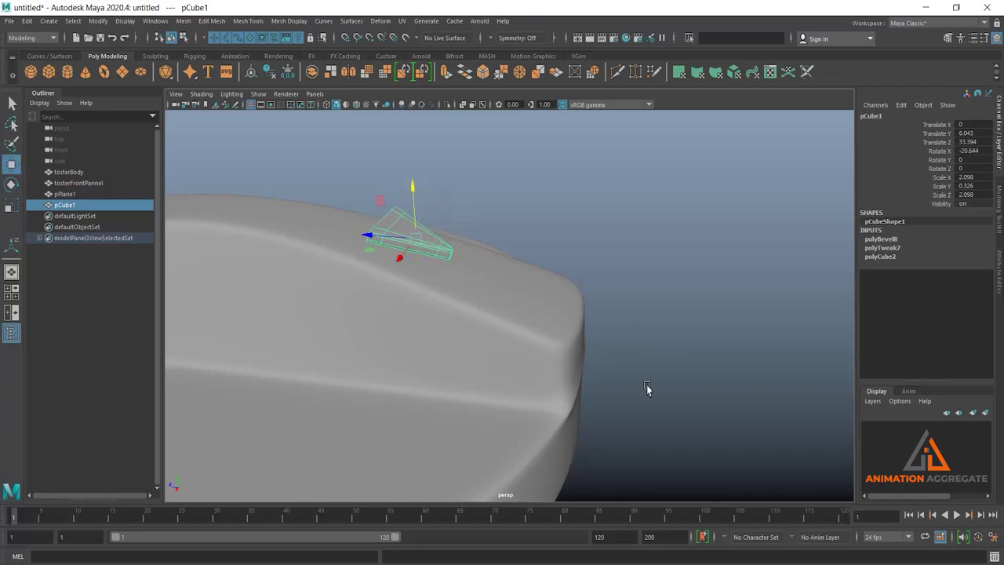
# Step: Refine the wedge's height and X tilt (−15.676) in side view, then reselect the knob
pyautogui.press('space')
pyautogui.press('space')
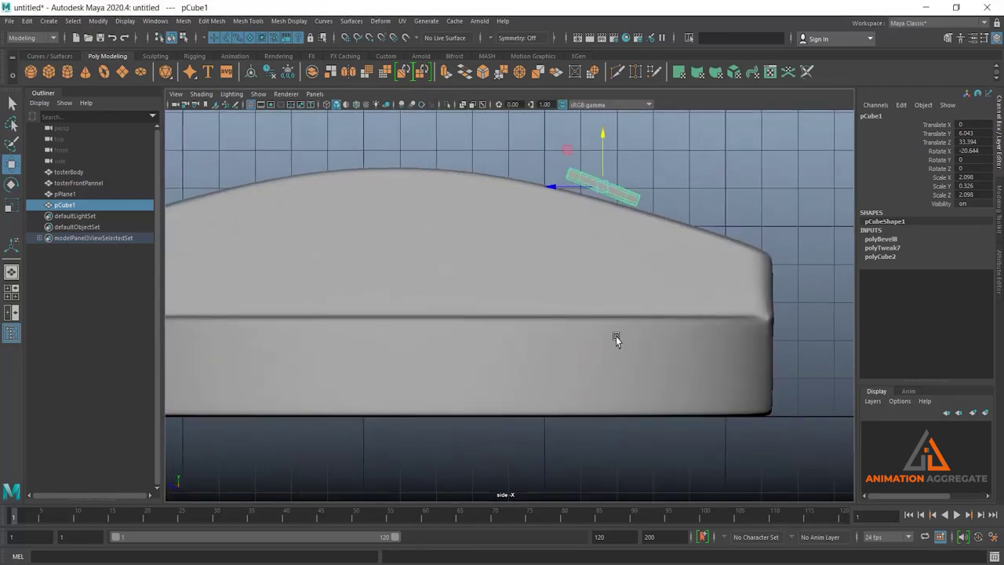
pyautogui.keyDown('alt'); pyautogui.moveTo(615, 336); pyautogui.dragTo(517, 461, button='middle'); pyautogui.keyUp('alt')
pyautogui.scroll(1, 505, 284)
pyautogui.moveTo(504, 271); pyautogui.dragTo(504, 274)
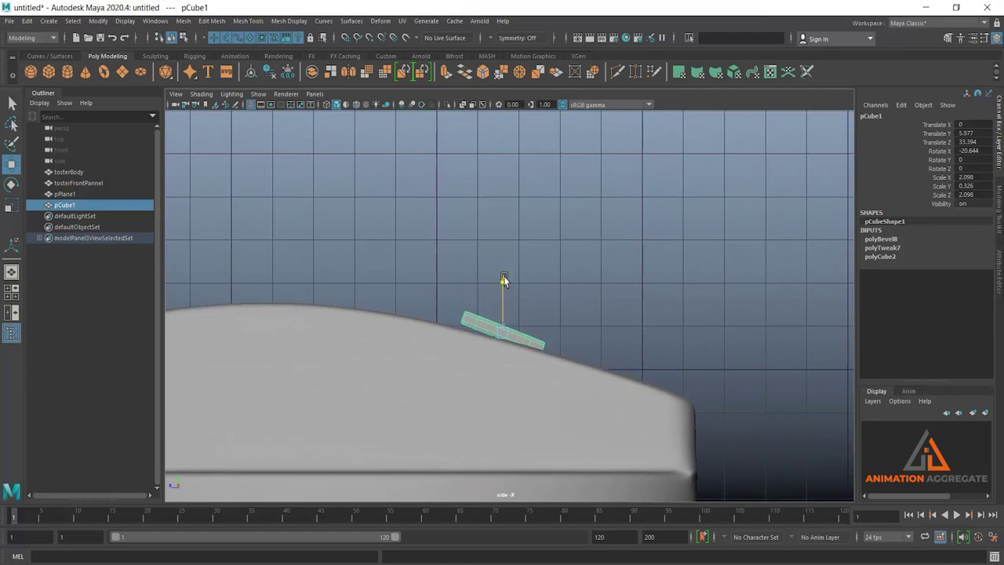
pyautogui.press('e')
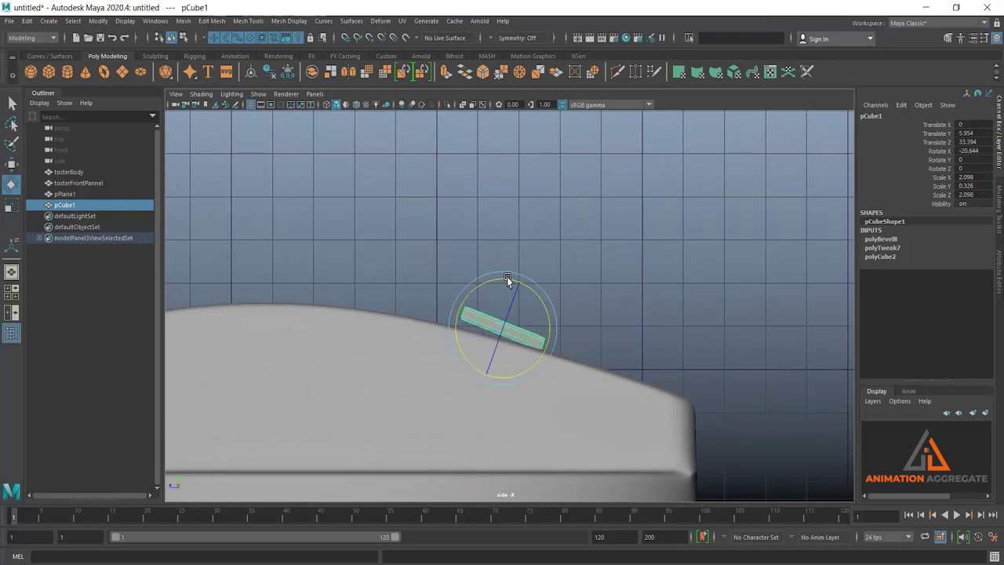
pyautogui.moveTo(503, 276); pyautogui.dragTo(501, 283)
pyautogui.press('w')
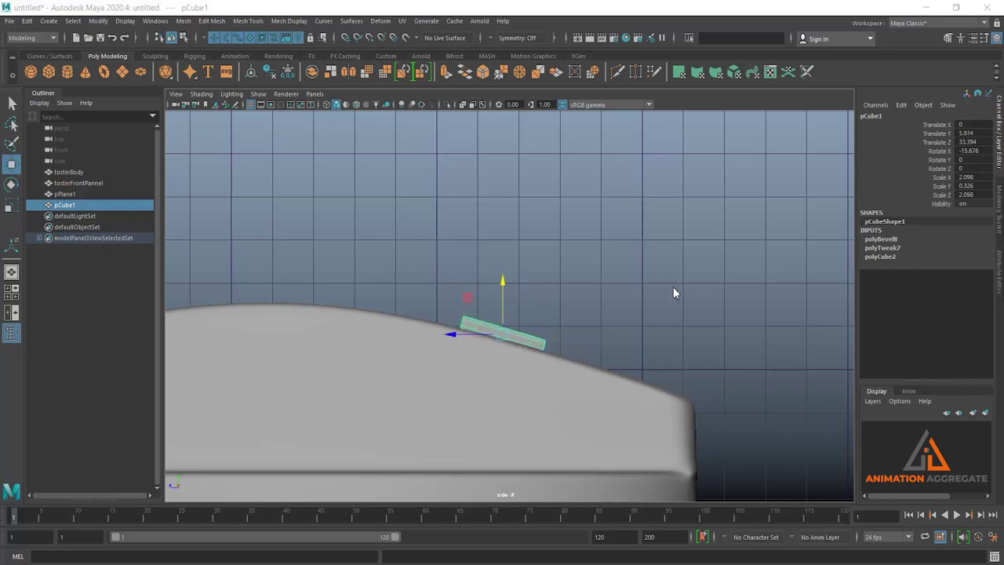
pyautogui.press('space')
pyautogui.press('space')
pyautogui.moveTo(623, 238)
pyautogui.keyDown('alt'); pyautogui.mouseDown()
pyautogui.moveTo(572, 309)
pyautogui.moveTo(600, 314)
pyautogui.mouseUp(); pyautogui.keyUp('alt')
pyautogui.click(639, 342)
pyautogui.moveTo(639, 343)
pyautogui.keyDown('alt'); pyautogui.mouseDown()
pyautogui.moveTo(507, 300)
pyautogui.moveTo(486, 312)
pyautogui.moveTo(544, 347)
pyautogui.moveTo(554, 390)
pyautogui.moveTo(535, 335)
pyautogui.moveTo(549, 385)
pyautogui.moveTo(561, 301)
pyautogui.mouseUp(); pyautogui.keyUp('alt')
pyautogui.click(561, 291)
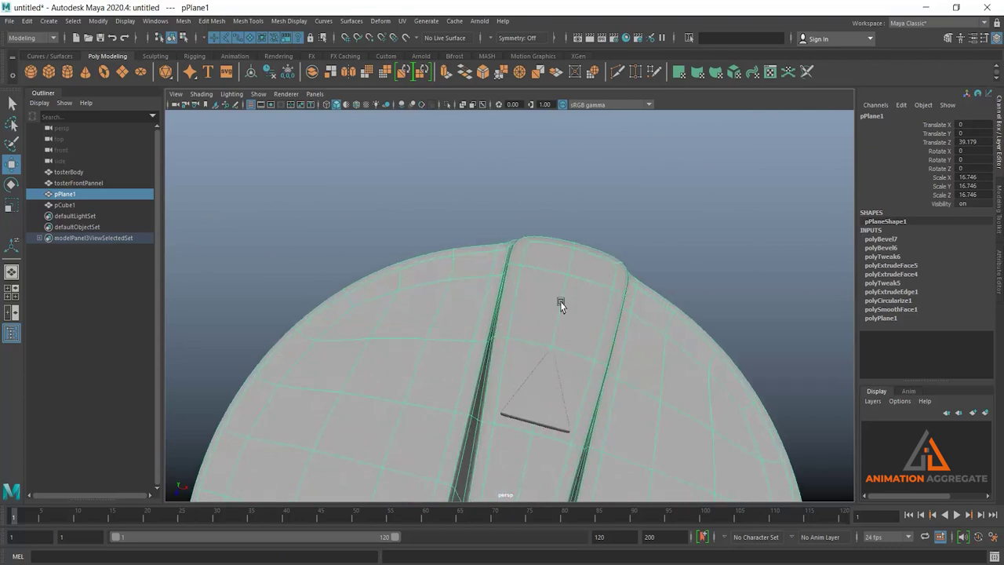
# Step: Turn off smooth preview, extrude a ridge face with an offset inset, and make it circular
pyautogui.press('1')
pyautogui.moveTo(578, 289); pyautogui.dragTo(547, 300, button='right')
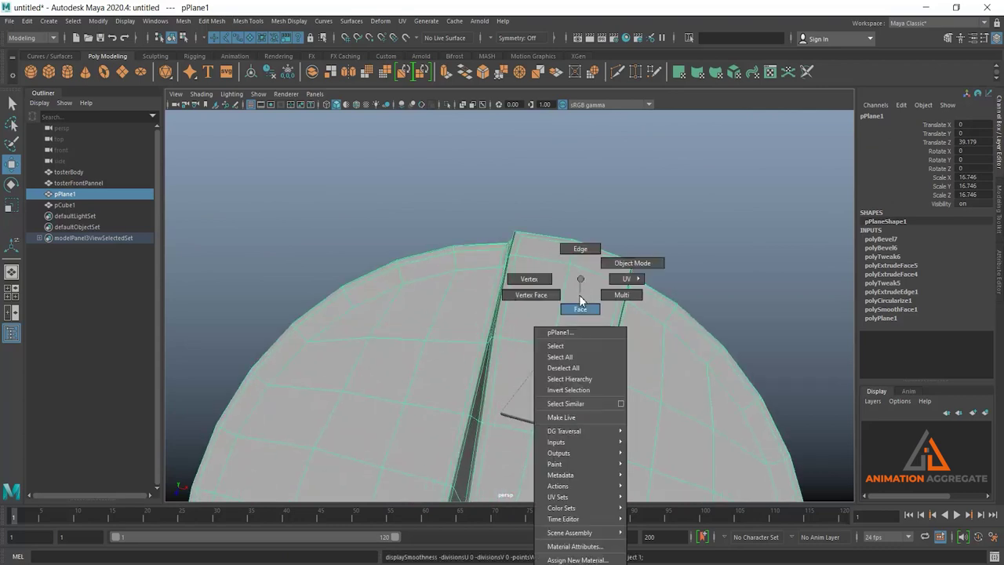
pyautogui.click(549, 301)
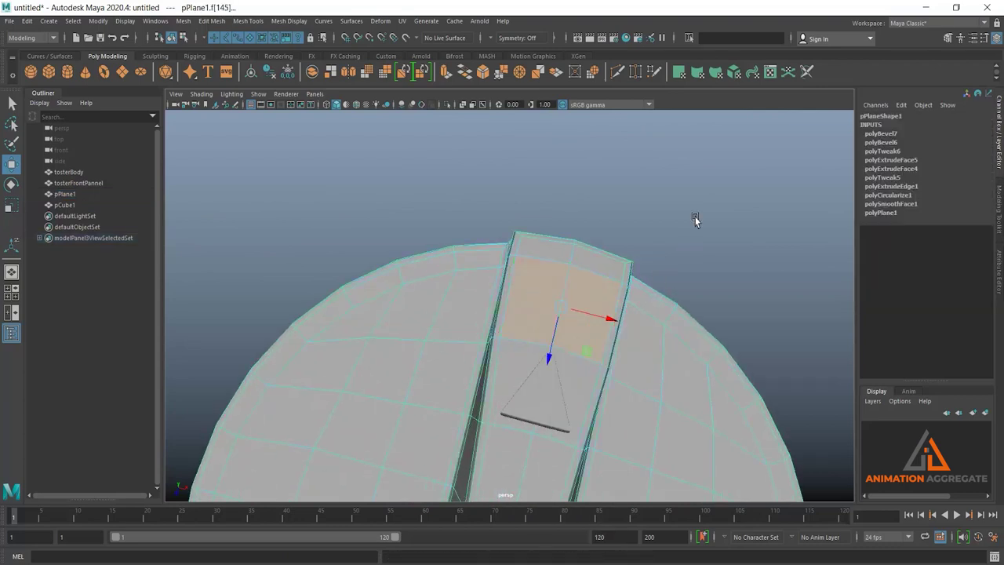
pyautogui.keyDown('shift'); pyautogui.moveTo(696, 207); pyautogui.dragTo(696, 233, button='right'); pyautogui.keyUp('shift')
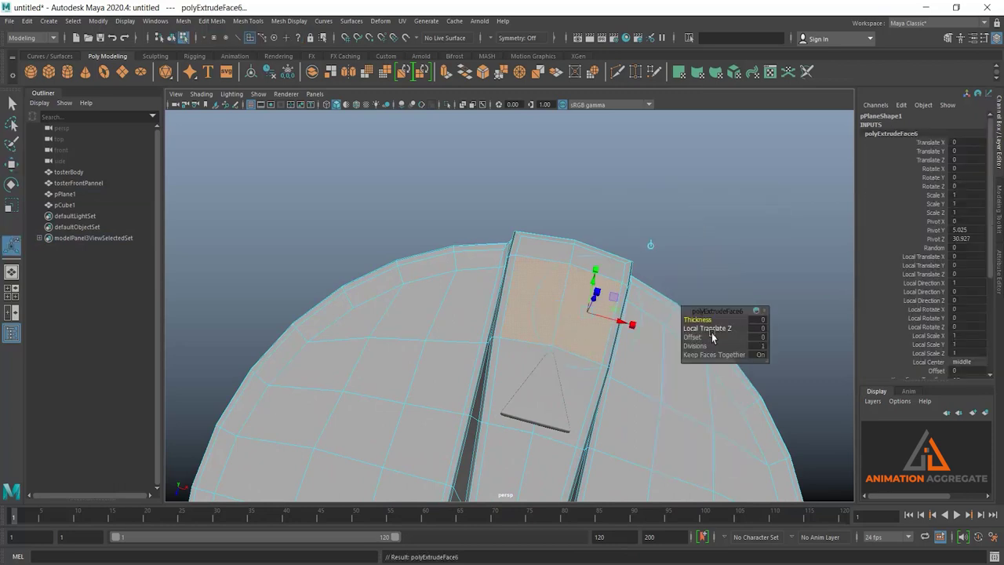
pyautogui.click(694, 336)
pyautogui.moveTo(695, 337); pyautogui.dragTo(700, 340)
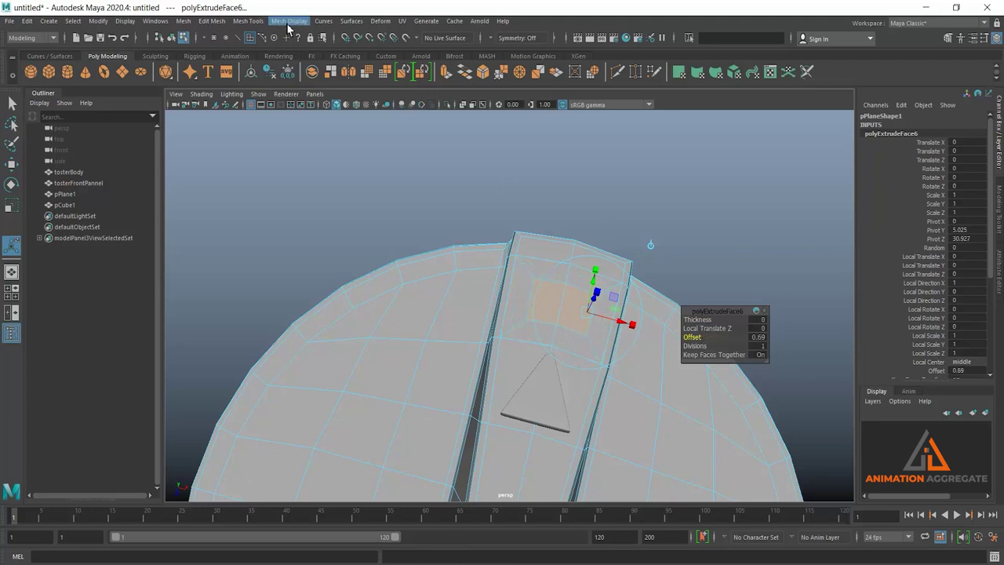
pyautogui.click(217, 25)
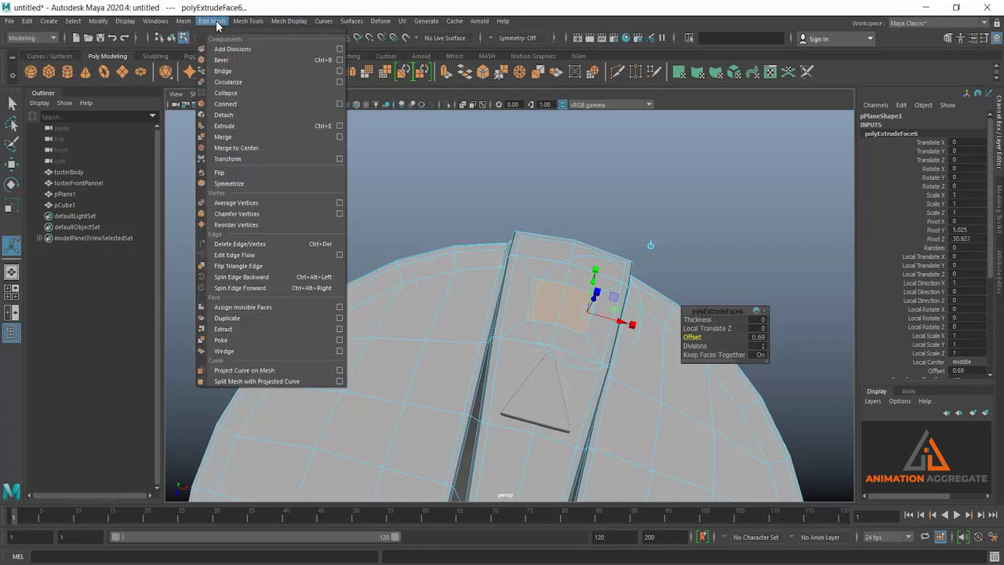
pyautogui.click(236, 80)
# Step: Extrude the circular face again and push it inward with negative thickness to form a recess
pyautogui.moveTo(507, 271)
pyautogui.keyDown('alt'); pyautogui.mouseDown()
pyautogui.moveTo(464, 254)
pyautogui.moveTo(498, 258)
pyautogui.moveTo(428, 215)
pyautogui.moveTo(457, 295)
pyautogui.moveTo(558, 275)
pyautogui.mouseUp(); pyautogui.keyUp('alt')
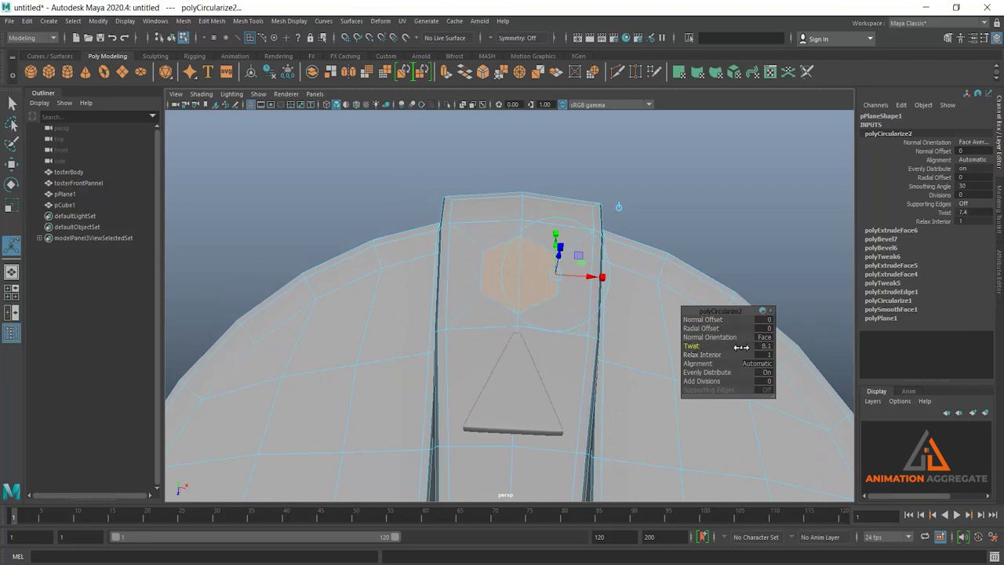
pyautogui.scroll(-2, 553, 373)
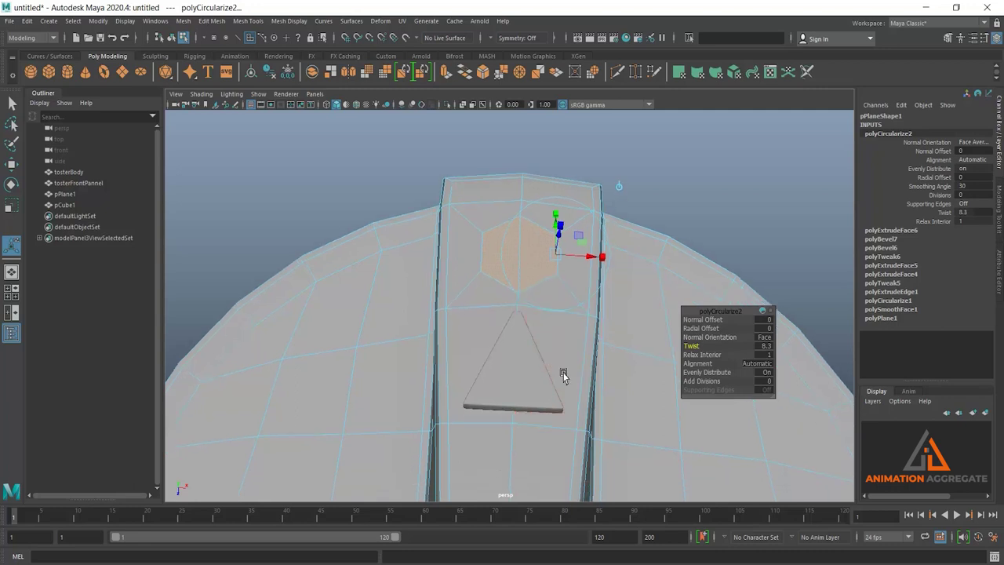
pyautogui.keyDown('alt'); pyautogui.moveTo(553, 367); pyautogui.dragTo(538, 349); pyautogui.keyUp('alt')
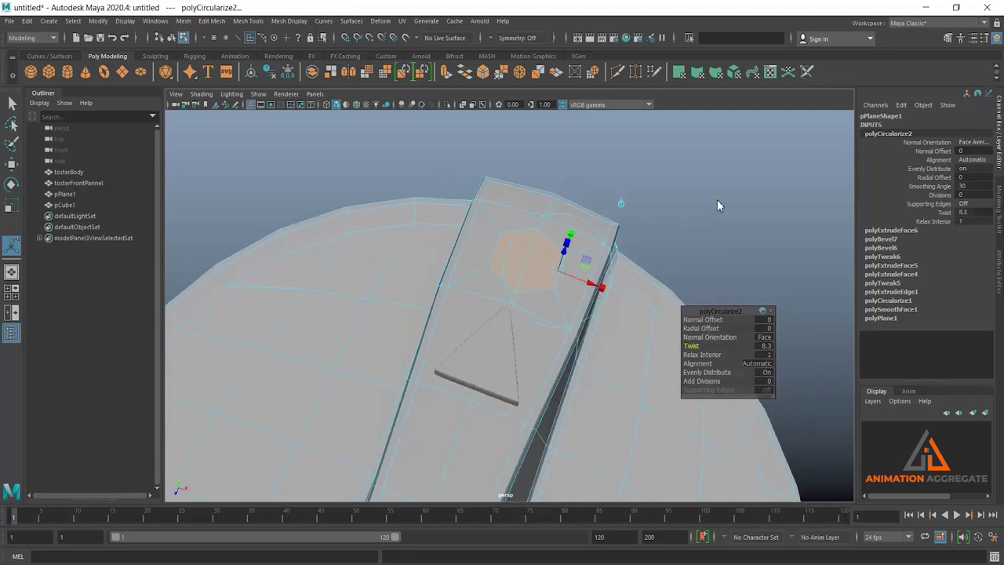
pyautogui.keyDown('shift'); pyautogui.moveTo(718, 205); pyautogui.dragTo(717, 171, button='right'); pyautogui.keyUp('shift')
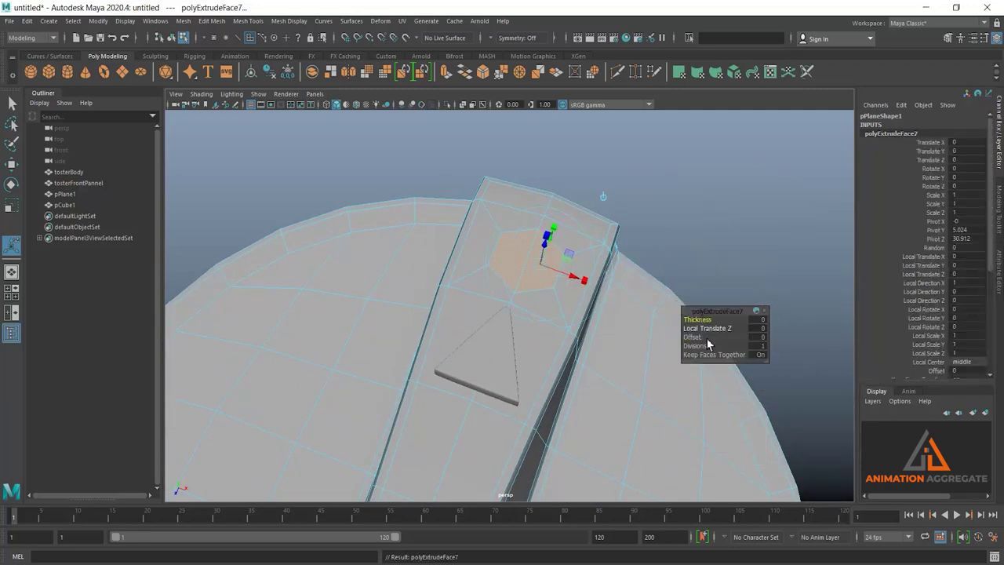
pyautogui.moveTo(697, 340); pyautogui.dragTo(704, 339)
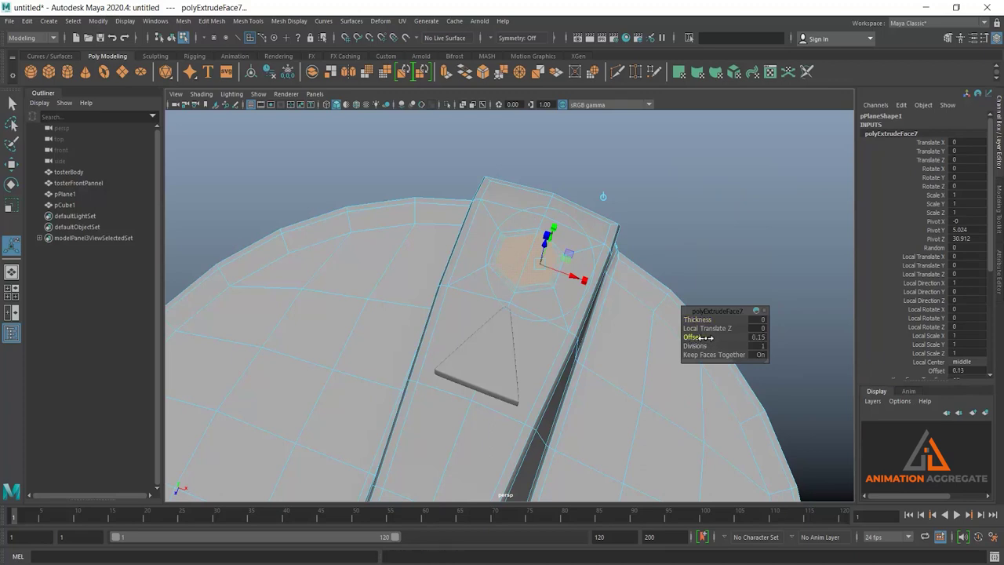
pyautogui.keyDown('shift'); pyautogui.moveTo(717, 205); pyautogui.dragTo(716, 227, button='right'); pyautogui.keyUp('shift')
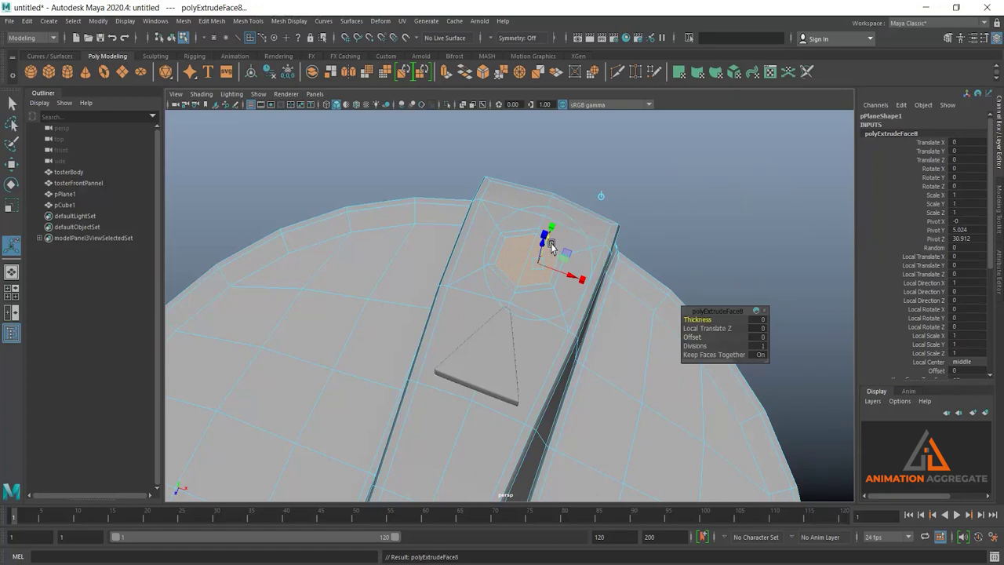
pyautogui.moveTo(704, 328); pyautogui.dragTo(672, 335)
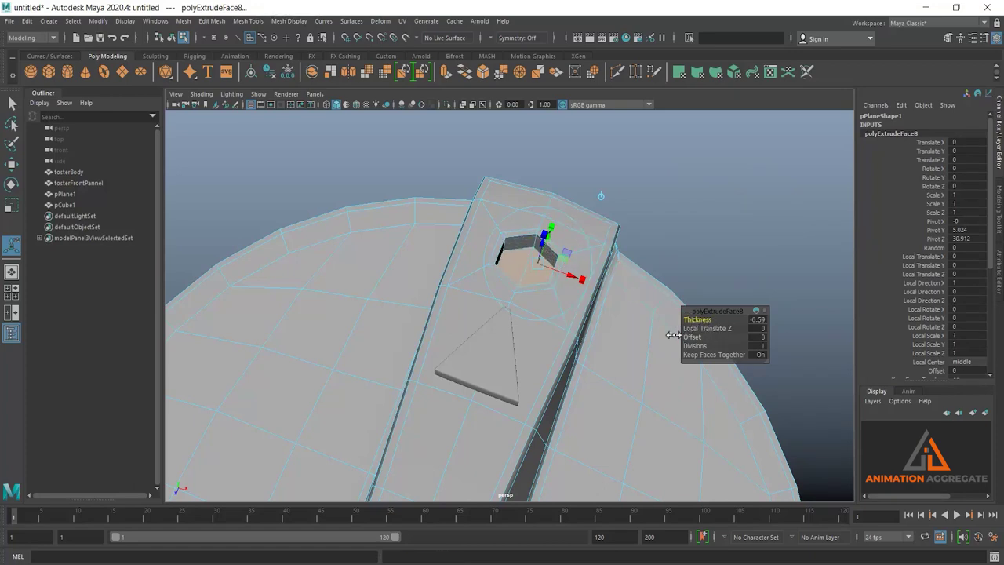
# Step: Switch to edge mode and select the hexagonal hole's top rim edge
pyautogui.moveTo(538, 291)
pyautogui.keyDown('alt'); pyautogui.mouseDown()
pyautogui.moveTo(527, 285)
pyautogui.moveTo(519, 230)
pyautogui.mouseUp(); pyautogui.keyUp('alt')
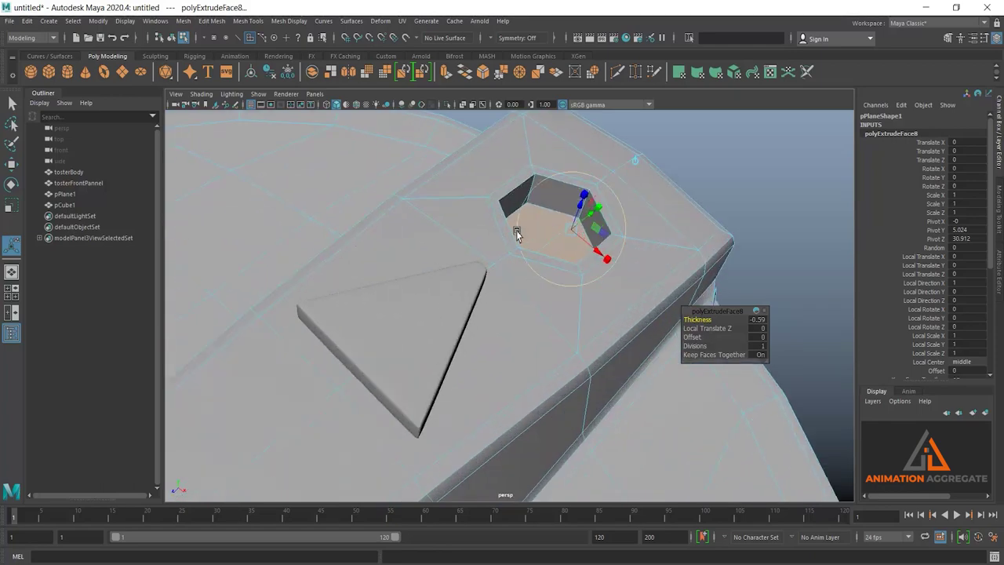
pyautogui.moveTo(517, 230)
pyautogui.mouseDown(button='right')
pyautogui.moveTo(563, 194)
pyautogui.moveTo(548, 167)
pyautogui.mouseUp(button='right')
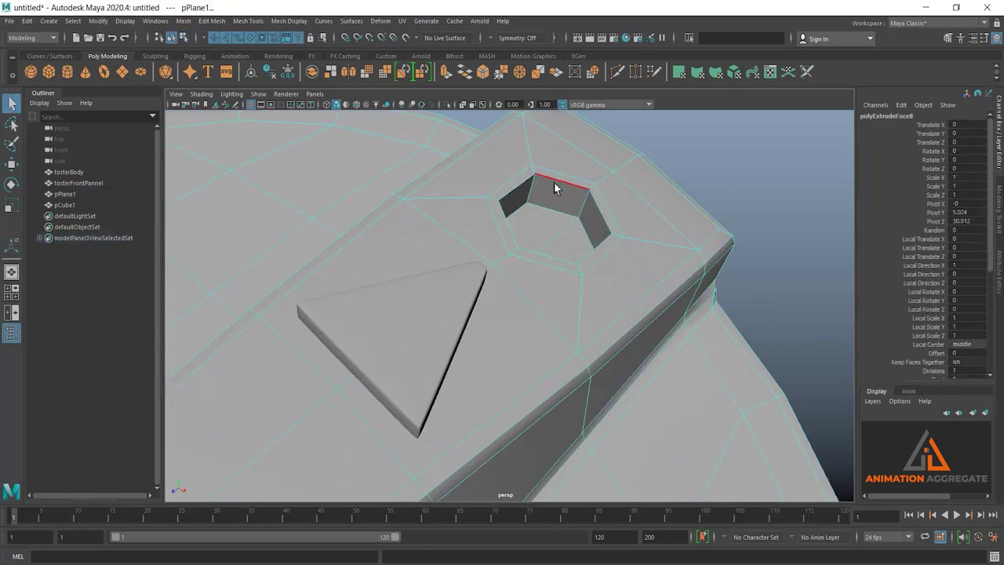
pyautogui.click(554, 182)
pyautogui.moveTo(598, 248)
pyautogui.keyDown('alt'); pyautogui.mouseDown()
pyautogui.moveTo(554, 254)
pyautogui.moveTo(558, 265)
pyautogui.moveTo(511, 258)
pyautogui.moveTo(481, 233)
pyautogui.mouseUp(); pyautogui.keyUp('alt')
pyautogui.keyDown('alt'); pyautogui.moveTo(579, 258); pyautogui.dragTo(470, 262); pyautogui.keyUp('alt')
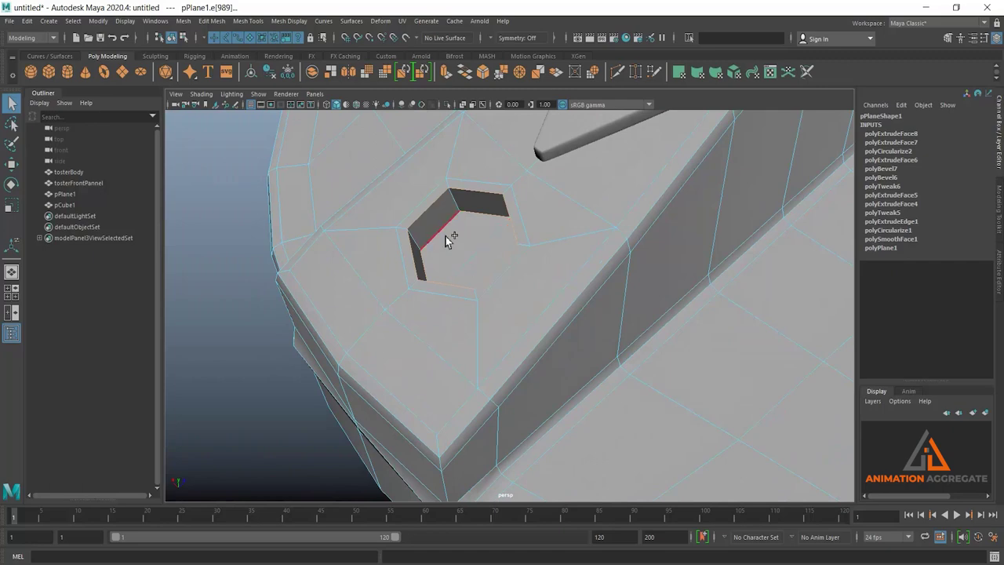
pyautogui.moveTo(534, 269)
pyautogui.keyDown('alt'); pyautogui.mouseDown()
pyautogui.moveTo(497, 293)
pyautogui.moveTo(524, 309)
pyautogui.moveTo(588, 297)
pyautogui.mouseUp(); pyautogui.keyUp('alt')
# Step: Bevel the hex hole's rim edges at fraction 0.14 with 2 segments
pyautogui.hotkey('ctrl', 'b')
pyautogui.moveTo(543, 321)
pyautogui.keyDown('alt'); pyautogui.mouseDown()
pyautogui.moveTo(511, 311)
pyautogui.moveTo(524, 316)
pyautogui.mouseUp(); pyautogui.keyUp('alt')
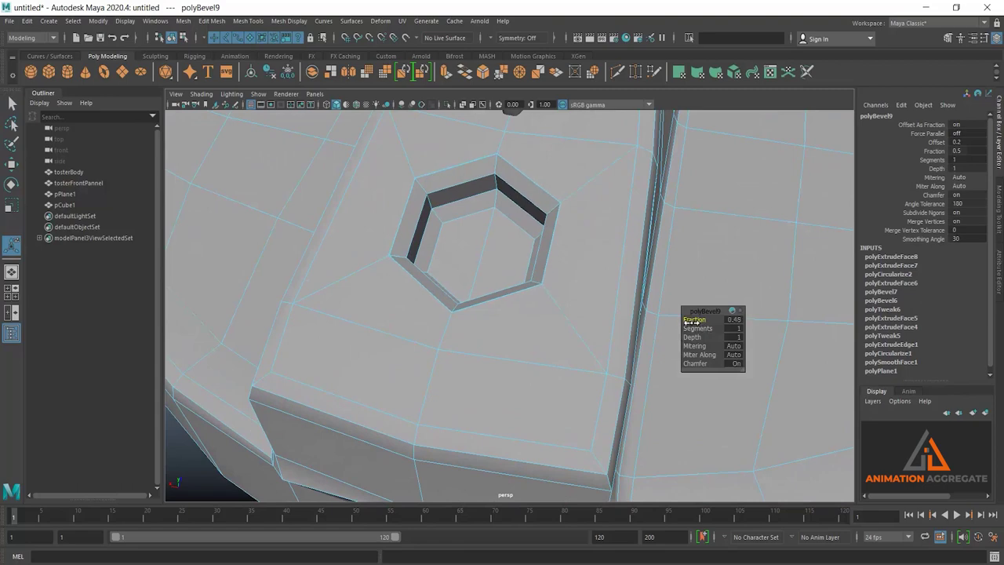
pyautogui.moveTo(695, 320); pyautogui.dragTo(679, 335)
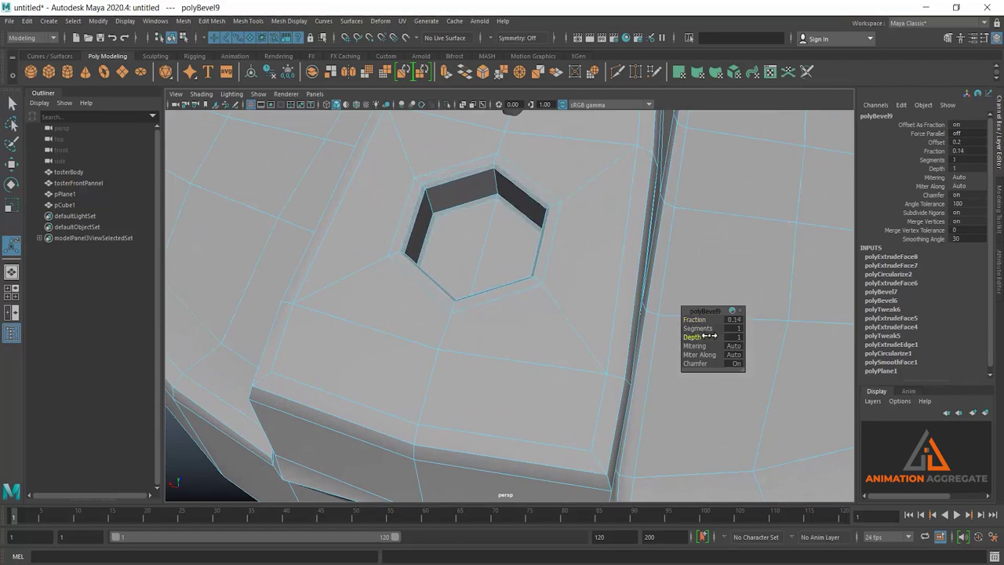
pyautogui.moveTo(704, 332); pyautogui.dragTo(705, 332)
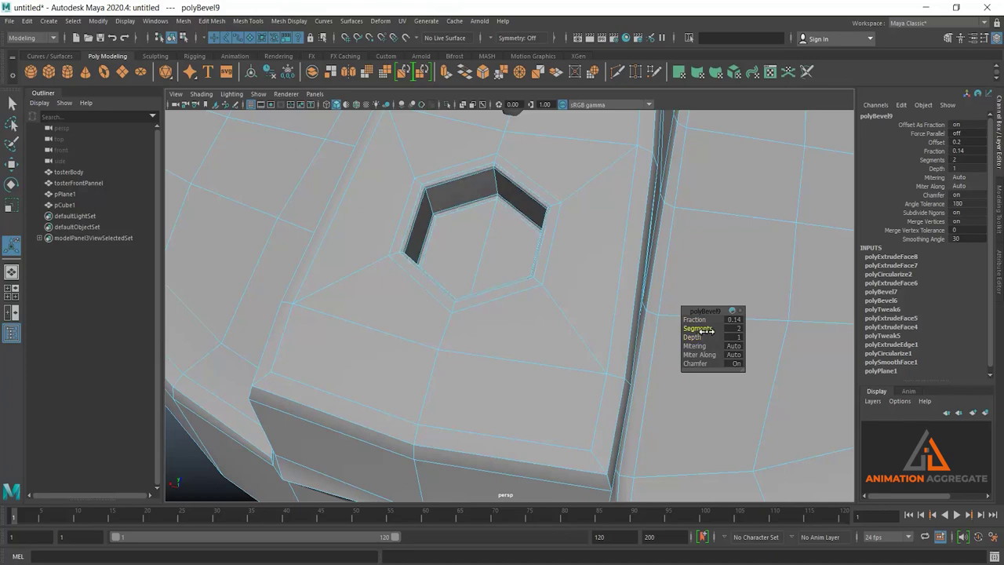
# Step: Return to object mode, enable smooth mesh preview with 3, and orbit to inspect the round socket
pyautogui.moveTo(527, 217); pyautogui.dragTo(578, 202, button='right')
pyautogui.moveTo(578, 202)
pyautogui.keyDown('alt'); pyautogui.mouseDown()
pyautogui.moveTo(470, 274)
pyautogui.moveTo(551, 276)
pyautogui.mouseUp(); pyautogui.keyUp('alt')
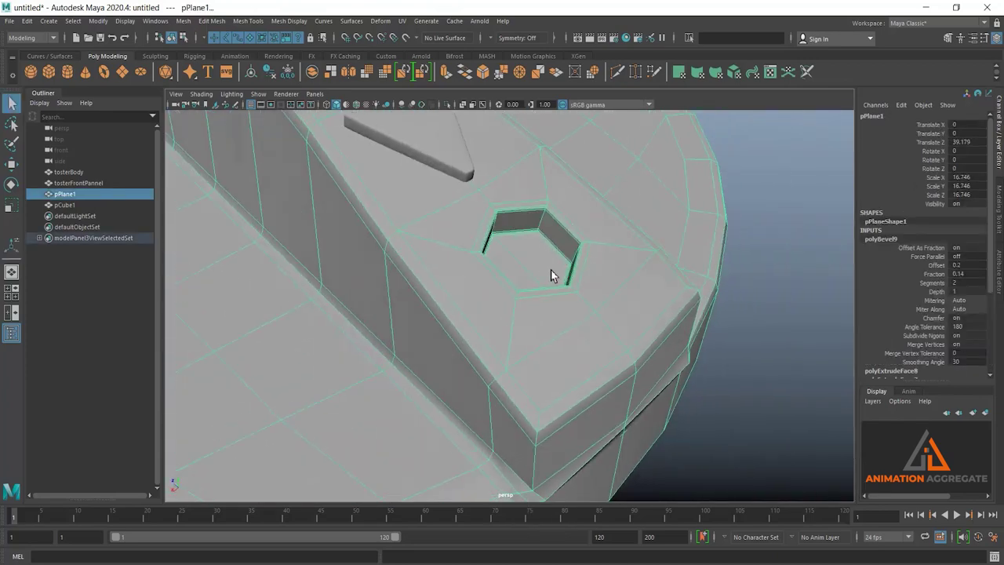
pyautogui.press('3')
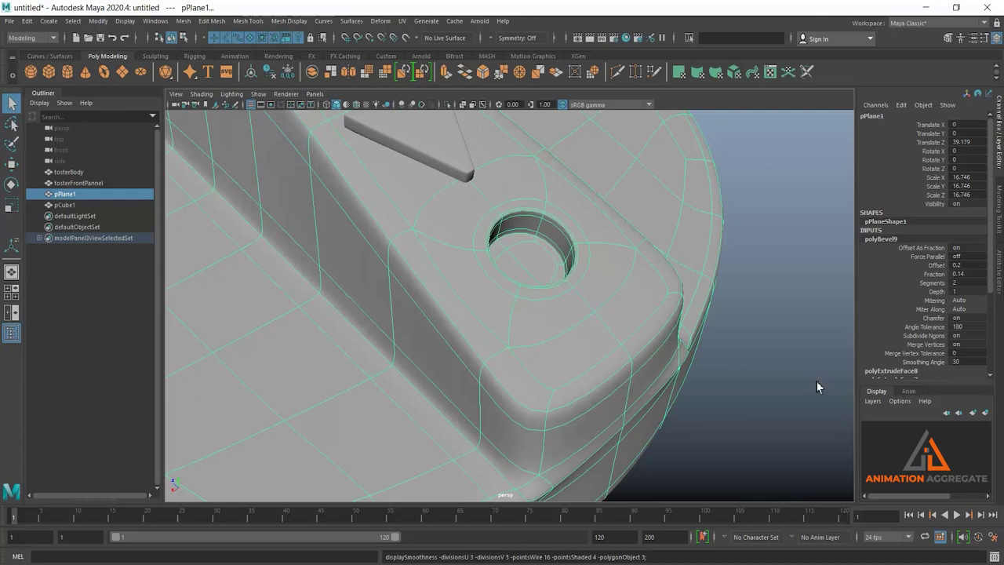
pyautogui.click(817, 381)
pyautogui.moveTo(817, 382)
pyautogui.keyDown('alt'); pyautogui.mouseDown()
pyautogui.moveTo(639, 280)
pyautogui.moveTo(628, 314)
pyautogui.moveTo(507, 285)
pyautogui.moveTo(548, 318)
pyautogui.moveTo(505, 284)
pyautogui.moveTo(565, 276)
pyautogui.mouseUp(); pyautogui.keyUp('alt')
pyautogui.moveTo(587, 345)
pyautogui.keyDown('alt'); pyautogui.mouseDown()
pyautogui.moveTo(583, 321)
pyautogui.moveTo(567, 313)
pyautogui.moveTo(401, 289)
pyautogui.moveTo(439, 296)
pyautogui.moveTo(470, 265)
pyautogui.moveTo(487, 292)
pyautogui.mouseUp(); pyautogui.keyUp('alt')
pyautogui.click(471, 265)
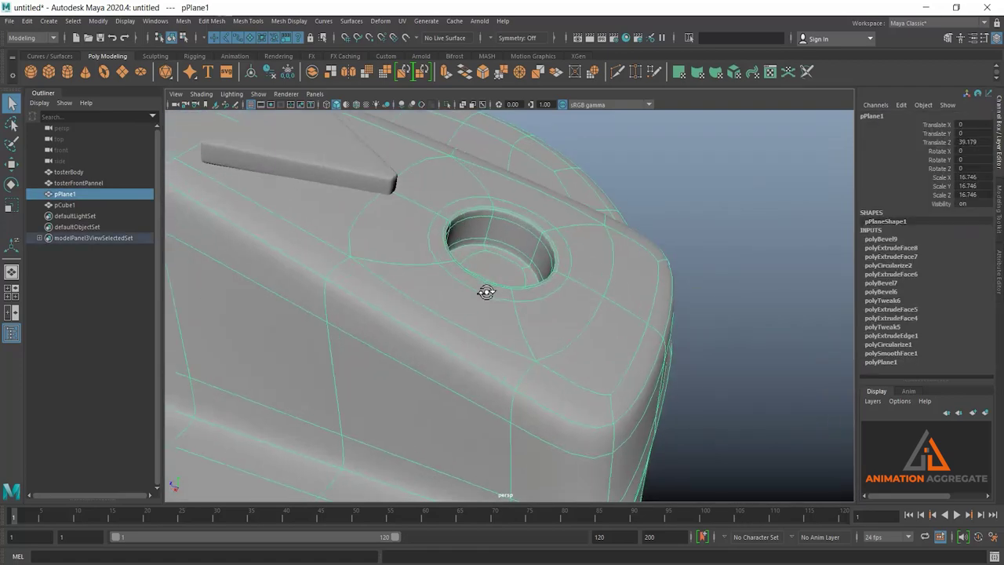
pyautogui.moveTo(435, 249)
pyautogui.keyDown('alt'); pyautogui.mouseDown()
pyautogui.moveTo(426, 275)
pyautogui.moveTo(634, 293)
pyautogui.moveTo(642, 237)
pyautogui.mouseUp(); pyautogui.keyUp('alt')
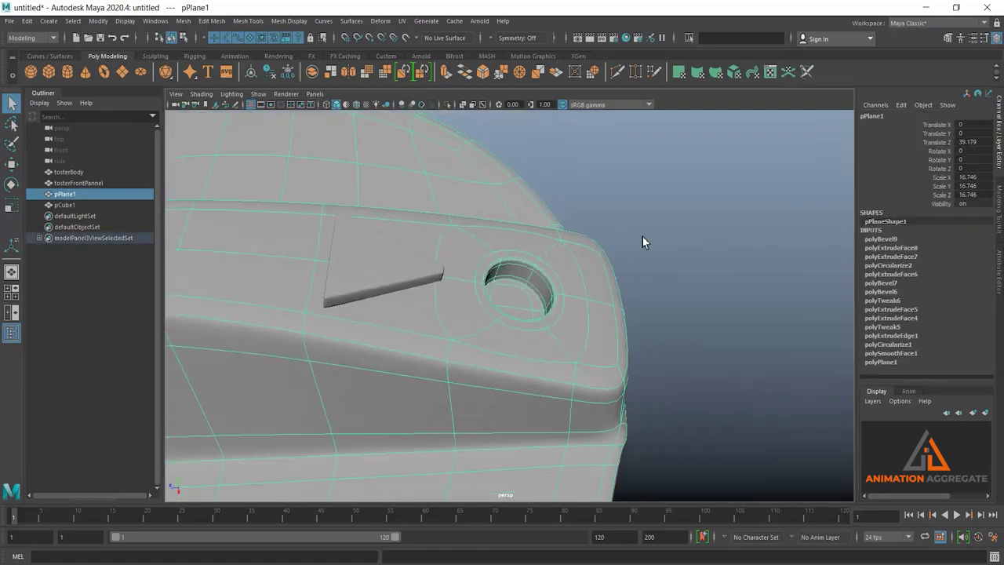
pyautogui.click(643, 237)
# Step: Create a new sphere and move it over the knob
pyautogui.click(32, 70)
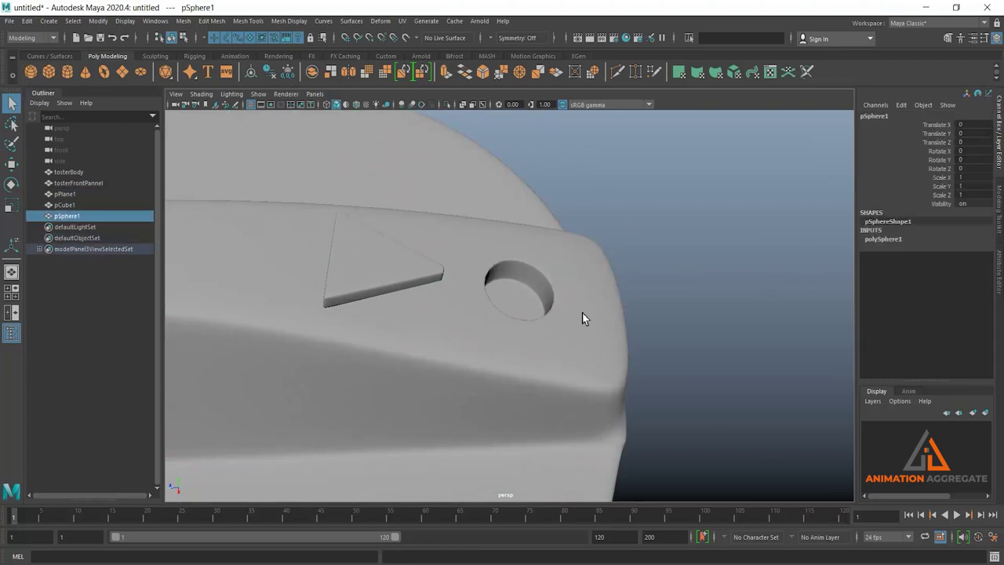
pyautogui.keyDown('alt'); pyautogui.moveTo(582, 312); pyautogui.dragTo(392, 192); pyautogui.keyUp('alt')
pyautogui.scroll(-5, 592, 188)
pyautogui.press('w')
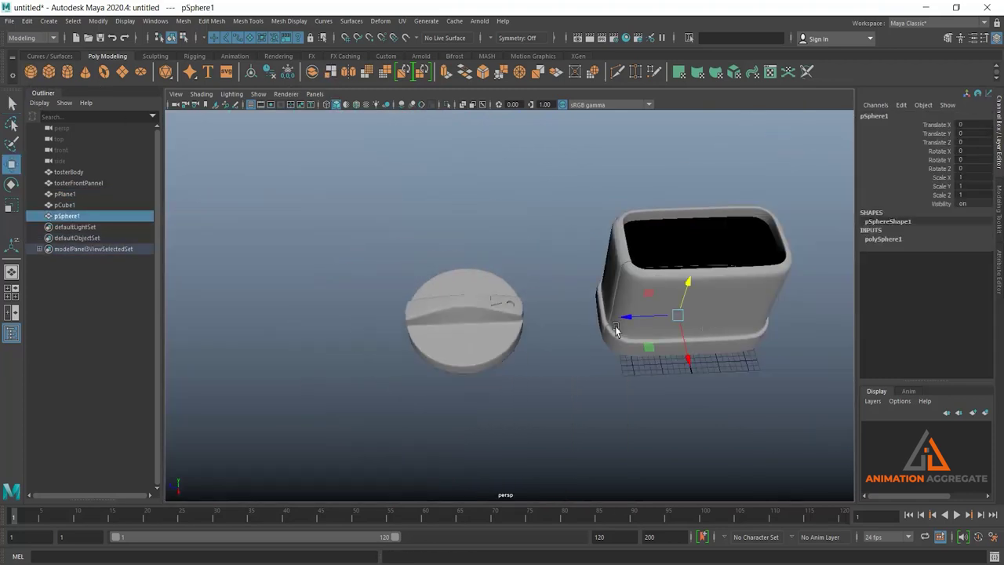
pyautogui.moveTo(626, 317); pyautogui.dragTo(424, 323)
pyautogui.moveTo(481, 295); pyautogui.dragTo(480, 250)
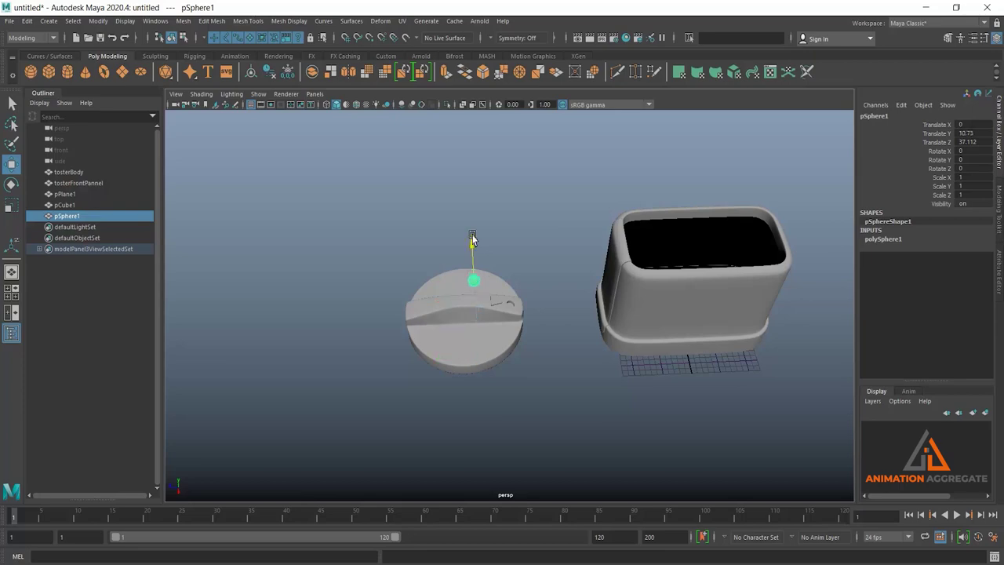
pyautogui.moveTo(424, 278); pyautogui.dragTo(470, 275)
pyautogui.scroll(3, 601, 422)
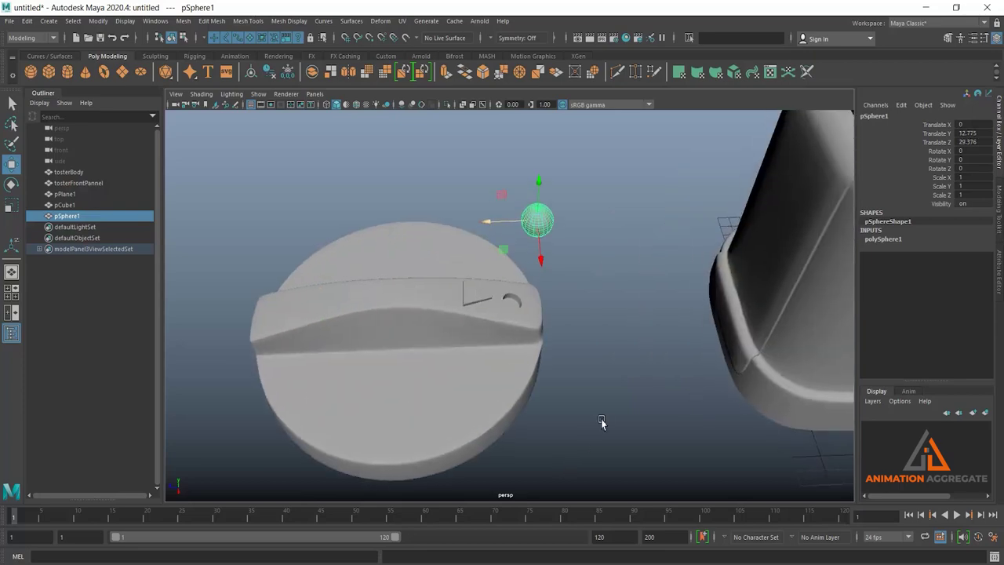
# Step: Lower the sphere onto the knob's top and shift it toward the round hole
pyautogui.press('space')
pyautogui.press('space')
pyautogui.scroll(-3, 660, 381)
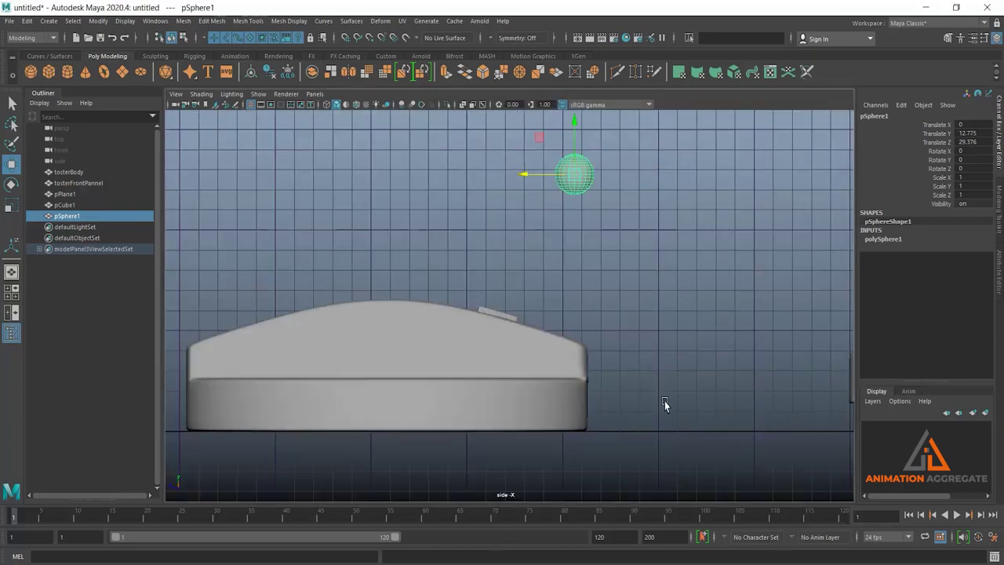
pyautogui.scroll(-2, 665, 401)
pyautogui.moveTo(555, 159); pyautogui.dragTo(561, 271)
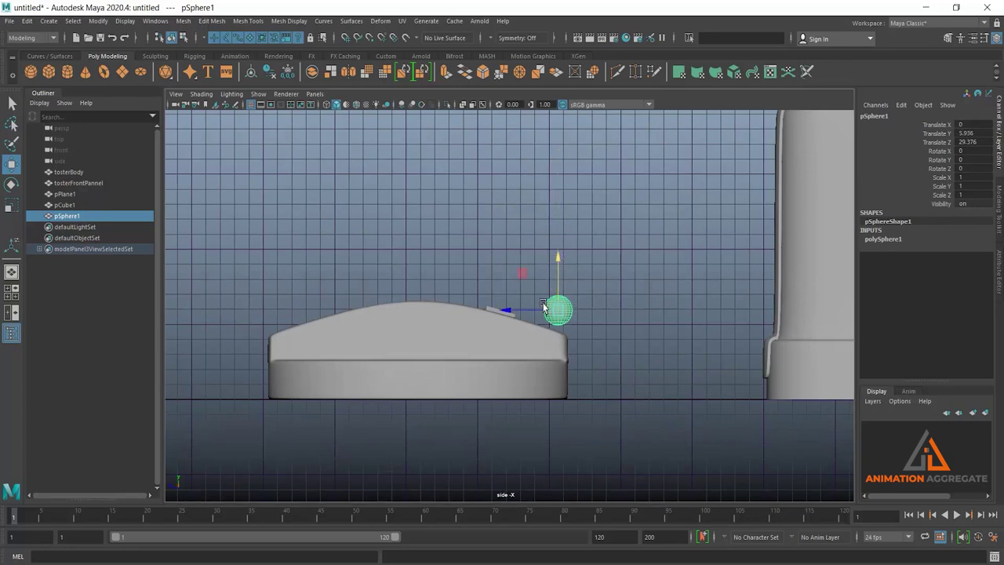
pyautogui.moveTo(511, 312); pyautogui.dragTo(501, 316)
pyautogui.press('space')
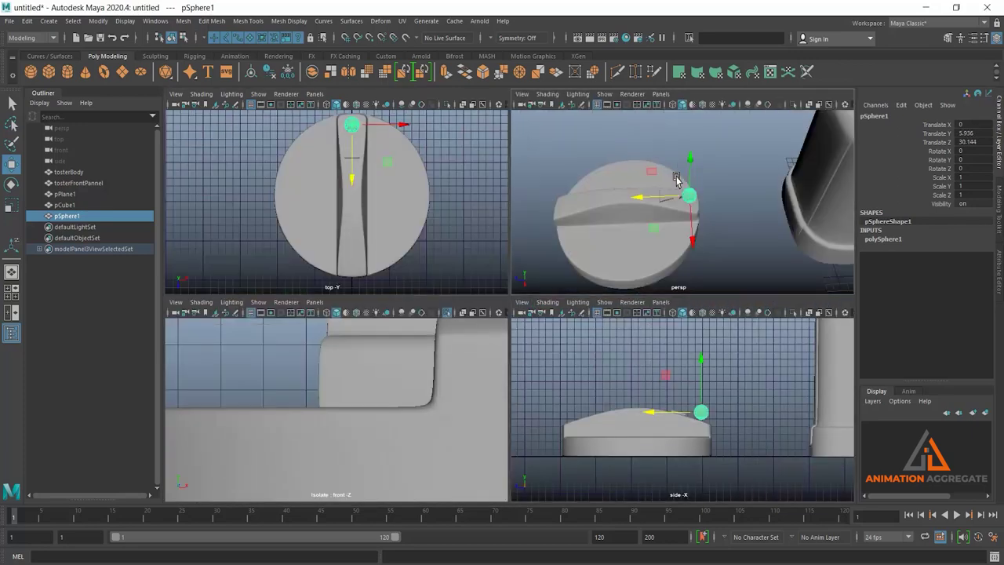
pyautogui.press('space')
pyautogui.scroll(2, 631, 335)
pyautogui.moveTo(630, 335)
pyautogui.keyDown('alt'); pyautogui.mouseDown()
pyautogui.moveTo(477, 276)
pyautogui.moveTo(505, 283)
pyautogui.mouseUp(); pyautogui.keyUp('alt')
# Step: Sink the sphere into the knob's hole and center it there
pyautogui.press('r')
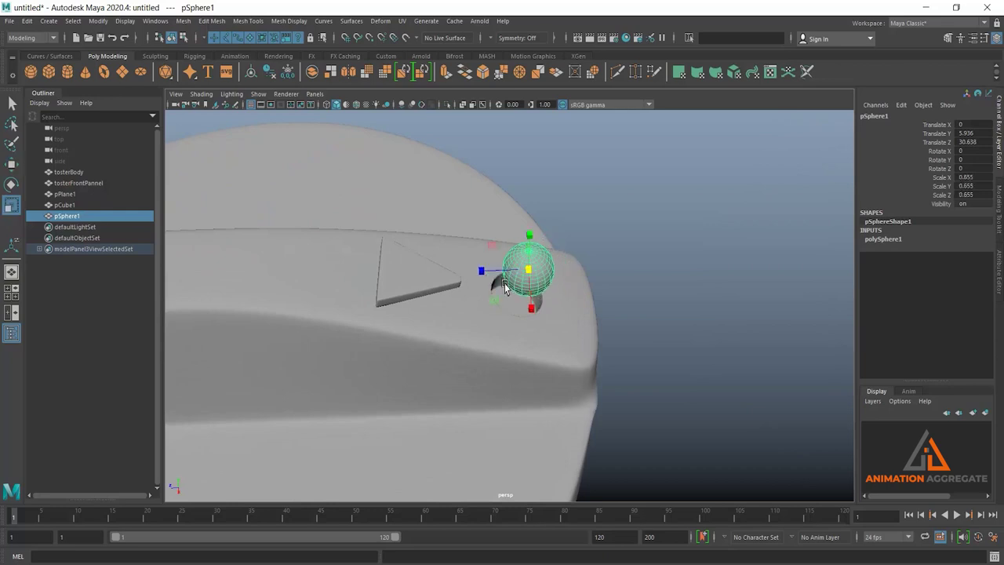
pyautogui.press('w')
pyautogui.moveTo(531, 243); pyautogui.dragTo(530, 259)
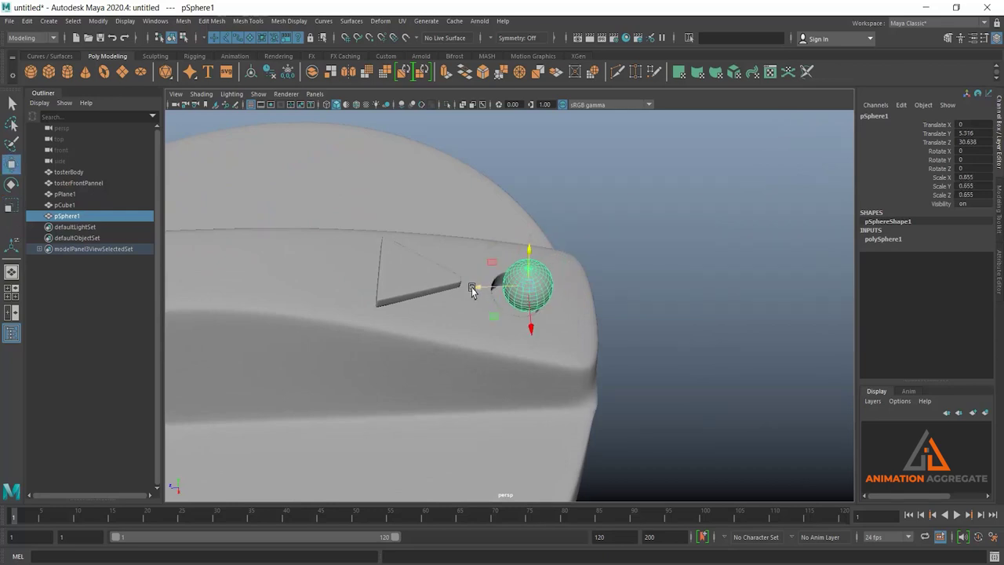
pyautogui.moveTo(472, 290); pyautogui.dragTo(466, 287)
pyautogui.keyDown('alt'); pyautogui.moveTo(534, 321); pyautogui.dragTo(522, 315); pyautogui.keyUp('alt')
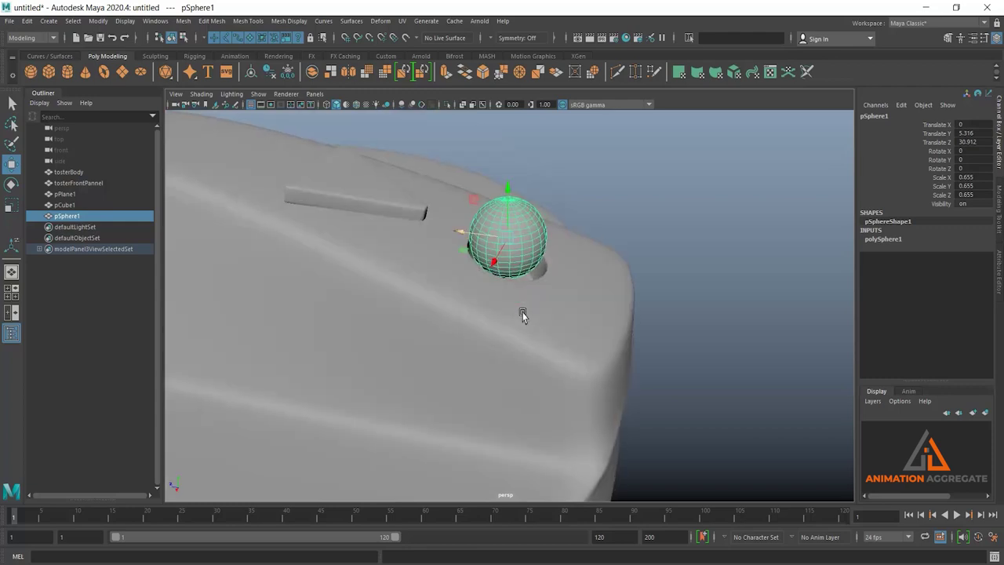
pyautogui.moveTo(509, 201); pyautogui.dragTo(546, 241)
# Step: Fine-tune the sphere as a dome in the hole, scaled 0.732 and tilted −15.928 on X
pyautogui.press('e')
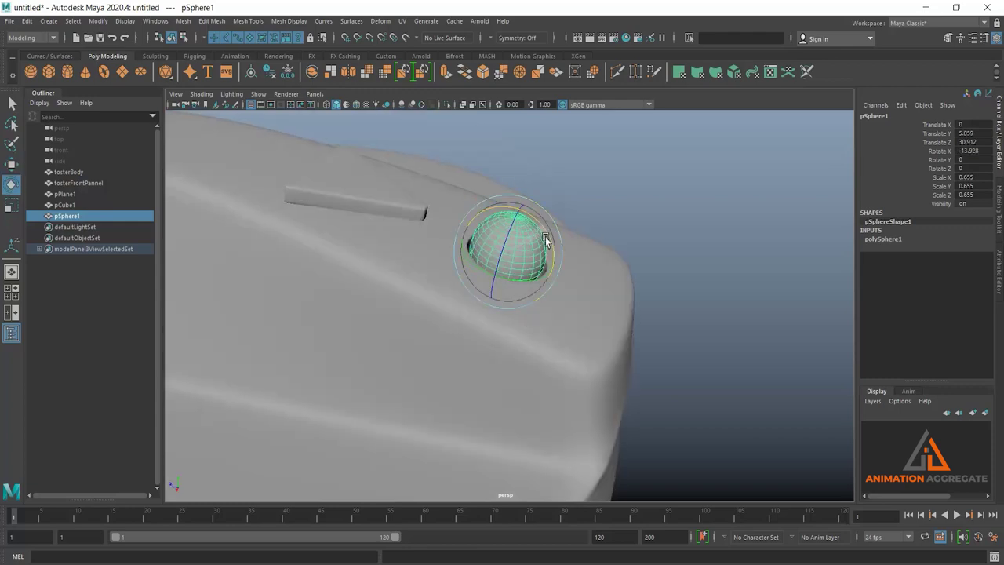
pyautogui.press('w')
pyautogui.moveTo(510, 206); pyautogui.dragTo(507, 226)
pyautogui.moveTo(454, 261); pyautogui.dragTo(515, 273)
pyautogui.press('r')
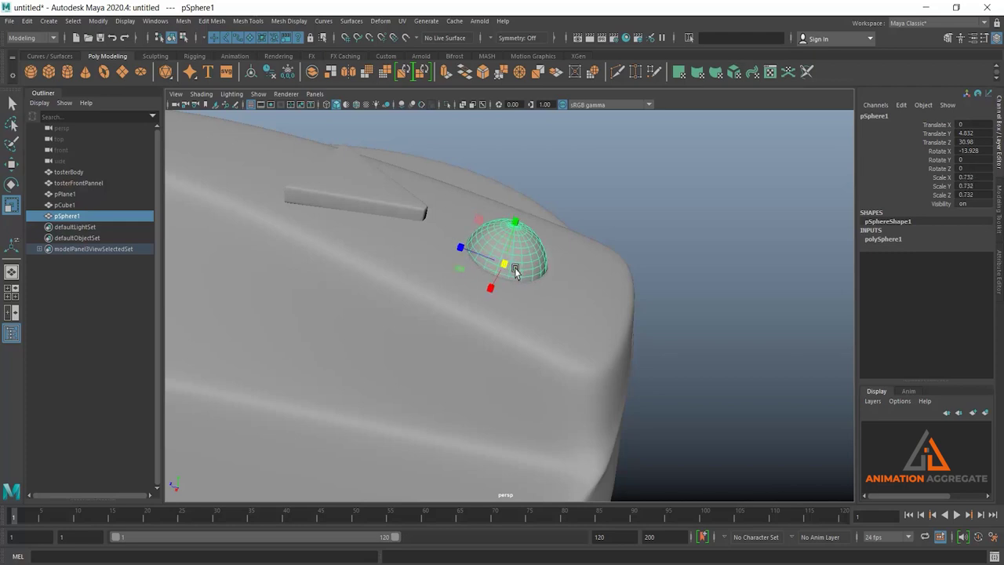
pyautogui.press('e')
pyautogui.press('w')
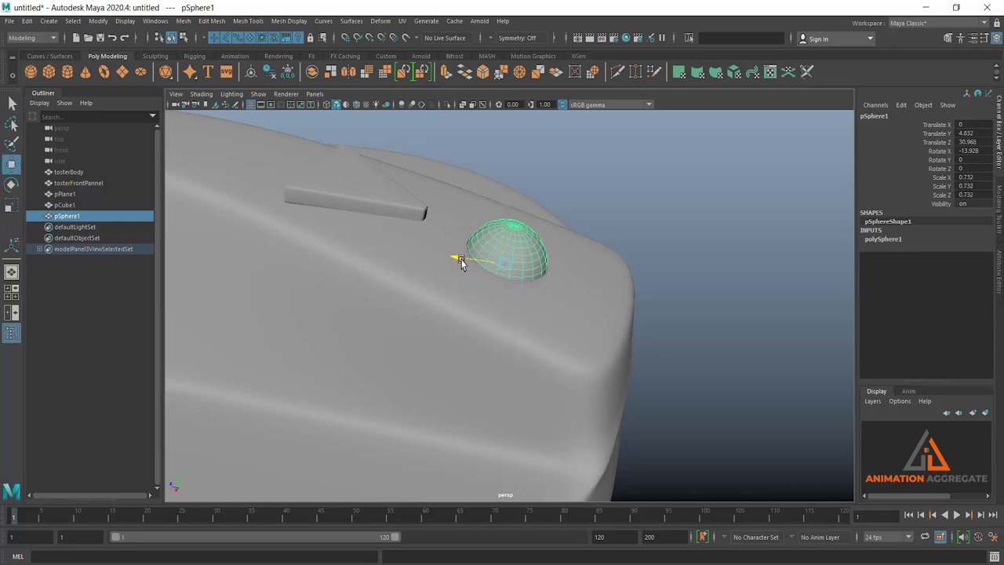
pyautogui.moveTo(462, 260); pyautogui.dragTo(462, 259)
pyautogui.moveTo(573, 311)
pyautogui.keyDown('alt'); pyautogui.mouseDown()
pyautogui.moveTo(528, 262)
pyautogui.moveTo(538, 386)
pyautogui.moveTo(522, 299)
pyautogui.moveTo(525, 326)
pyautogui.mouseUp(); pyautogui.keyUp('alt')
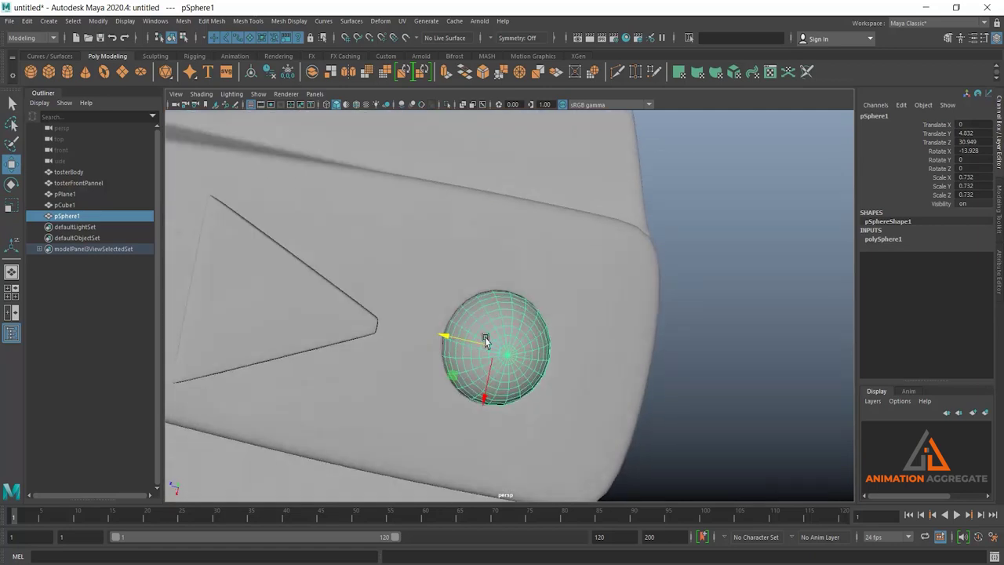
pyautogui.moveTo(448, 343)
pyautogui.mouseDown()
pyautogui.moveTo(455, 316)
pyautogui.moveTo(429, 251)
pyautogui.moveTo(522, 390)
pyautogui.moveTo(531, 377)
pyautogui.moveTo(408, 271)
pyautogui.moveTo(553, 350)
pyautogui.mouseUp()
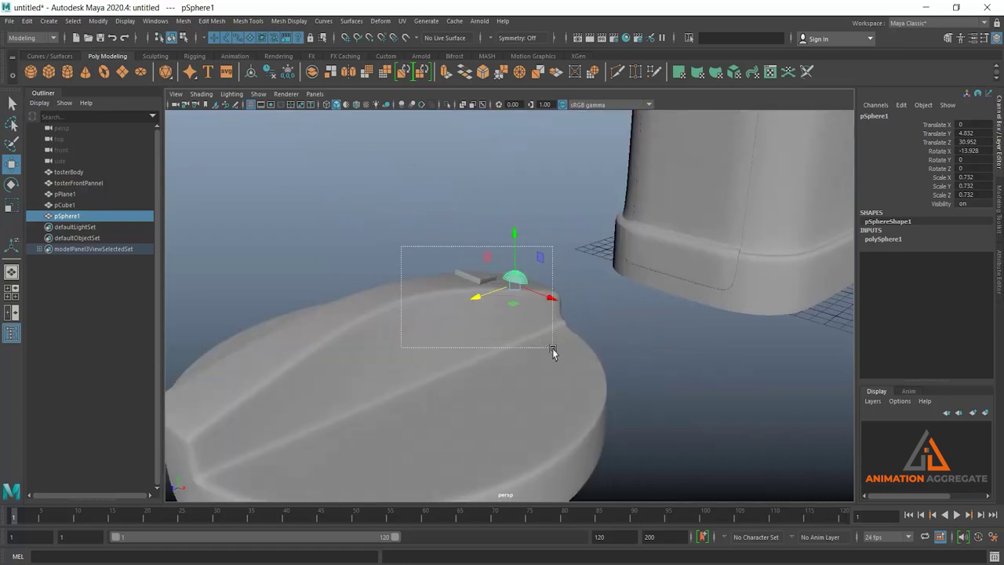
# Step: Combine the three knob parts into a single mesh with Mesh > Combine
pyautogui.click(185, 21)
pyautogui.click(206, 62)
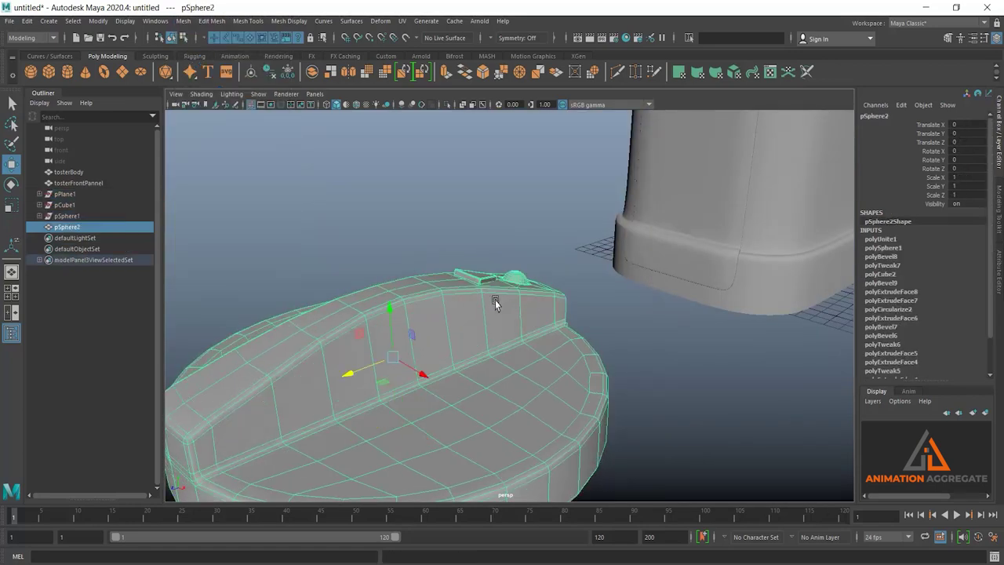
pyautogui.keyDown('alt'); pyautogui.moveTo(495, 299); pyautogui.dragTo(447, 301); pyautogui.keyUp('alt')
pyautogui.click(446, 301)
# Step: Rename the combined pSphere2 object to tosterButton
pyautogui.click(66, 227)
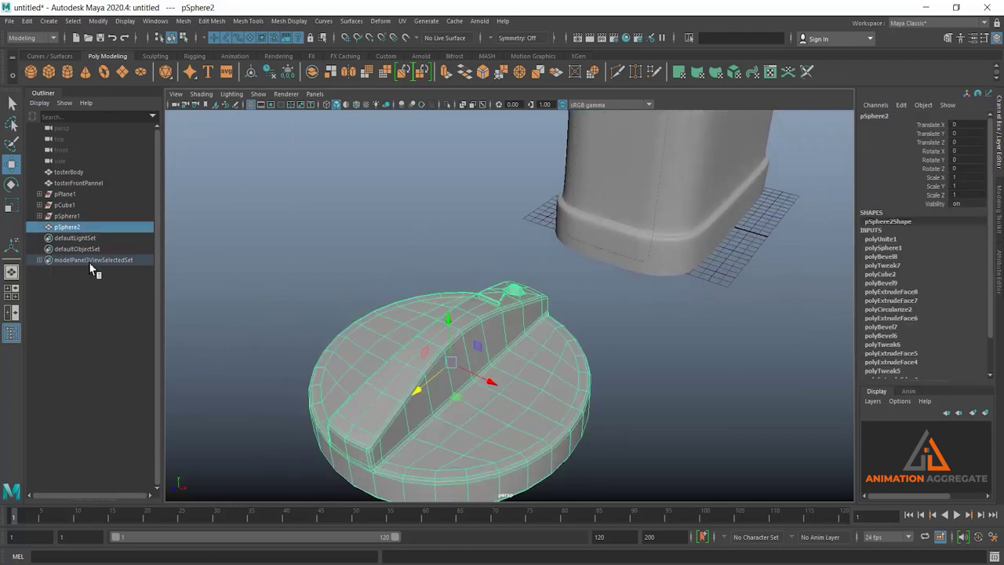
pyautogui.doubleClick(61, 227)
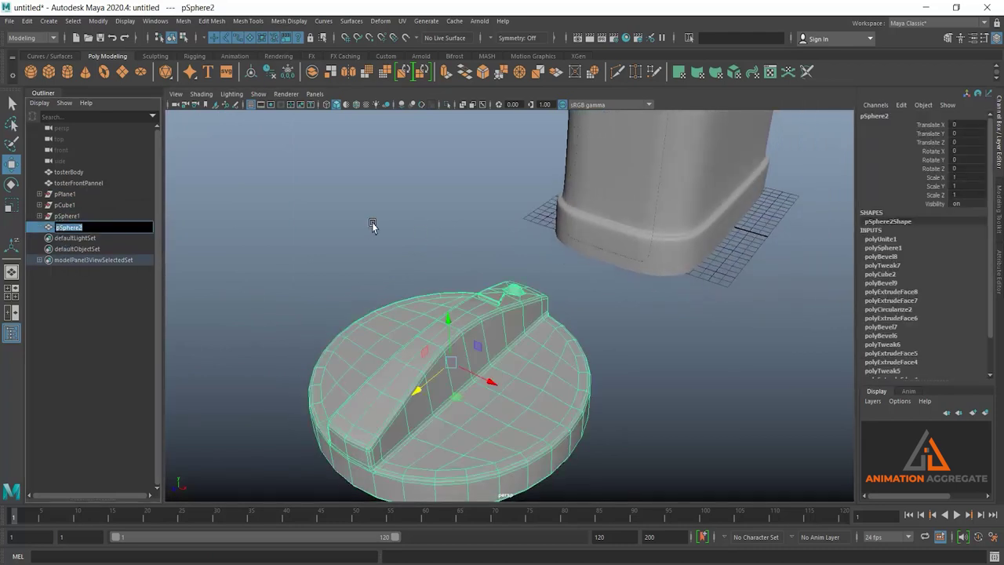
pyautogui.write('tosterButton')
pyautogui.press('Return')
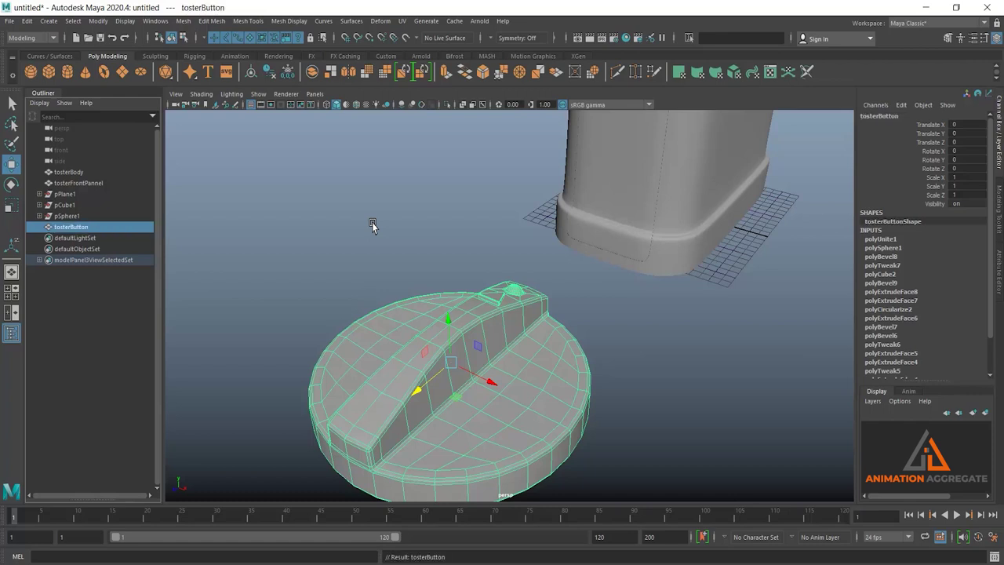
# Step: Delete tosterButton's construction history, then select tosterBody and tosterFrontPannel
pyautogui.scroll(-3, 478, 290)
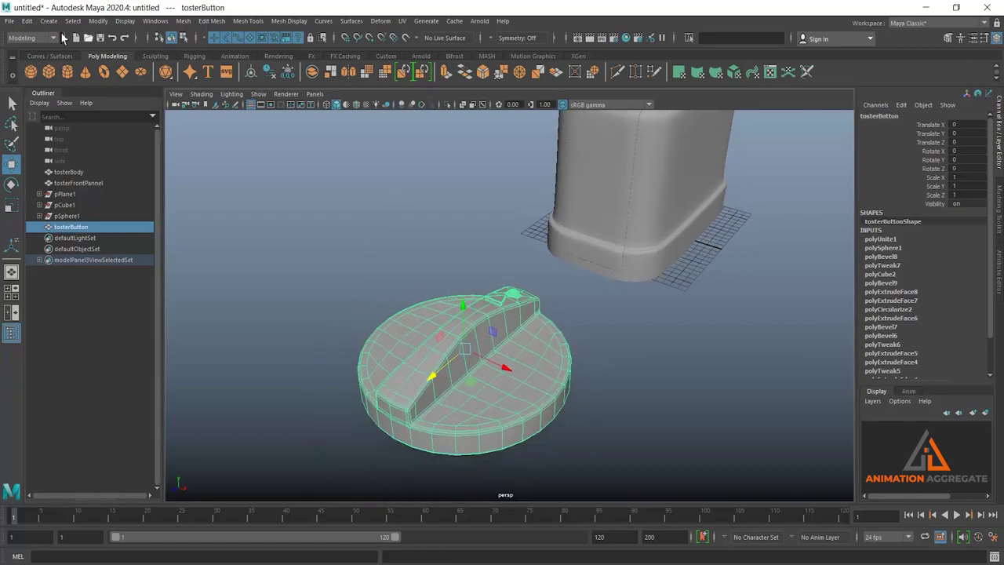
pyautogui.hotkey('alt', 'shift', 'd')
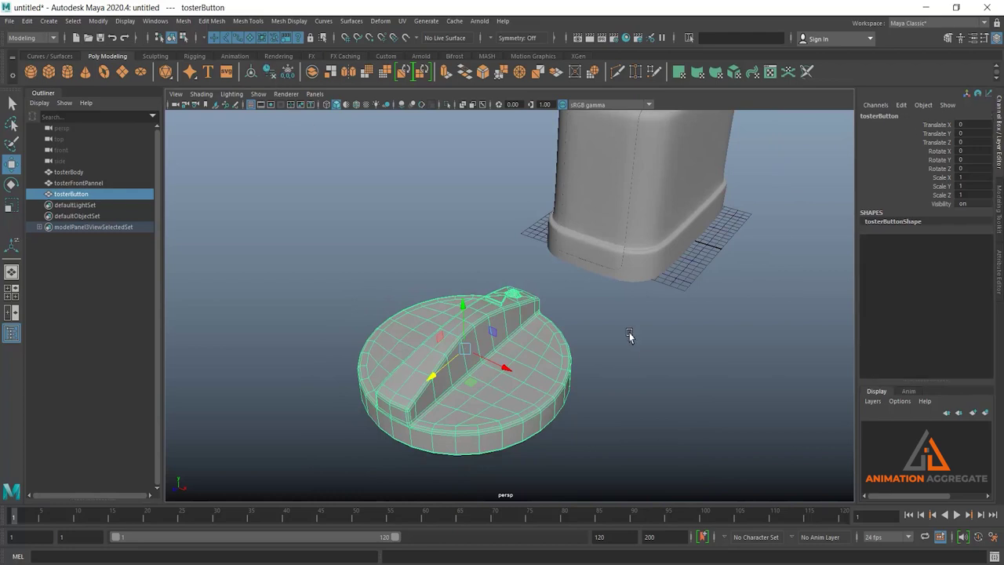
pyautogui.keyDown('alt'); pyautogui.moveTo(630, 335); pyautogui.dragTo(593, 211); pyautogui.keyUp('alt')
pyautogui.click(592, 211)
pyautogui.keyDown('shift'); pyautogui.click(648, 248); pyautogui.keyUp('shift')
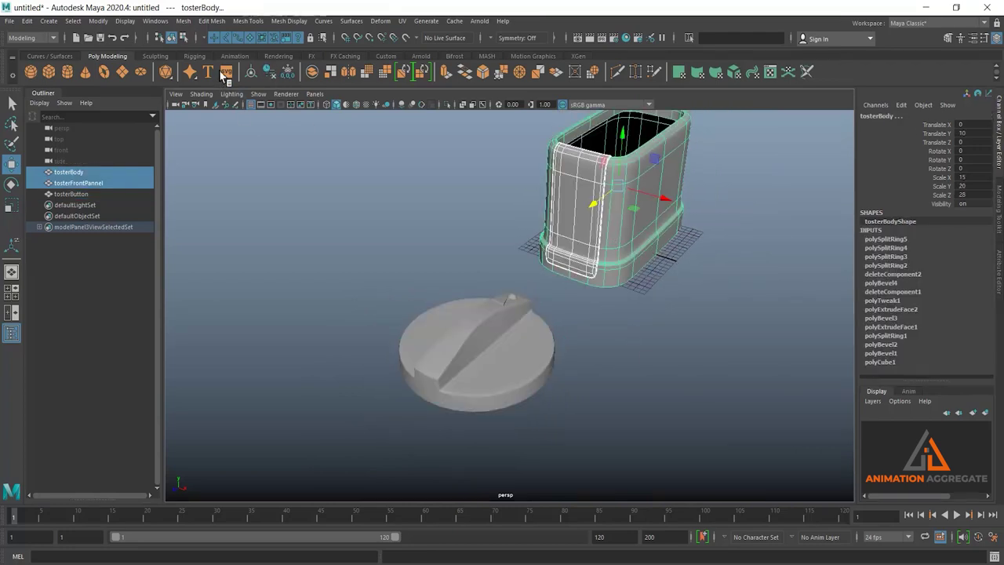
# Step: Clear the toaster's history, then scale tosterButton down to 0.46
pyautogui.click(269, 72)
pyautogui.keyDown('alt'); pyautogui.moveTo(439, 259); pyautogui.dragTo(520, 341); pyautogui.keyUp('alt')
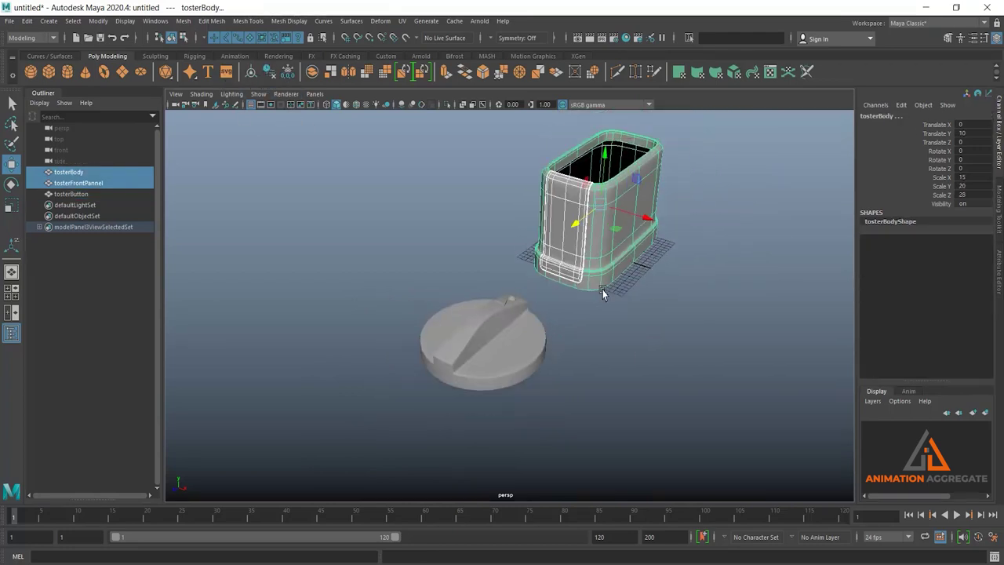
pyautogui.click(514, 345)
pyautogui.keyDown('alt'); pyautogui.moveTo(423, 364); pyautogui.dragTo(469, 363); pyautogui.keyUp('alt')
pyautogui.press('r')
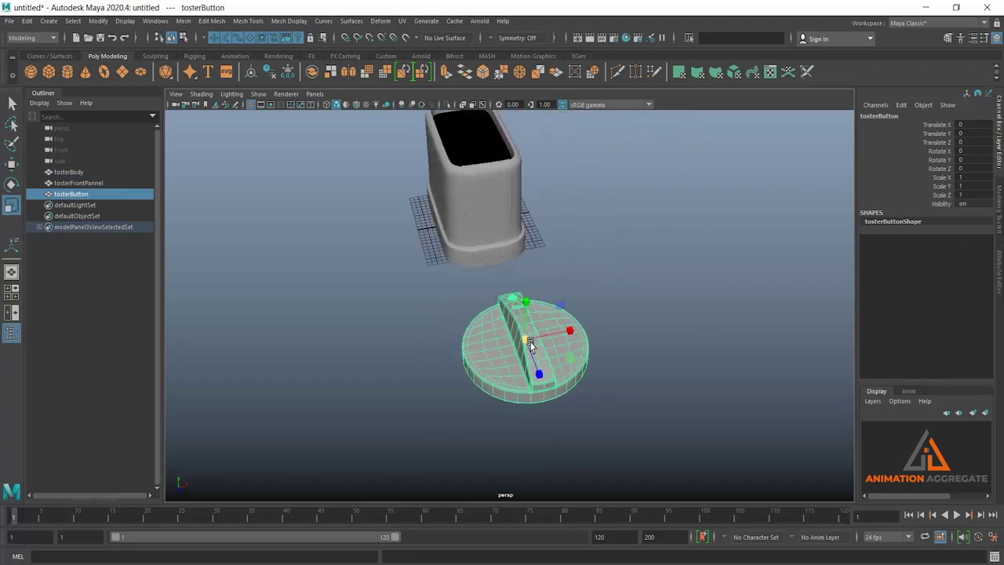
pyautogui.moveTo(526, 340); pyautogui.dragTo(474, 353)
# Step: Rotate tosterButton 90° on X and slide it to Translate Z -25.947
pyautogui.press('e')
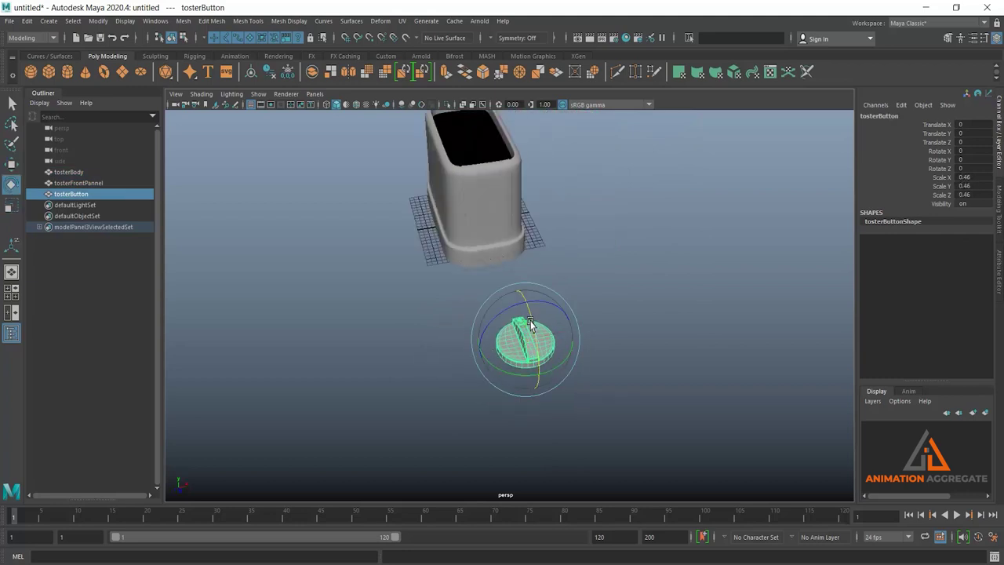
pyautogui.moveTo(531, 324); pyautogui.dragTo(578, 350)
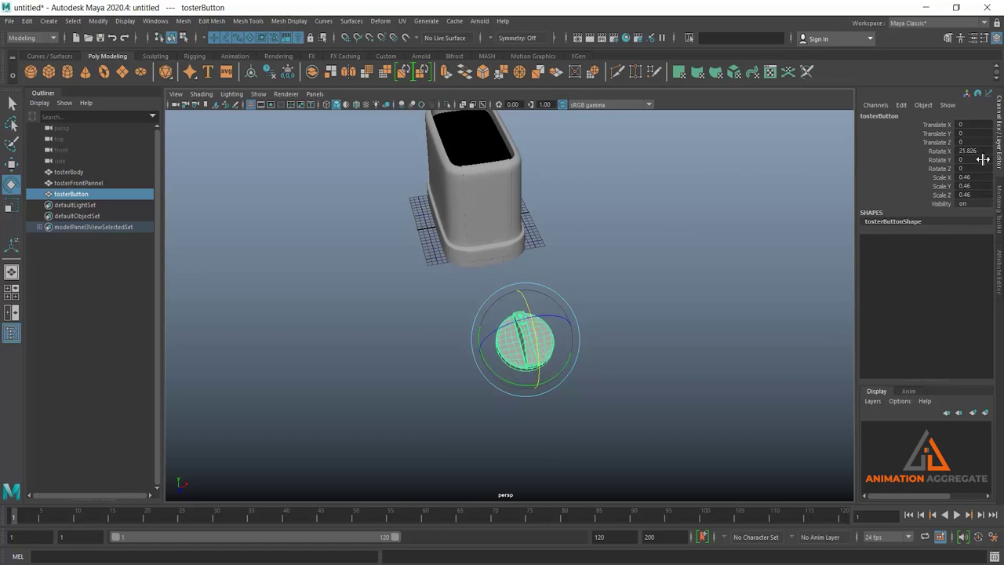
pyautogui.hotkey('ctrl', 'z')
pyautogui.moveTo(510, 367)
pyautogui.keyDown('alt'); pyautogui.mouseDown()
pyautogui.moveTo(532, 386)
pyautogui.moveTo(549, 375)
pyautogui.mouseUp(); pyautogui.keyUp('alt')
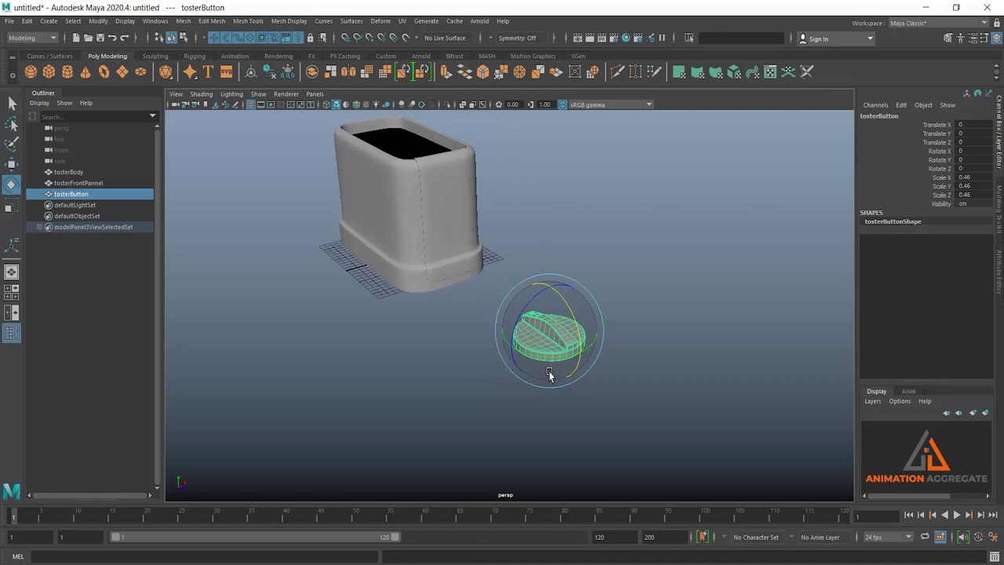
pyautogui.moveTo(549, 329)
pyautogui.mouseDown()
pyautogui.moveTo(564, 304)
pyautogui.moveTo(579, 367)
pyautogui.mouseUp()
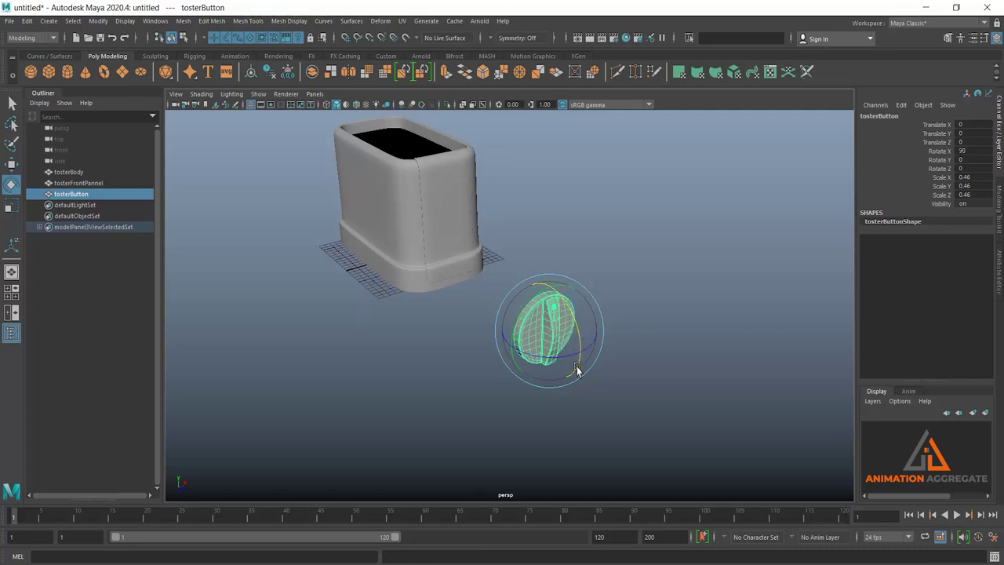
pyautogui.keyDown('alt'); pyautogui.moveTo(510, 373); pyautogui.dragTo(534, 357); pyautogui.keyUp('alt')
pyautogui.press('w')
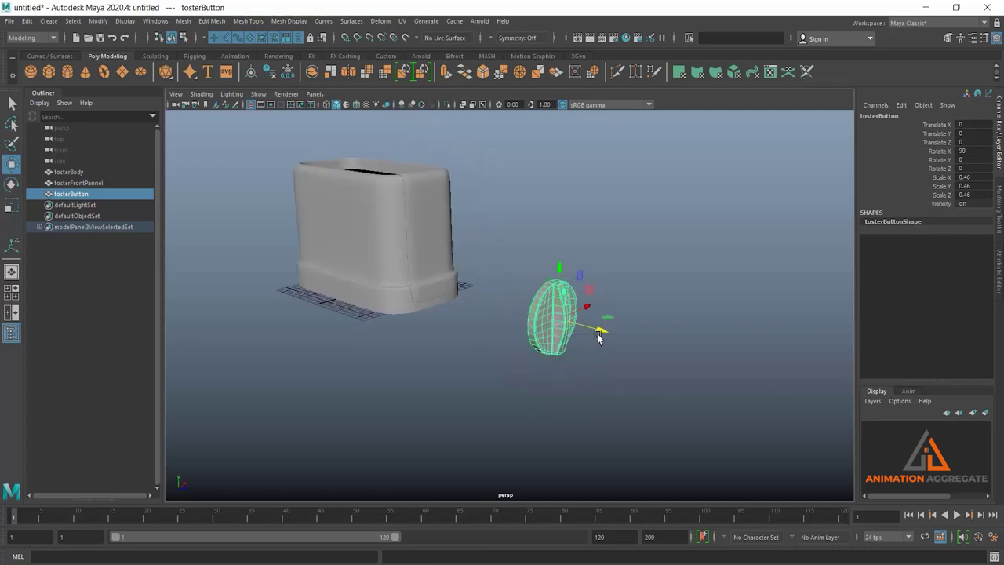
pyautogui.moveTo(601, 336); pyautogui.dragTo(459, 287)
# Step: In the front view, move tosterButton along Z toward the toaster and raise it
pyautogui.press('space')
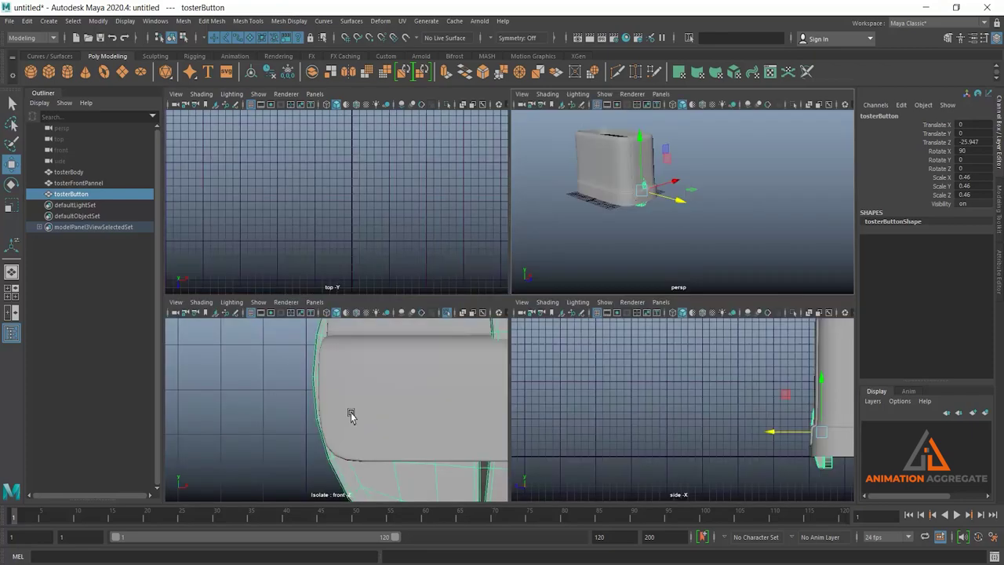
pyautogui.press('space')
pyautogui.press('f')
pyautogui.scroll(-3, 572, 285)
pyautogui.scroll(2, 572, 348)
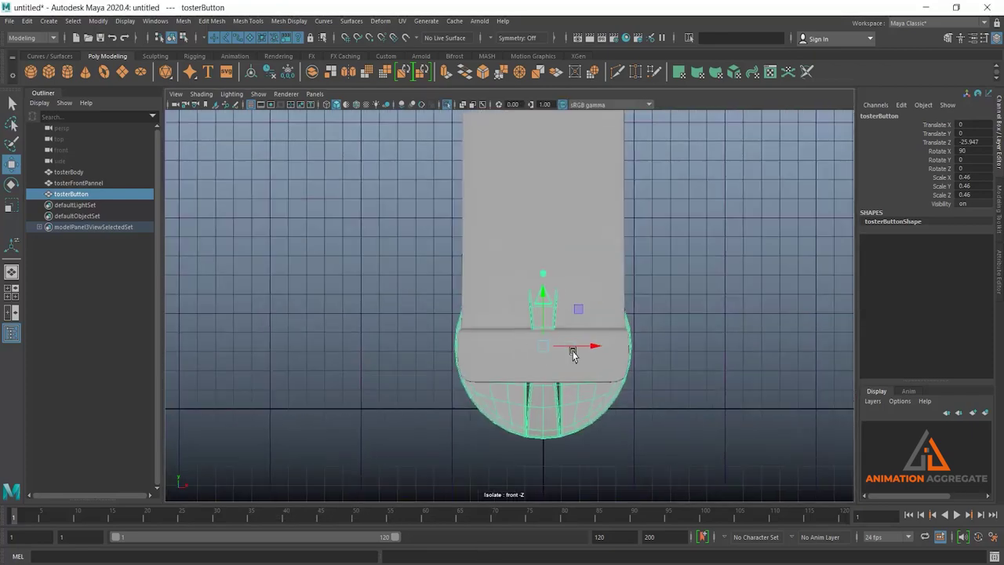
pyautogui.press('space')
pyautogui.moveTo(681, 213); pyautogui.dragTo(691, 208)
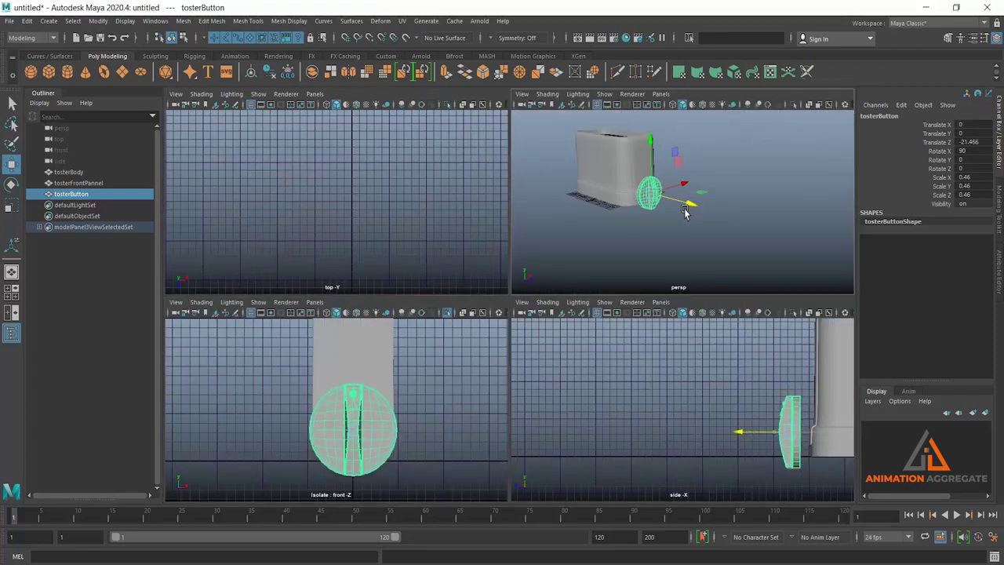
pyautogui.press('space')
pyautogui.scroll(1, 424, 312)
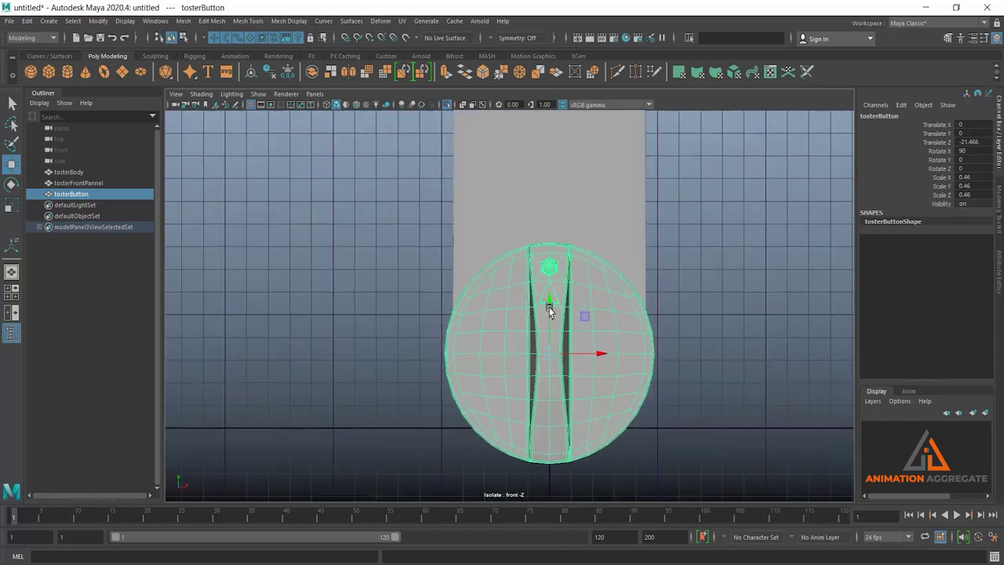
pyautogui.moveTo(552, 283); pyautogui.dragTo(552, 221)
# Step: Exit Isolate Select and shrink tosterButton to 0.164, nudging it slightly higher
pyautogui.click(447, 105)
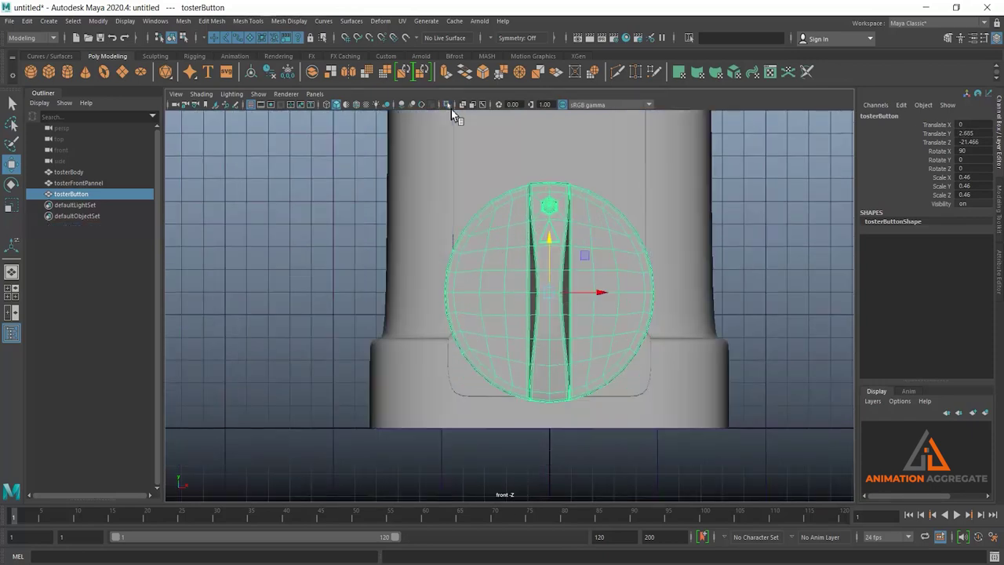
pyautogui.scroll(-1, 502, 259)
pyautogui.keyDown('alt'); pyautogui.moveTo(537, 260); pyautogui.dragTo(537, 306, button='middle'); pyautogui.keyUp('alt')
pyautogui.press('r')
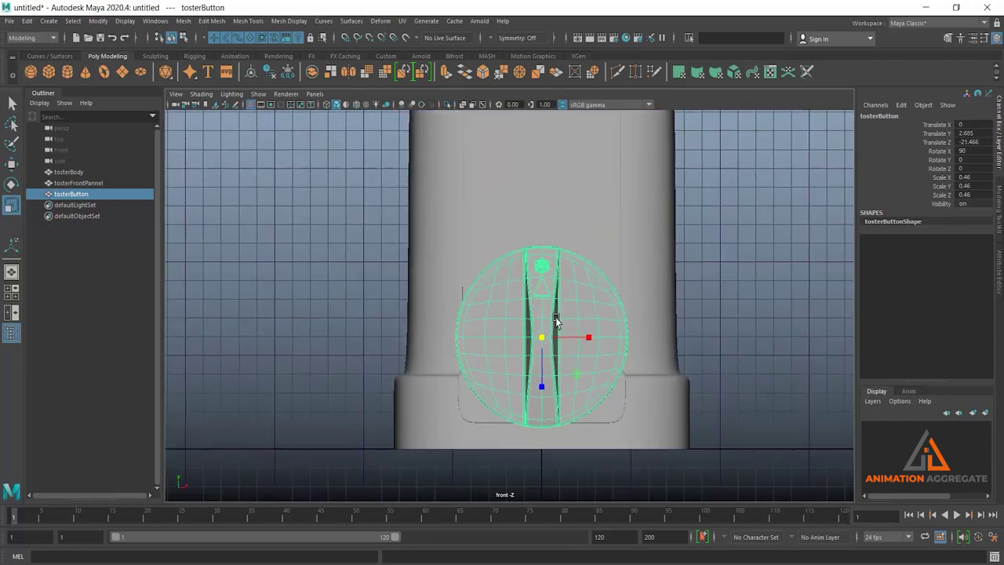
pyautogui.moveTo(543, 339); pyautogui.dragTo(463, 386)
pyautogui.press('w')
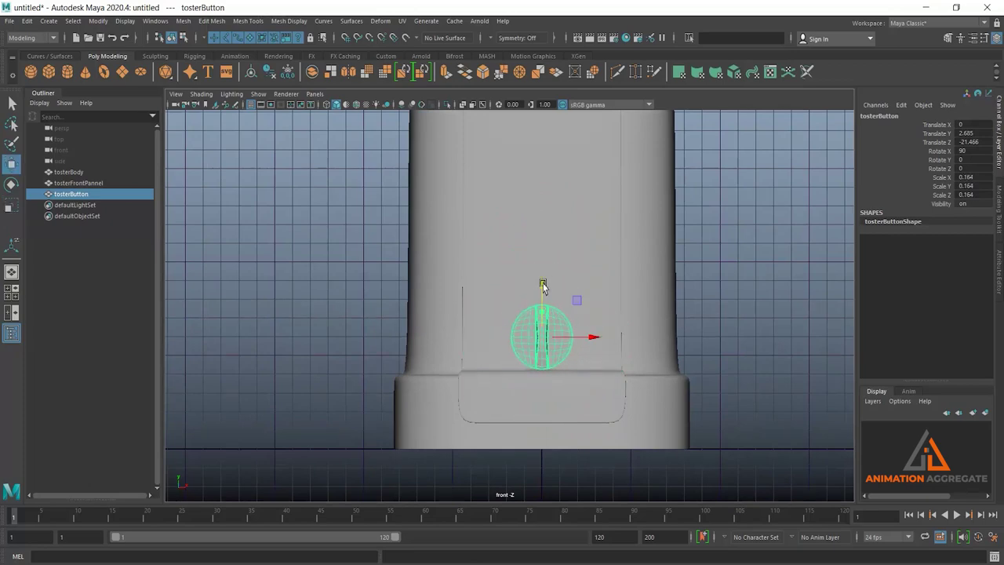
pyautogui.moveTo(538, 358); pyautogui.dragTo(538, 353)
# Step: Press tosterButton against the toaster's front corner at Translate Y 2.92, Z -24.39
pyautogui.press('space')
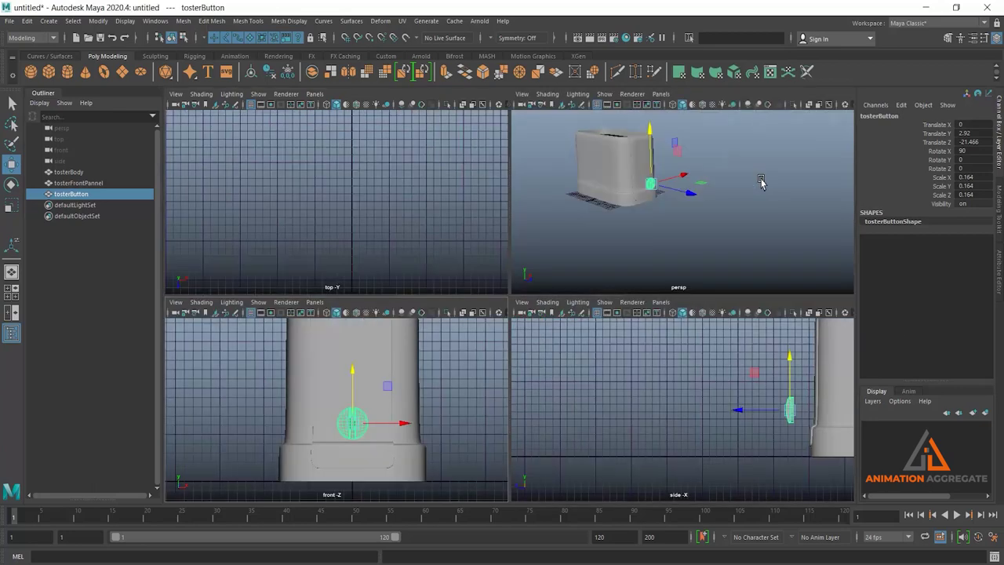
pyautogui.press('space')
pyautogui.moveTo(609, 243)
pyautogui.keyDown('alt'); pyautogui.mouseDown()
pyautogui.moveTo(462, 290)
pyautogui.moveTo(488, 262)
pyautogui.moveTo(557, 385)
pyautogui.mouseUp(); pyautogui.keyUp('alt')
pyautogui.moveTo(569, 347); pyautogui.dragTo(480, 381)
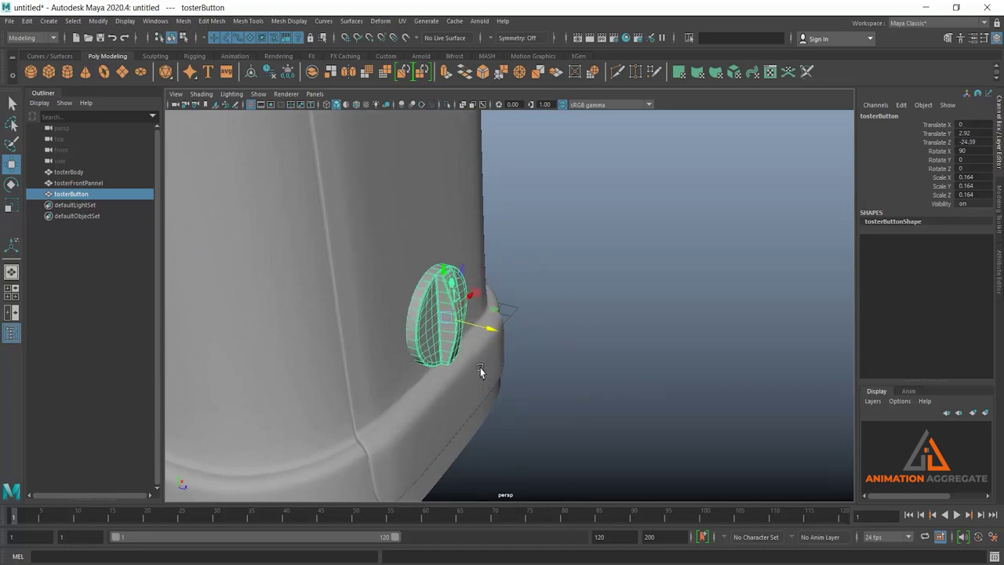
pyautogui.click(621, 262)
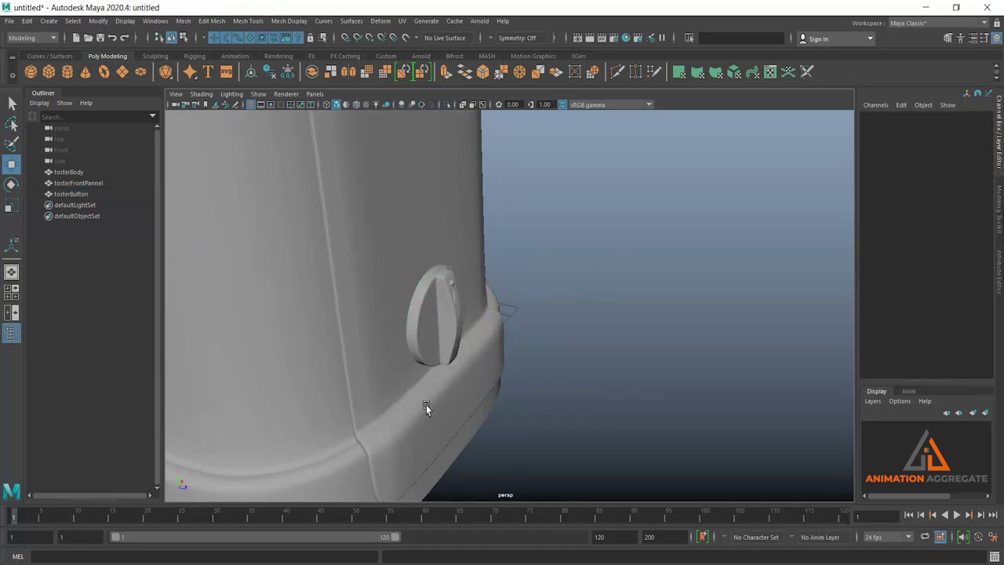
pyautogui.moveTo(555, 396)
pyautogui.keyDown('alt'); pyautogui.mouseDown()
pyautogui.moveTo(488, 339)
pyautogui.moveTo(430, 258)
pyautogui.moveTo(491, 314)
pyautogui.moveTo(605, 338)
pyautogui.moveTo(589, 360)
pyautogui.mouseUp(); pyautogui.keyUp('alt')
pyautogui.scroll(-2, 555, 322)
pyautogui.scroll(-2, 569, 324)
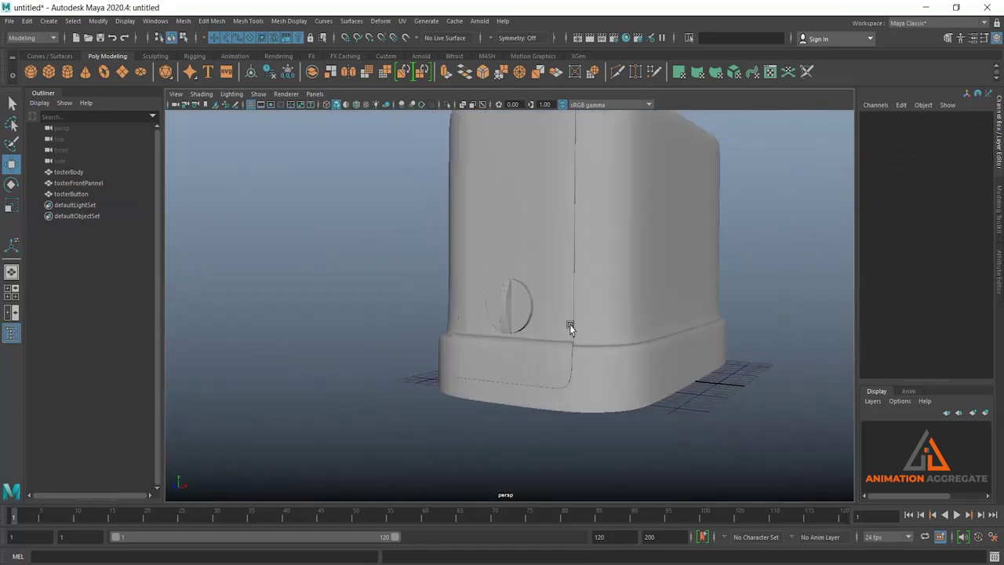
pyautogui.click(544, 238)
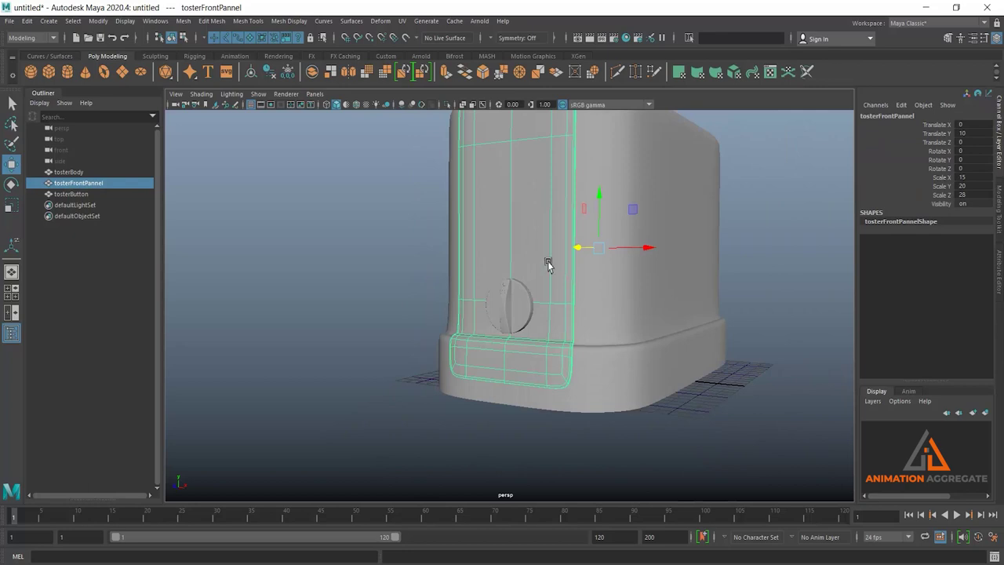
pyautogui.click(637, 292)
pyautogui.moveTo(637, 291)
pyautogui.keyDown('alt'); pyautogui.mouseDown()
pyautogui.moveTo(620, 318)
pyautogui.moveTo(507, 307)
pyautogui.moveTo(636, 374)
pyautogui.moveTo(522, 351)
pyautogui.mouseUp(); pyautogui.keyUp('alt')
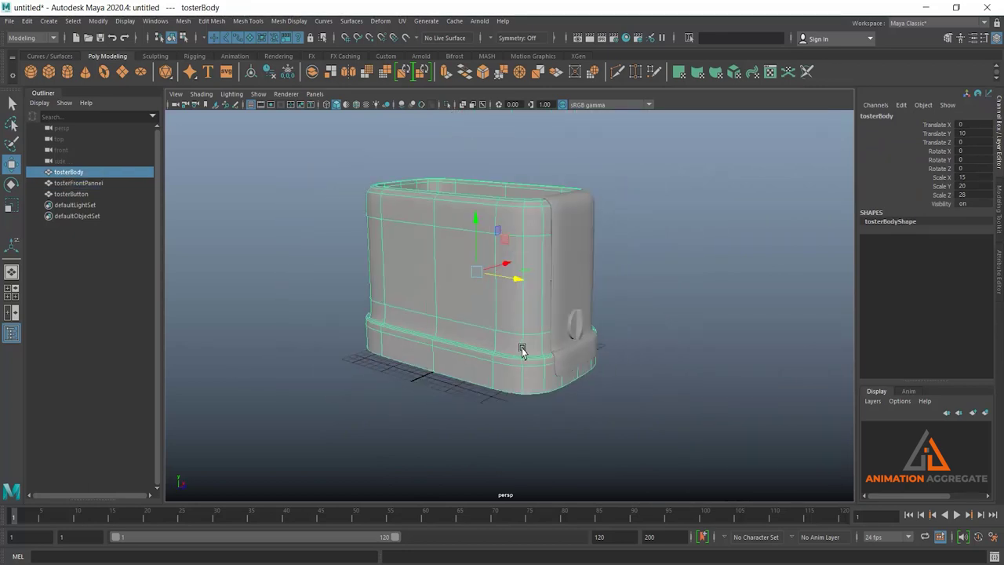